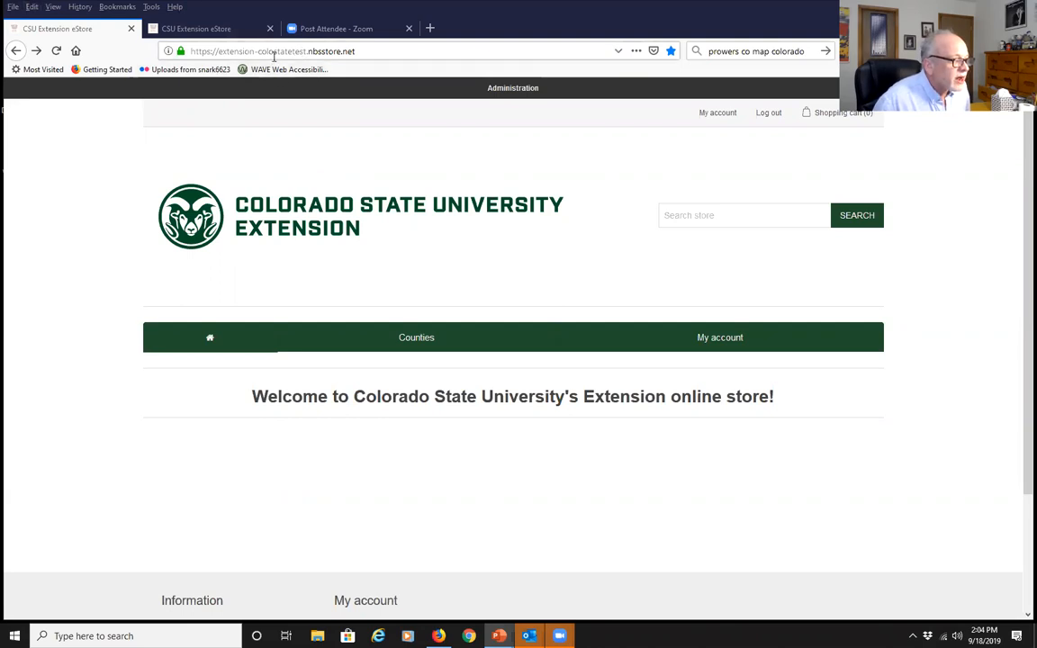
Glance at the live store in the second tab, then return to the test store's home page
click(189, 30)
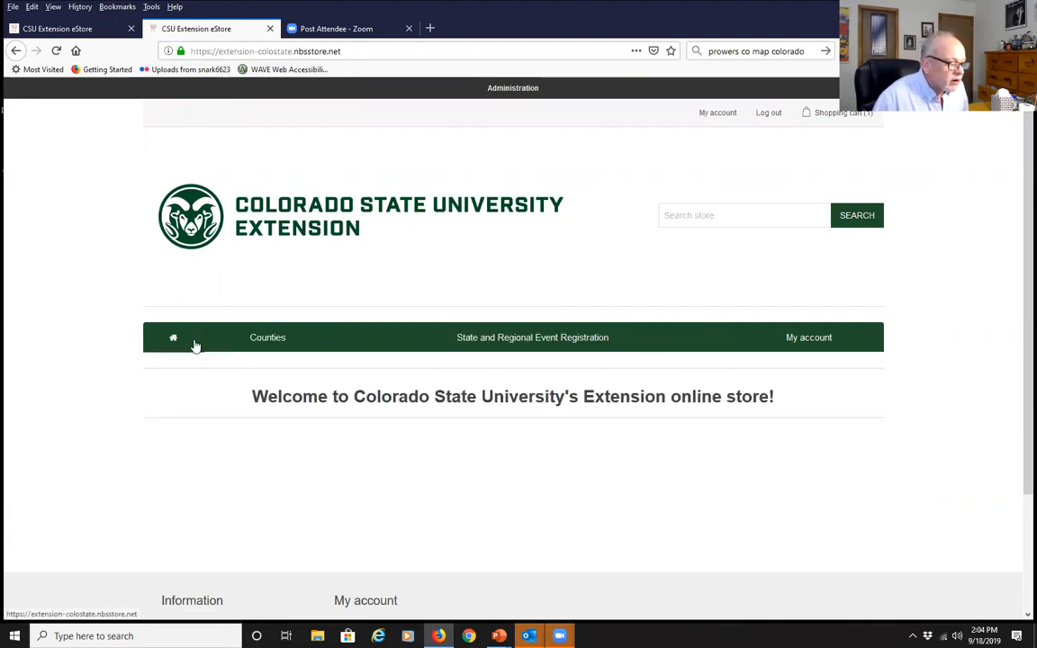
mouse_move(233, 340)
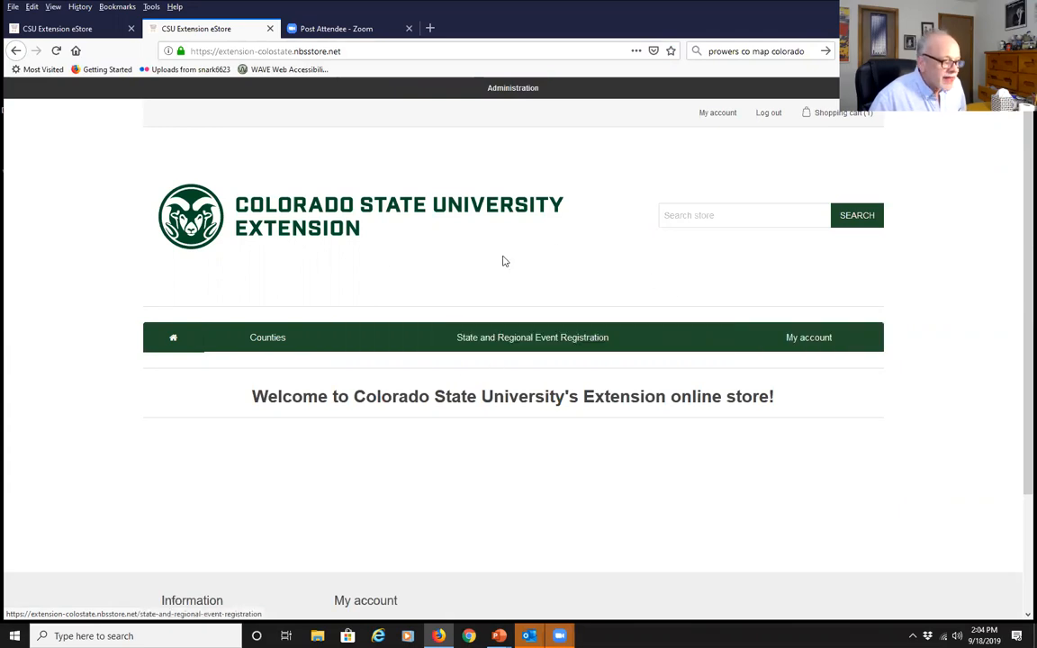
click(74, 29)
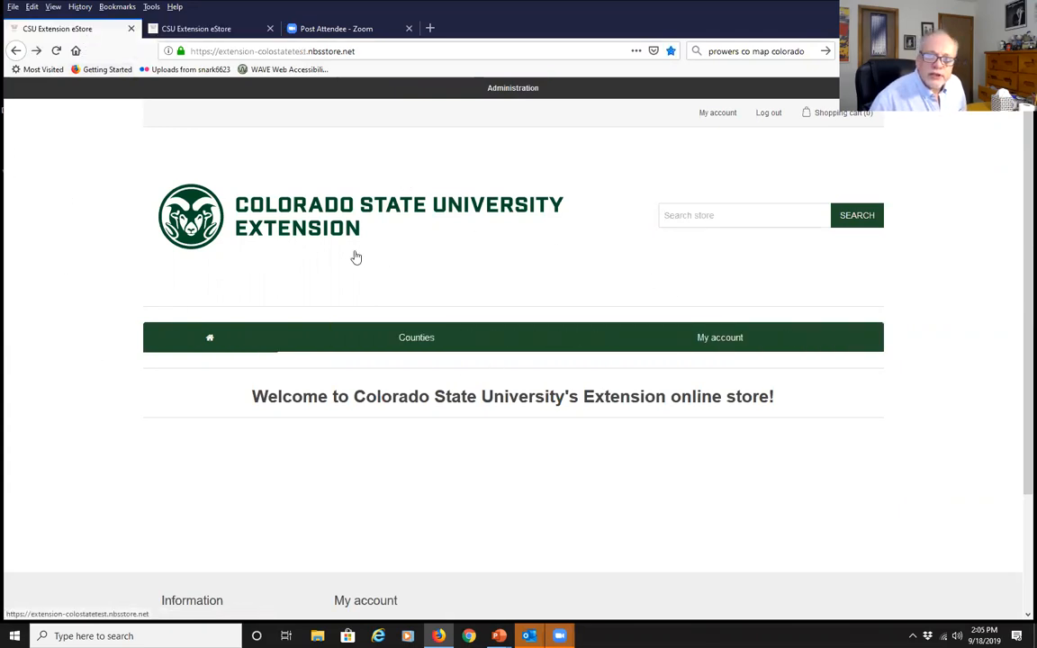
mouse_move(412, 337)
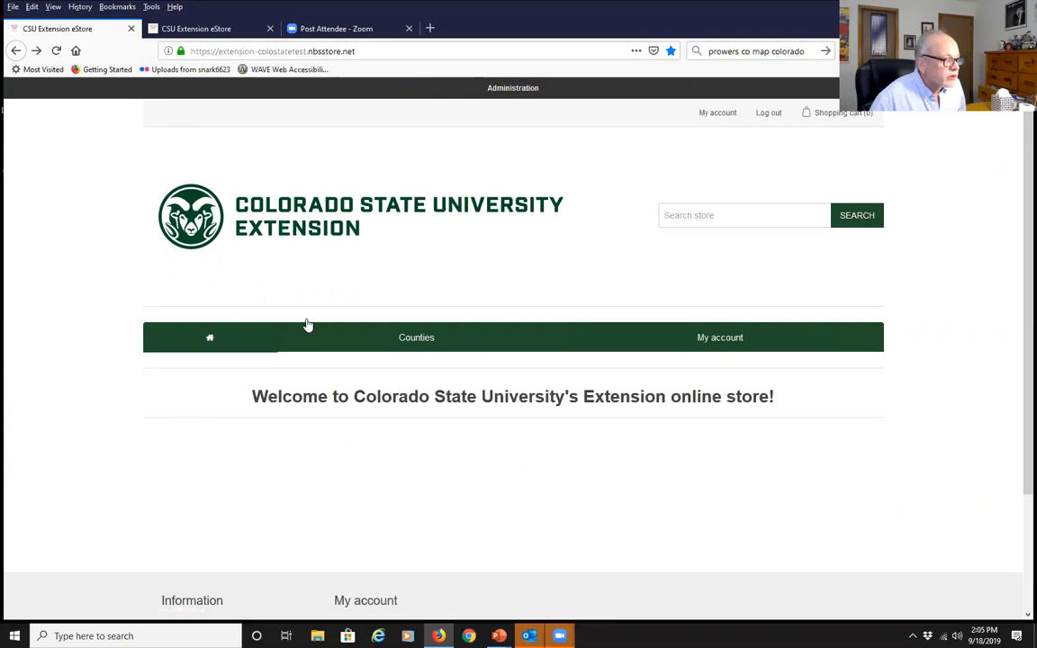
Open the 2019 CMG Renewal Dues product from the Douglas County Master Gardener fee listing
mouse_move(381, 336)
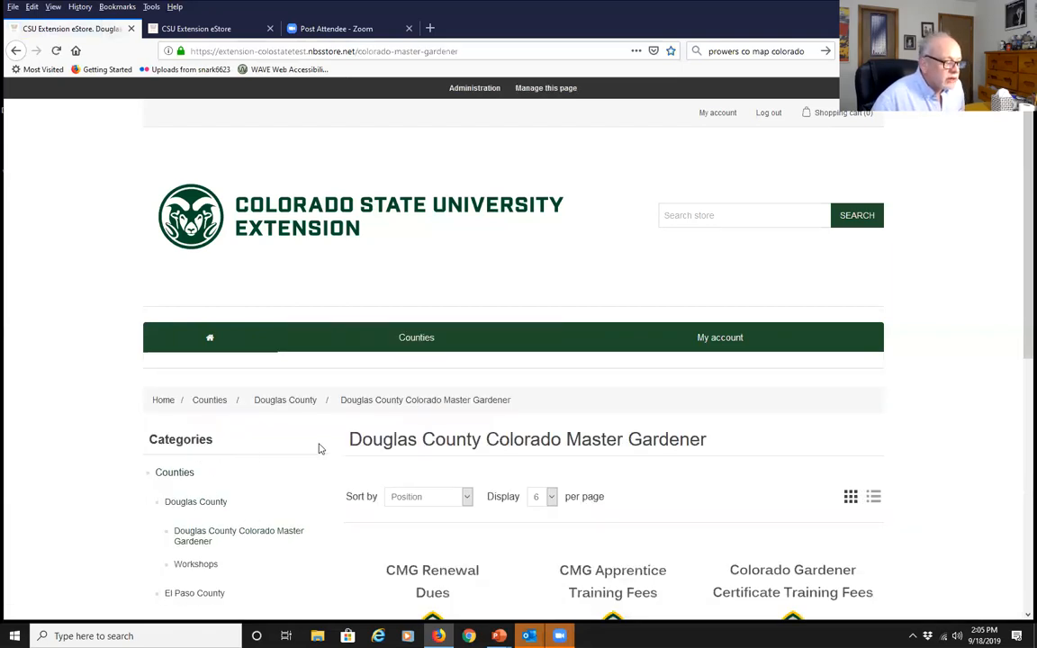
scroll(319, 447, down, 3)
scroll(320, 447, down, 3)
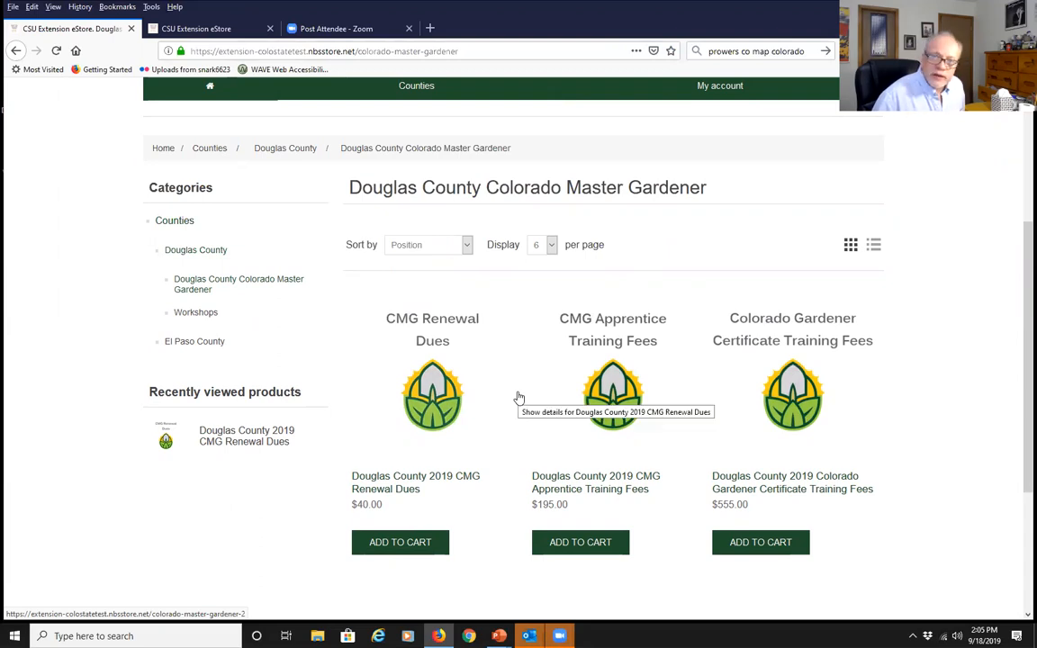
click(373, 543)
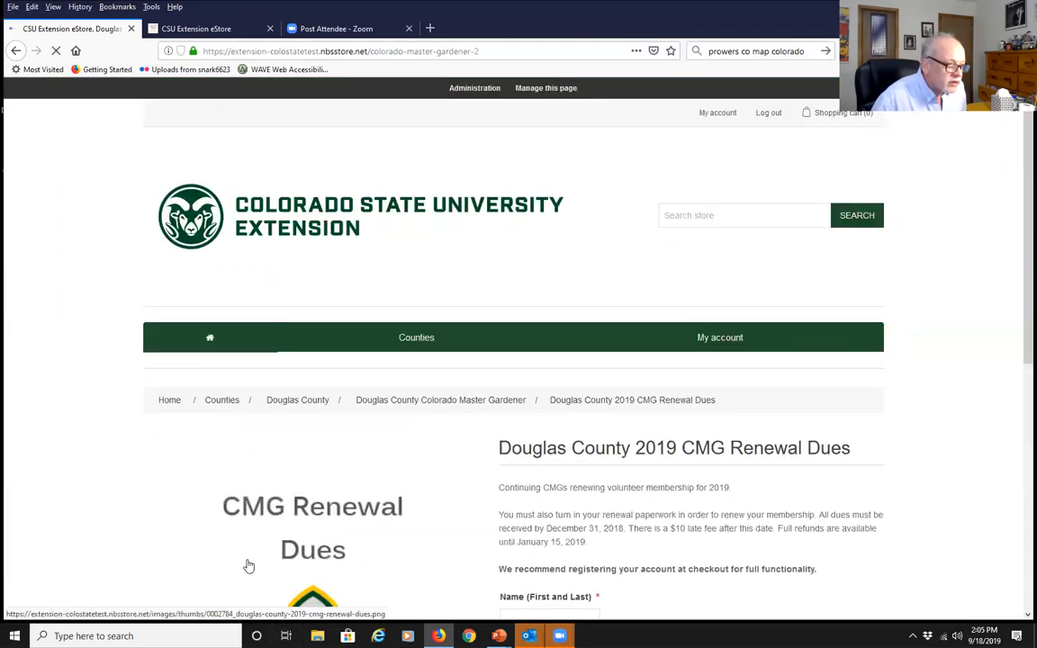
Review the CMG Renewal Dues page and check the mini-cart showing one $40.00 item
scroll(527, 477, down, 3)
scroll(528, 474, down, 1)
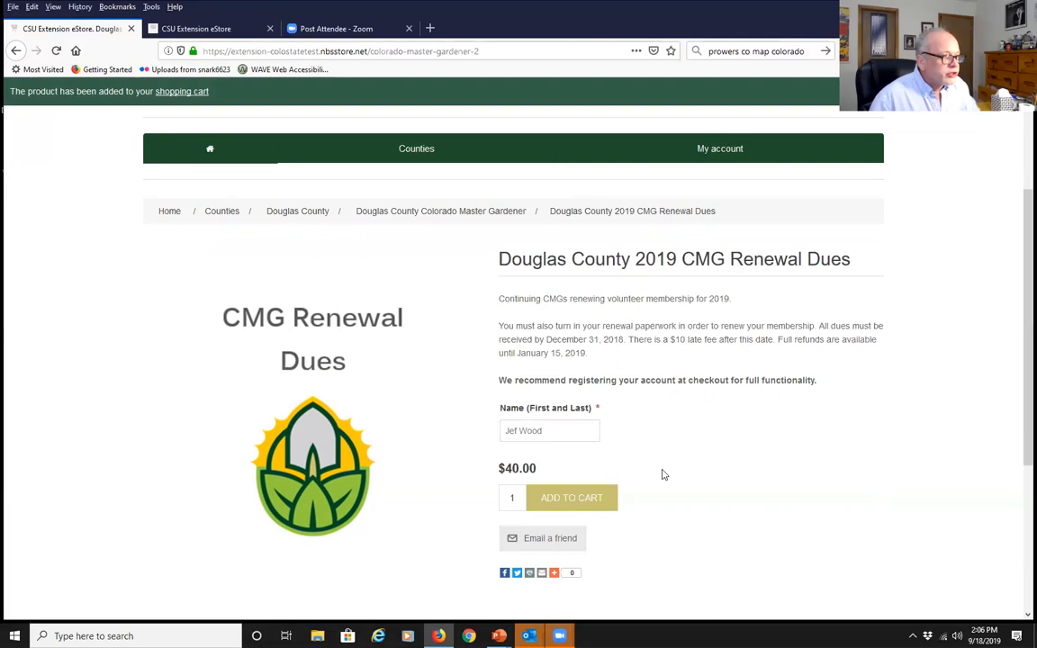
scroll(784, 524, up, 4)
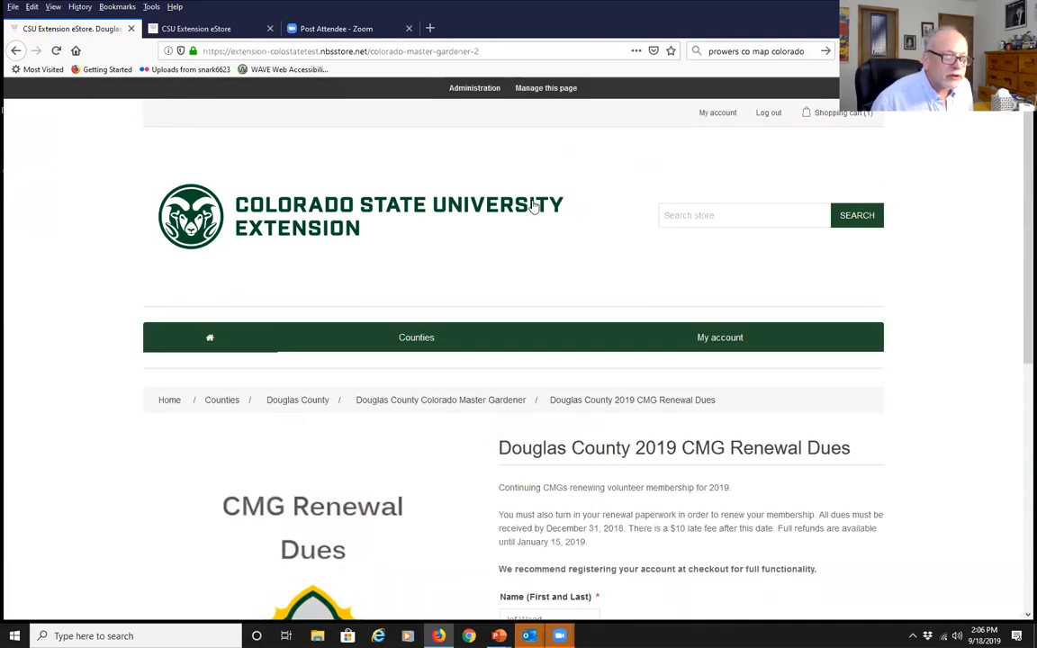
mouse_move(828, 118)
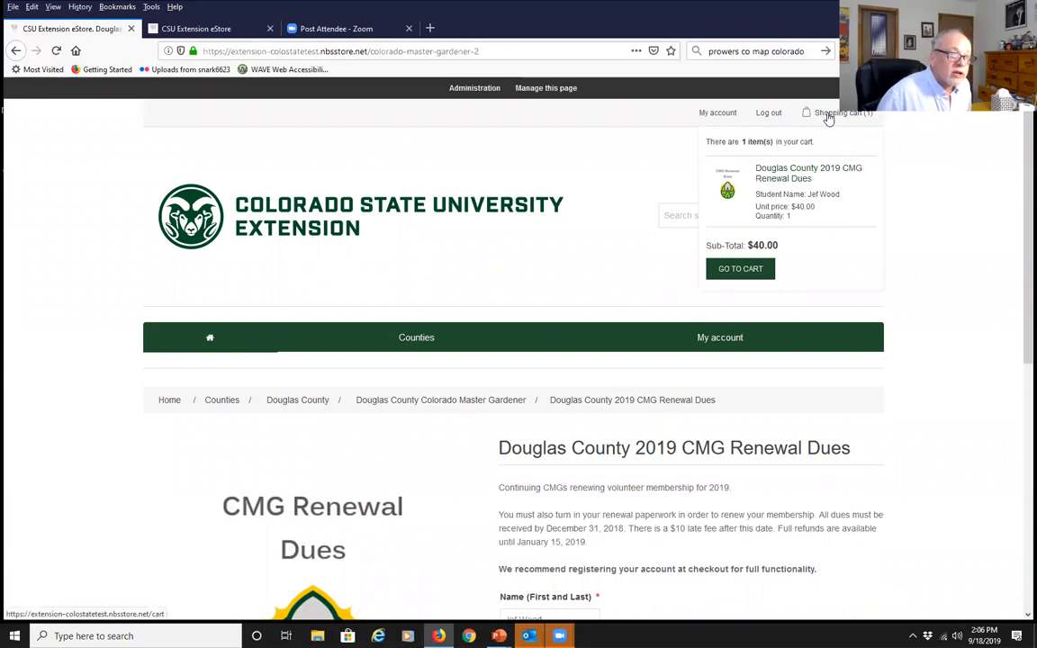
Open the full cart, agree to the terms of service, and check out the $40.00 order
click(828, 119)
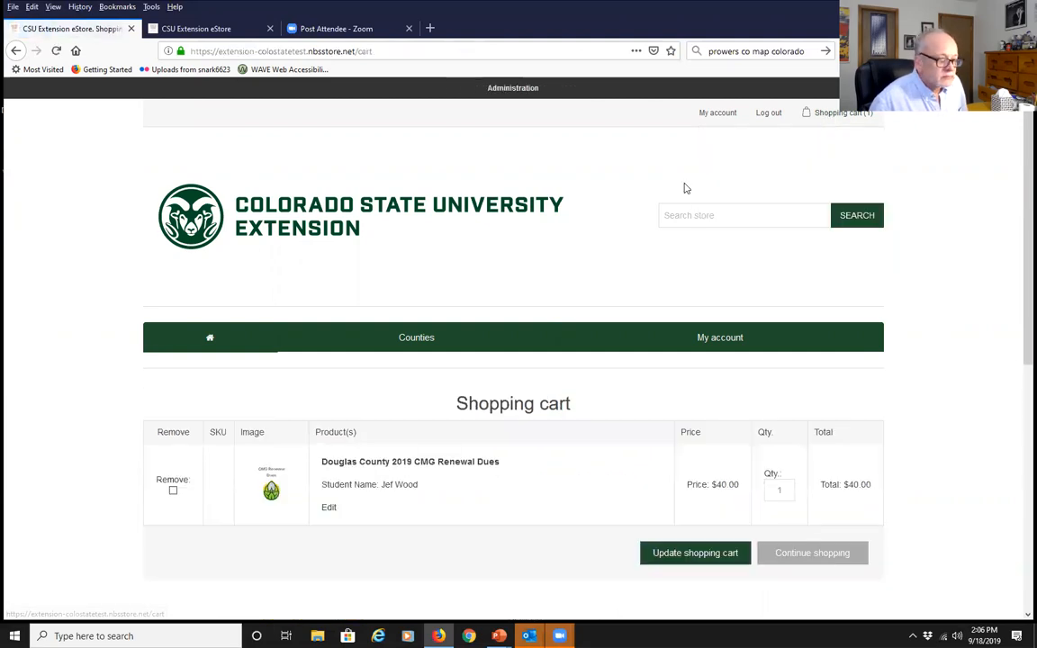
scroll(683, 185, down, 2)
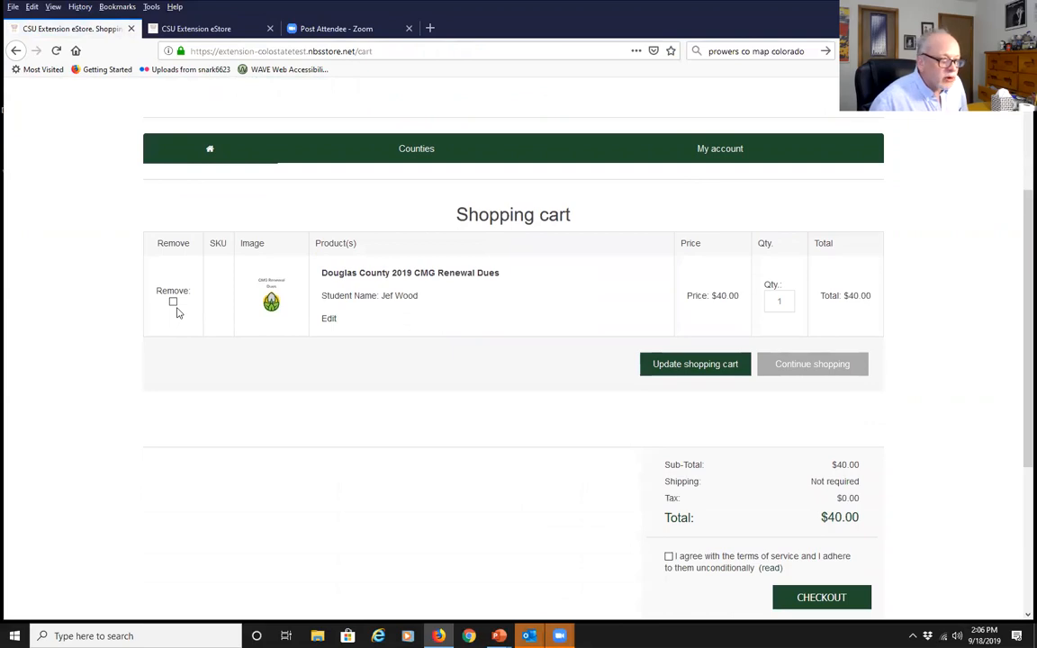
scroll(682, 588, down, 1)
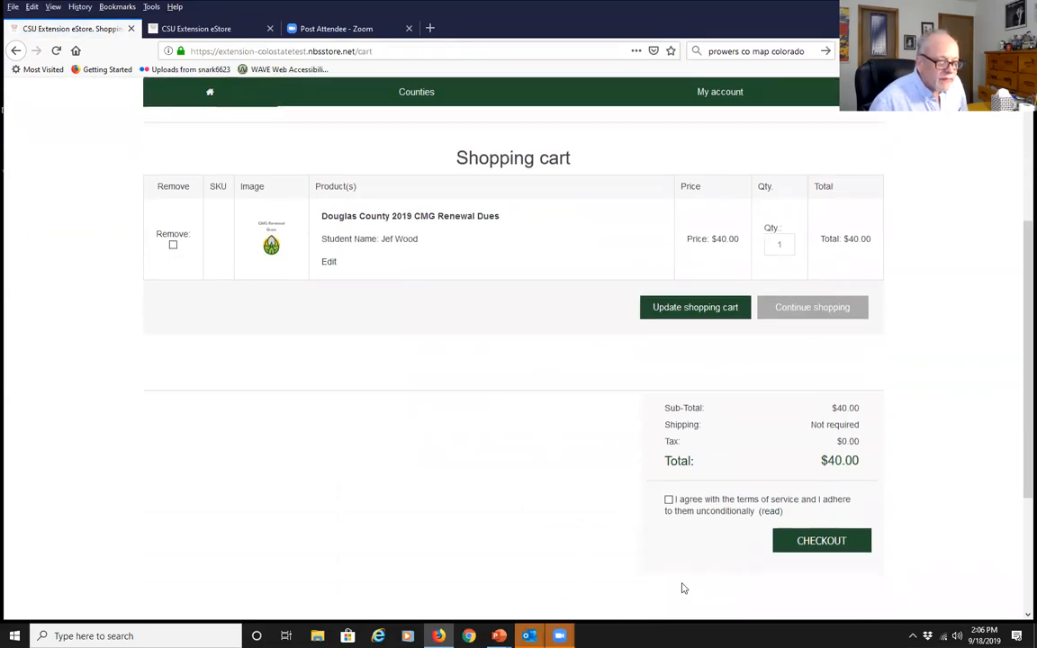
scroll(681, 588, down, 1)
click(668, 432)
click(837, 475)
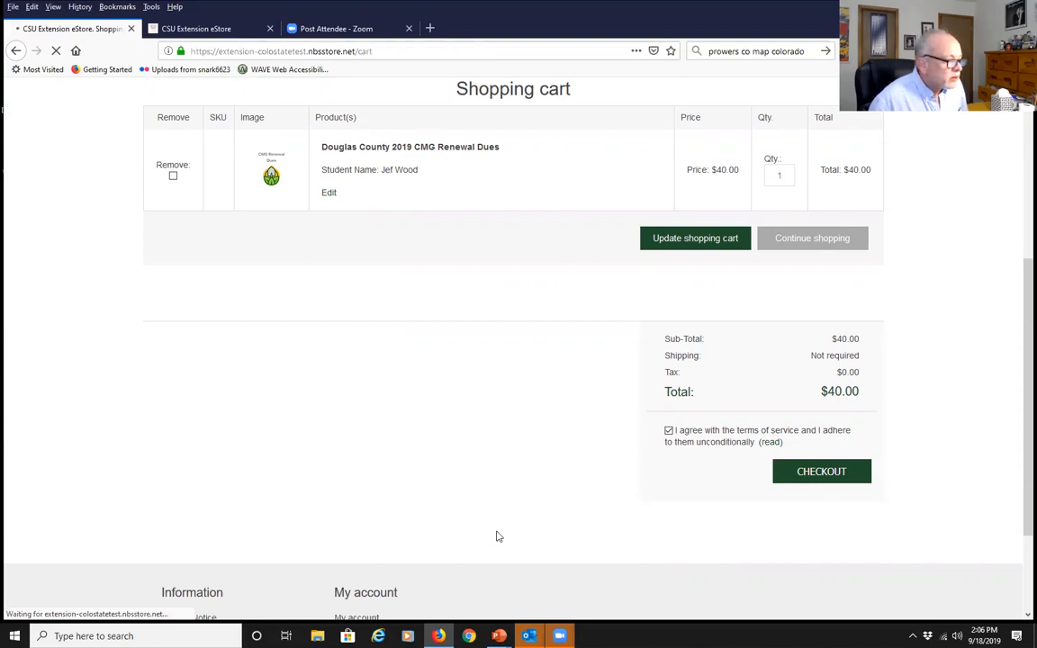
Switch the checkout payment method from check/money order to Credit Card
scroll(470, 495, down, 3)
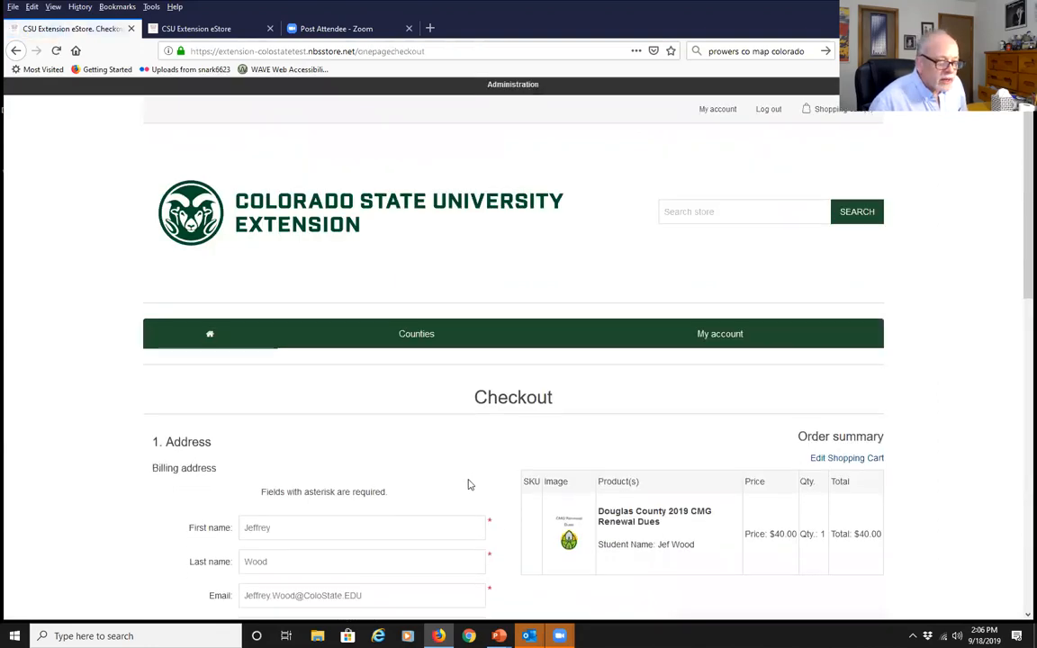
scroll(469, 480, down, 1)
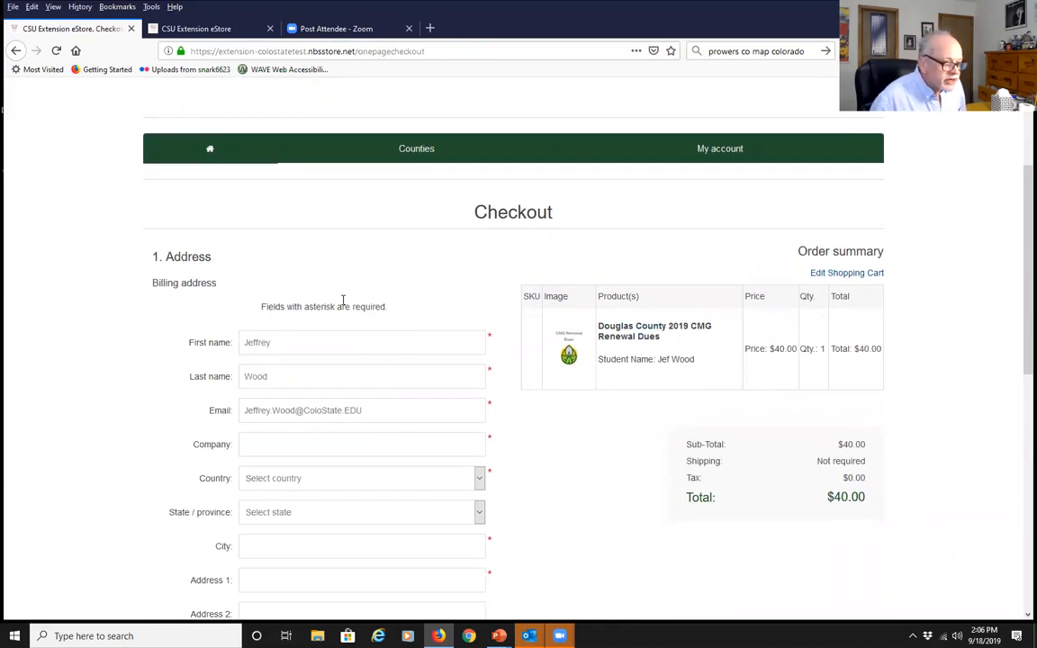
scroll(717, 523, down, 3)
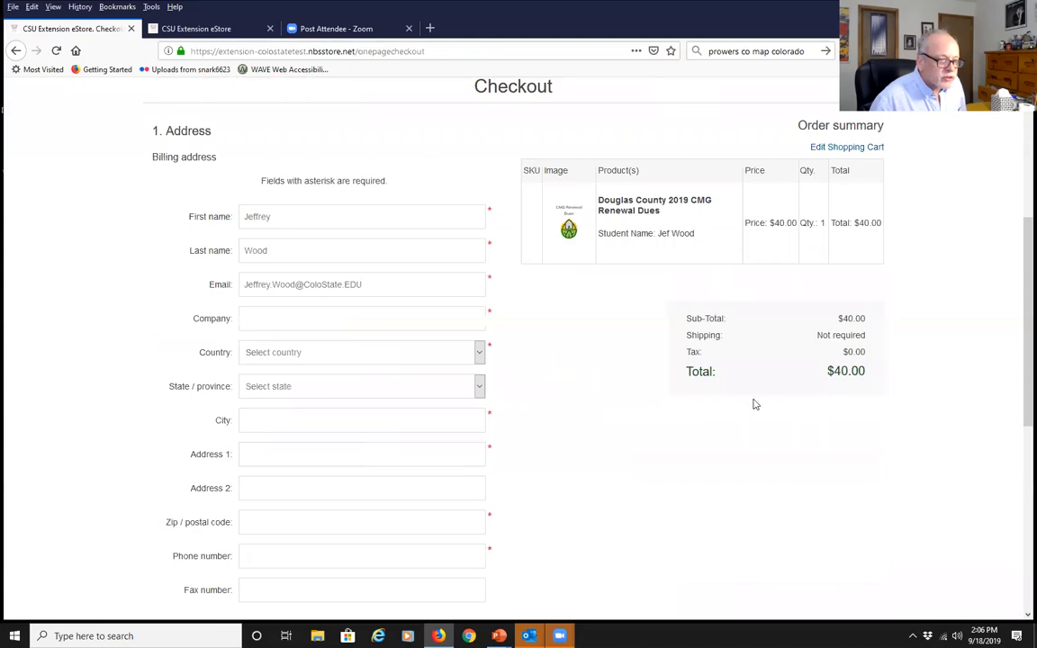
scroll(595, 547, down, 5)
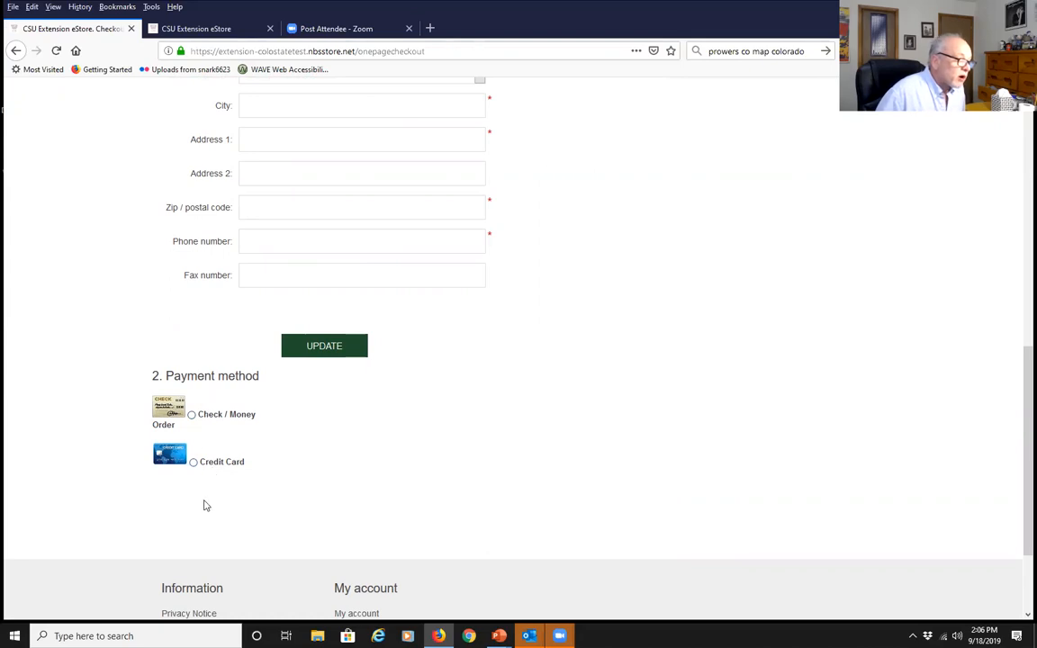
click(191, 415)
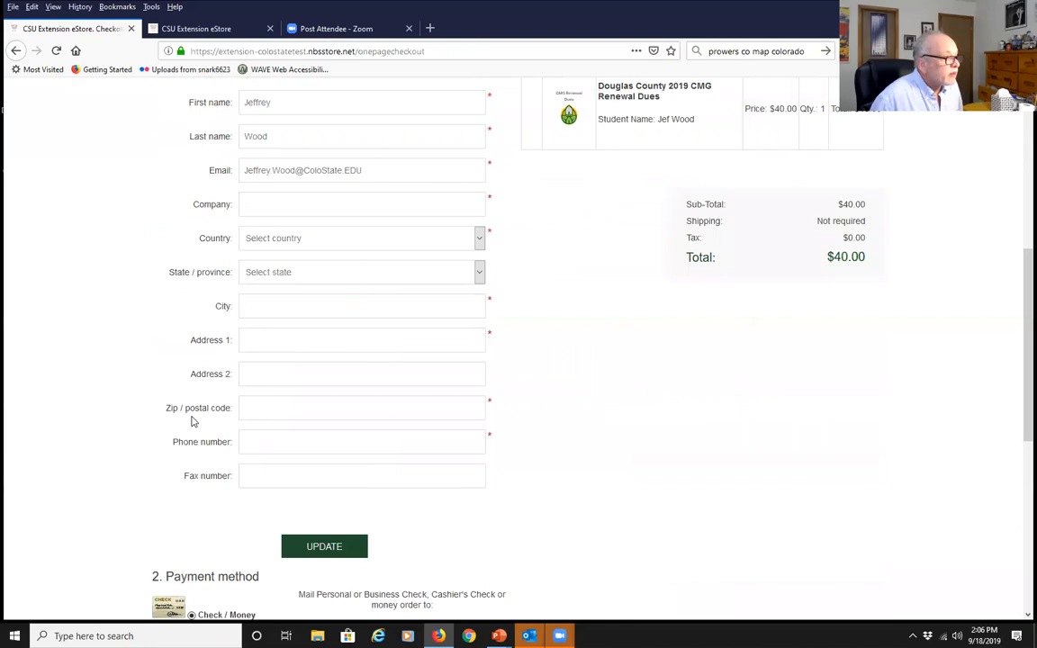
scroll(284, 453, down, 3)
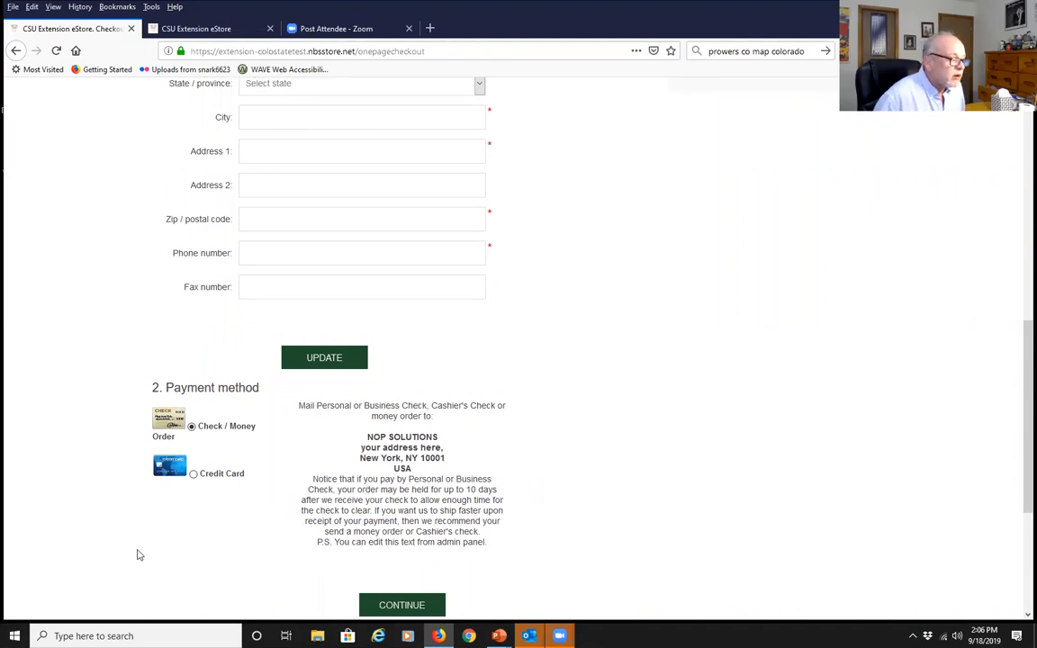
click(195, 477)
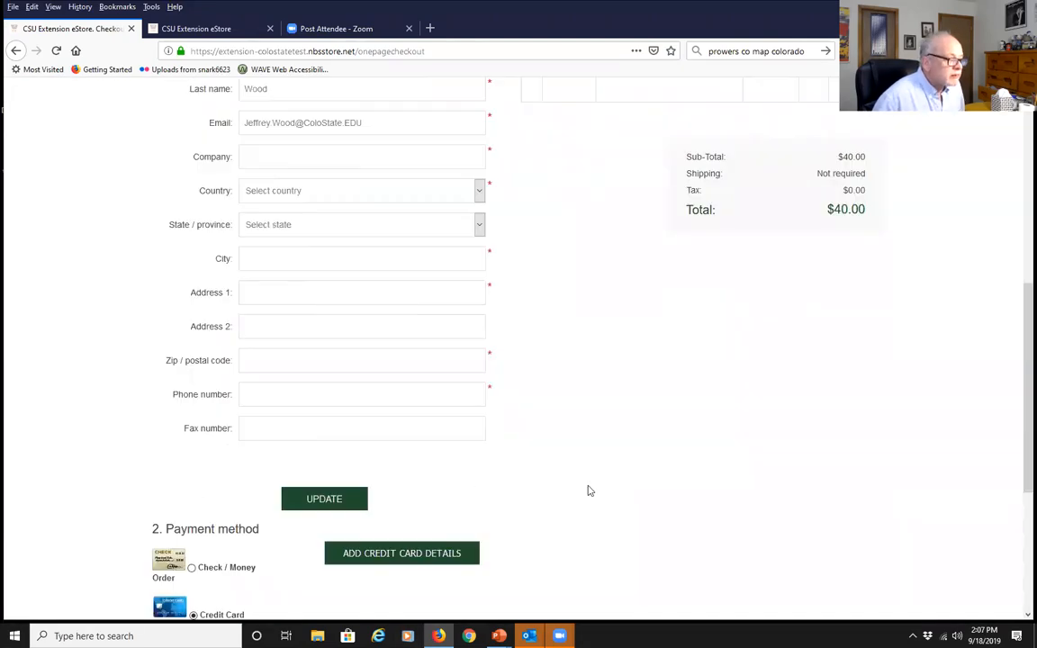
scroll(358, 446, down, 1)
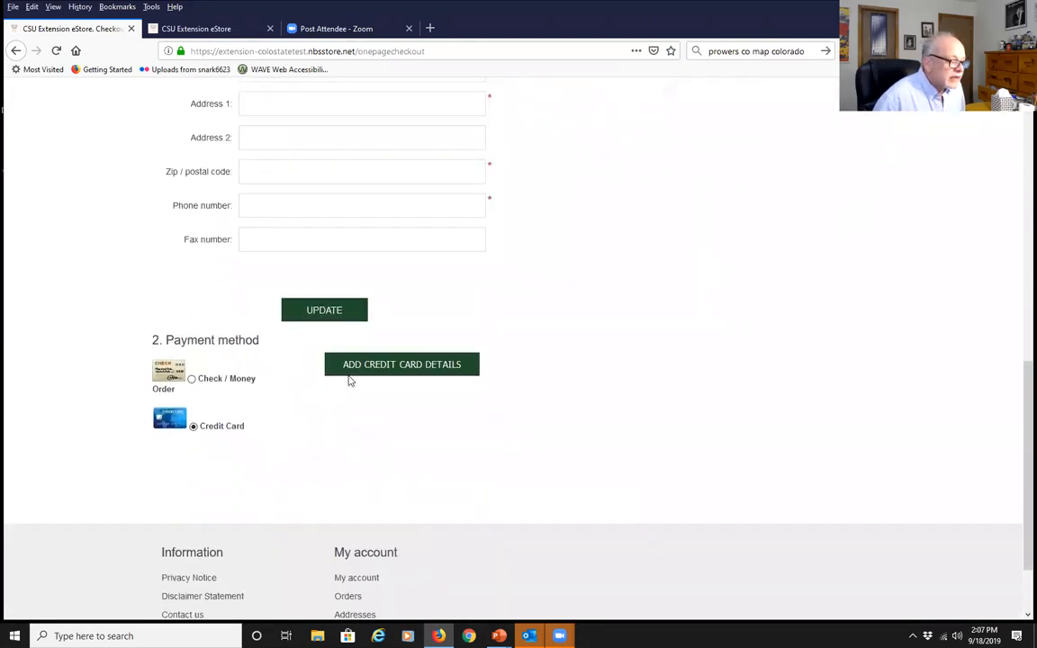
Open the card-entry window and enter the cardholder's name and a test card number
click(396, 367)
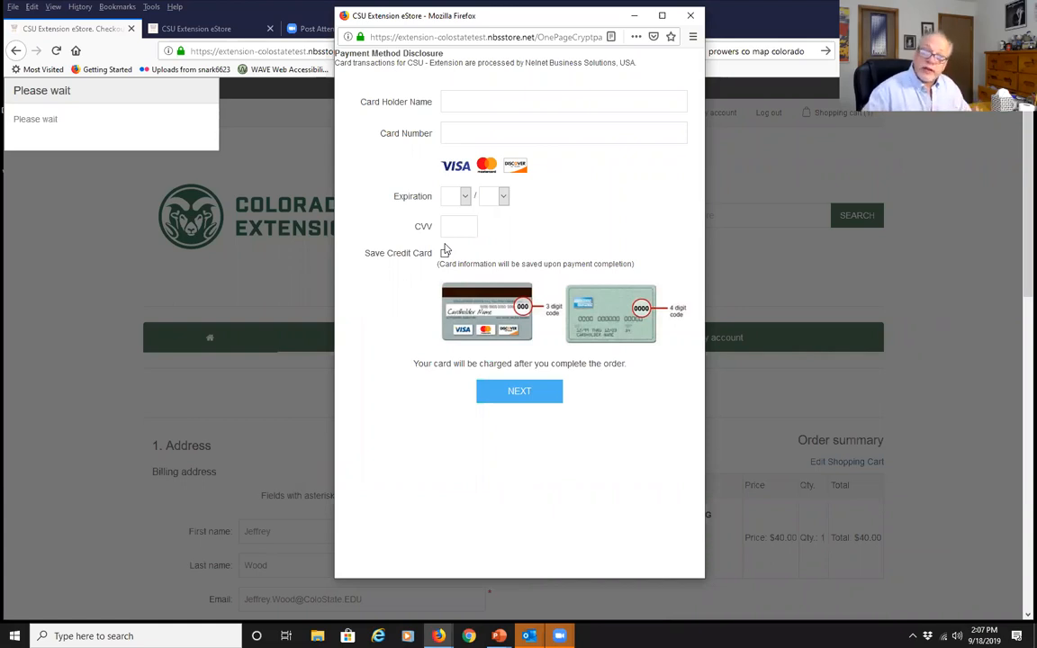
click(538, 101)
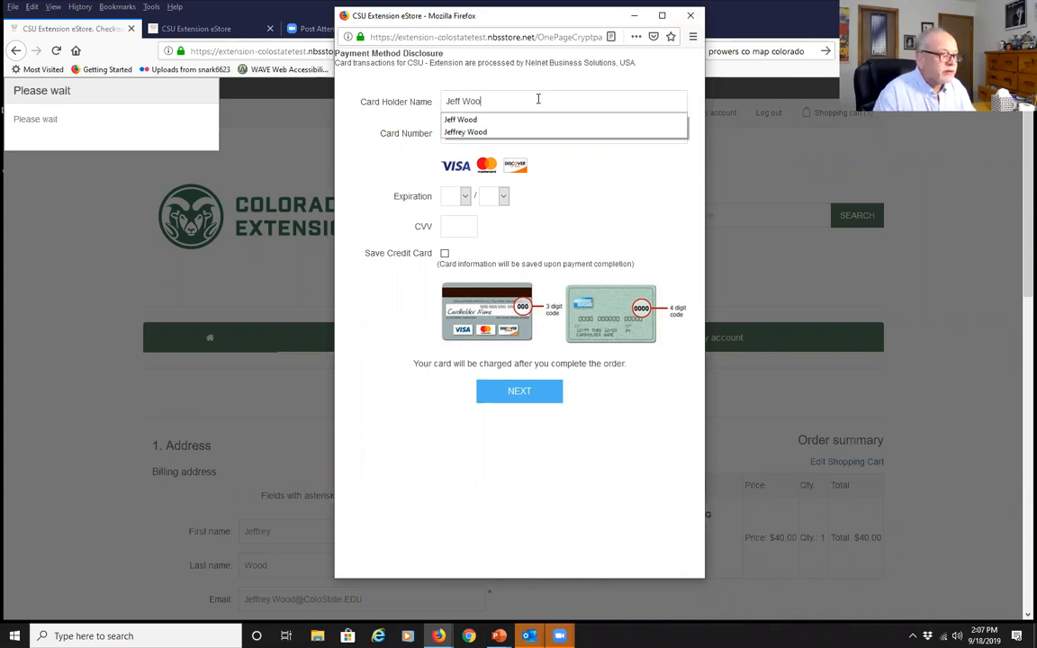
key(Tab)
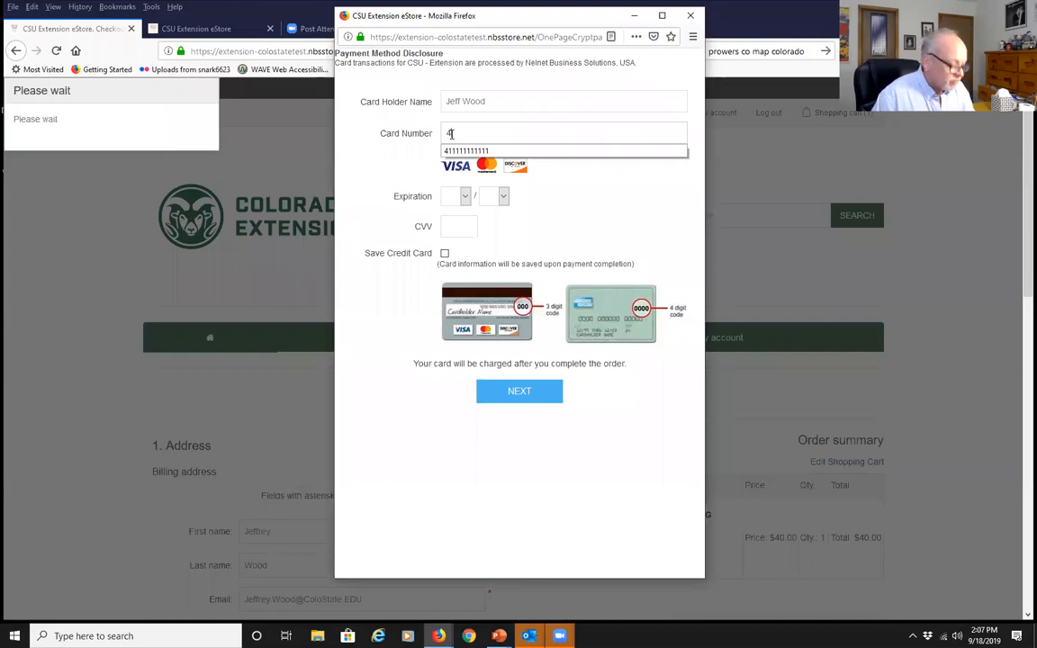
text(41111111111)
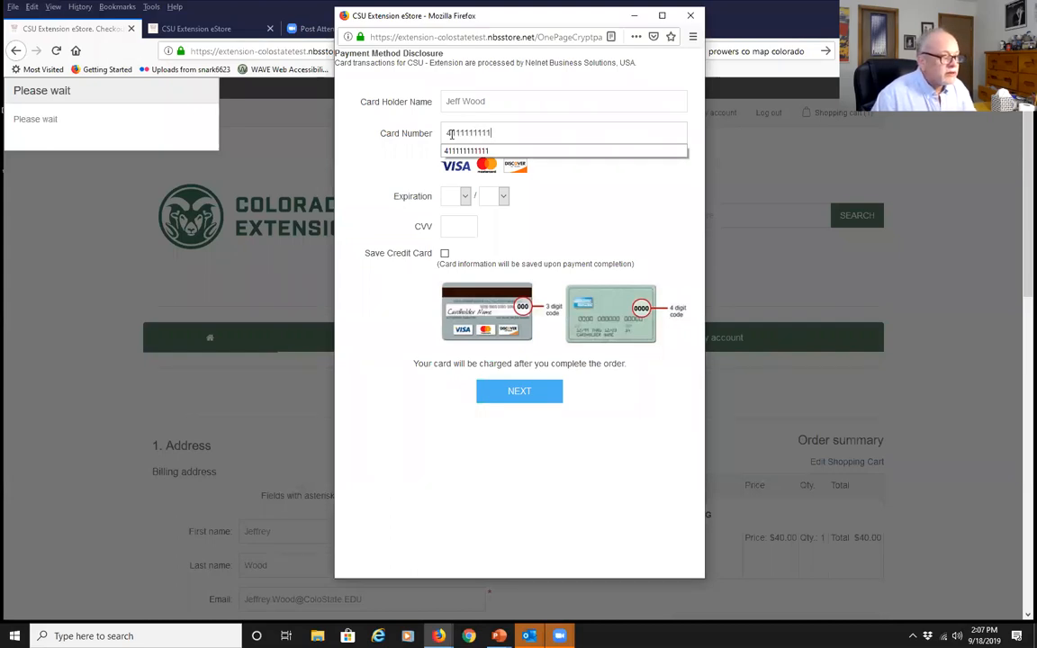
text(11111)
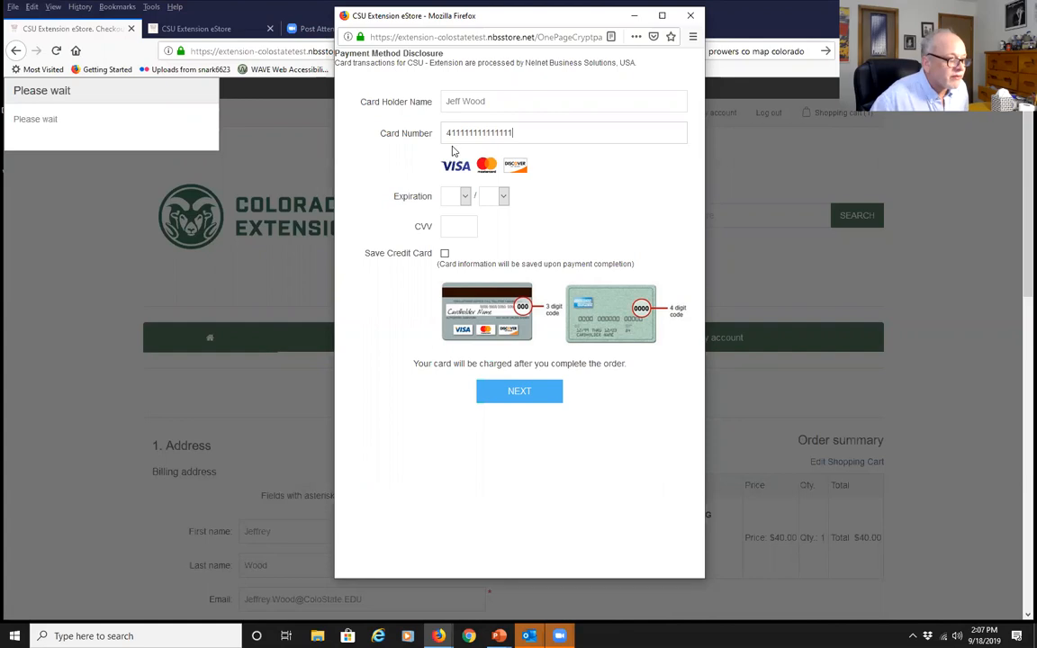
Set expiry 03/25, enter a security code, submit, and close the window after its card error
click(466, 198)
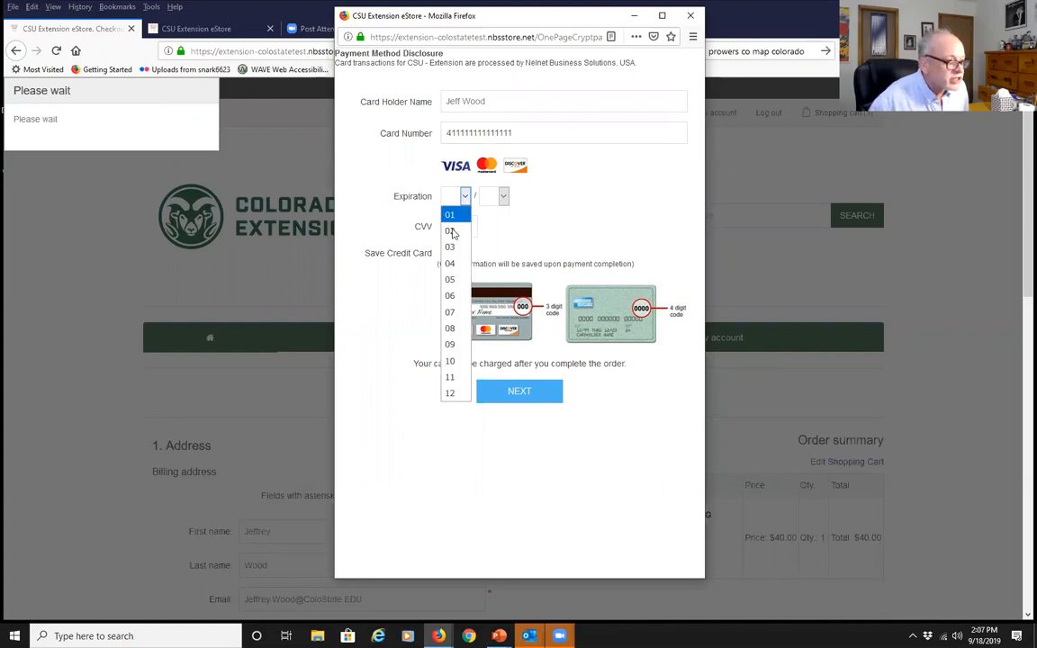
click(453, 245)
click(506, 197)
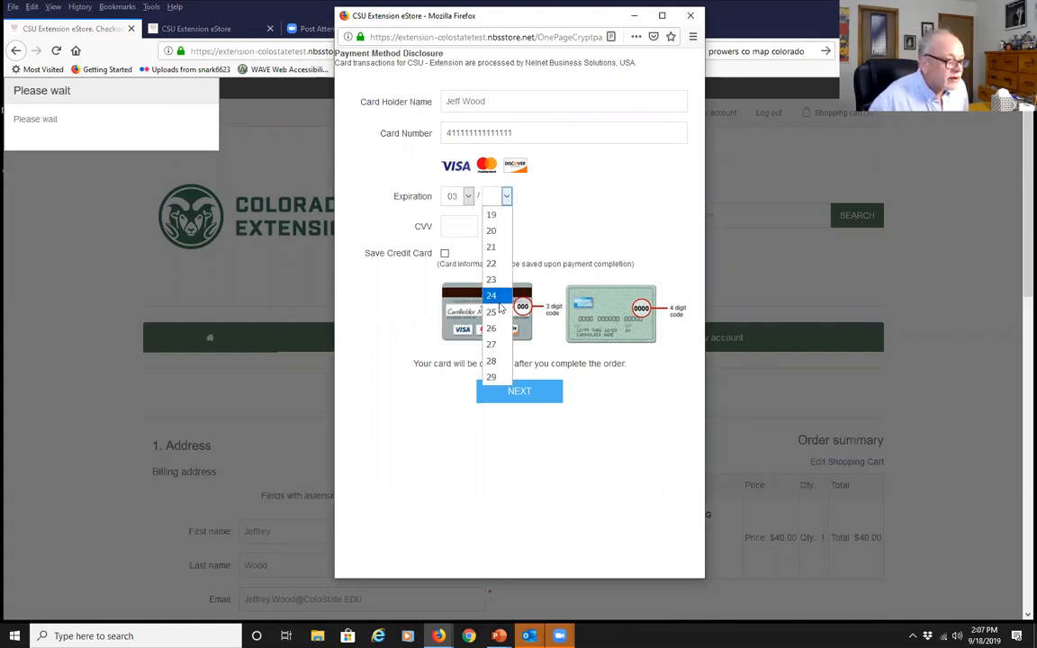
click(500, 311)
click(471, 234)
text(999)
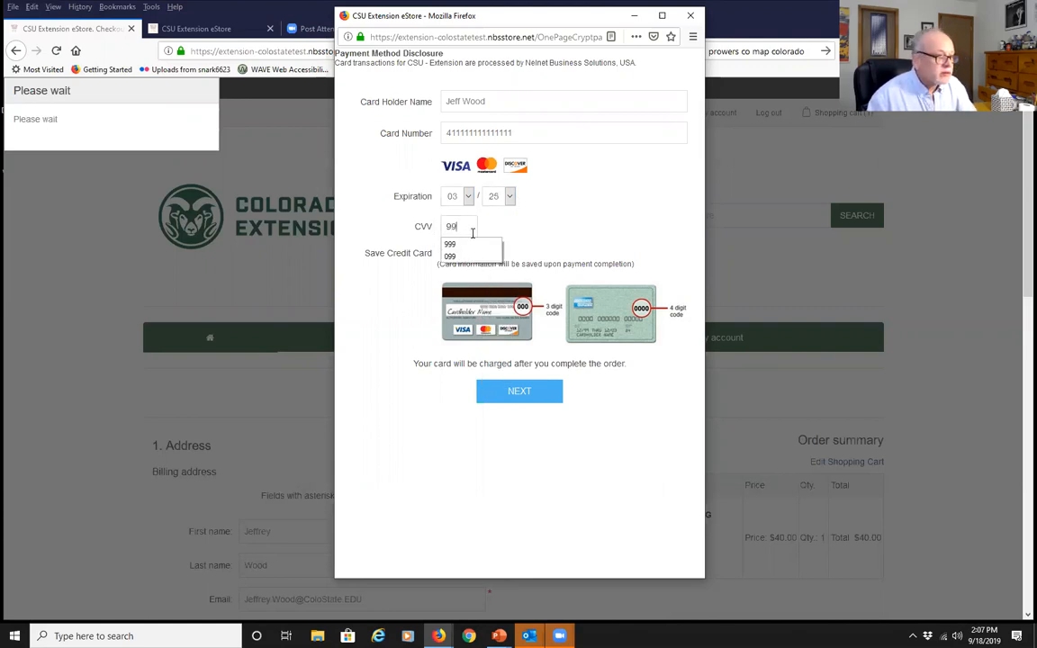
click(515, 393)
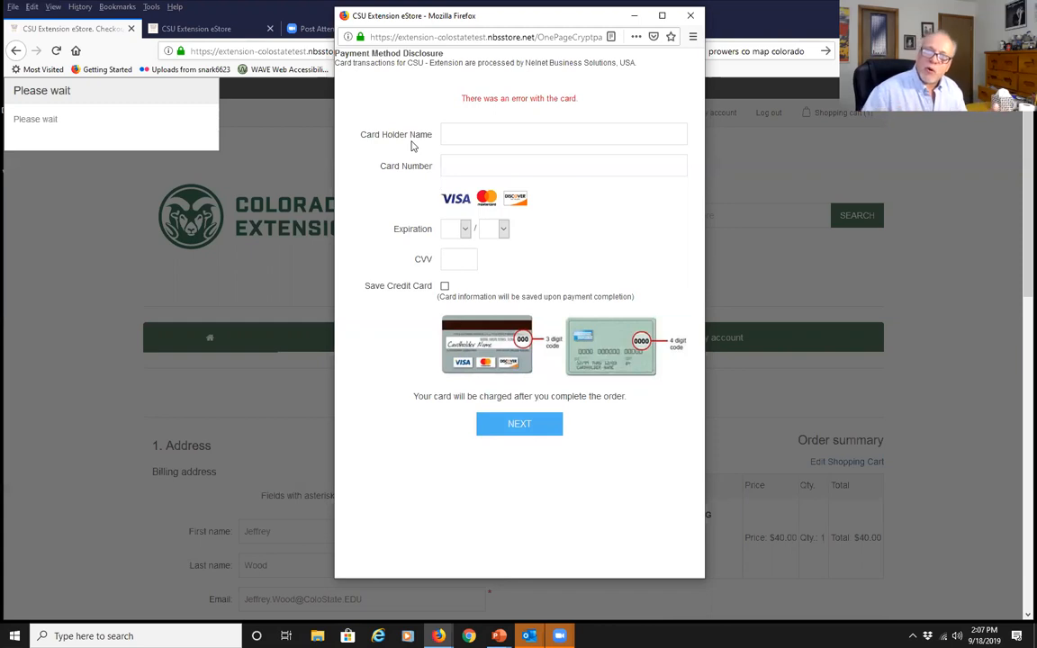
click(685, 16)
Close the second eStore home tab and advance the PowerPoint show to the 'Signing In' slide
scroll(435, 470, down, 5)
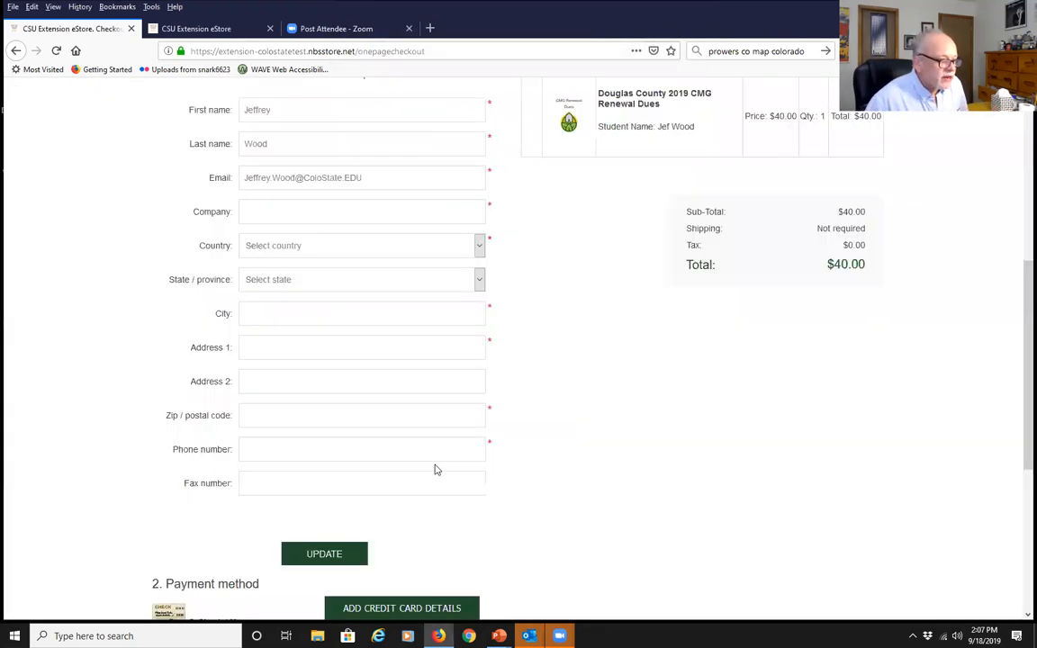
scroll(660, 556, up, 4)
scroll(658, 557, up, 3)
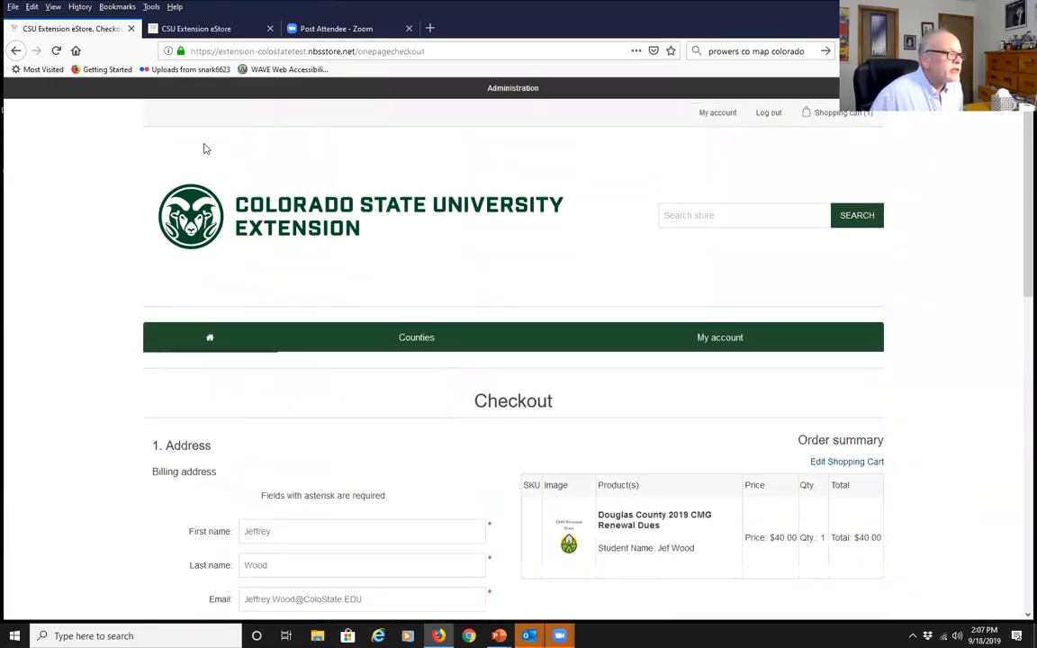
click(175, 28)
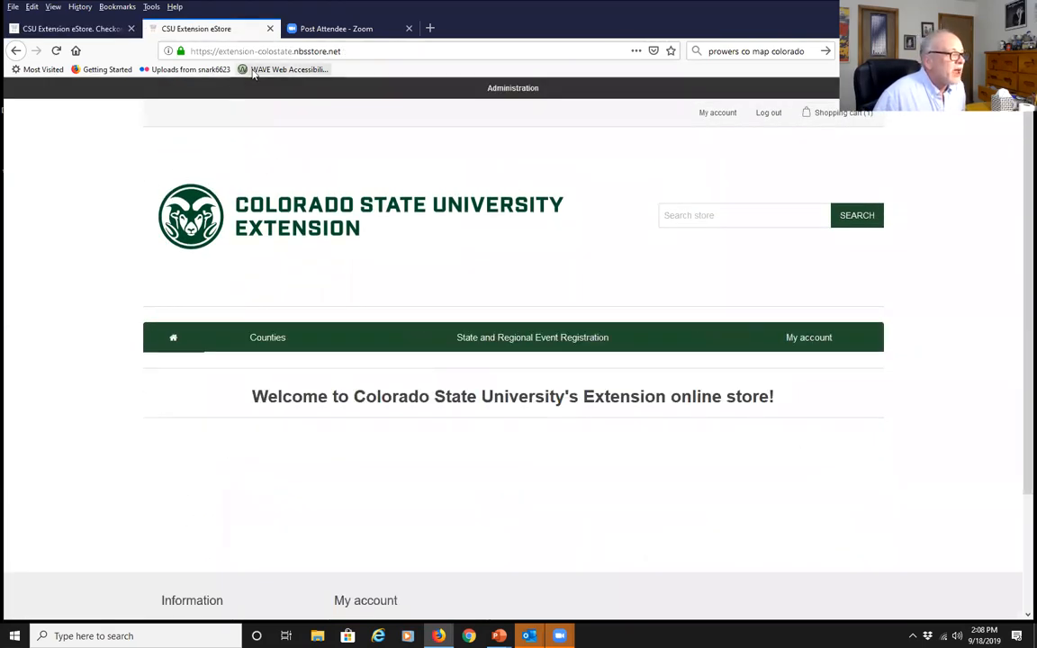
click(79, 29)
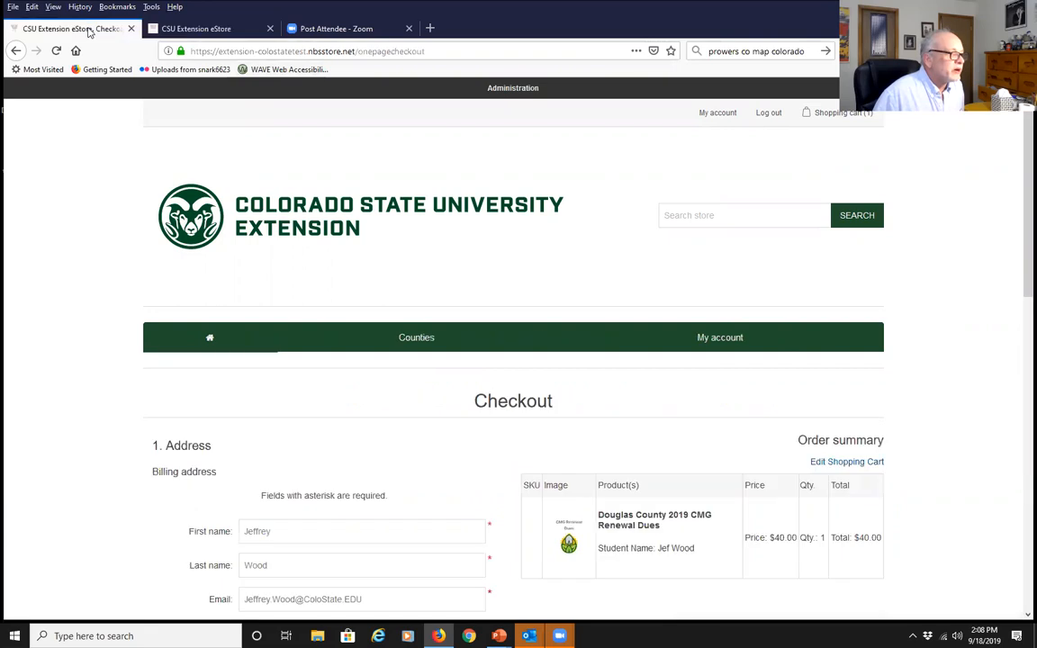
click(214, 33)
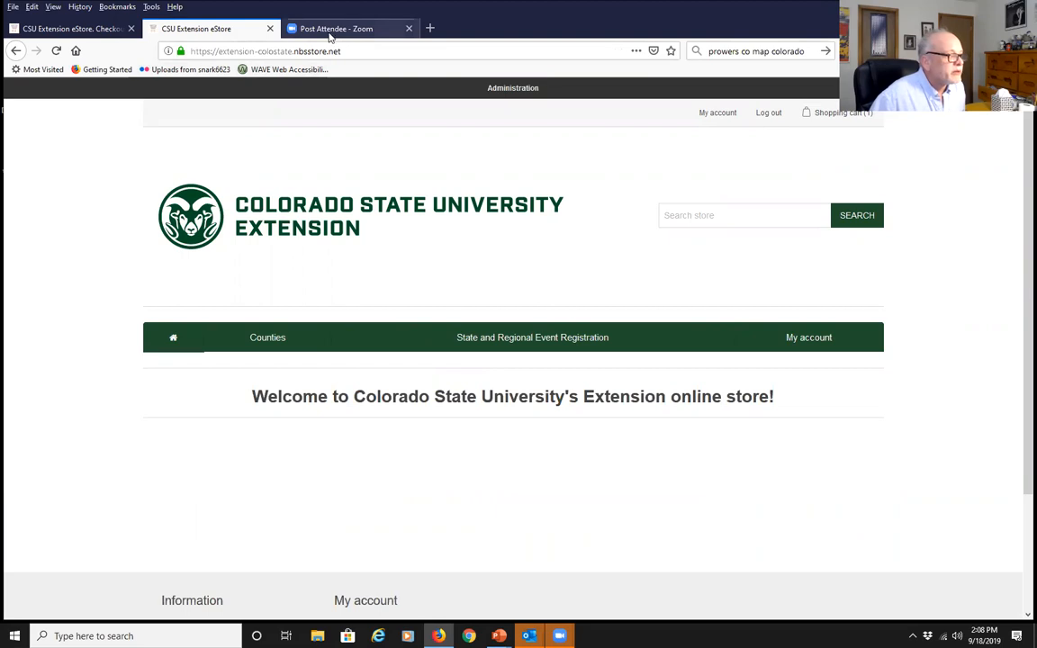
middle_click(243, 28)
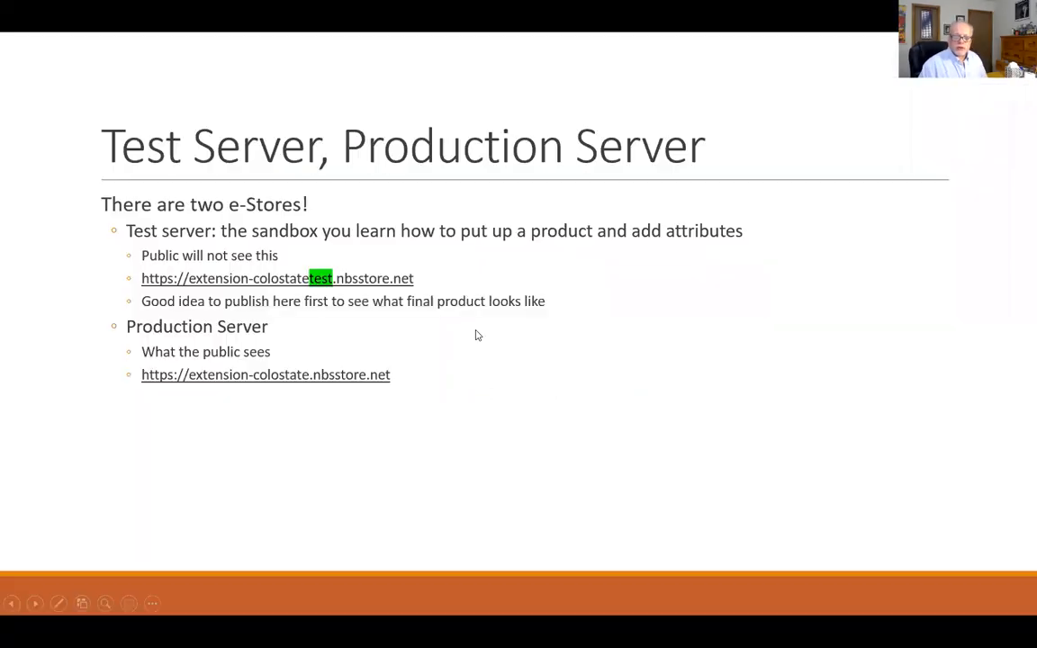
key(Right)
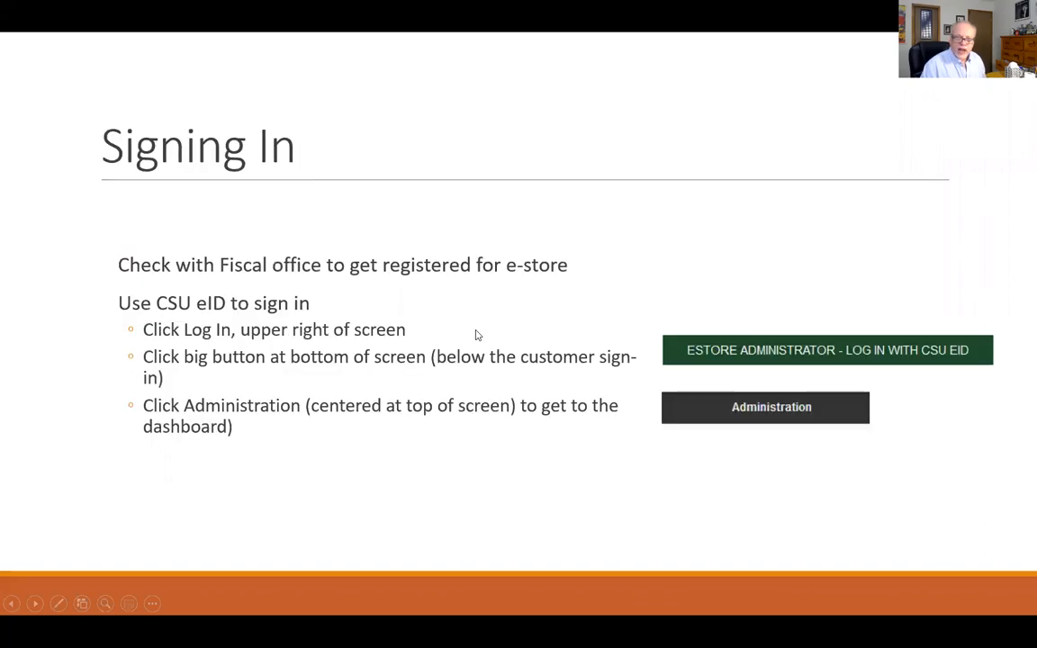
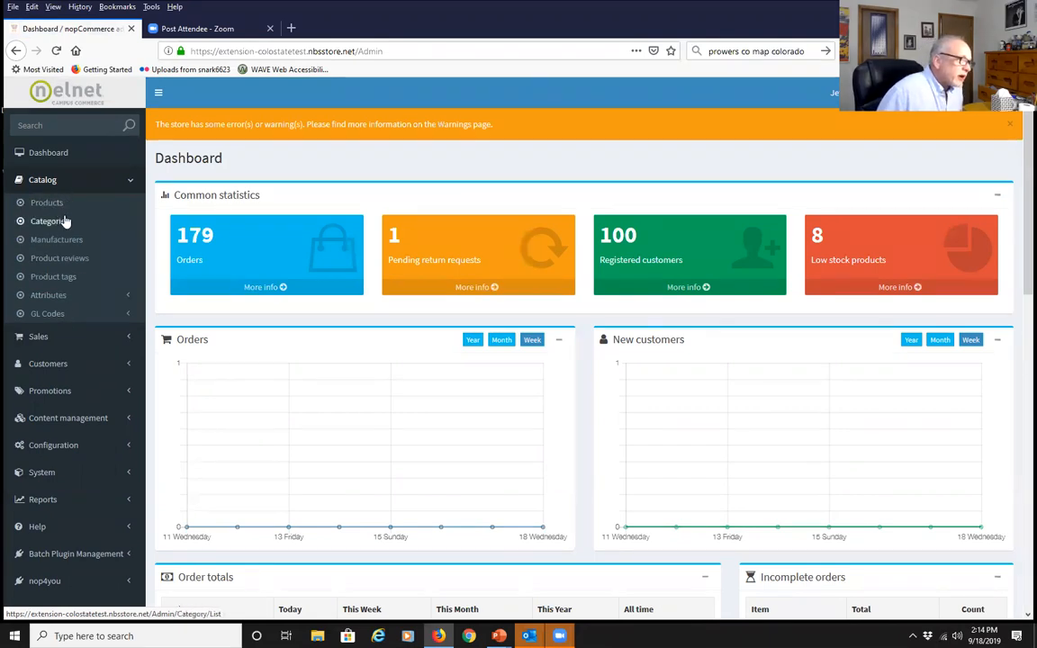
Go to Catalog > Categories and open the blank Add a new category form
click(65, 224)
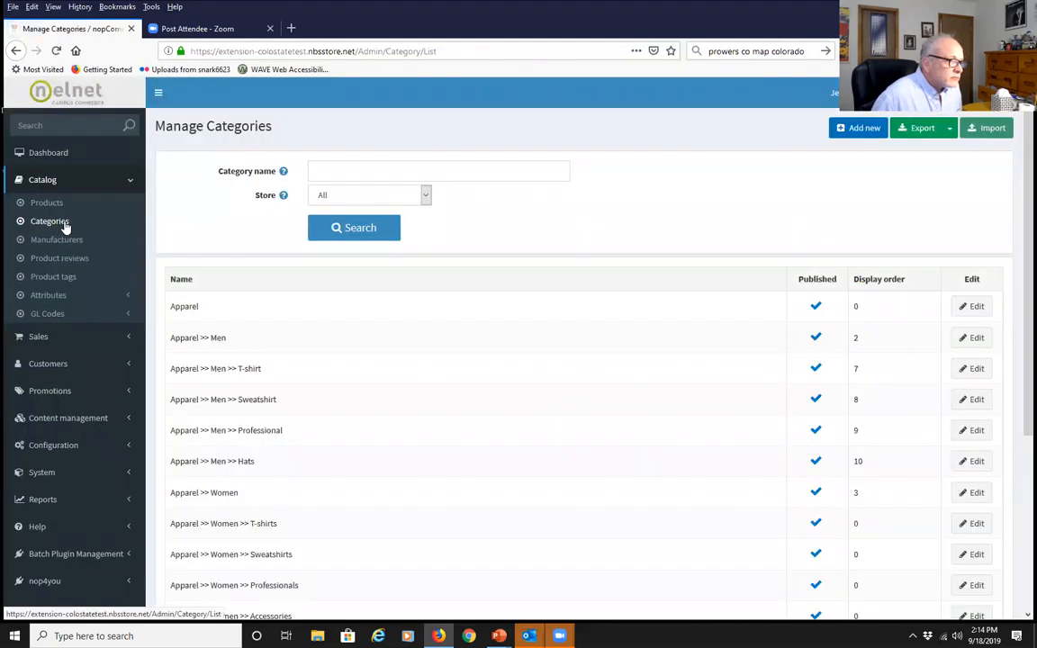
click(342, 168)
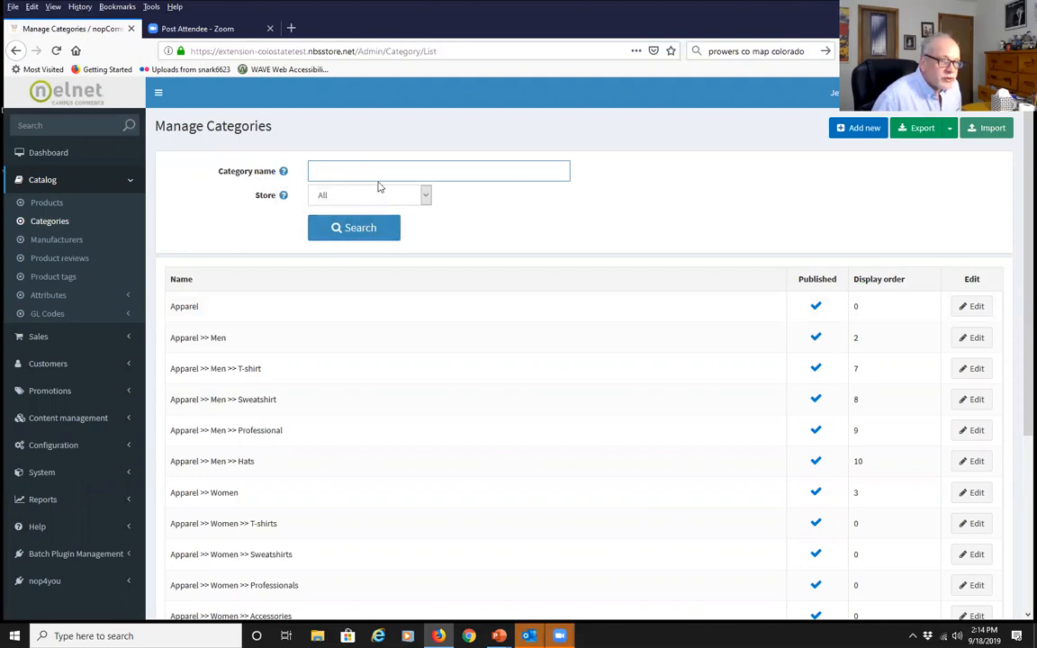
click(855, 131)
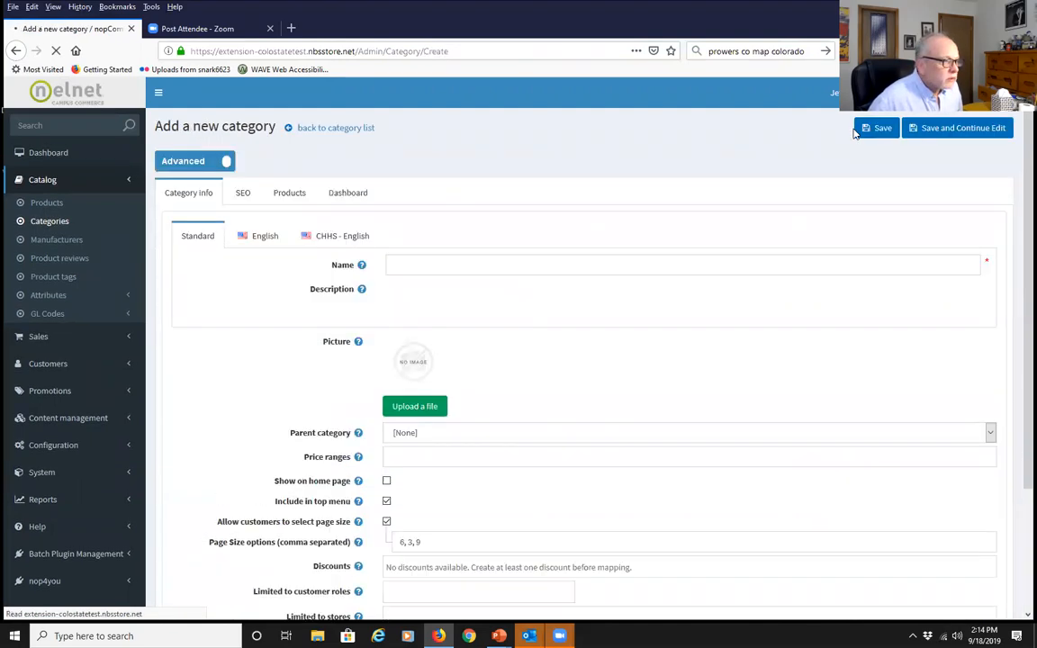
Name the category 'Wapello County (test)', fixing the 'Wapelo' misspelling via the suggestion
click(516, 267)
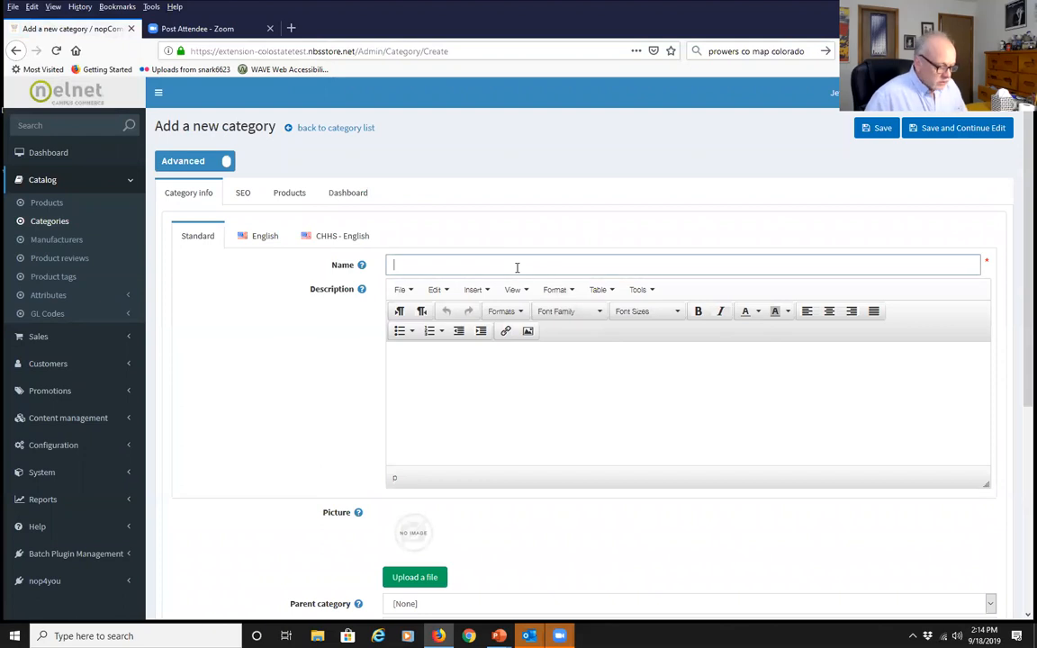
text(Wapel)
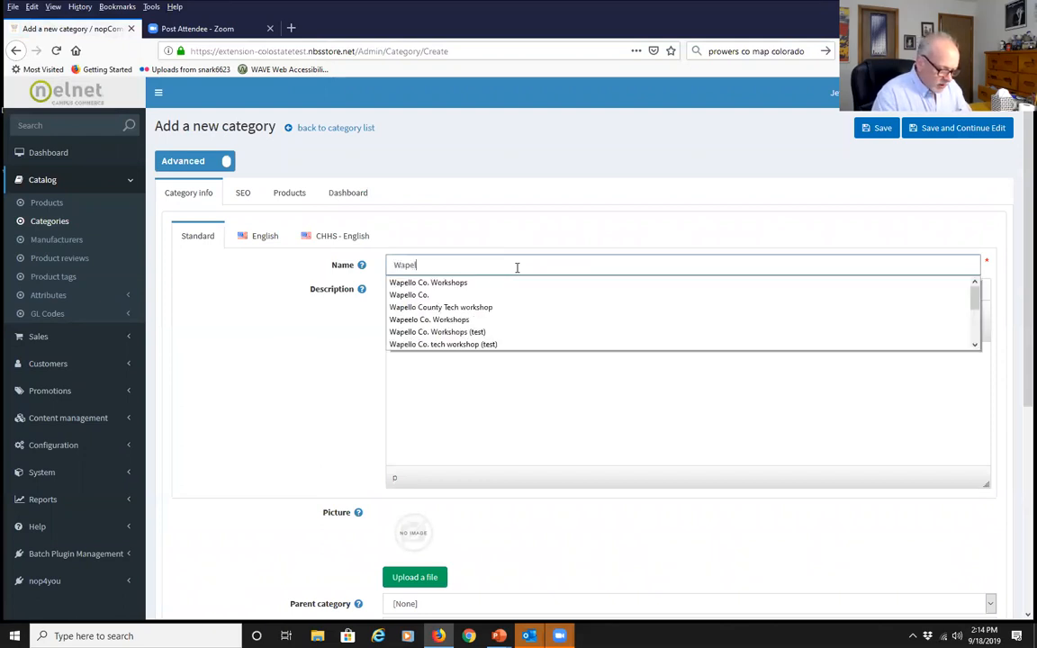
text(o Co)
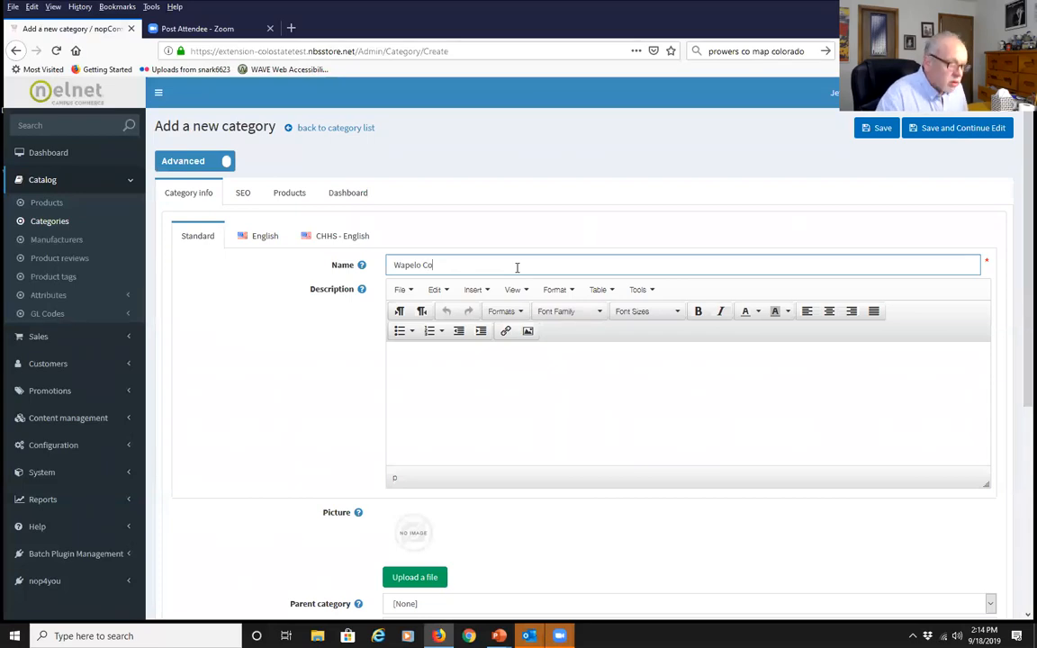
text(unty)
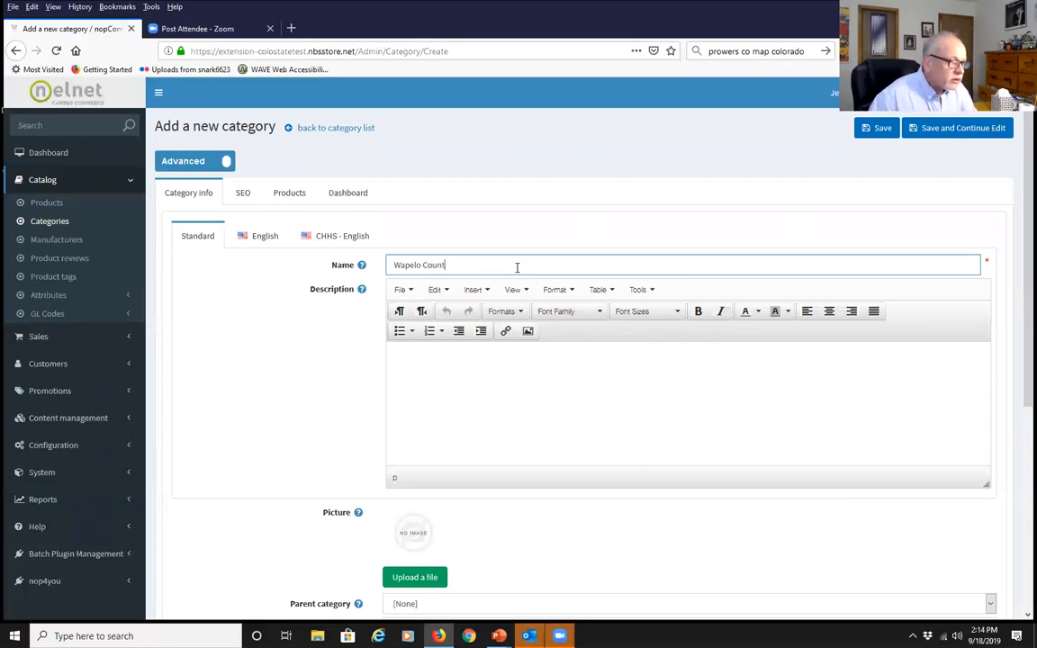
click(451, 370)
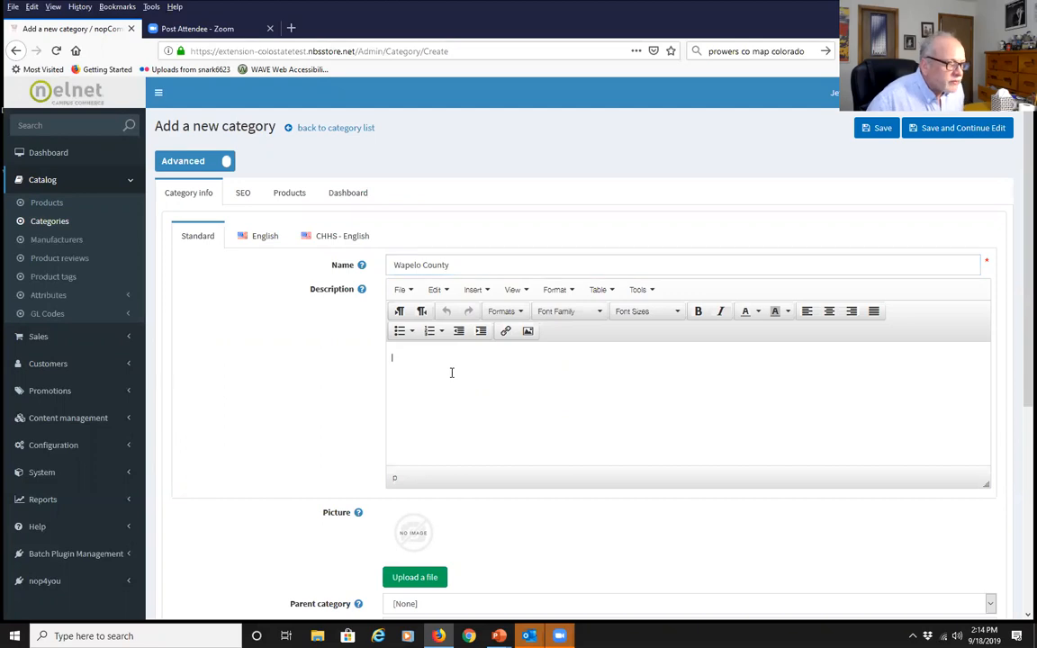
click(418, 264)
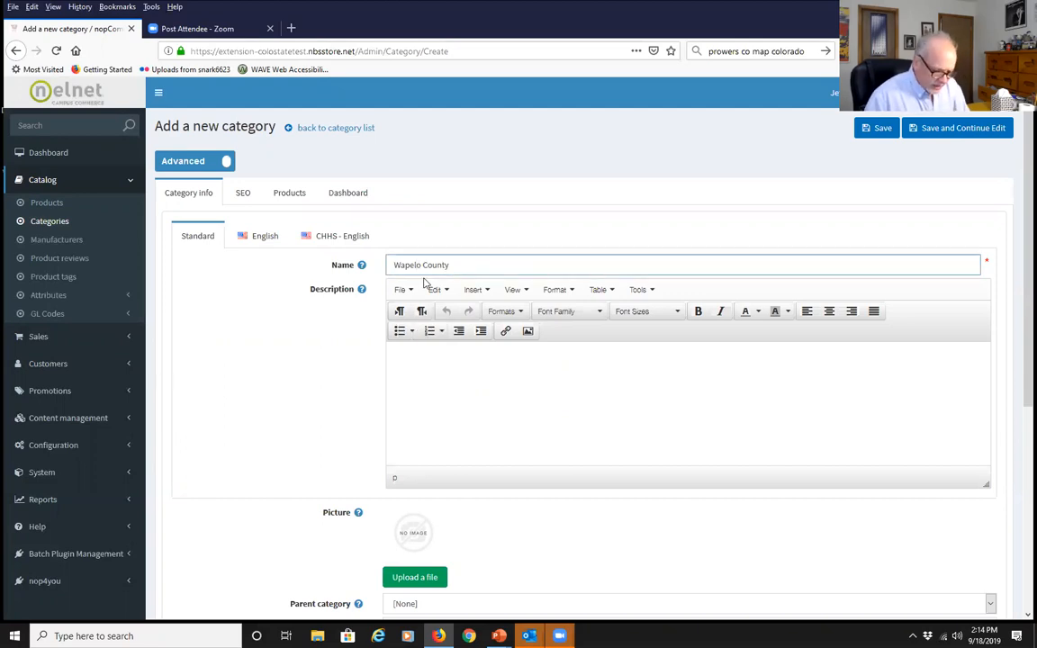
text(l)
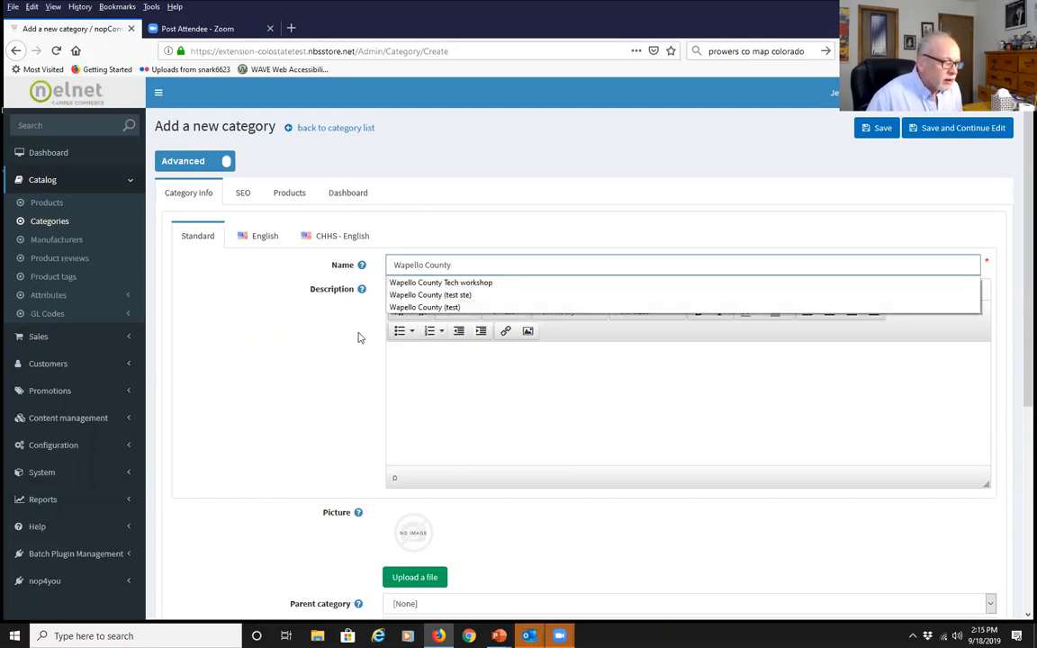
click(409, 308)
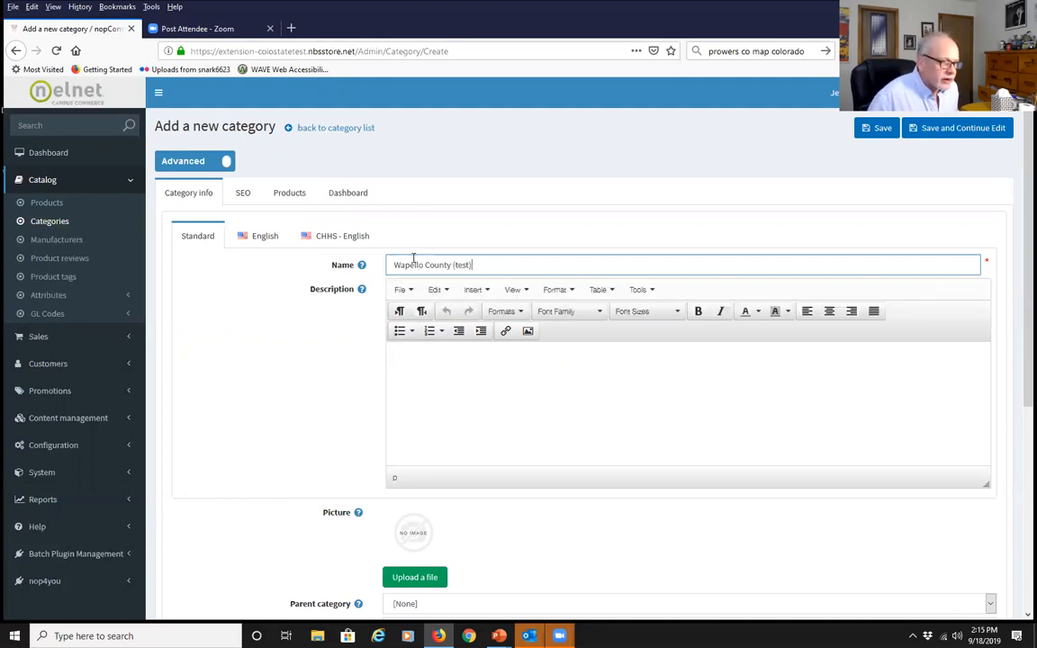
click(293, 361)
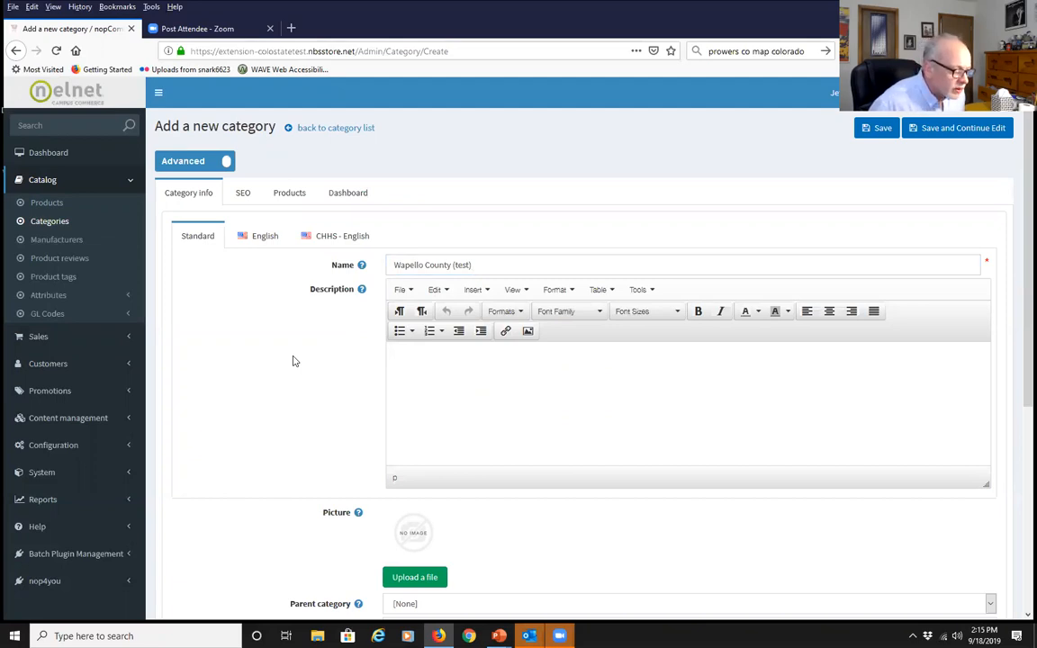
Upload csuE-C1c.png as the category picture
scroll(292, 361, down, 2)
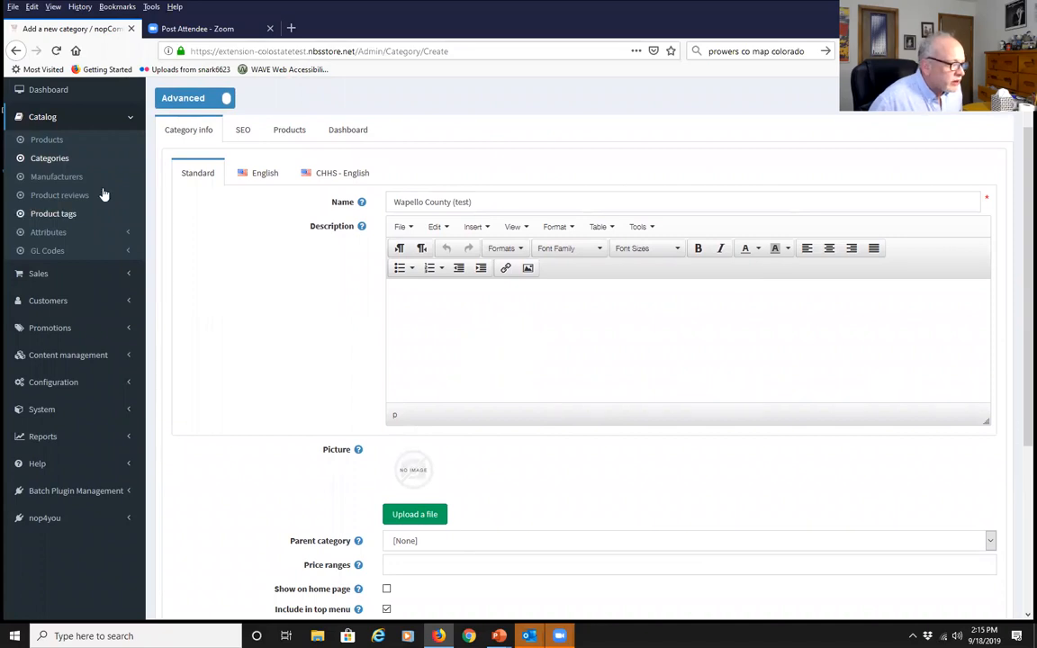
scroll(412, 331, down, 4)
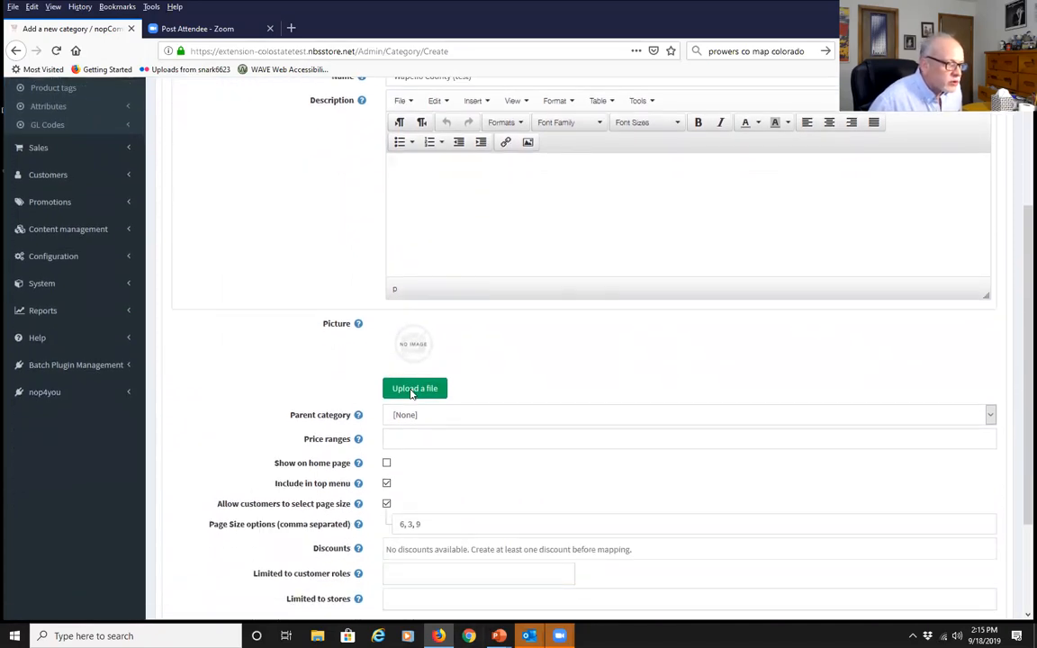
click(413, 389)
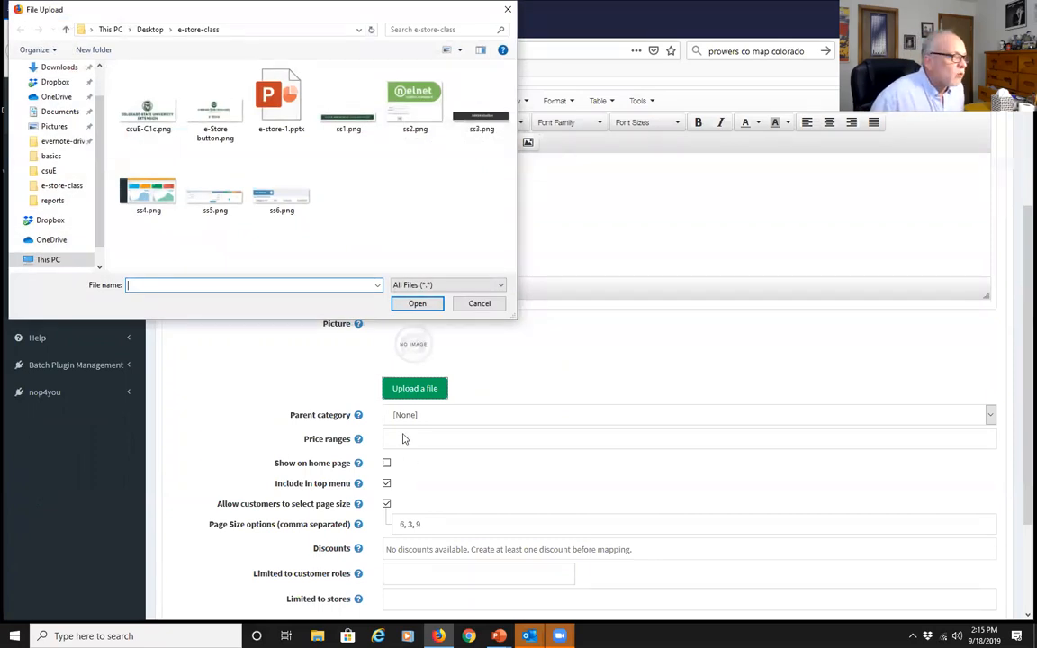
click(144, 120)
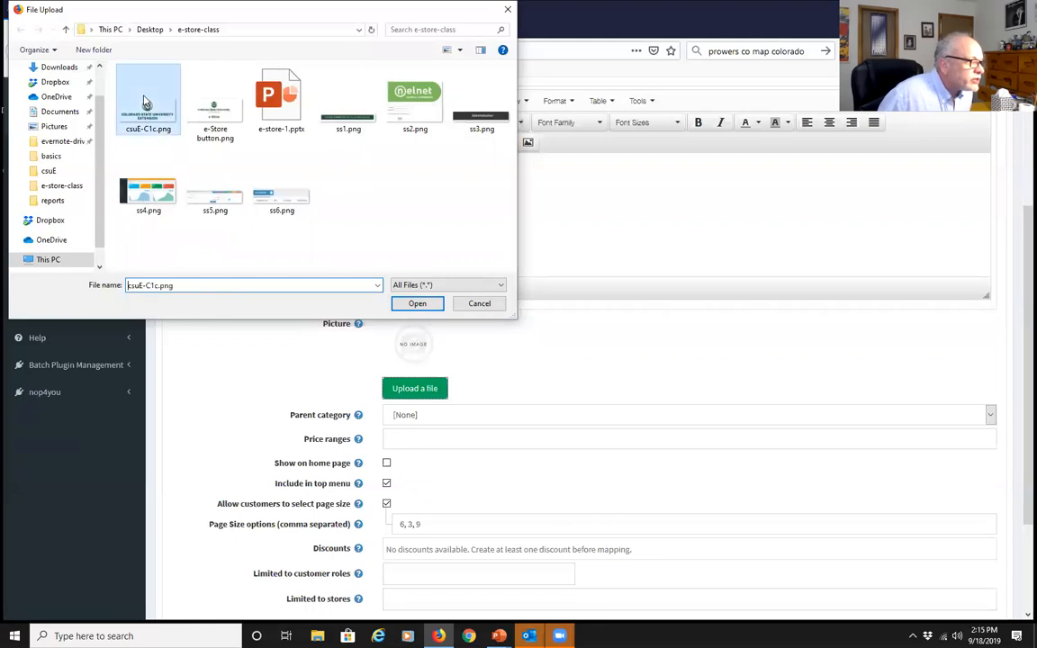
click(399, 304)
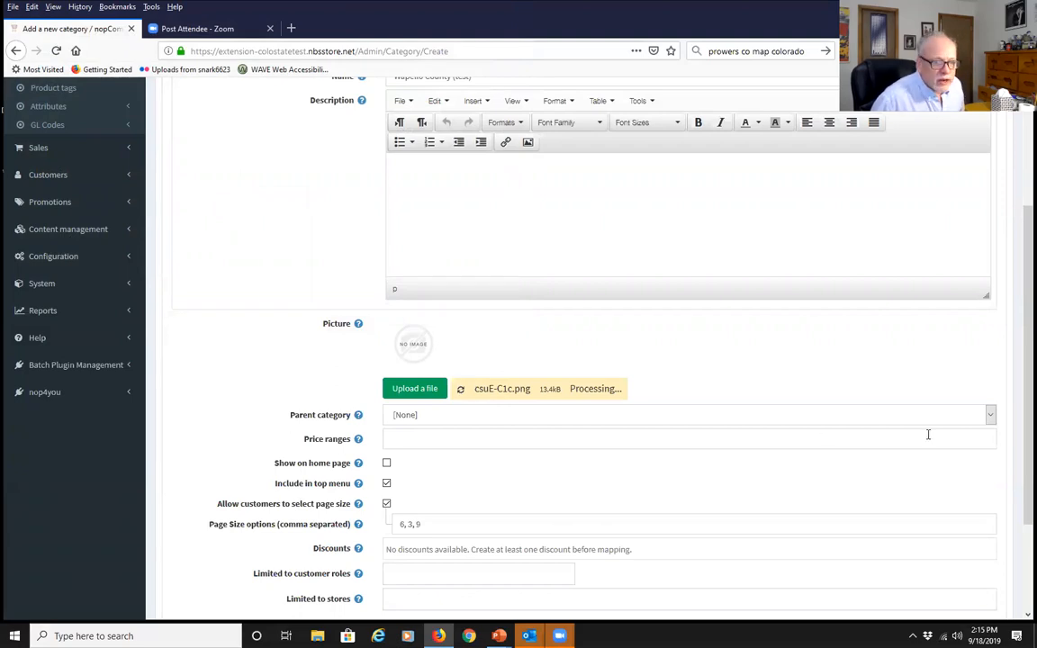
Choose Counties from the Parent category dropdown
click(990, 417)
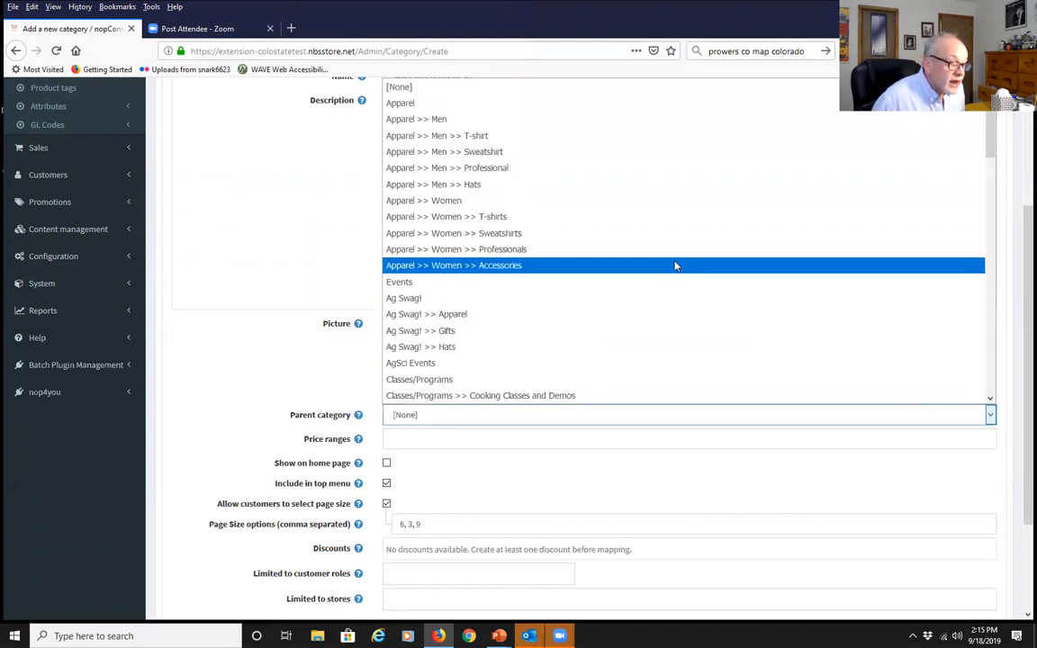
scroll(676, 266, down, 2)
scroll(675, 265, down, 5)
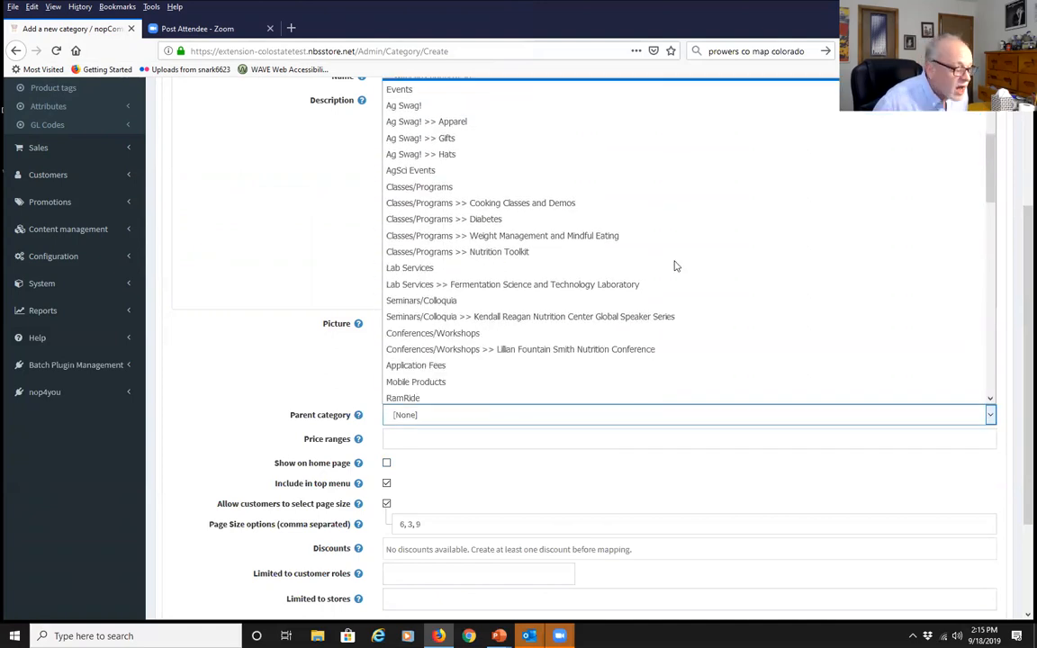
scroll(676, 265, down, 4)
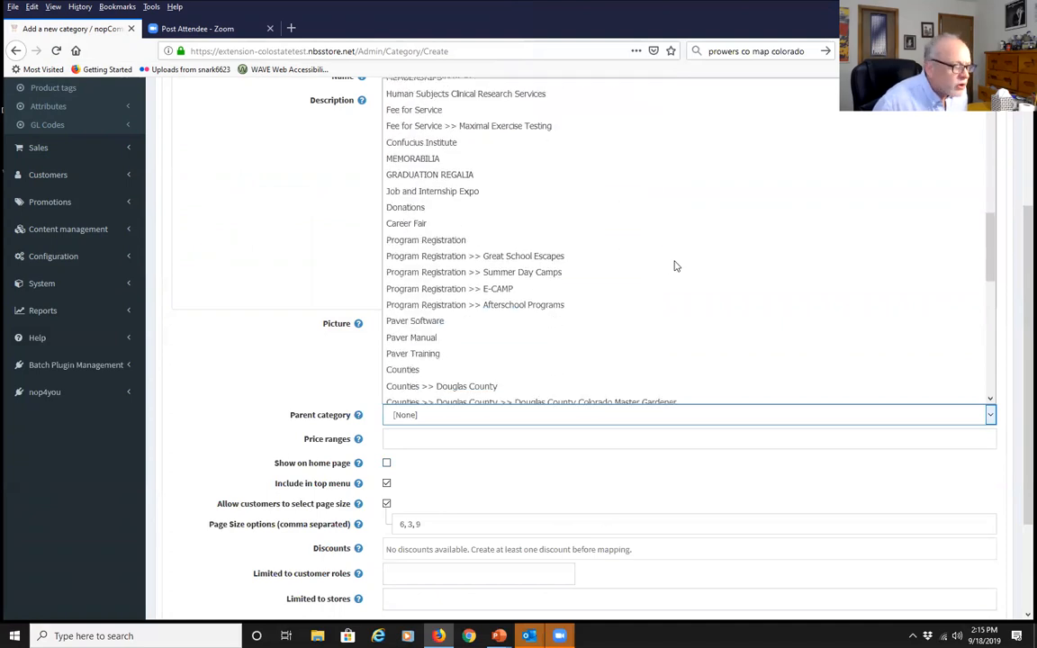
scroll(674, 264, down, 3)
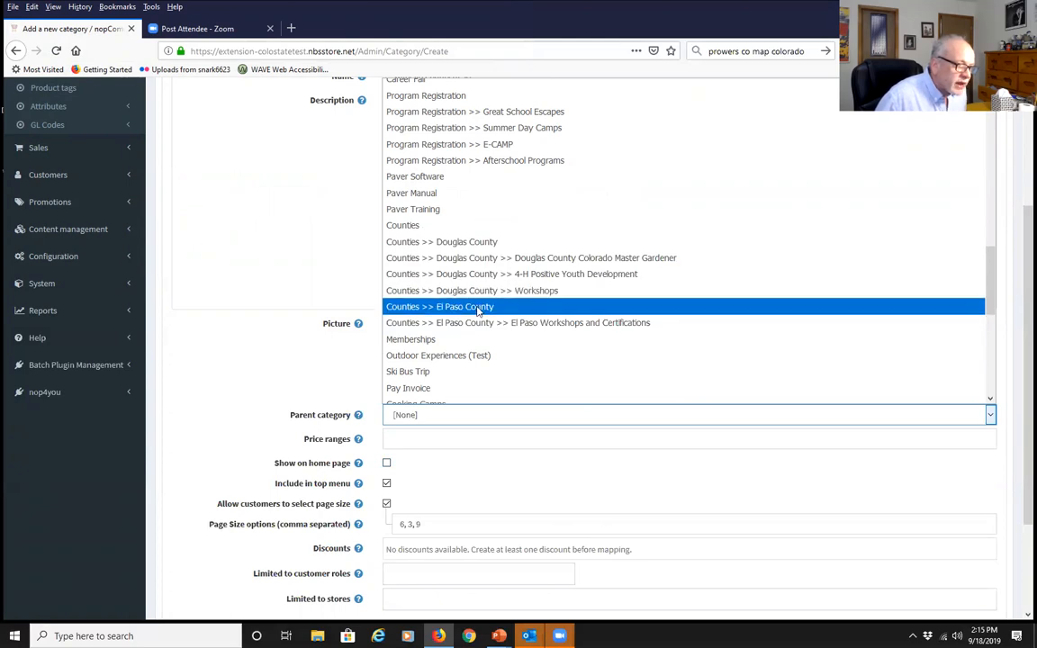
click(400, 225)
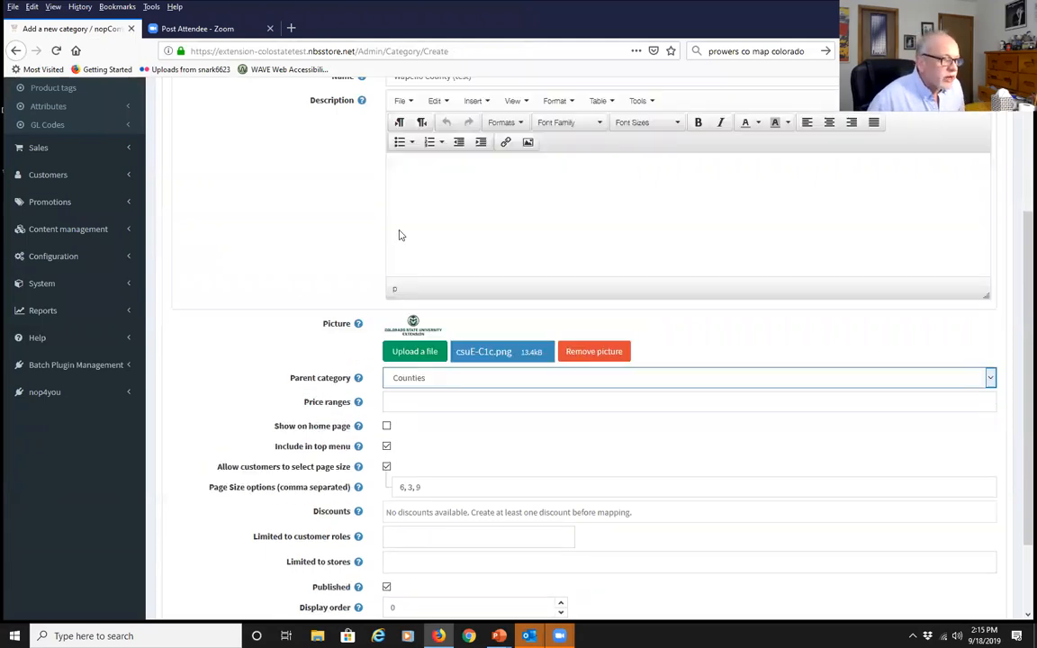
click(202, 347)
scroll(207, 359, down, 1)
scroll(207, 364, down, 1)
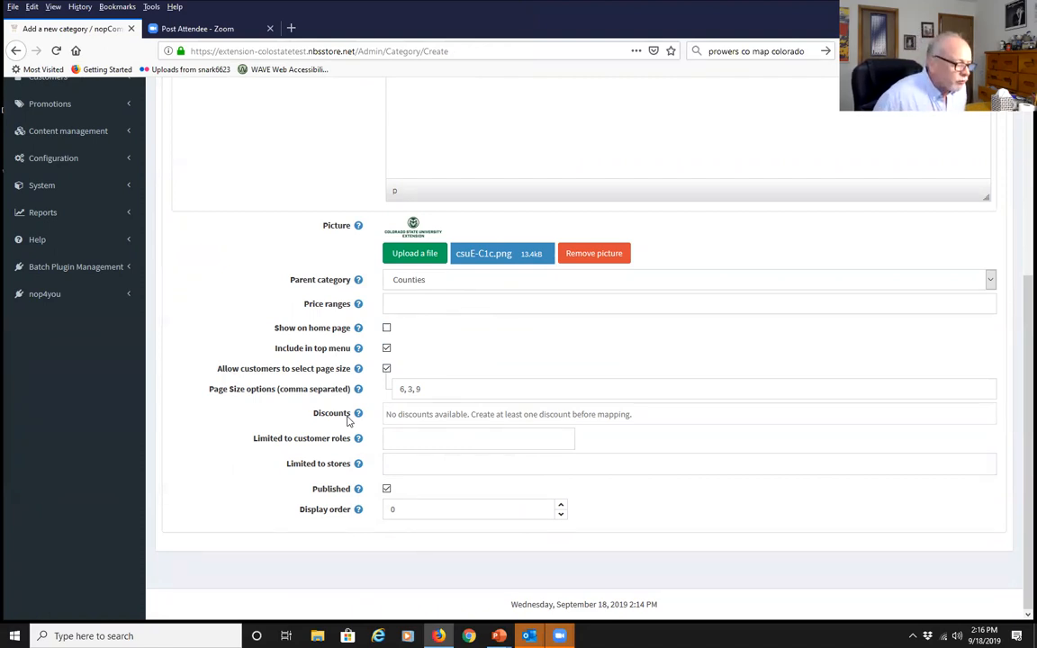
Leave customer roles empty and limit the category to the Extension store
click(427, 441)
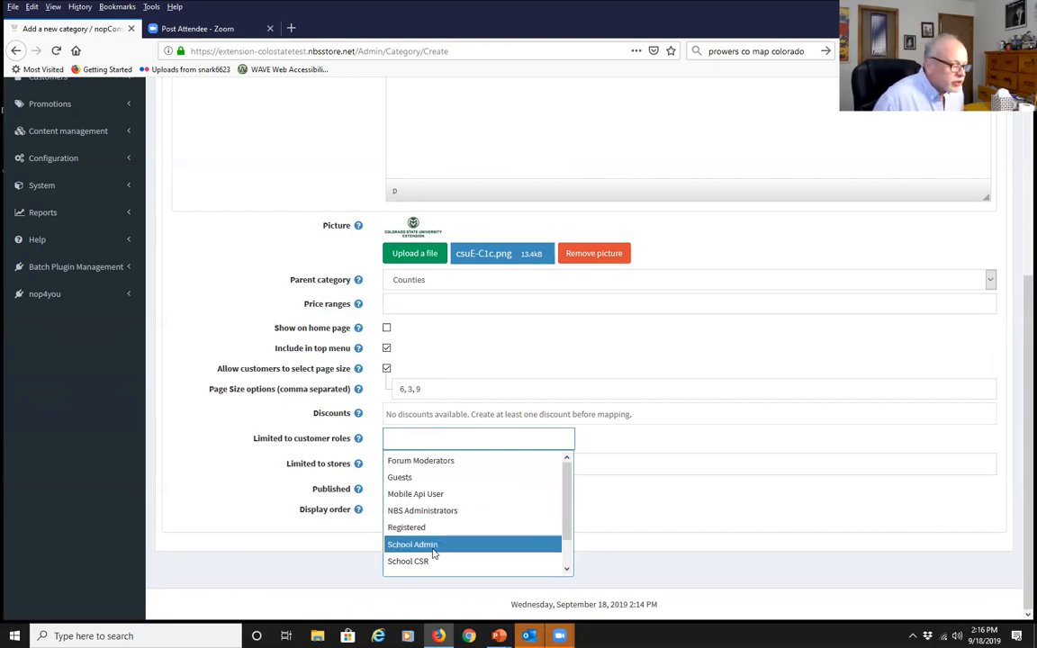
click(194, 493)
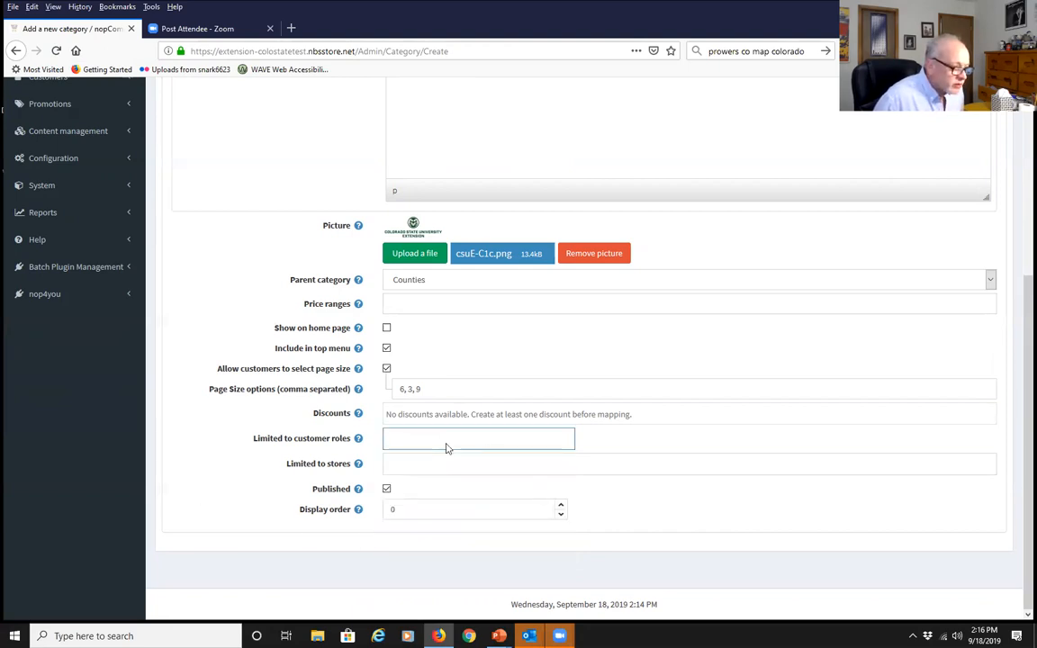
click(398, 465)
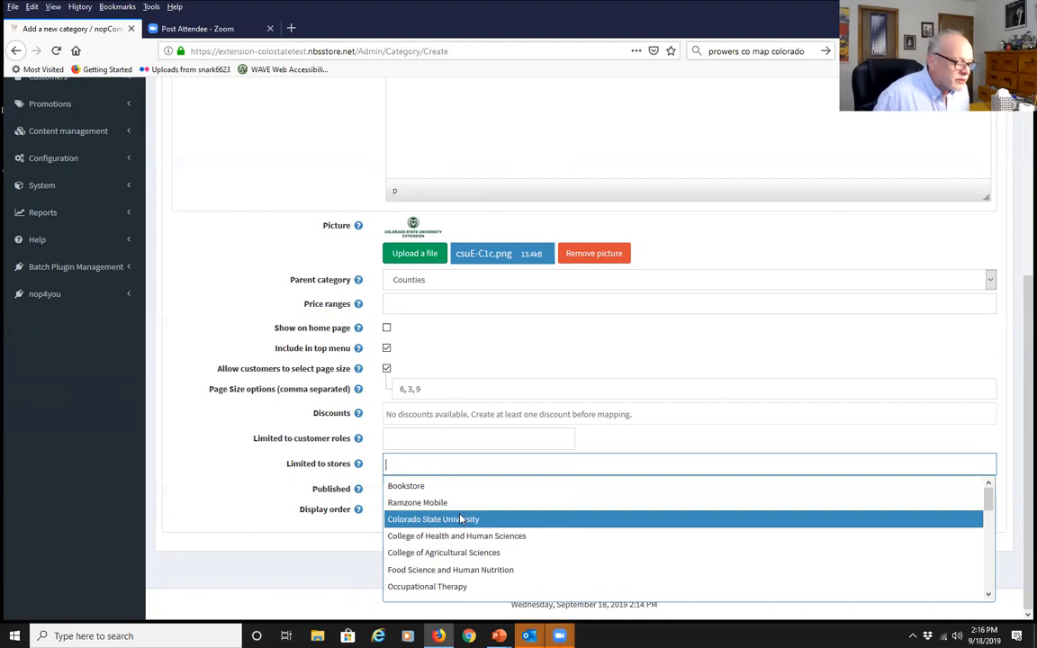
scroll(460, 519, down, 5)
scroll(460, 519, down, 3)
click(420, 557)
click(207, 540)
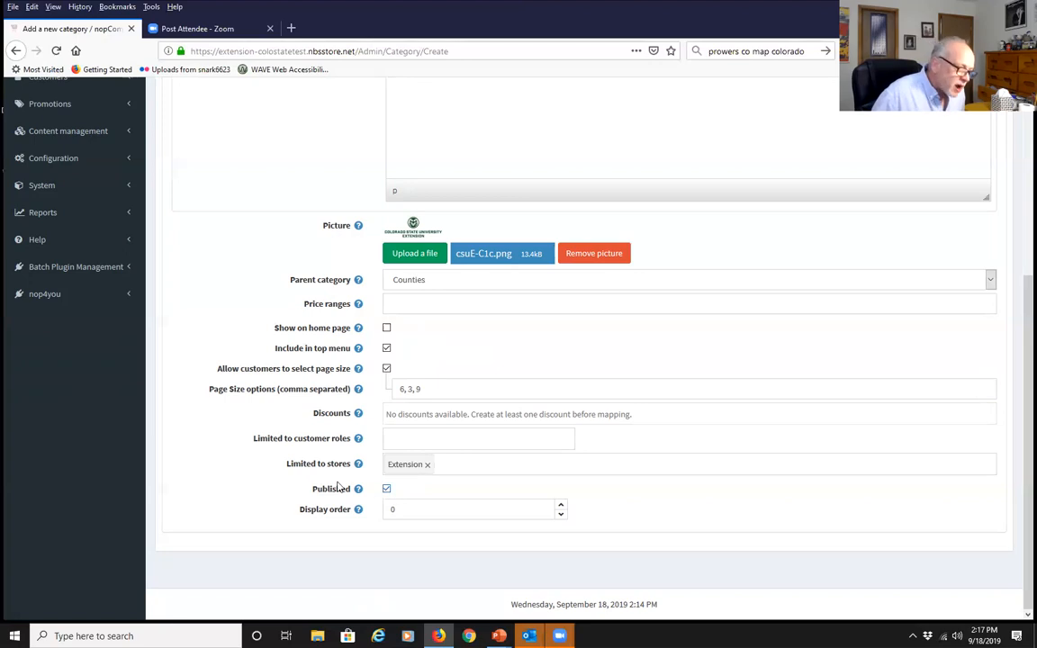
Save the Wapello County (test) category and return to Manage Categories
click(416, 463)
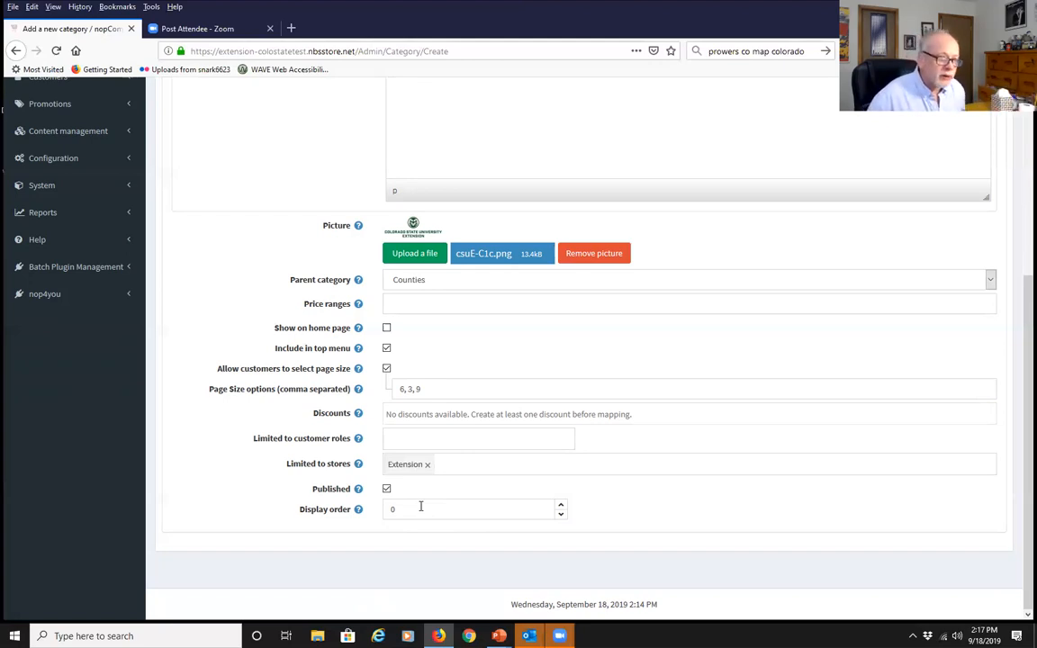
scroll(420, 506, up, 5)
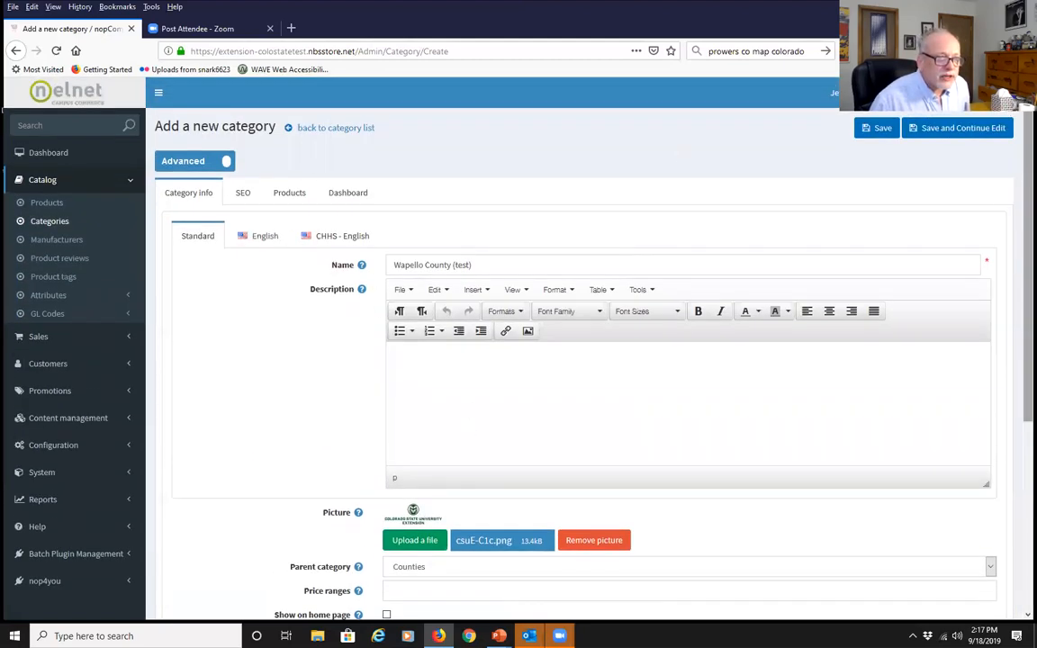
click(878, 130)
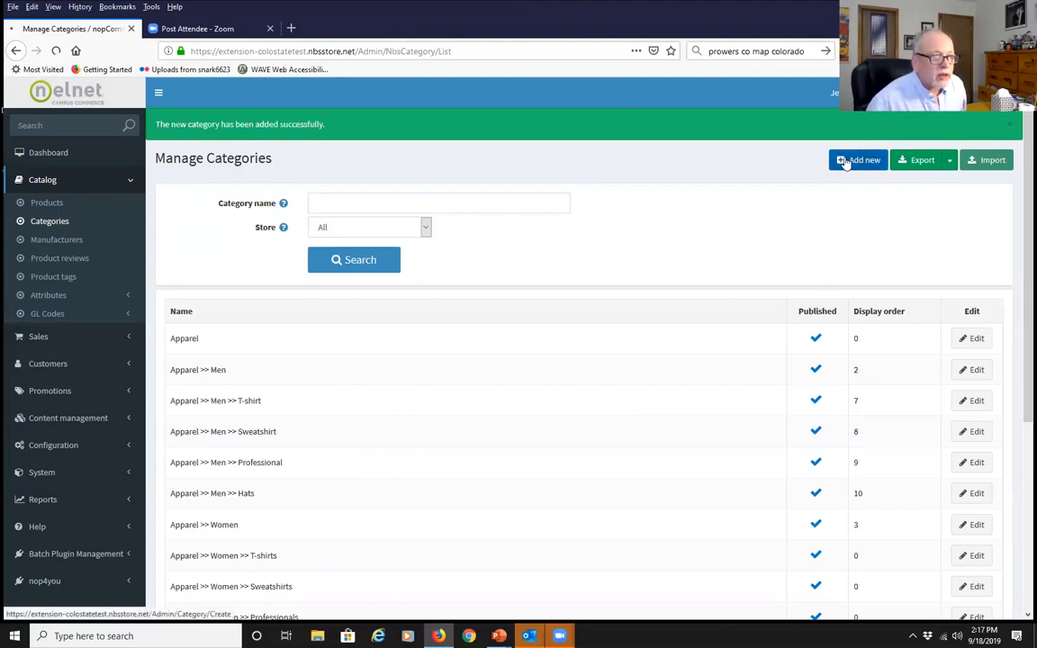
Choose Add new on Manage Categories to begin a second category
click(844, 161)
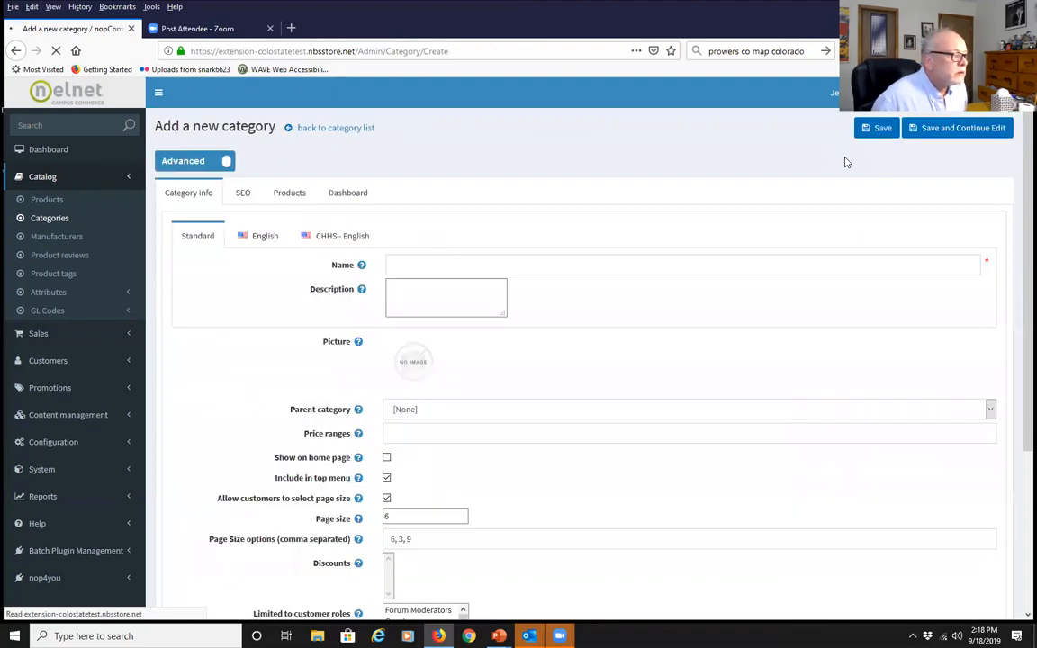
Name the category 'Wapello Co. Workshops (test)' from autocomplete, correcting the 'Wapee' typo
click(402, 264)
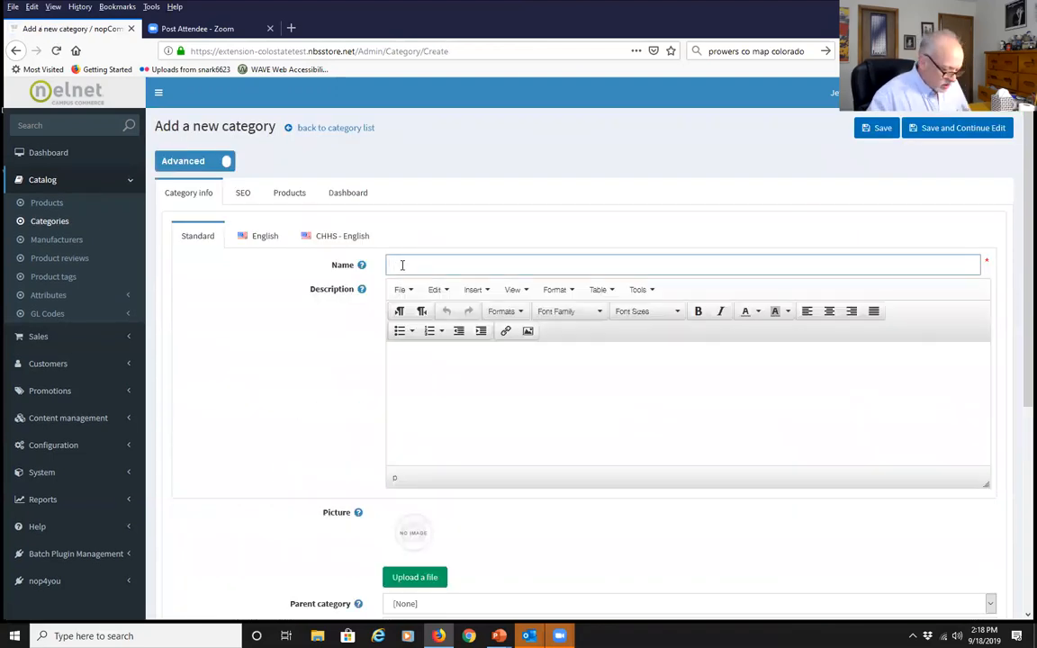
text(Wa)
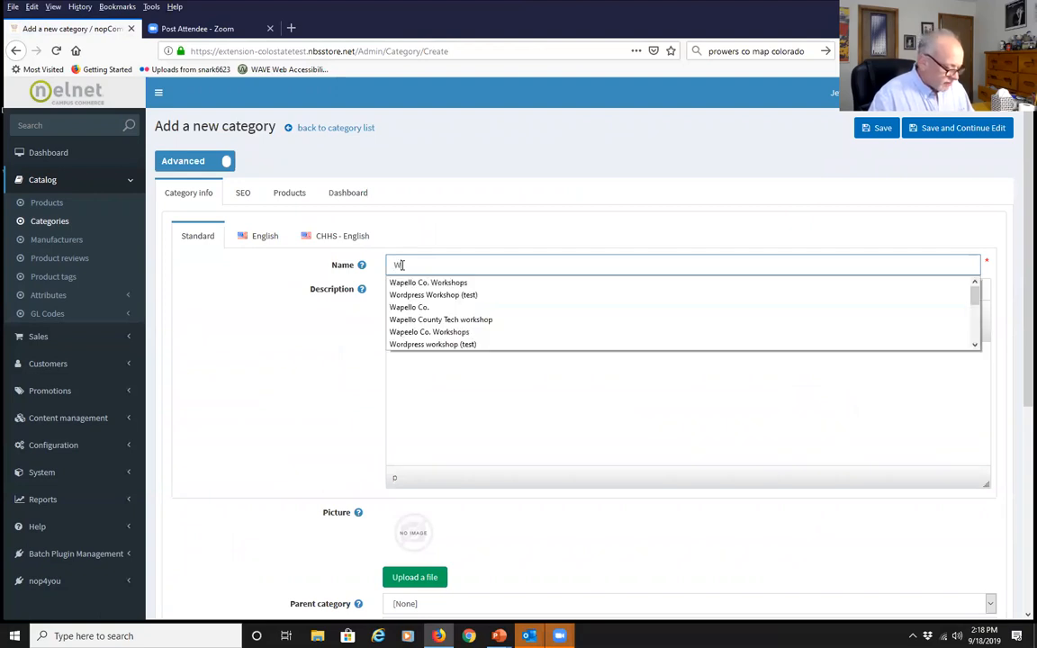
text(peel)
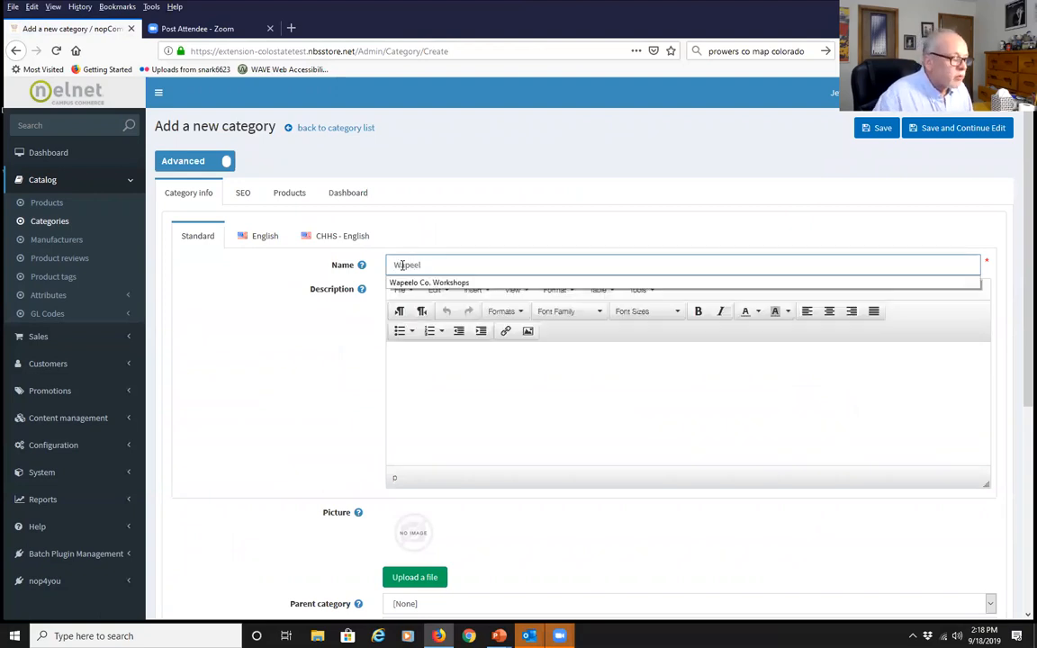
key(Down)
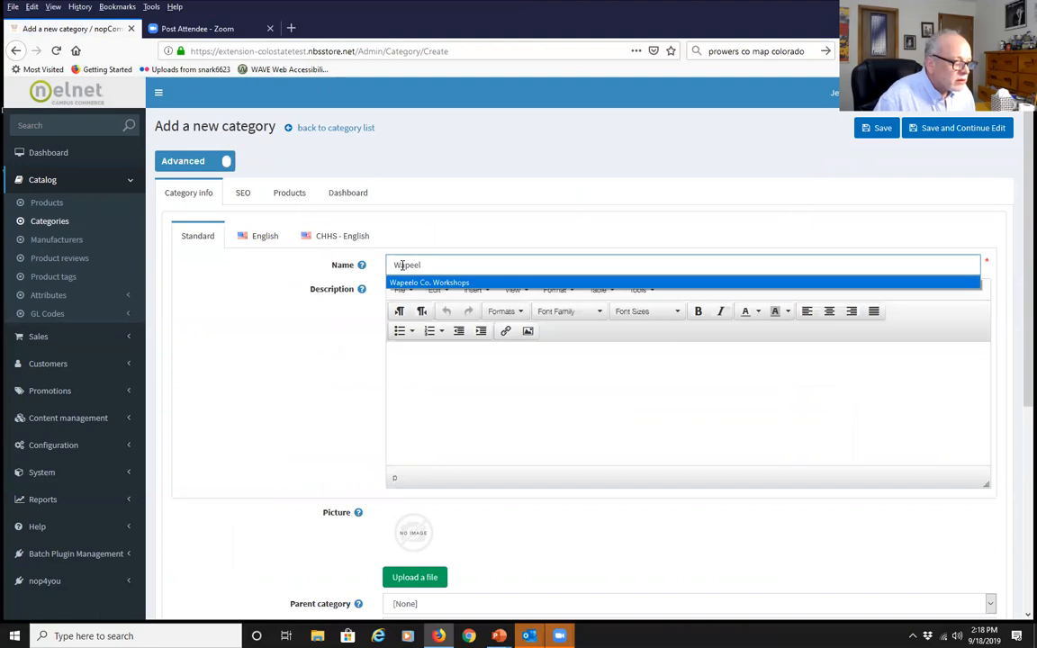
key(Return)
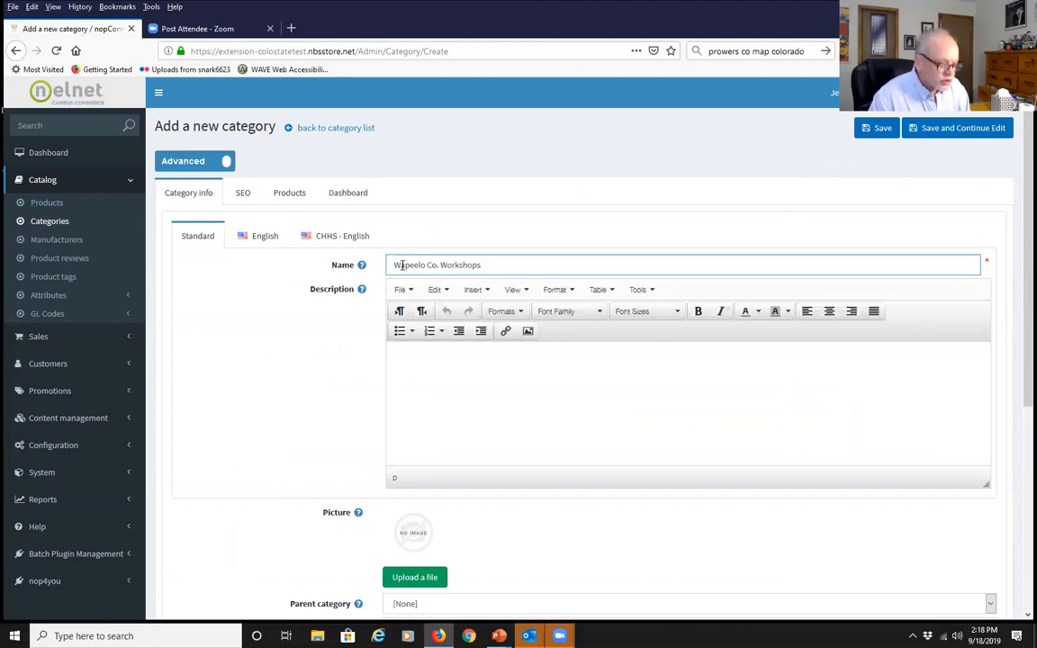
key(BackSpace)
text(l)
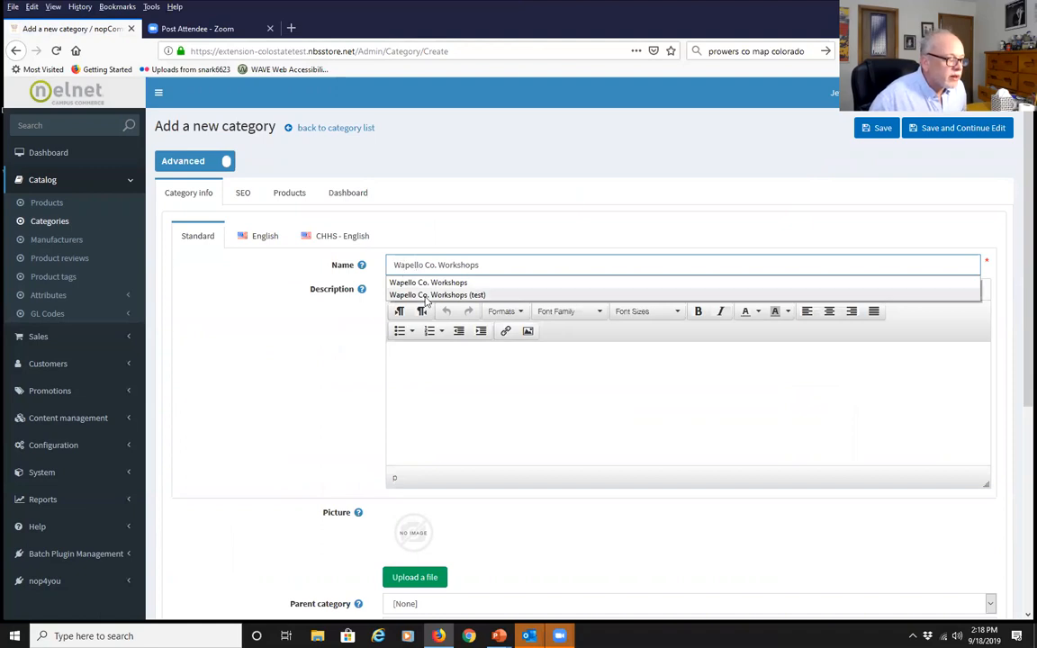
click(424, 295)
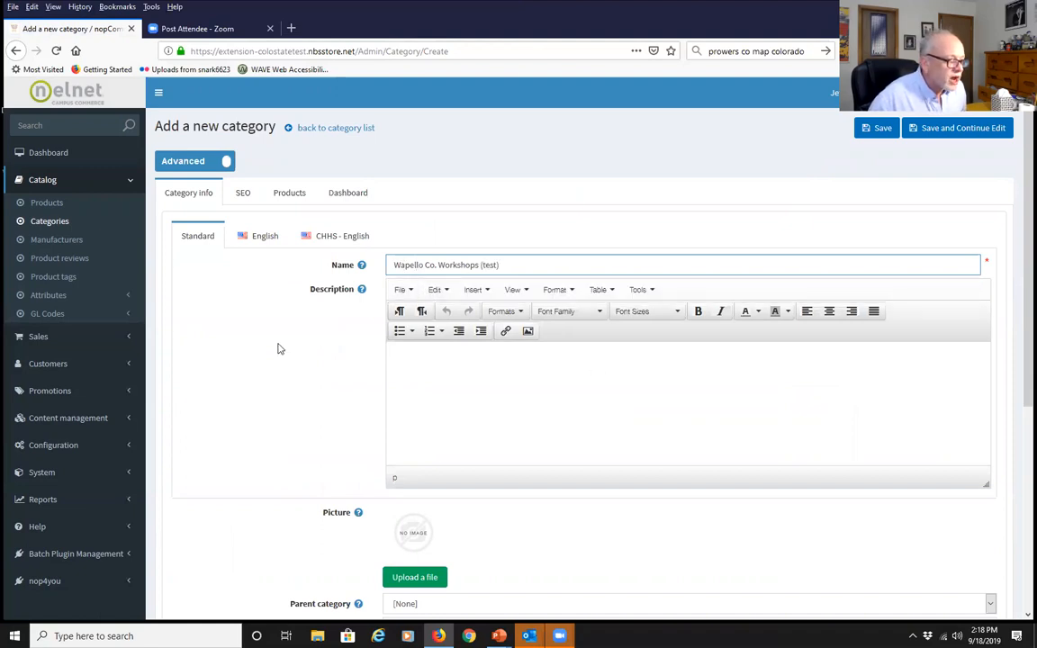
click(434, 393)
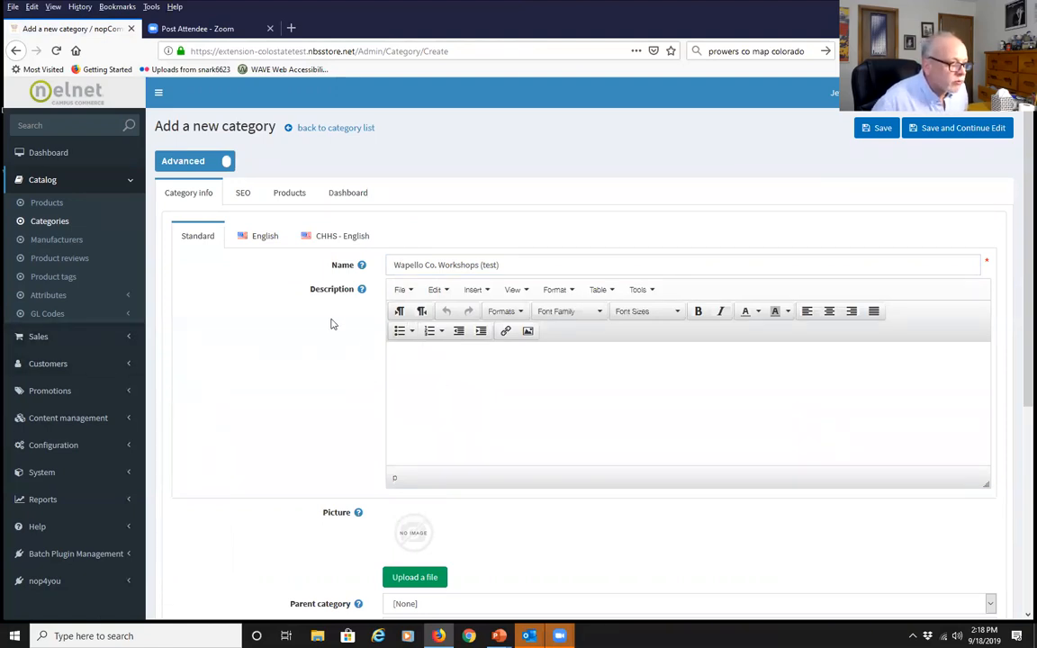
Select 'Counties >> Wapello County (test)' in the Parent category dropdown
scroll(283, 402, down, 3)
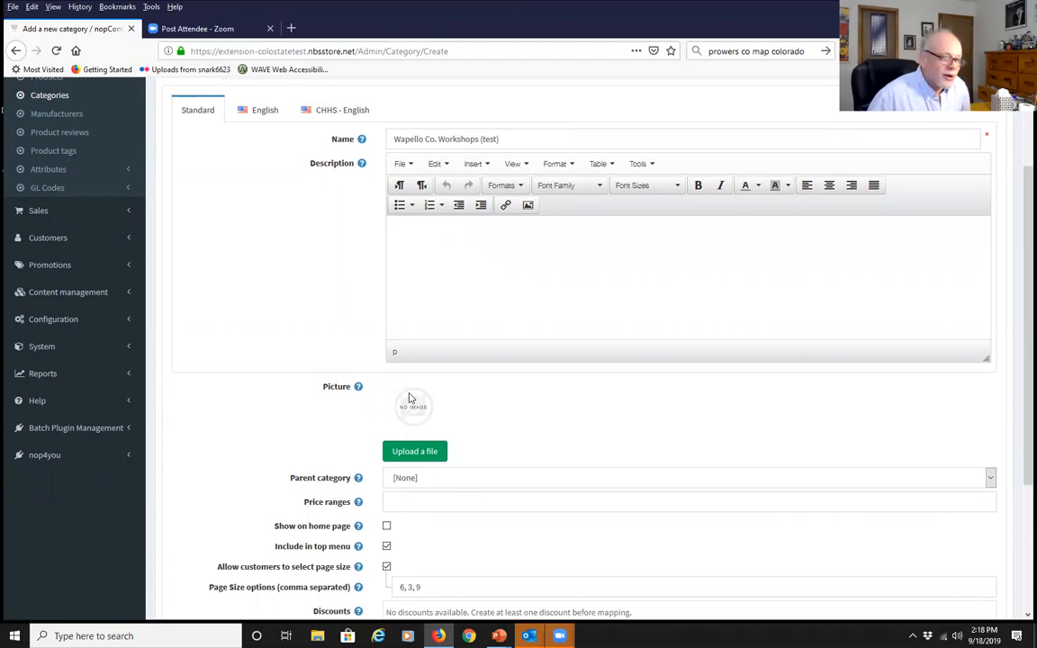
scroll(251, 421, down, 3)
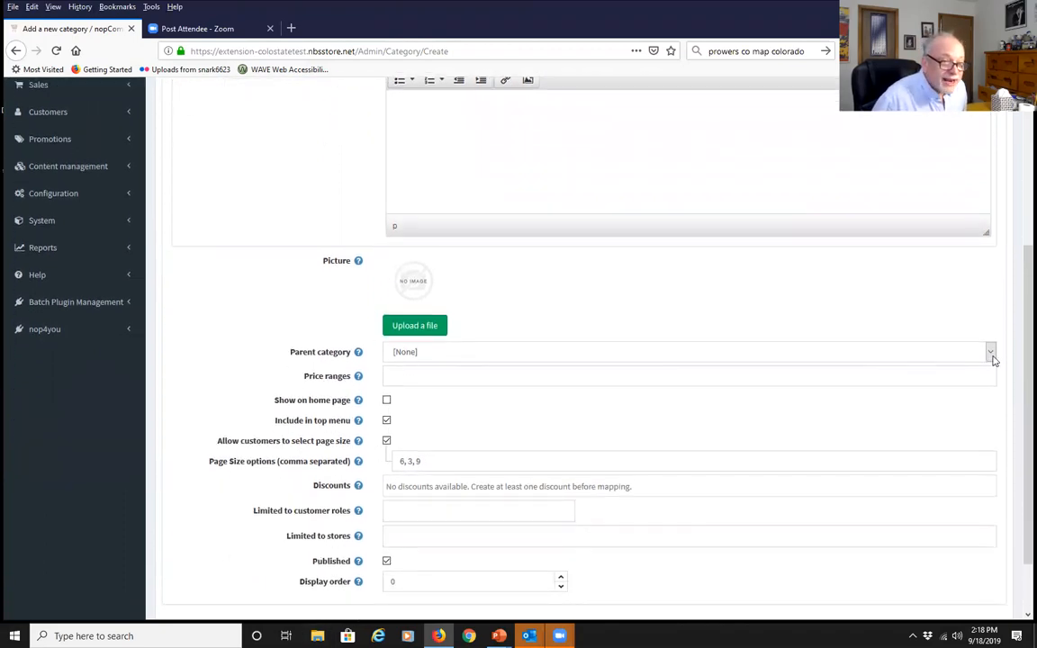
click(990, 352)
scroll(595, 184, down, 8)
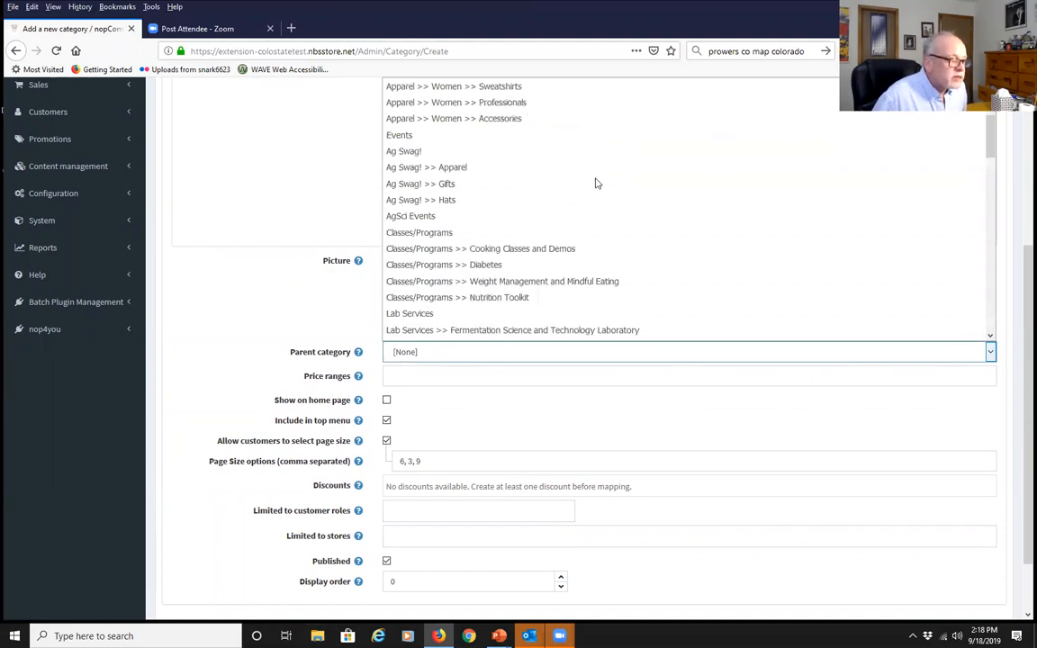
scroll(594, 183, down, 2)
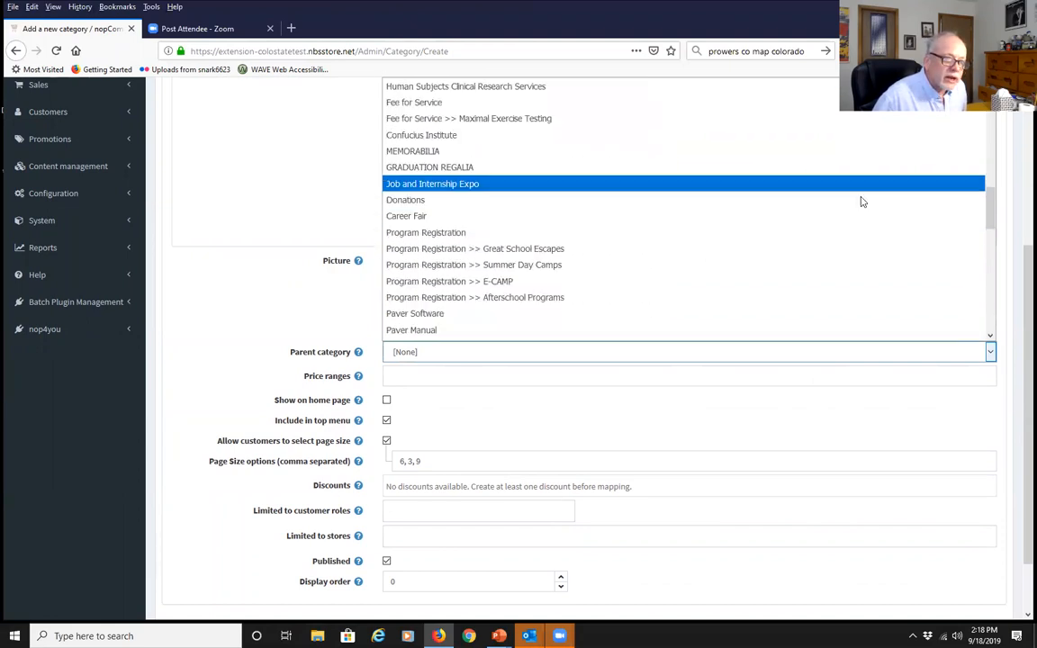
scroll(678, 222, down, 2)
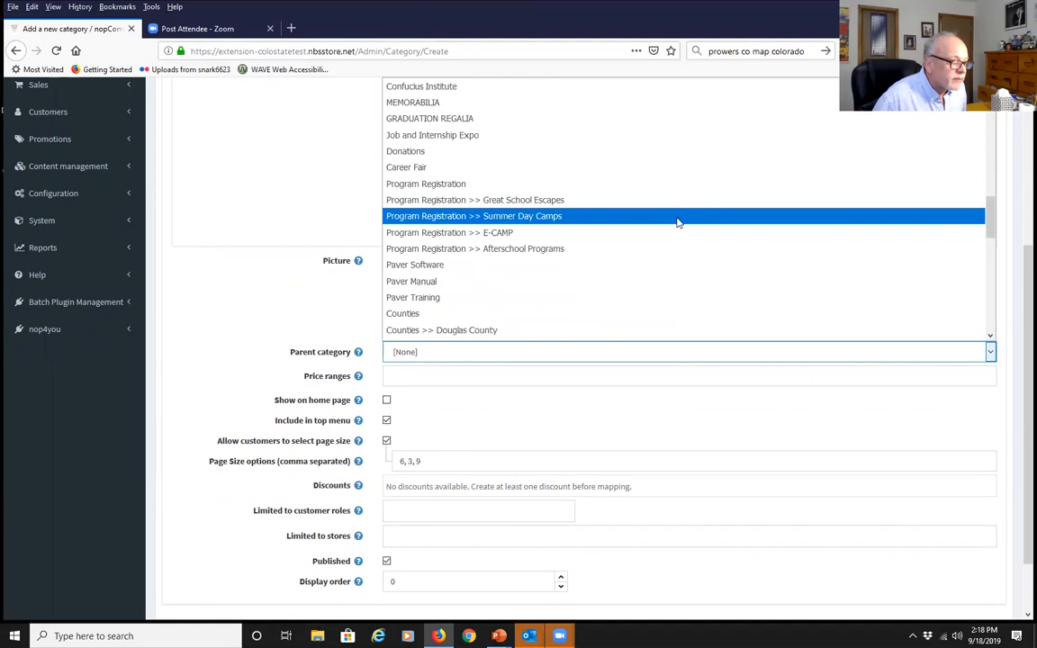
scroll(677, 222, down, 1)
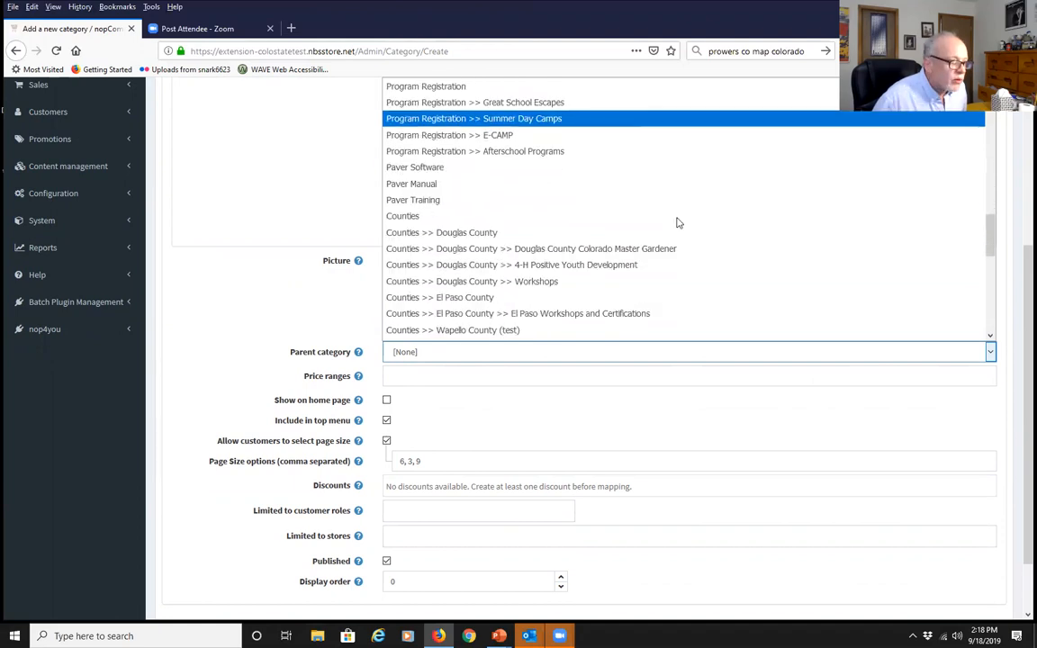
scroll(677, 223, down, 2)
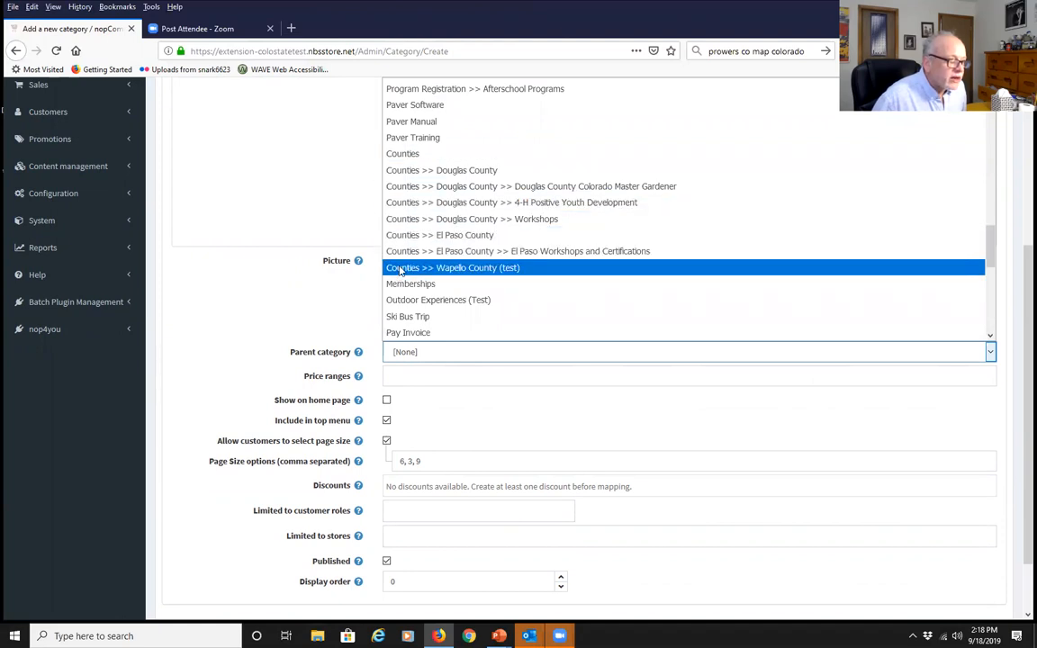
click(465, 268)
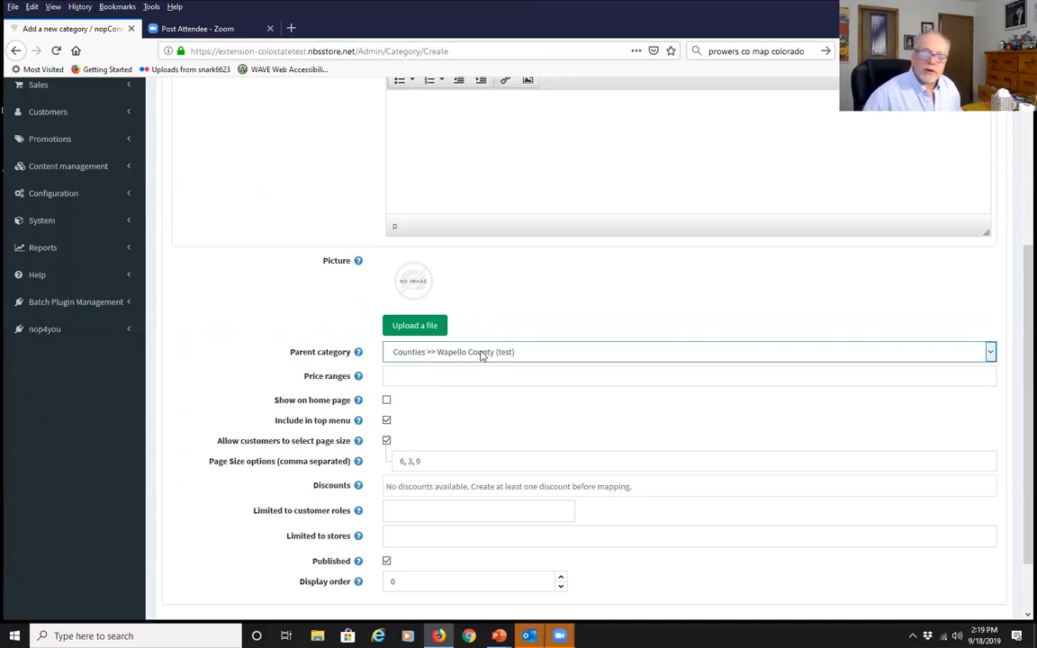
Limit the Wapello Co. Workshops (test) category to the Extension store only
click(210, 387)
scroll(212, 389, down, 1)
scroll(211, 387, down, 2)
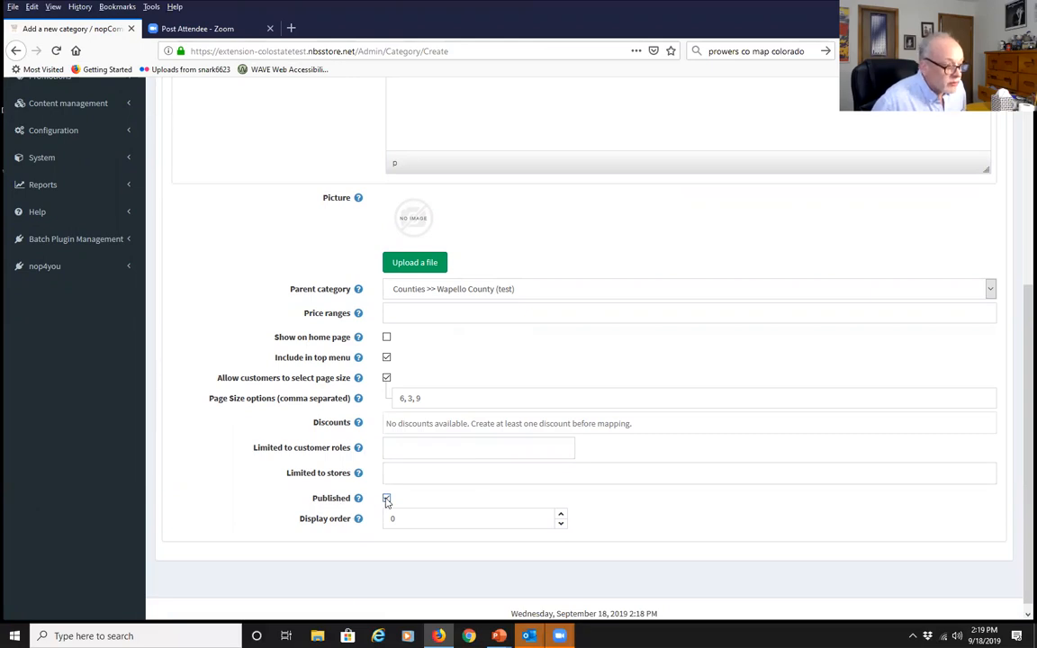
click(414, 474)
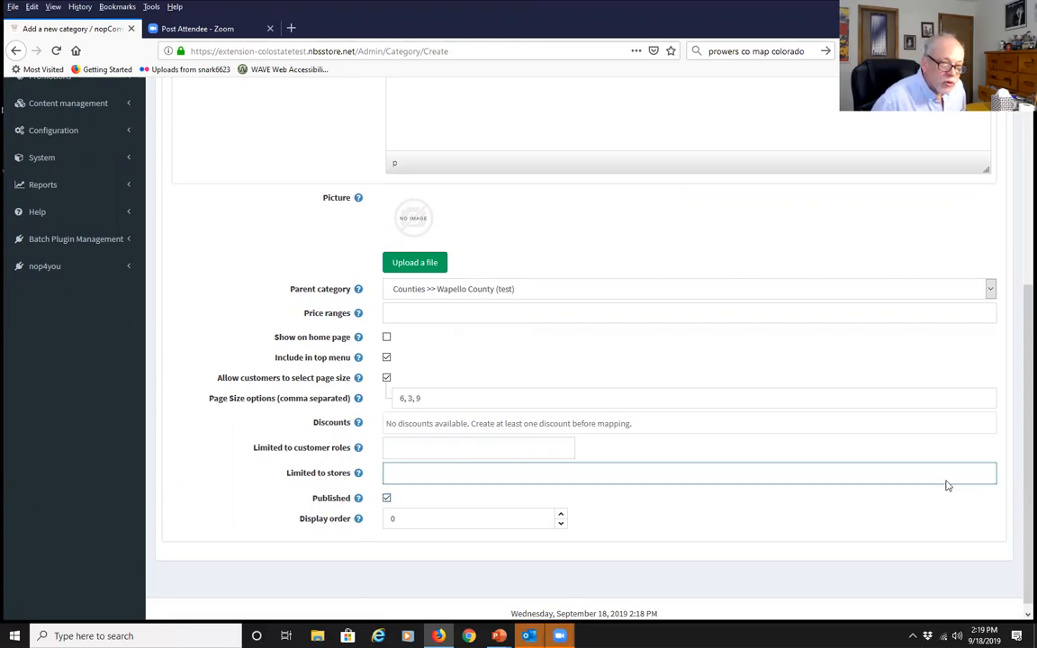
click(945, 483)
scroll(715, 522, down, 10)
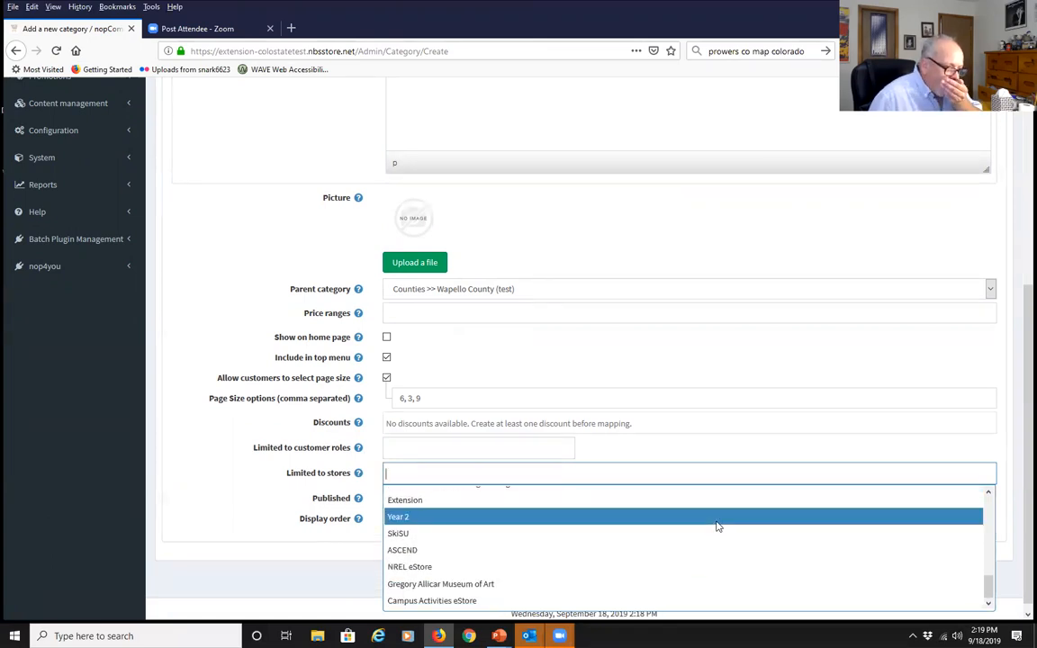
click(513, 500)
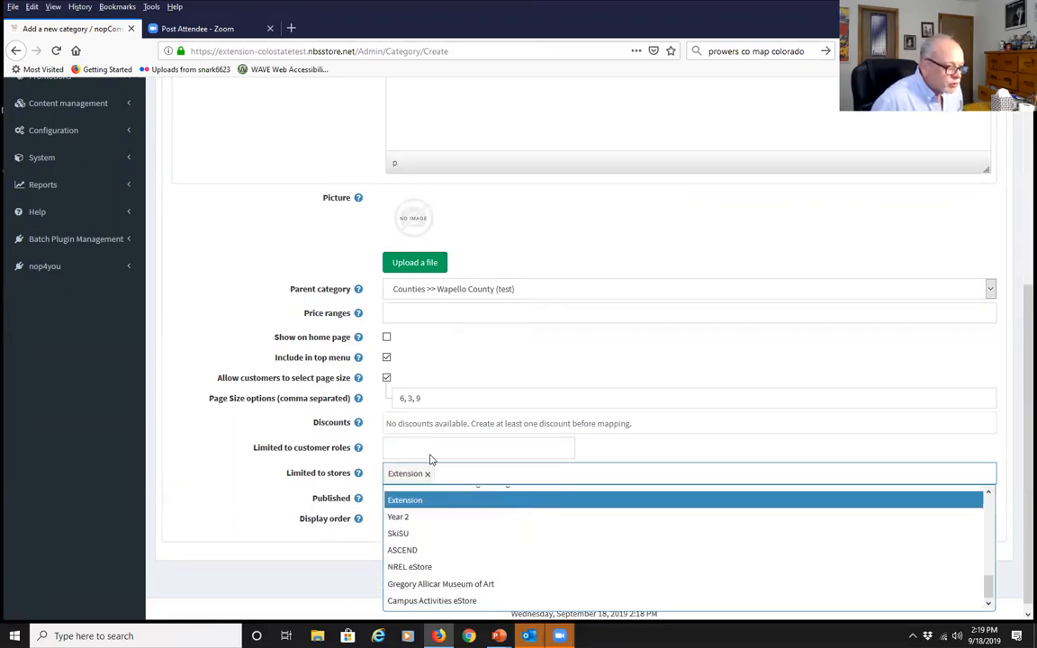
click(243, 500)
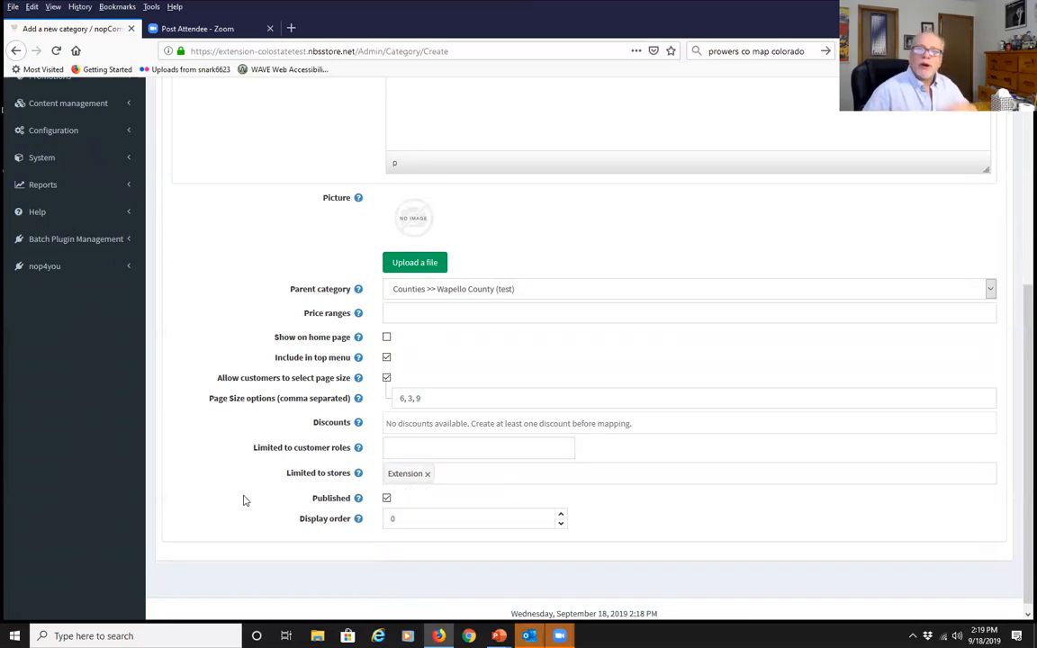
scroll(252, 494, down, 1)
scroll(252, 492, up, 5)
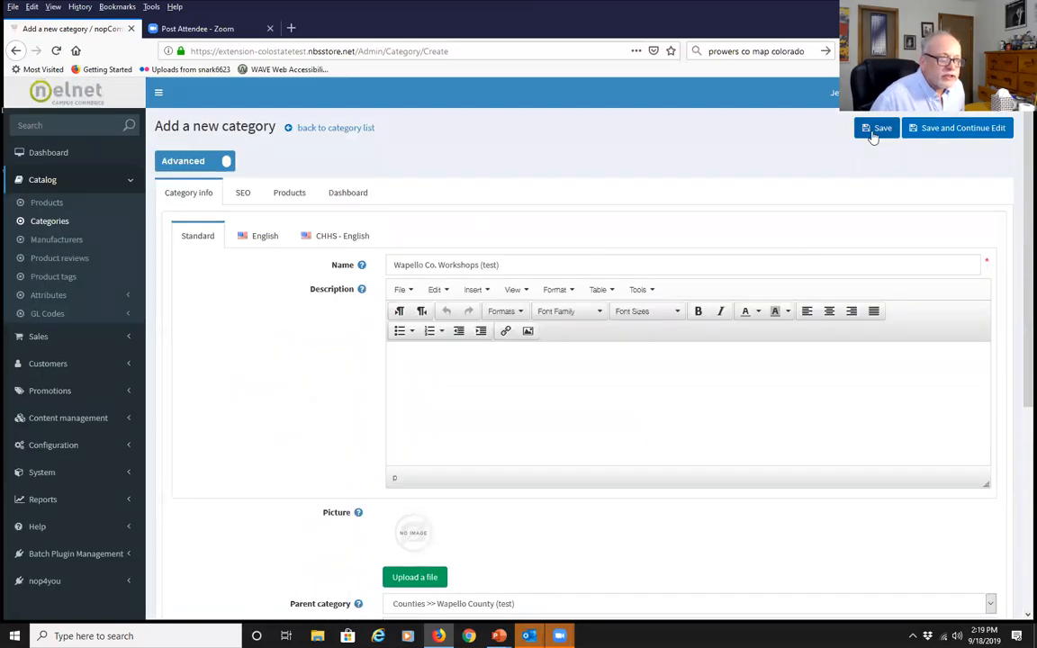
Save 'Wapello Co. Workshops (test)' and filter the category list by 'wap' to show both Wapello categories
click(873, 134)
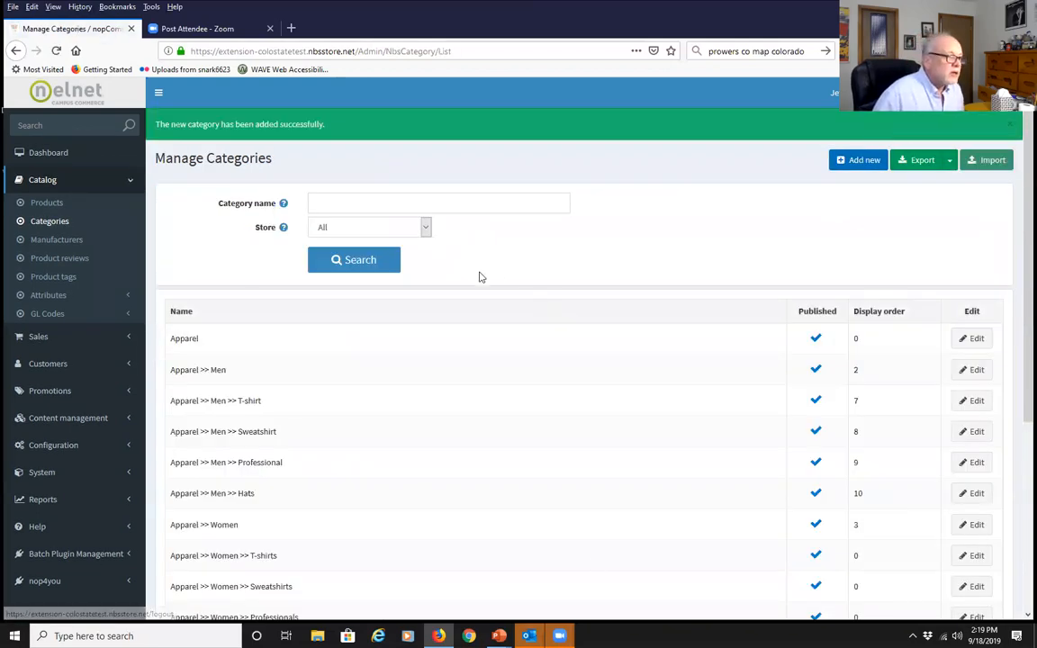
click(333, 199)
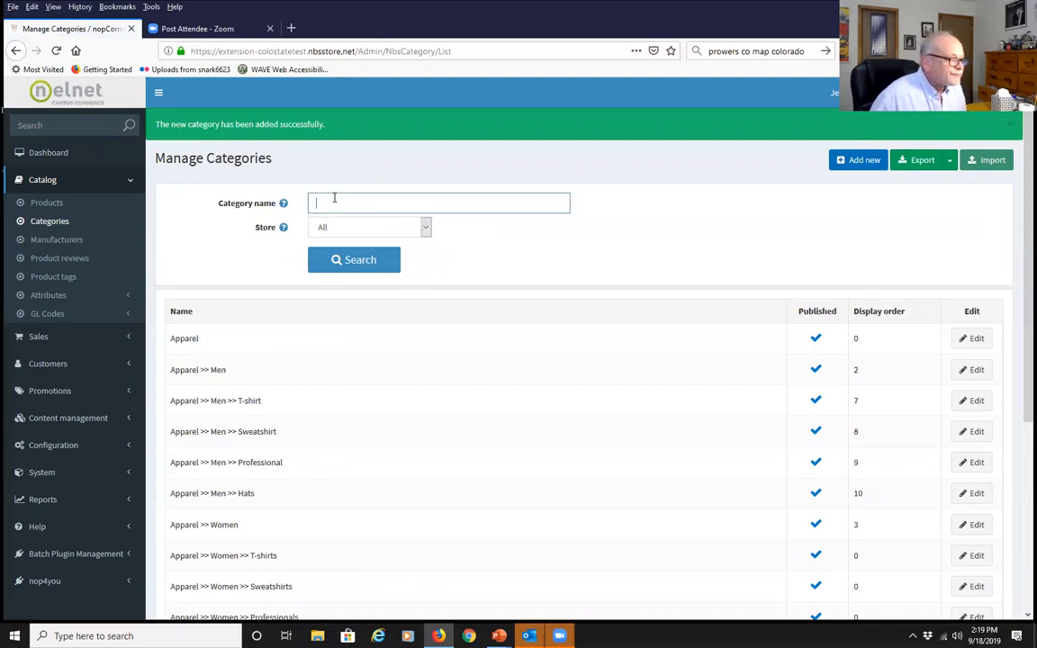
text(wao)
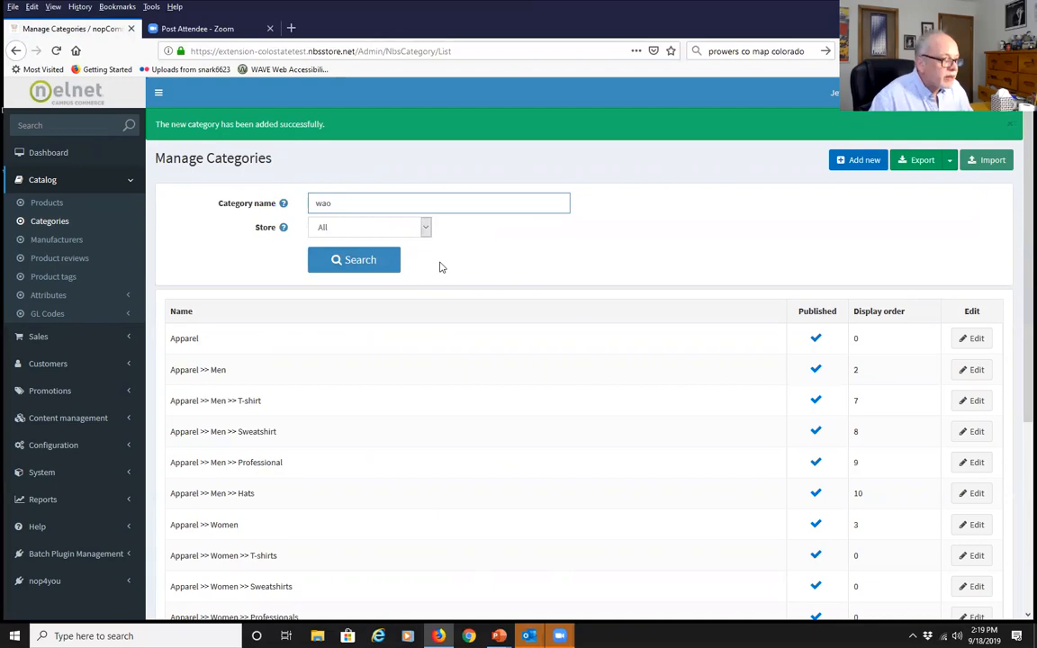
key(BackSpace)
text(p)
click(369, 261)
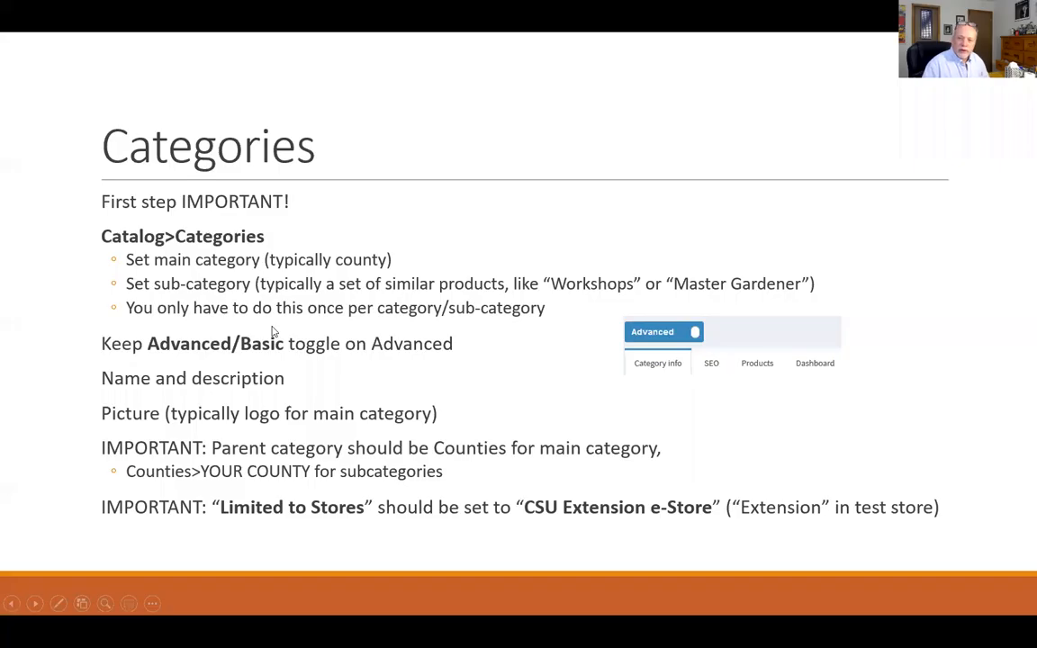
Advance the slideshow from the Categories slide to the Products section slide
key(Right)
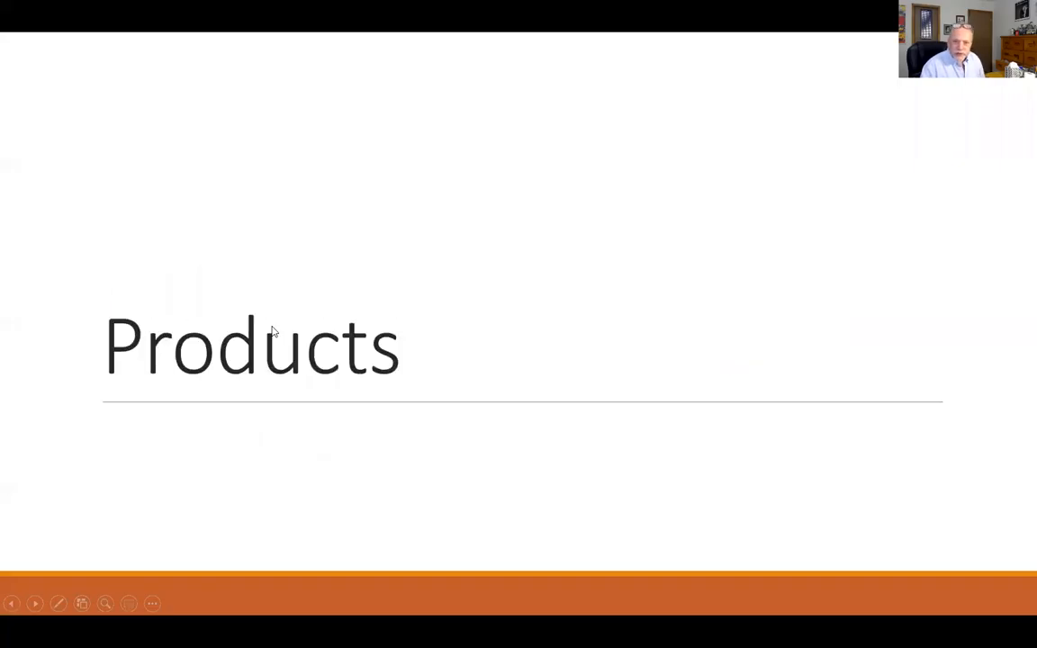
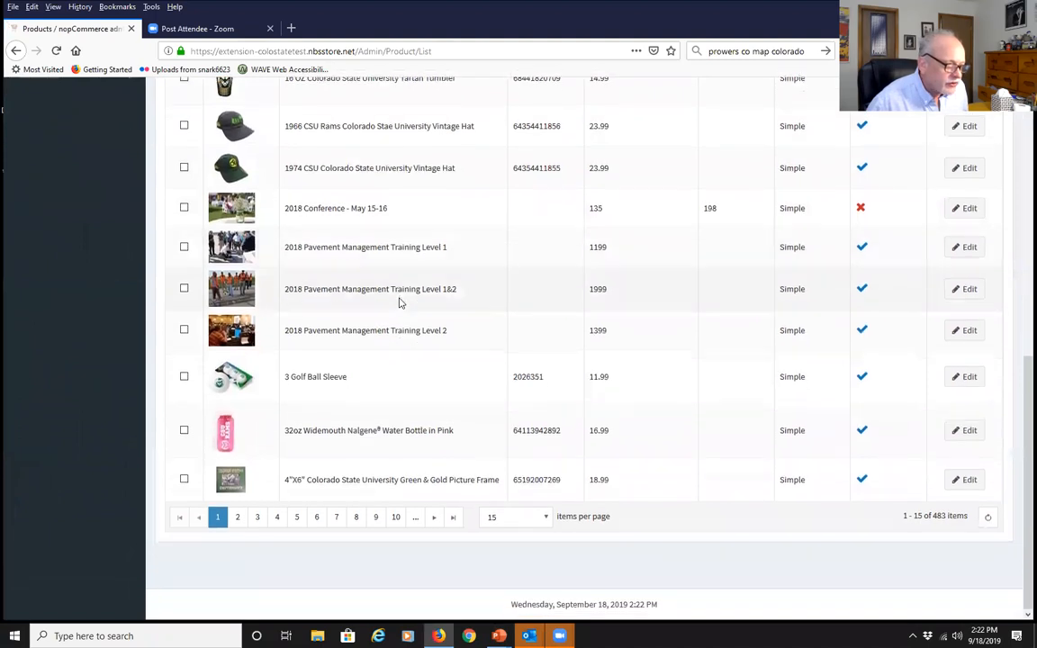
From the top of the Products list, open a blank Add a new product form
scroll(400, 302, up, 12)
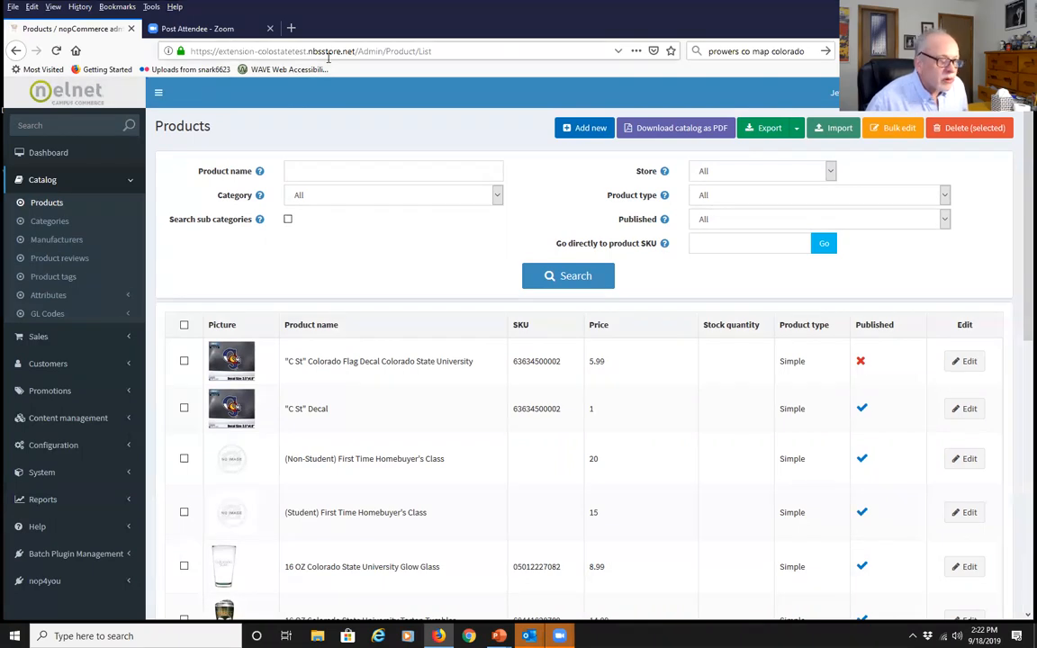
click(577, 129)
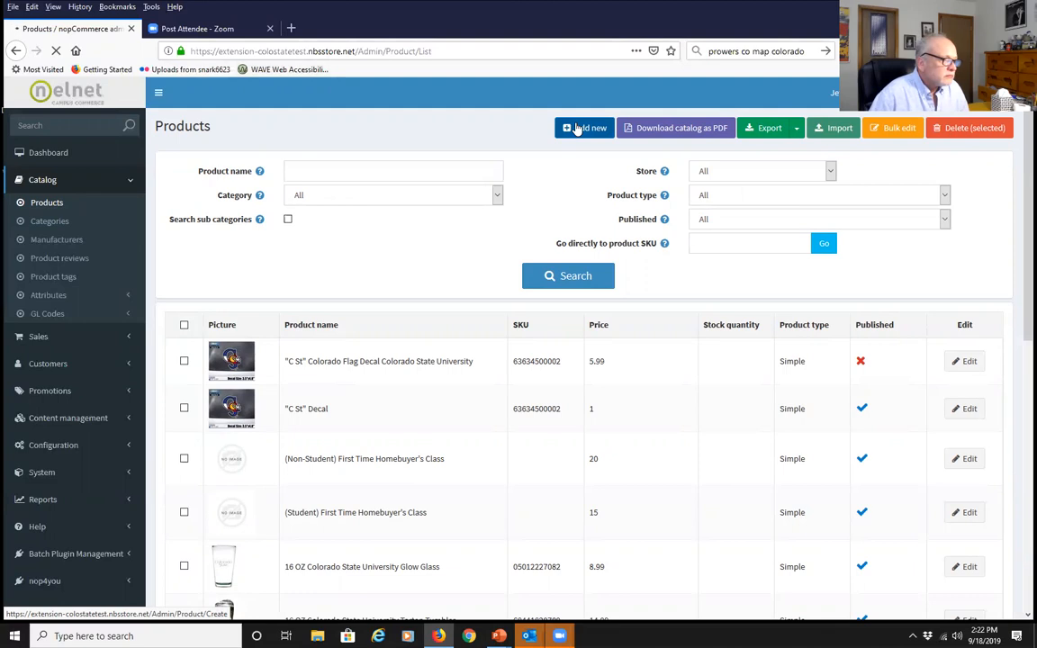
click(577, 128)
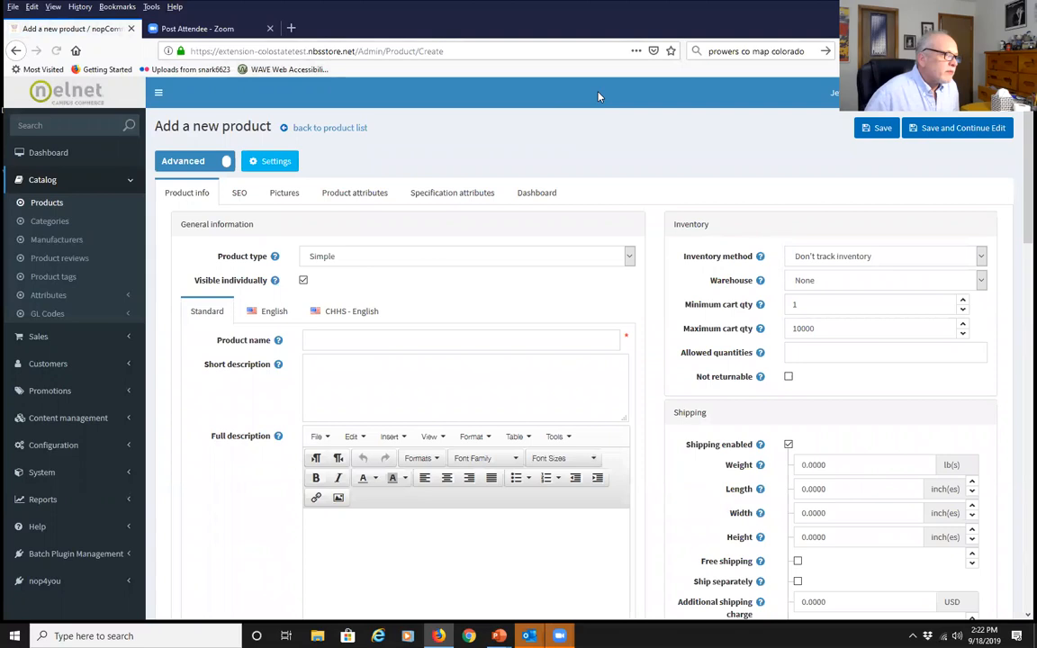
click(193, 162)
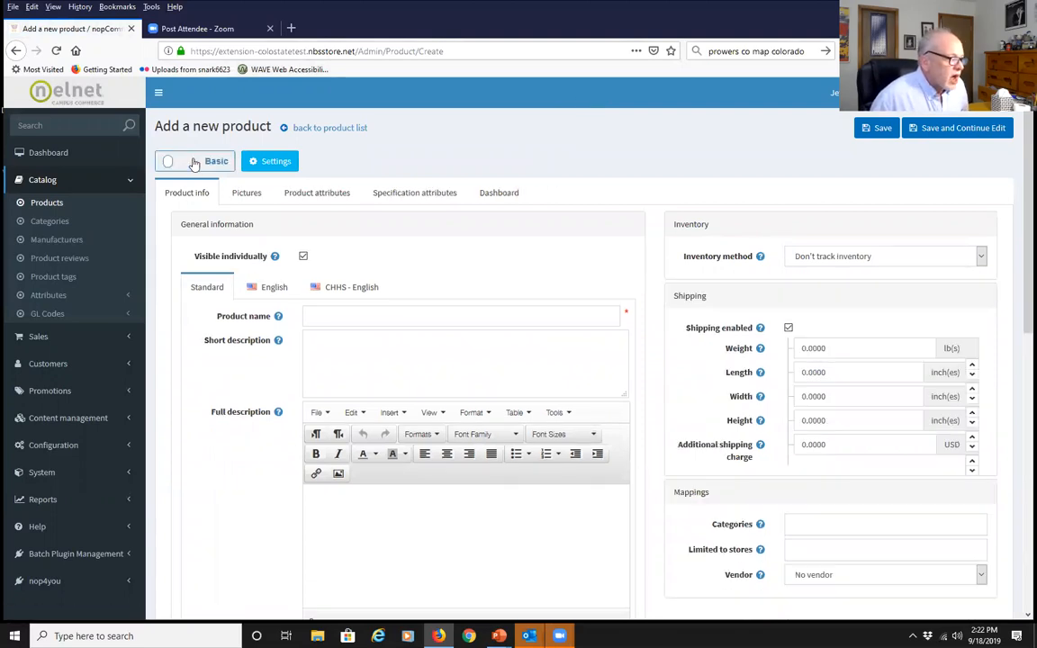
click(193, 162)
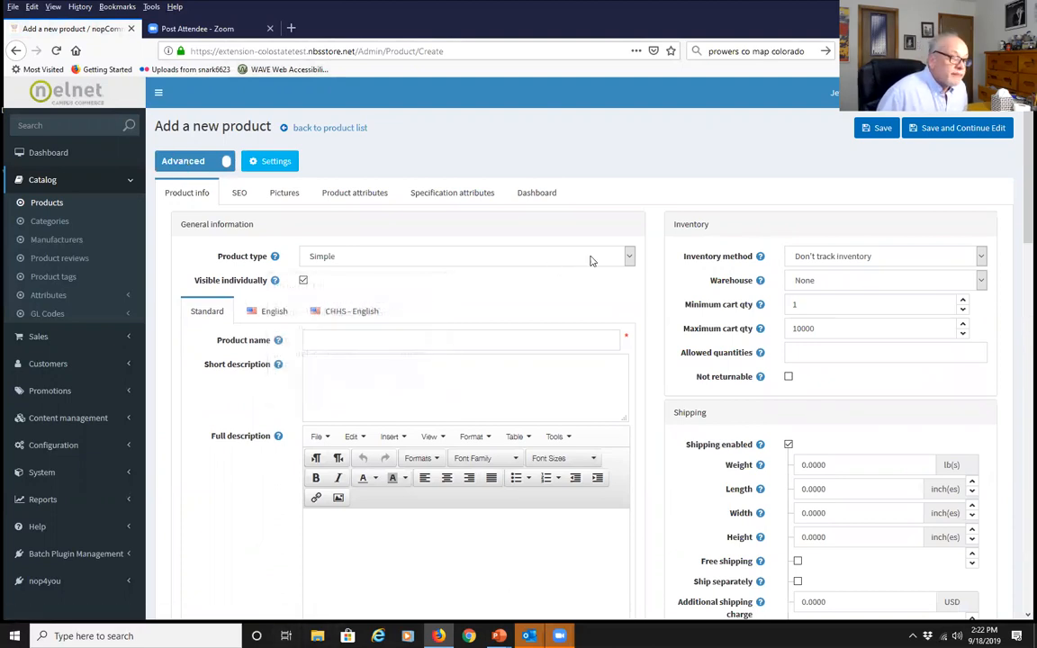
click(629, 257)
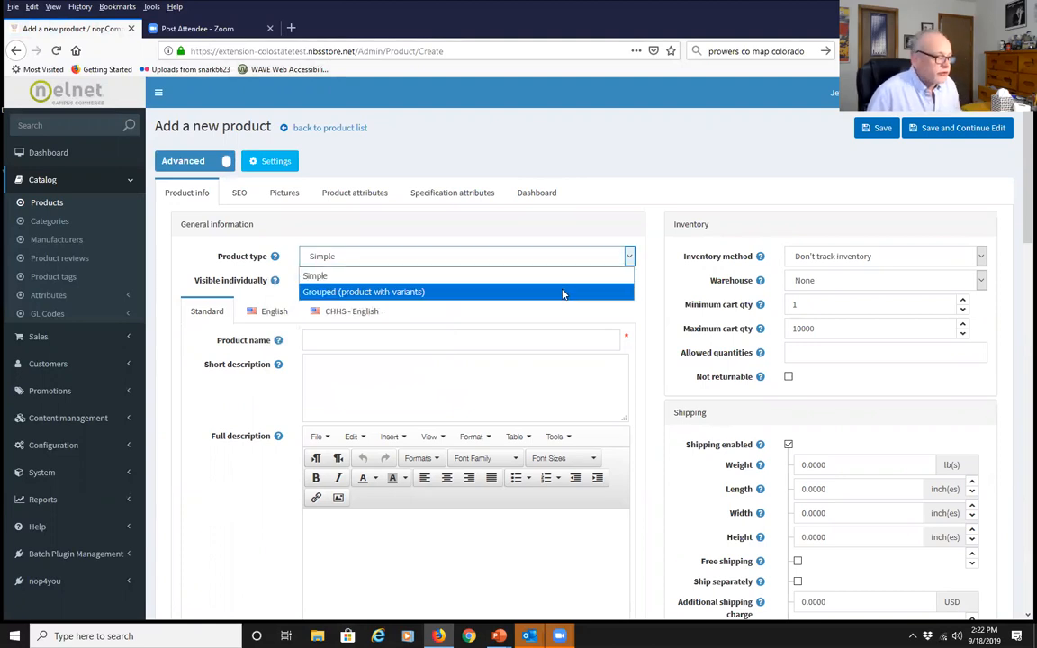
click(448, 212)
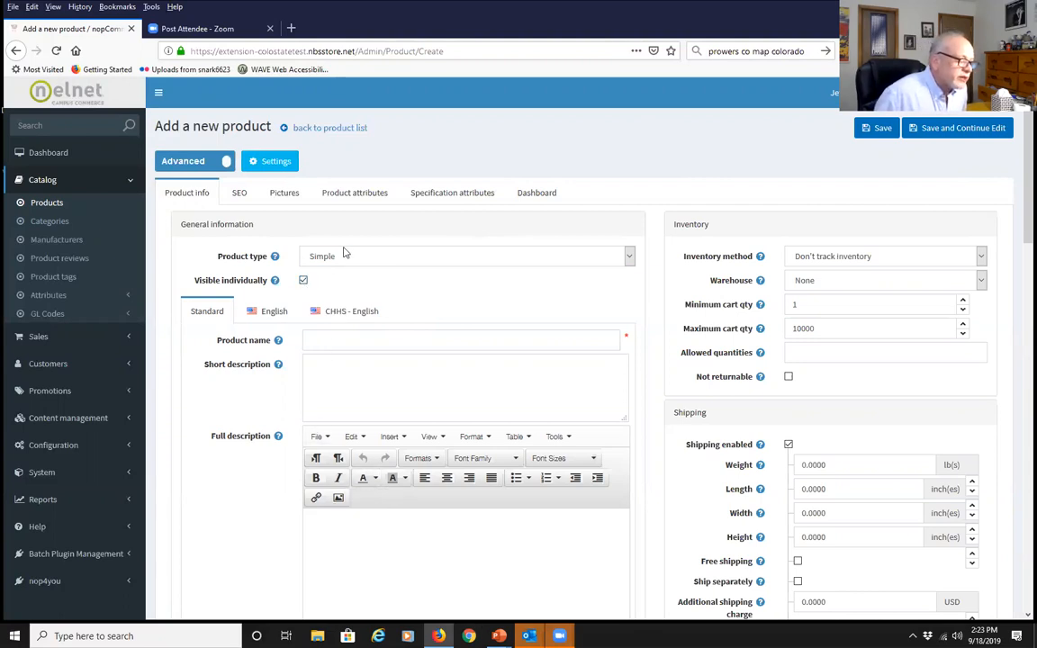
click(323, 342)
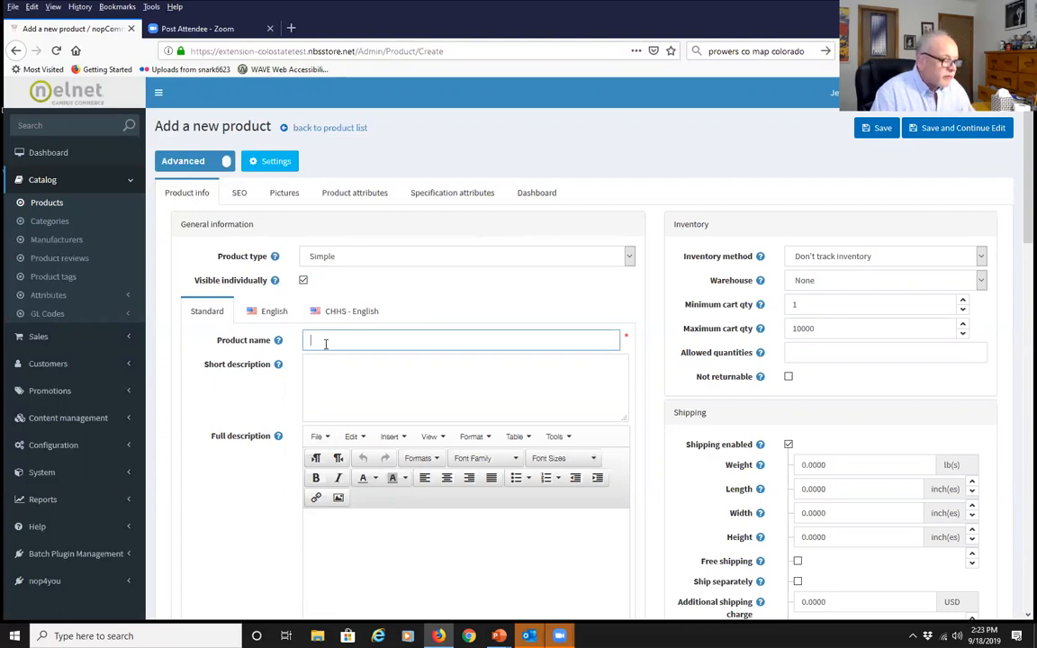
Name the product Wordpress Workshop (test) and paste a short description, trimming the time, place and cost wording
text(W)
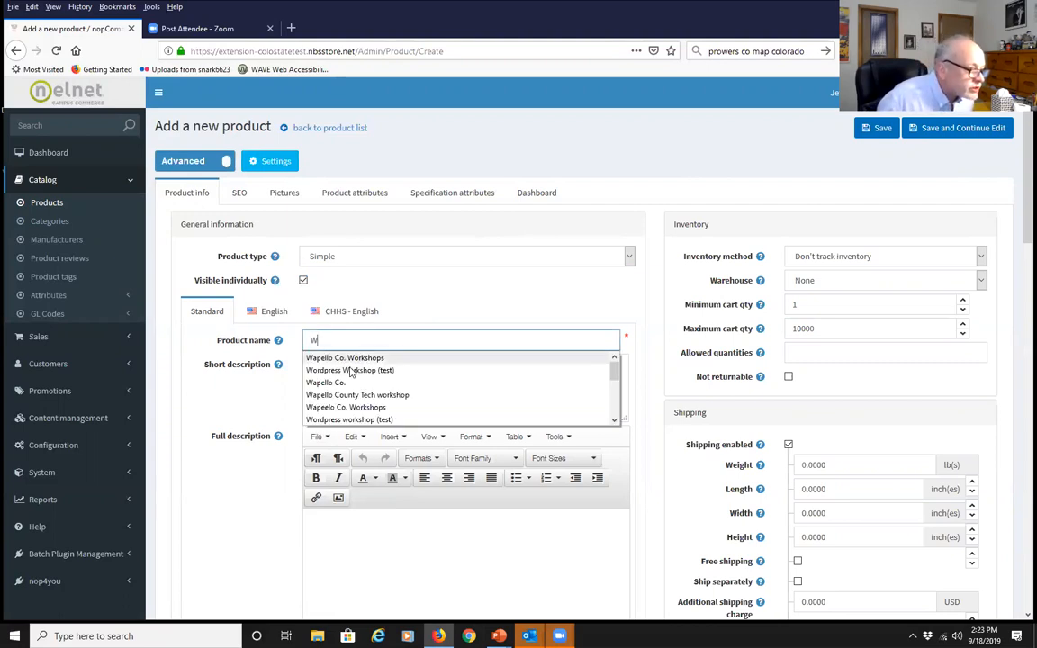
click(350, 370)
click(344, 369)
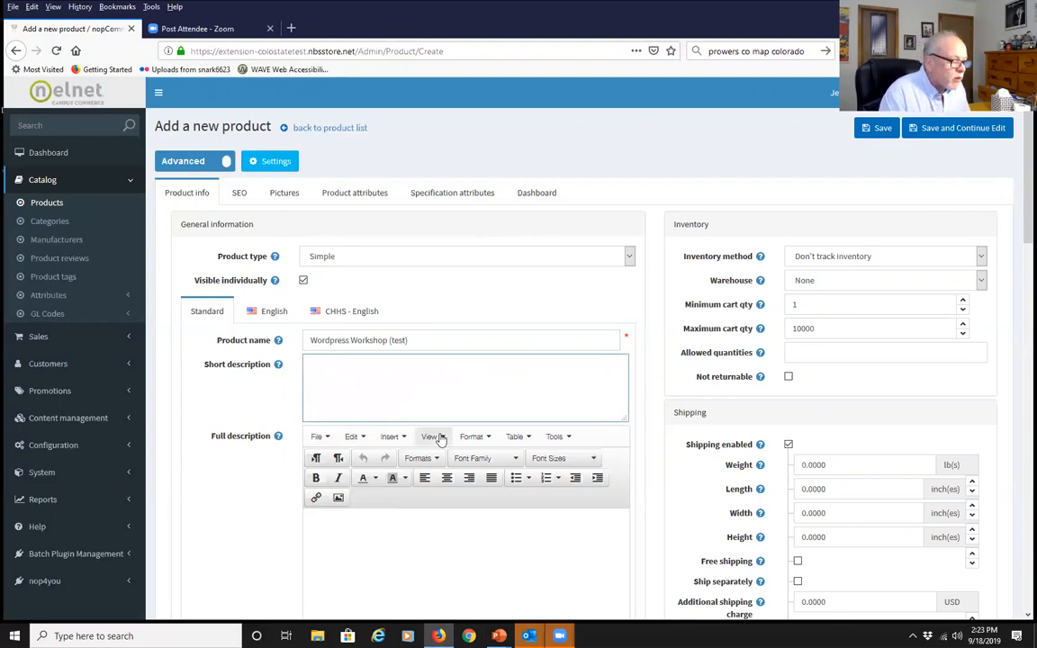
text(The Wapello County Tech workshop will be held Thursday, Sept. 18, form 9 a.m. to 4 p.m., at the Wapello Co. Extension, 11 W. Elm in Wapello, at a cost of $25.)
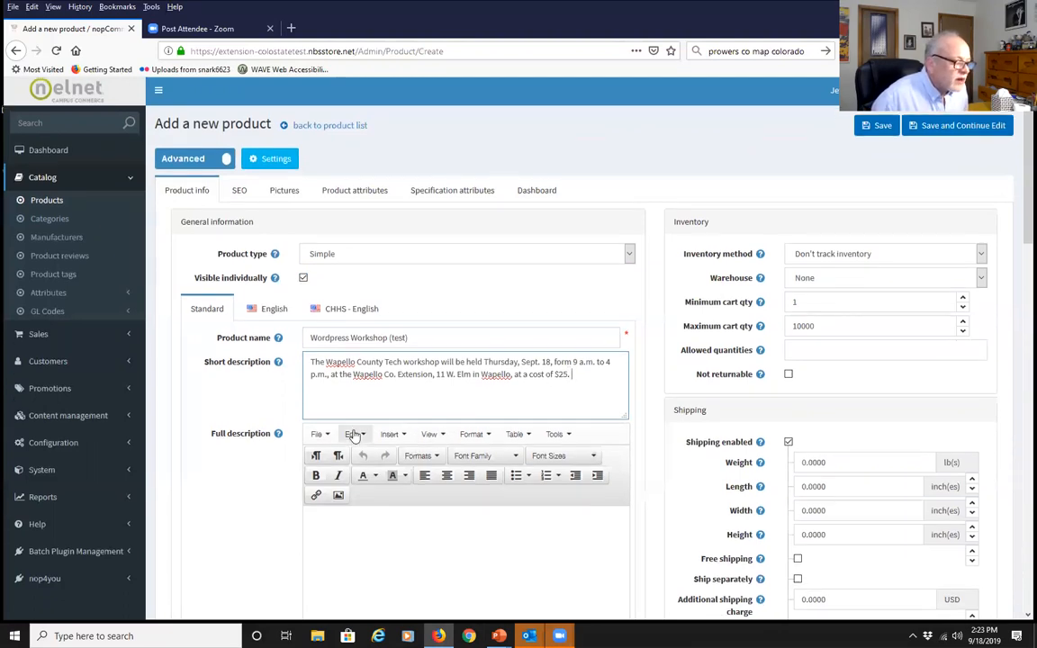
scroll(398, 308, down, 1)
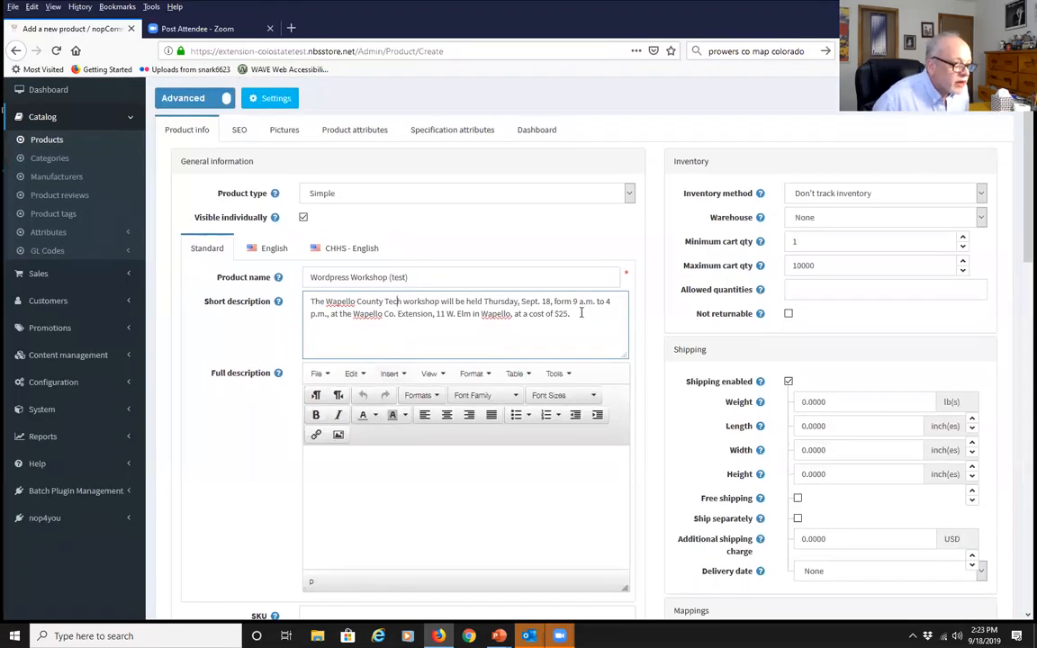
drag(571, 314, 548, 301)
key(BackSpace)
text(. 18.)
Paste the full workshop sentence into the Full description
click(378, 465)
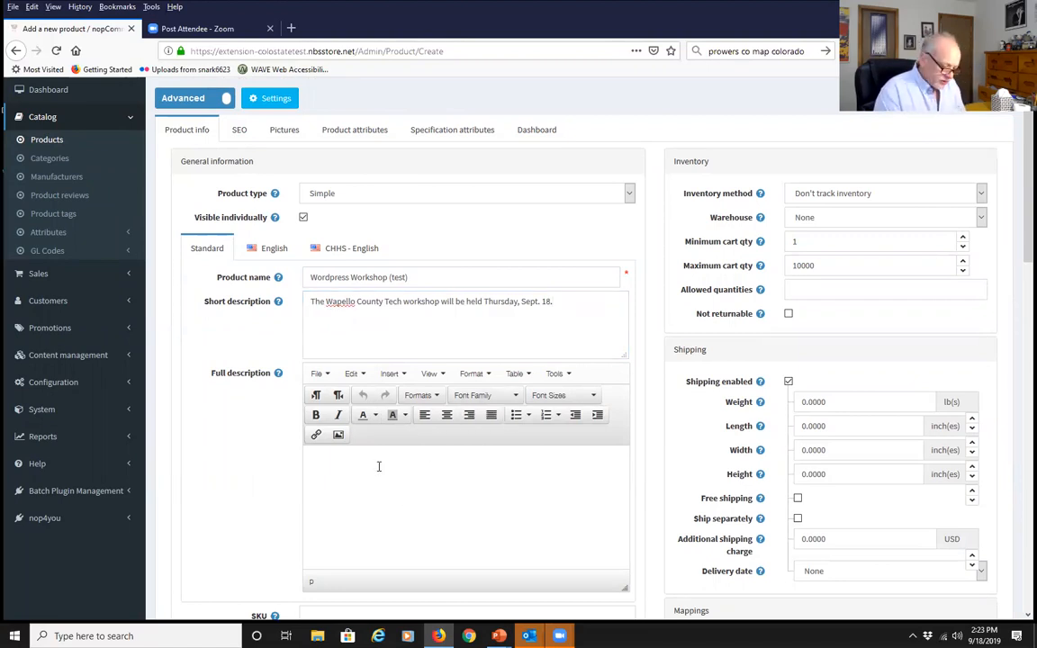
text(The Wapello County Tech workshop will be held Thursday, Sept. 18, form 9 a.m. to 4 p.m., at the Wapello Co. Extension, 11 W. Elm in Wapello, at a cost of $25.)
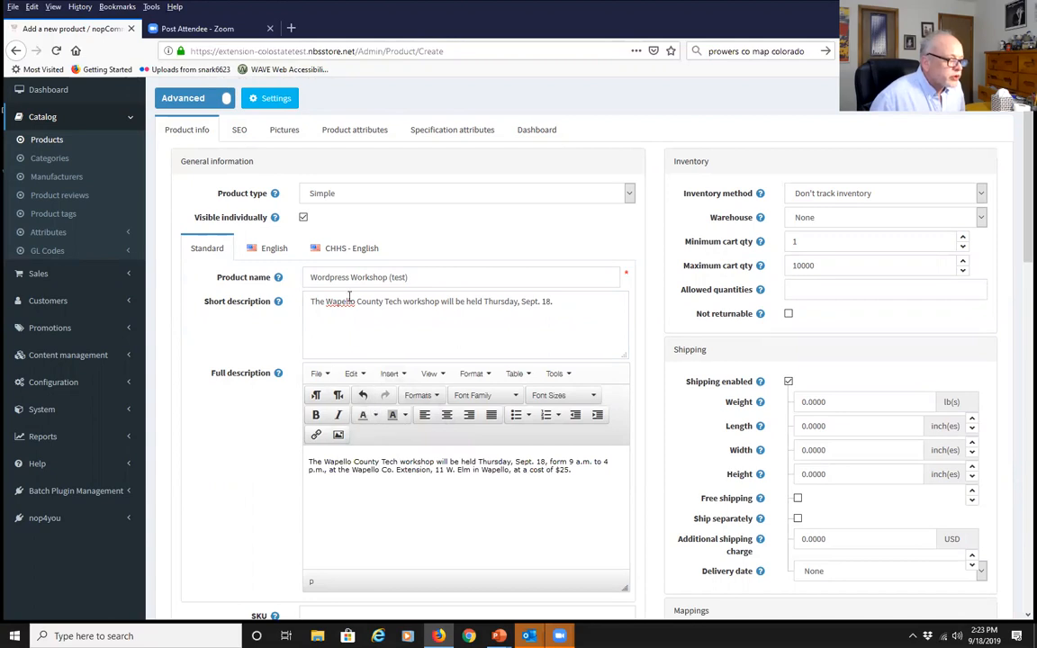
scroll(291, 428, down, 1)
scroll(291, 427, down, 5)
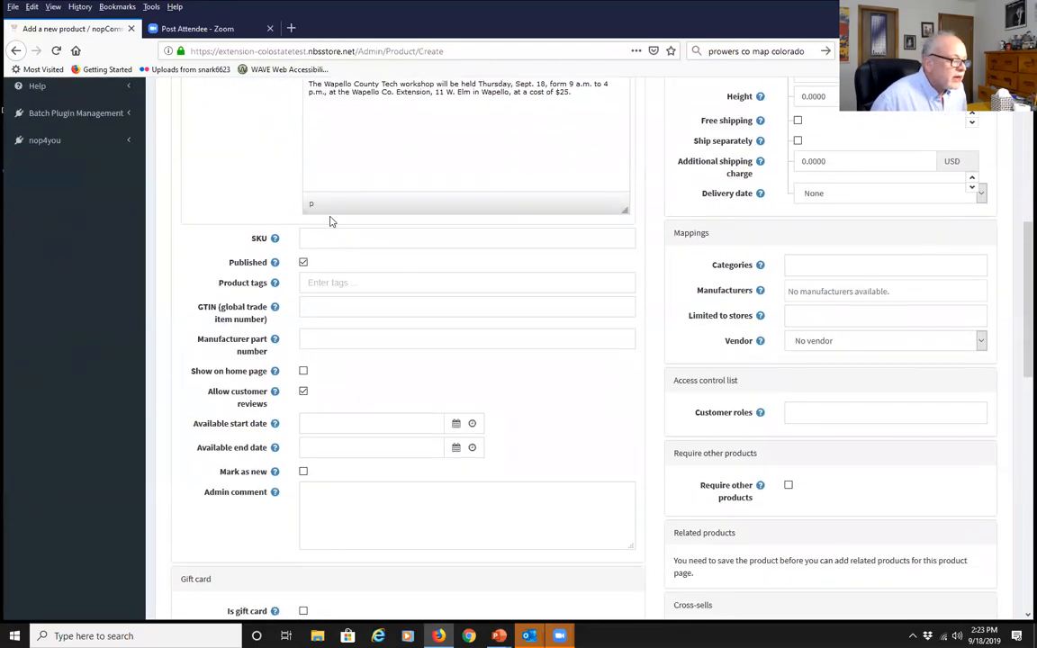
Place the cursor in the product's SKU field
click(311, 237)
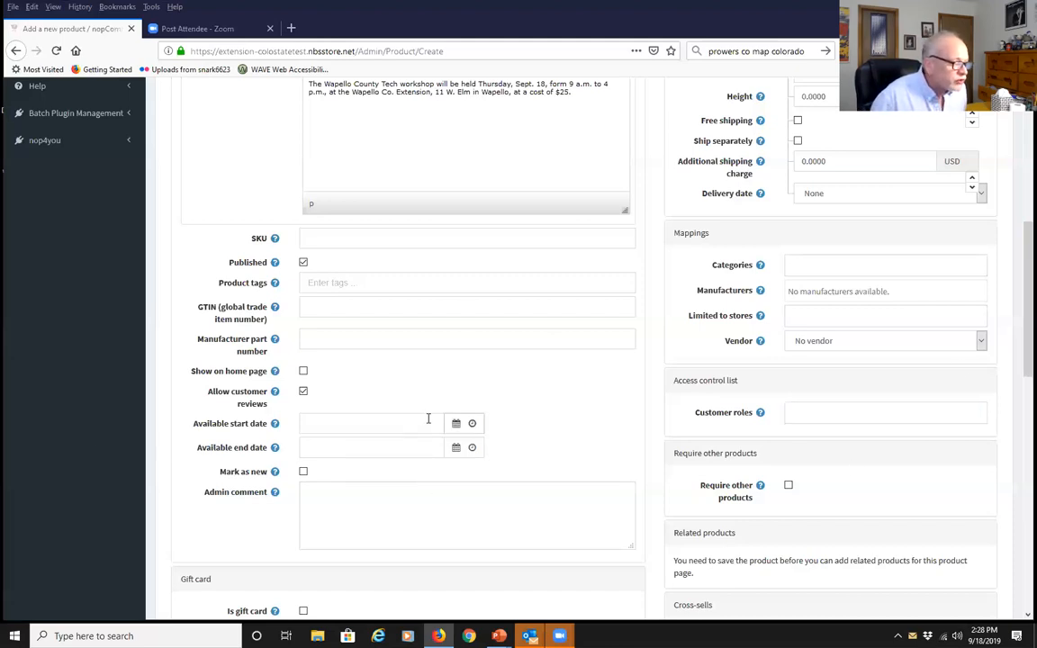
Add the product tags colorado state university and extension
click(317, 241)
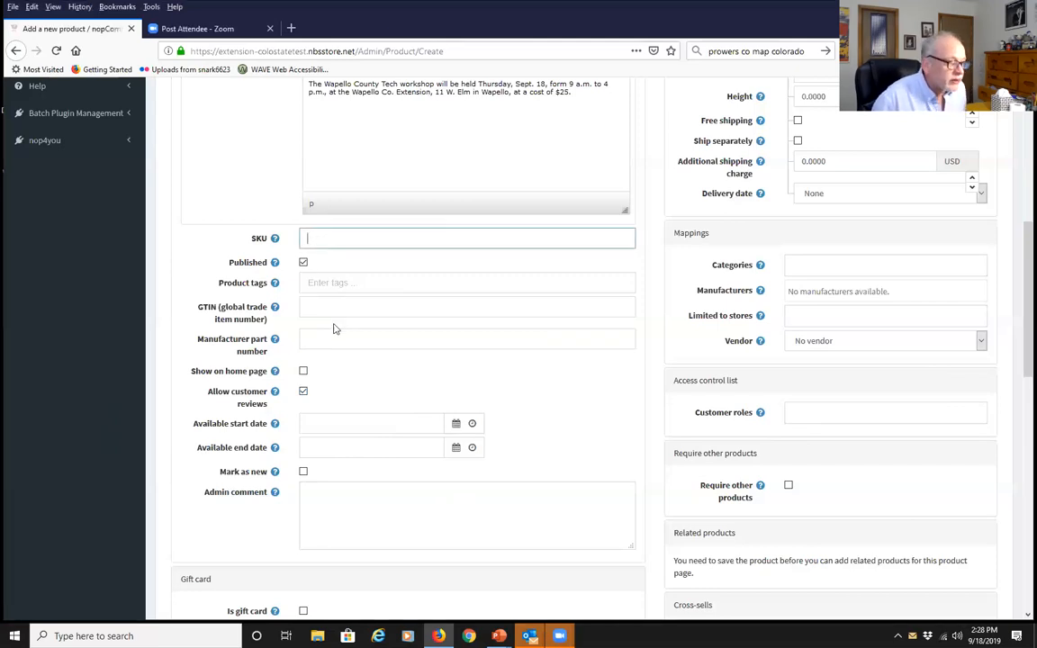
click(340, 285)
text(coo)
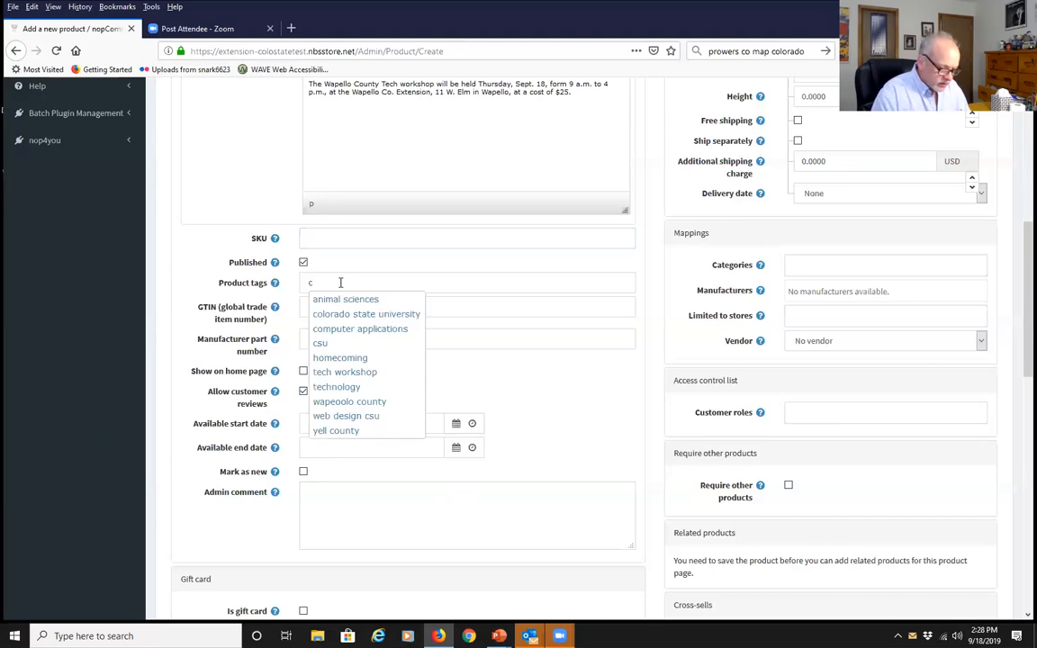
key(Down)
key(Return)
text(extension)
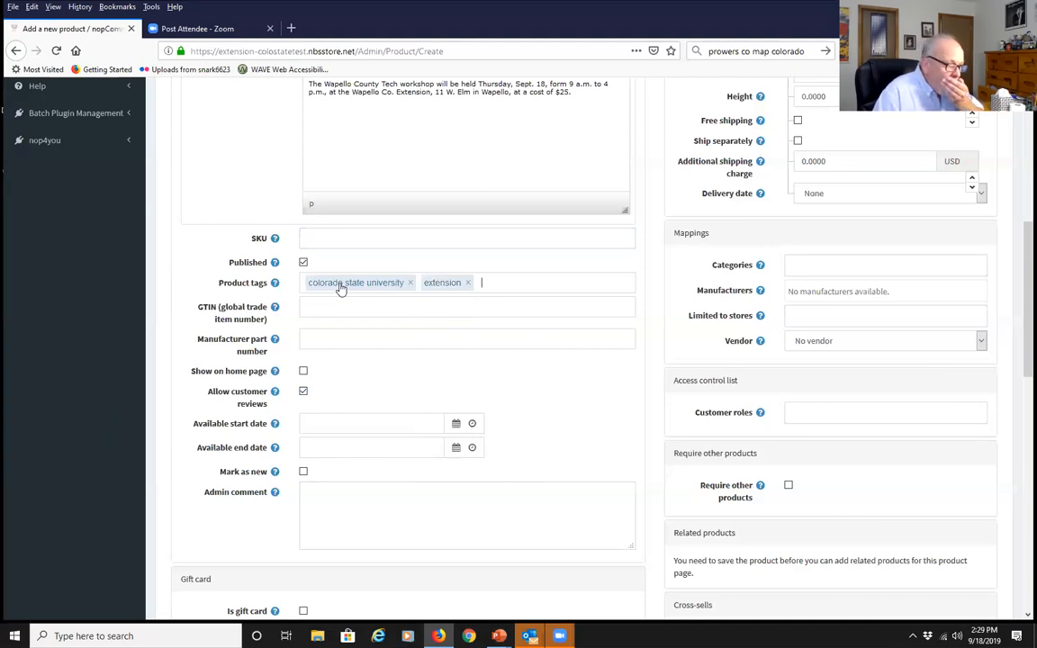
Add the wordpress and web design tags
text(w0o)
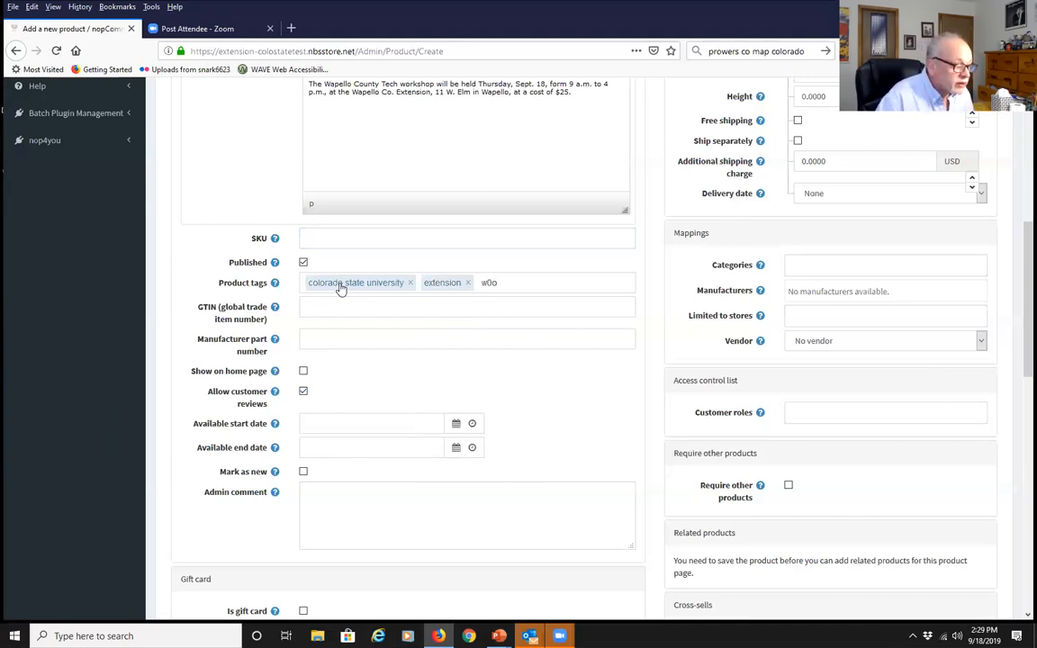
key(BackSpace)
key(BackSpace)
key(Down)
key(Down)
key(Down)
key(Down)
key(Down)
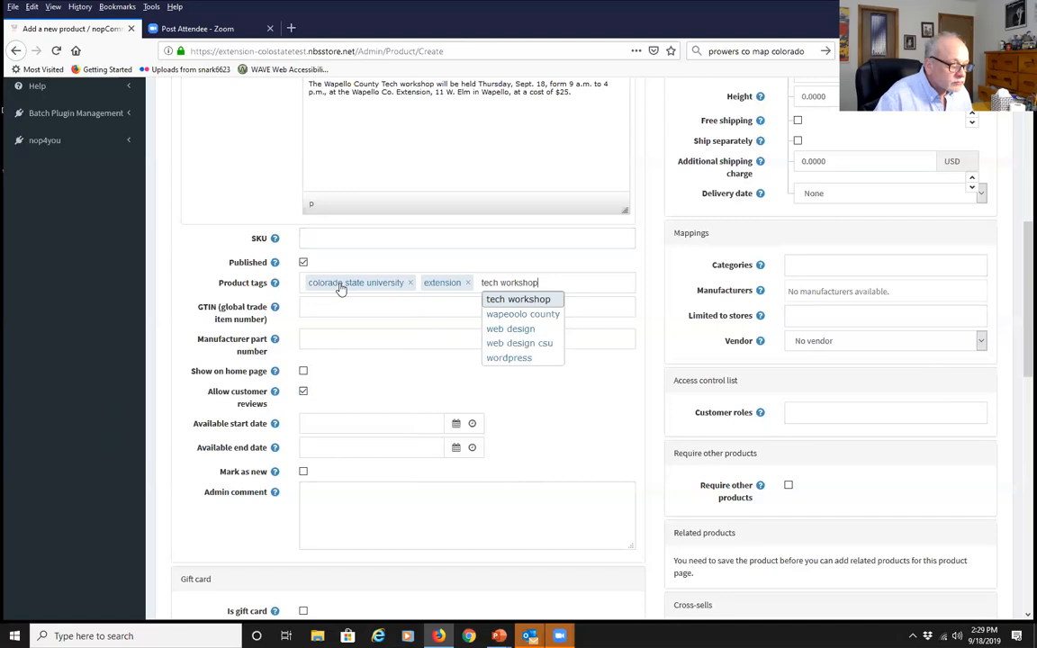
key(Return)
text(web design)
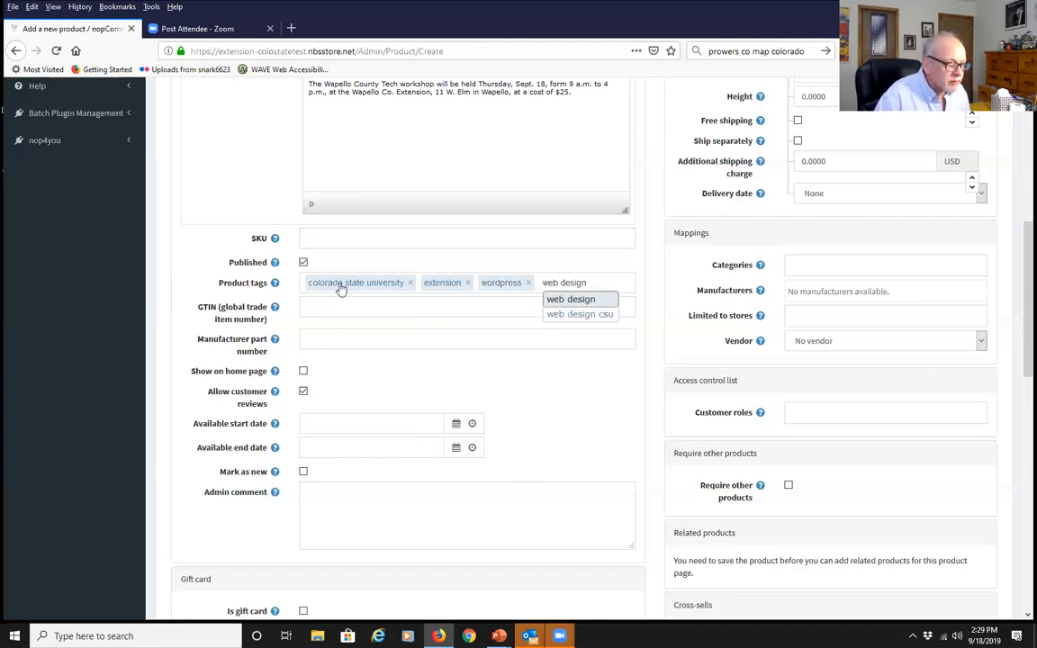
key(Return)
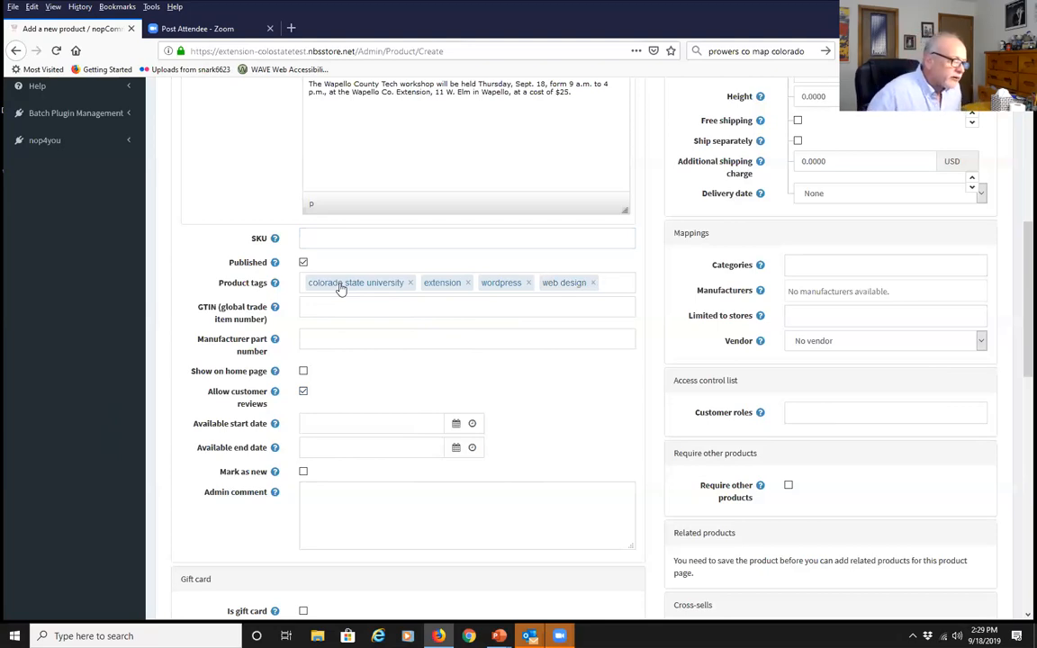
click(317, 306)
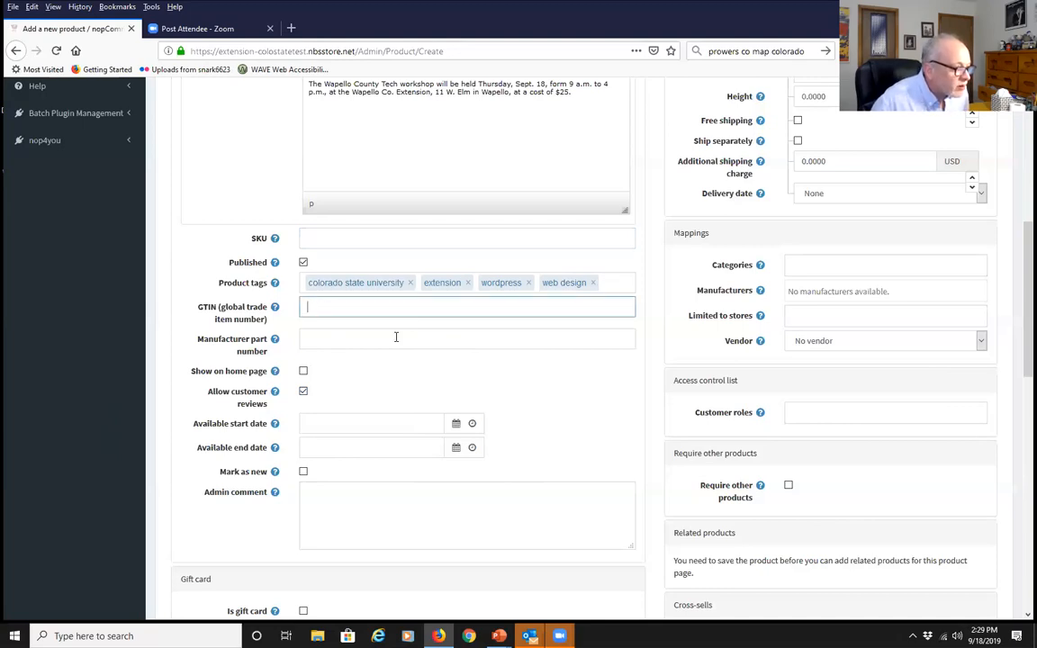
Pick September 19, 2019 in the Available end date calendar
click(316, 341)
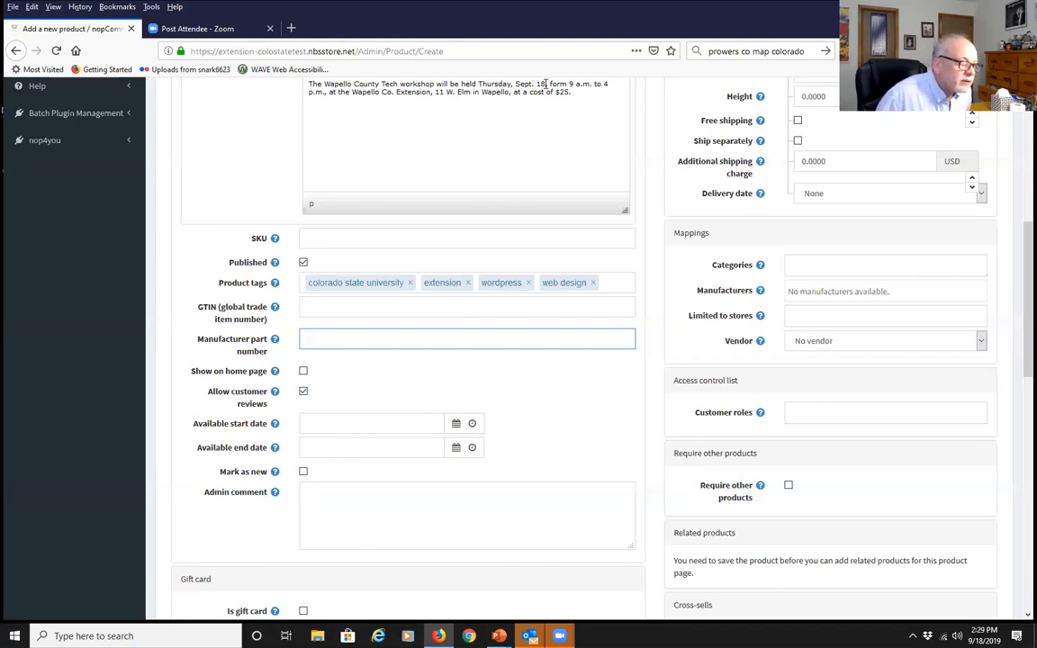
click(454, 449)
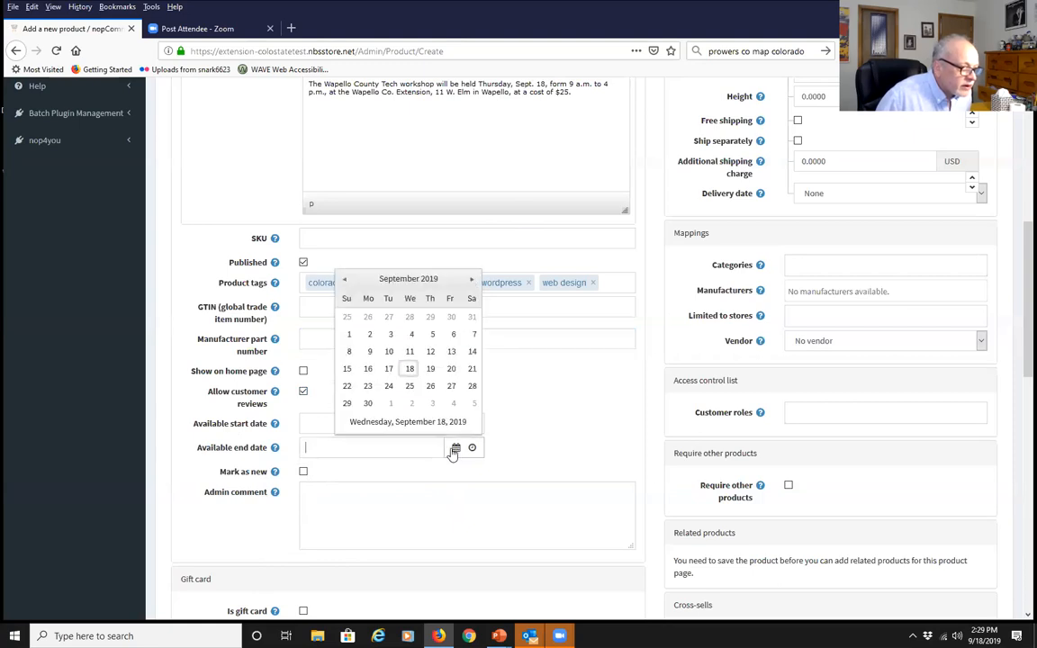
click(431, 368)
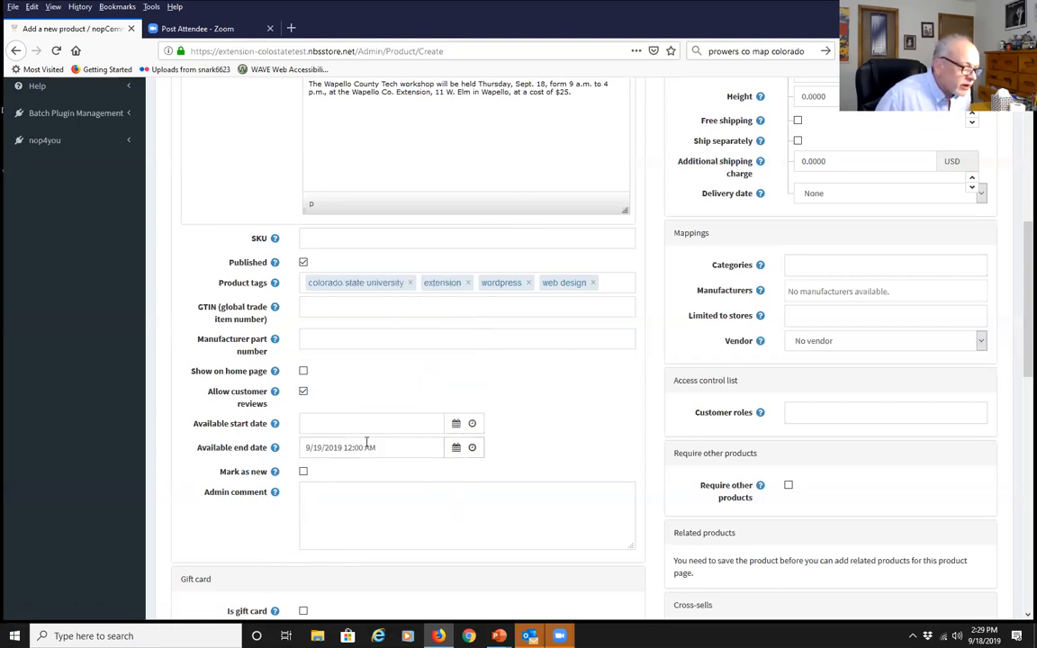
scroll(541, 414, down, 3)
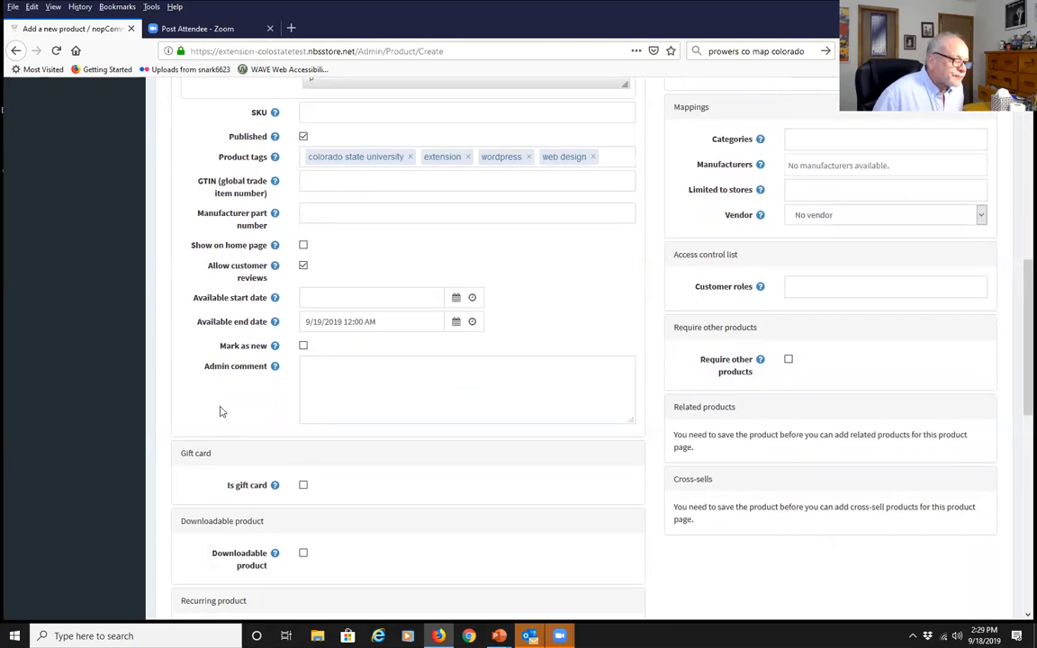
click(303, 346)
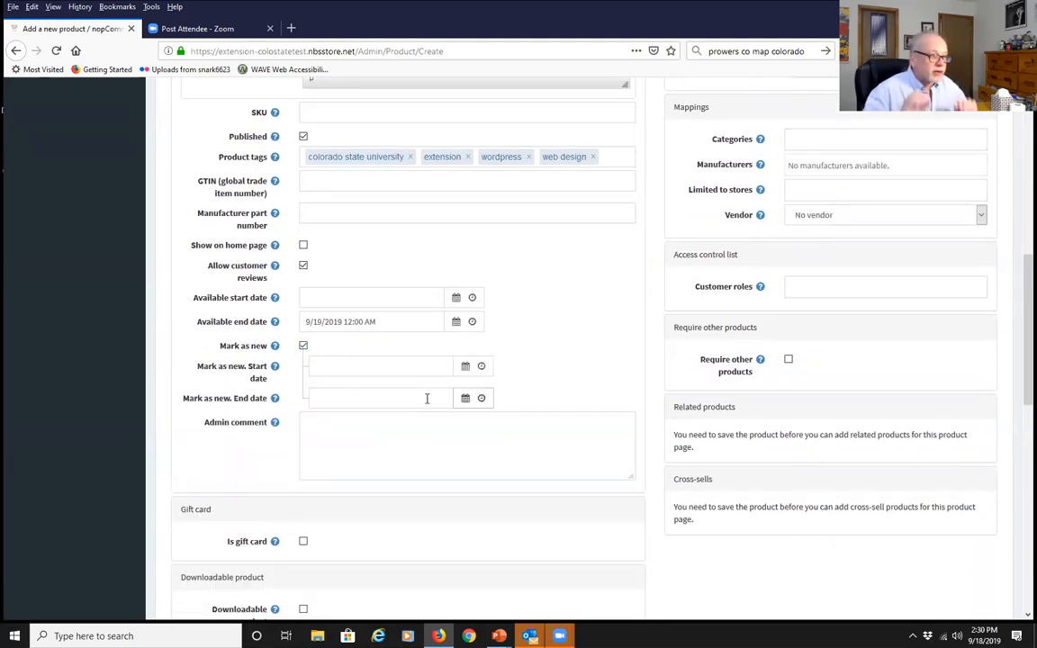
click(303, 346)
click(320, 383)
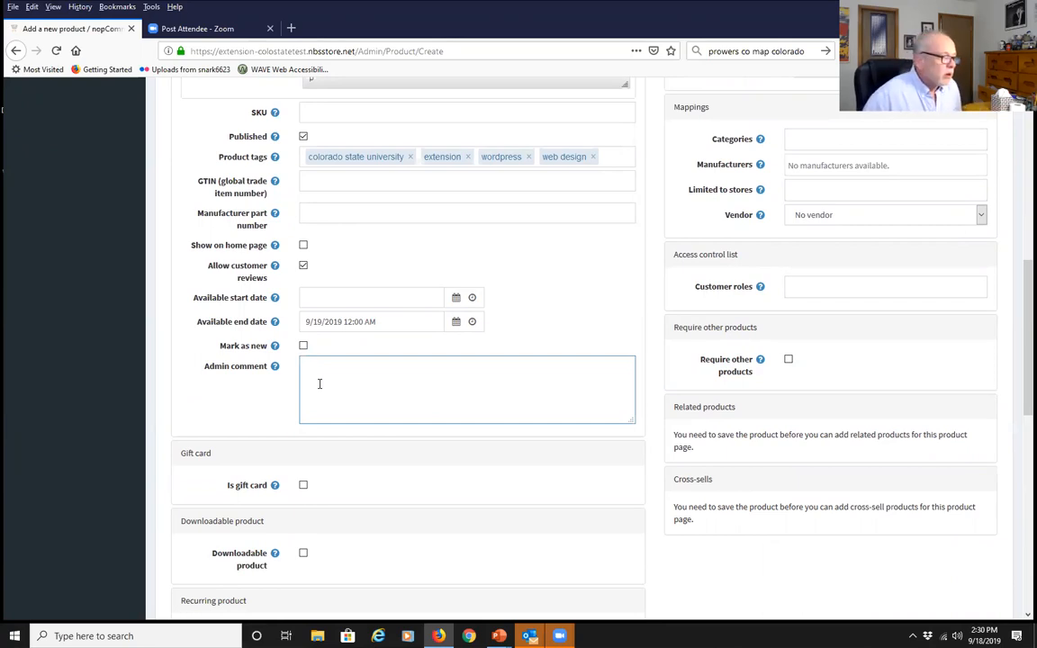
scroll(79, 431, down, 4)
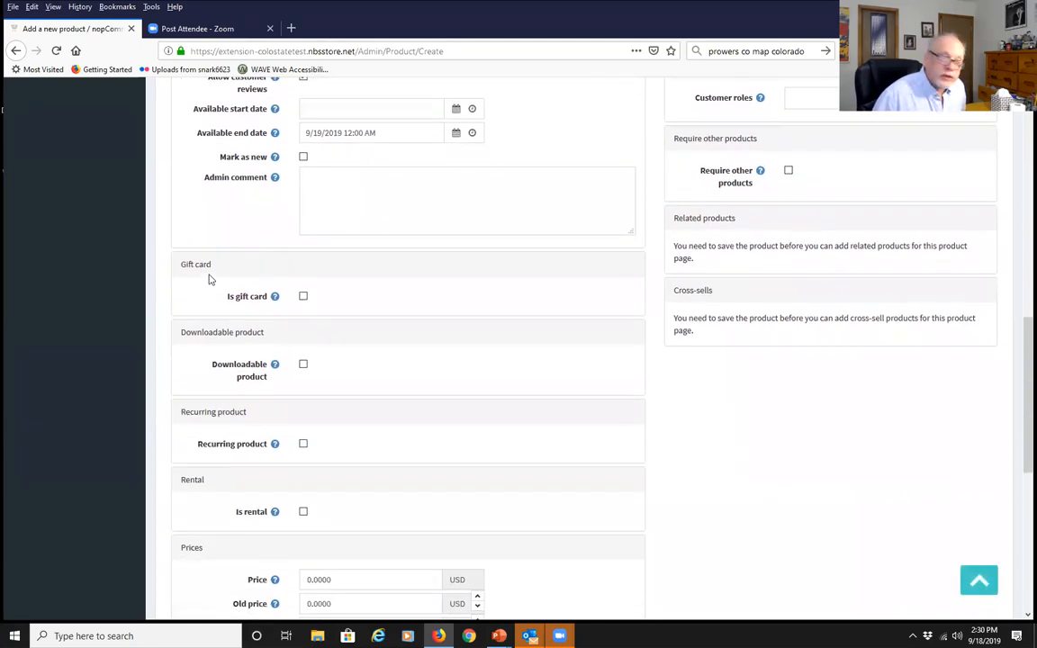
click(304, 296)
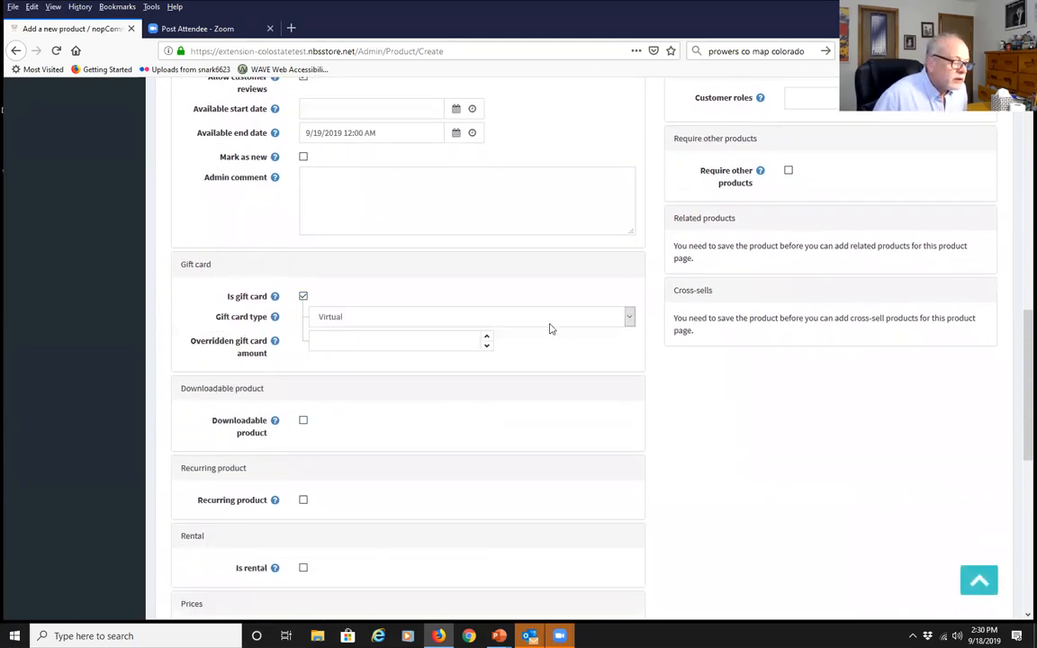
click(629, 318)
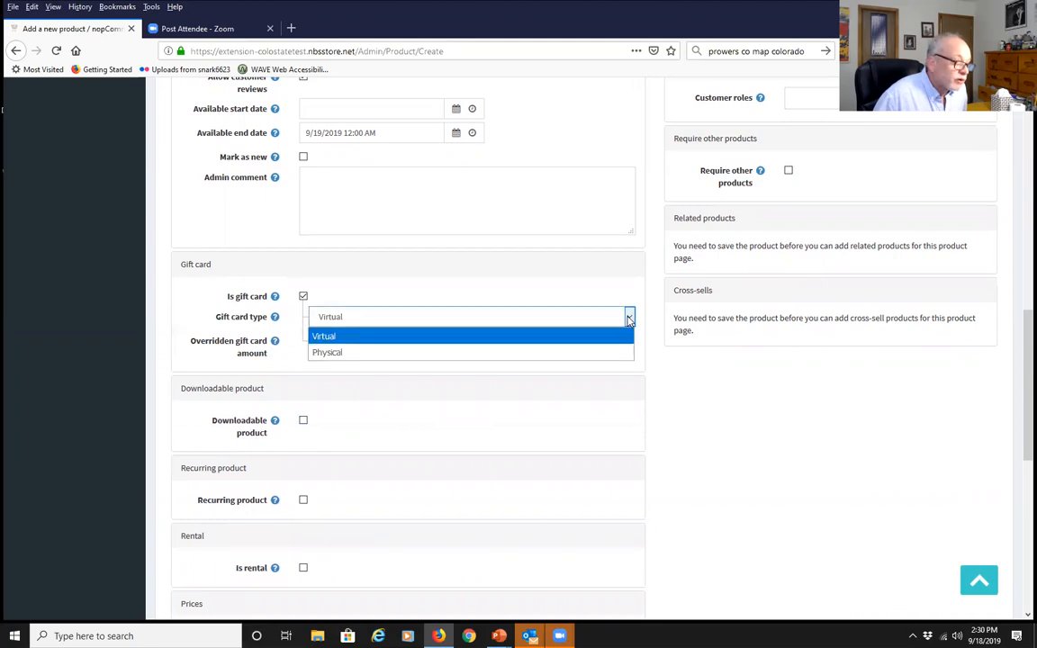
click(629, 317)
click(355, 336)
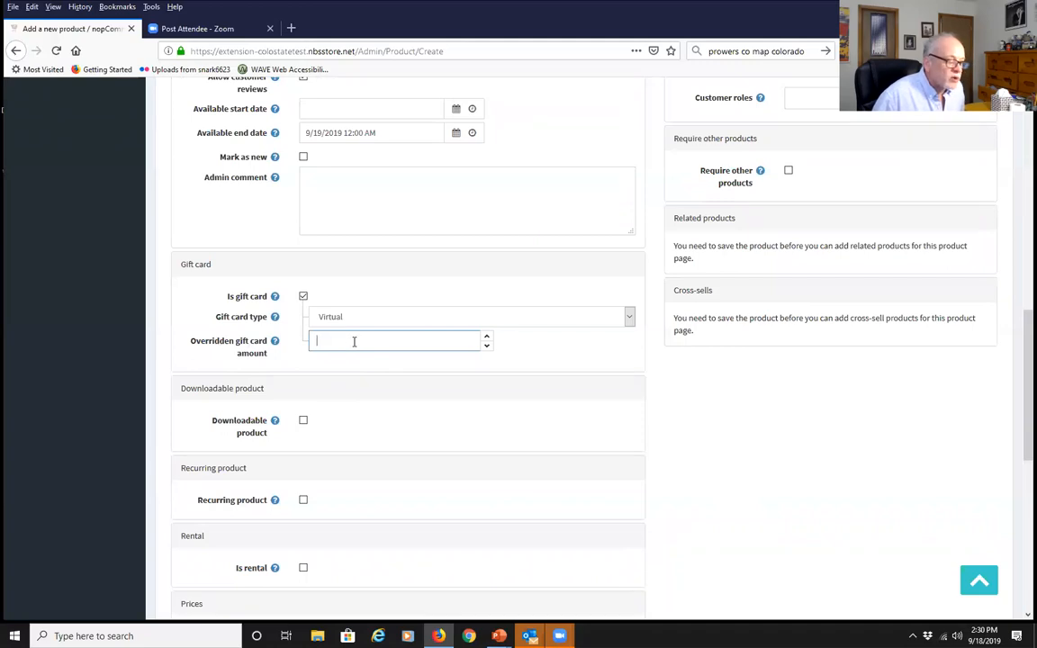
click(302, 297)
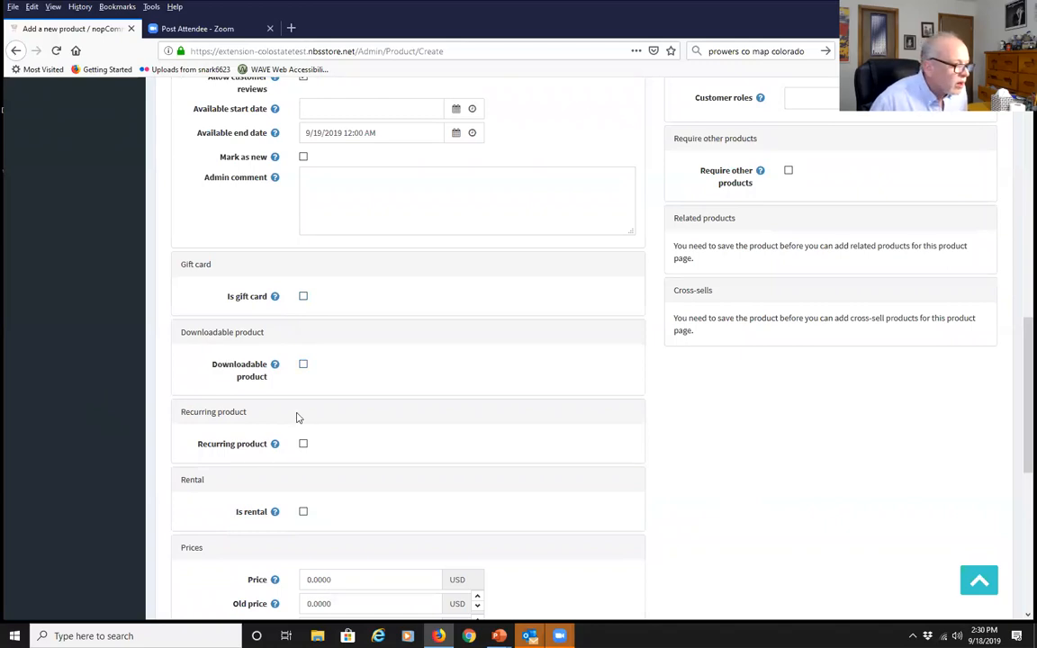
Tick Downloadable product and bring its download options into view
click(304, 366)
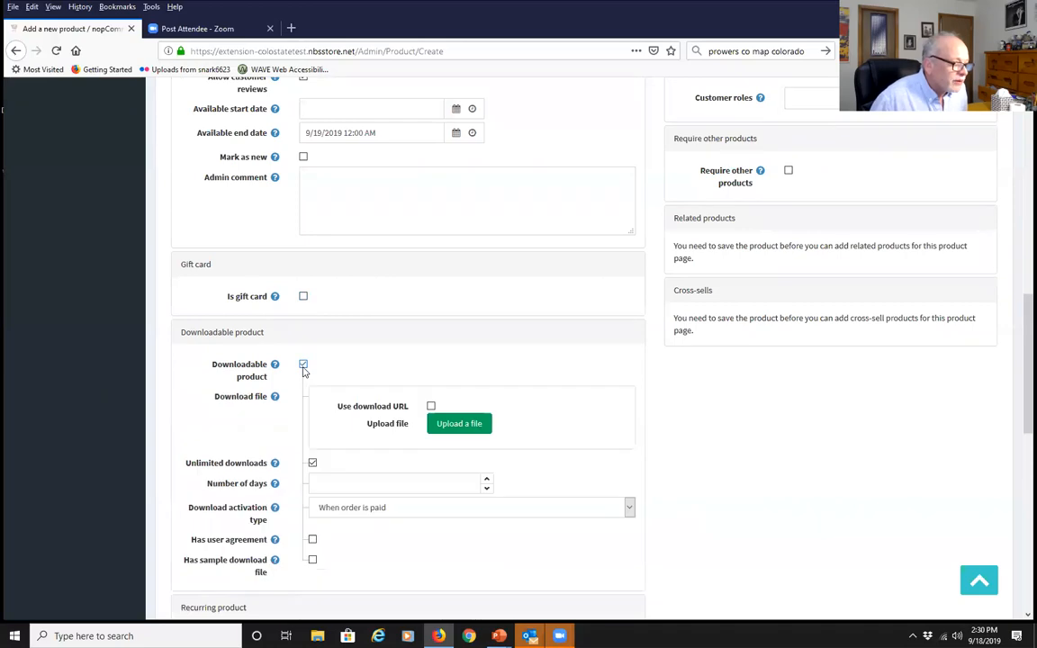
scroll(537, 313, down, 3)
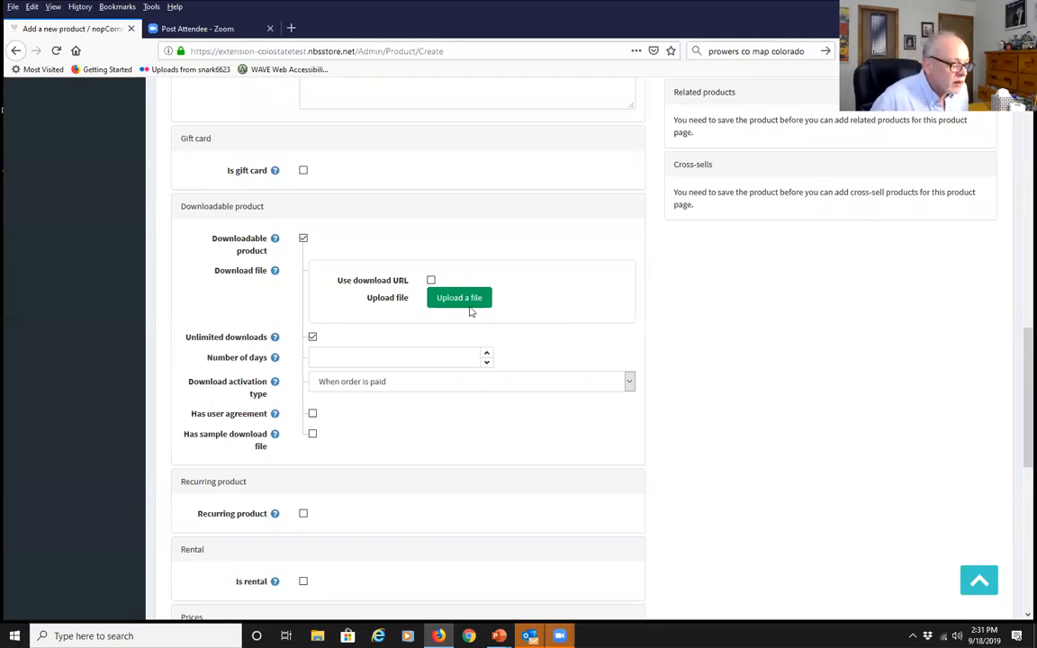
Upload e-store-1.pptx as the download file, leaving Use download URL off
click(465, 299)
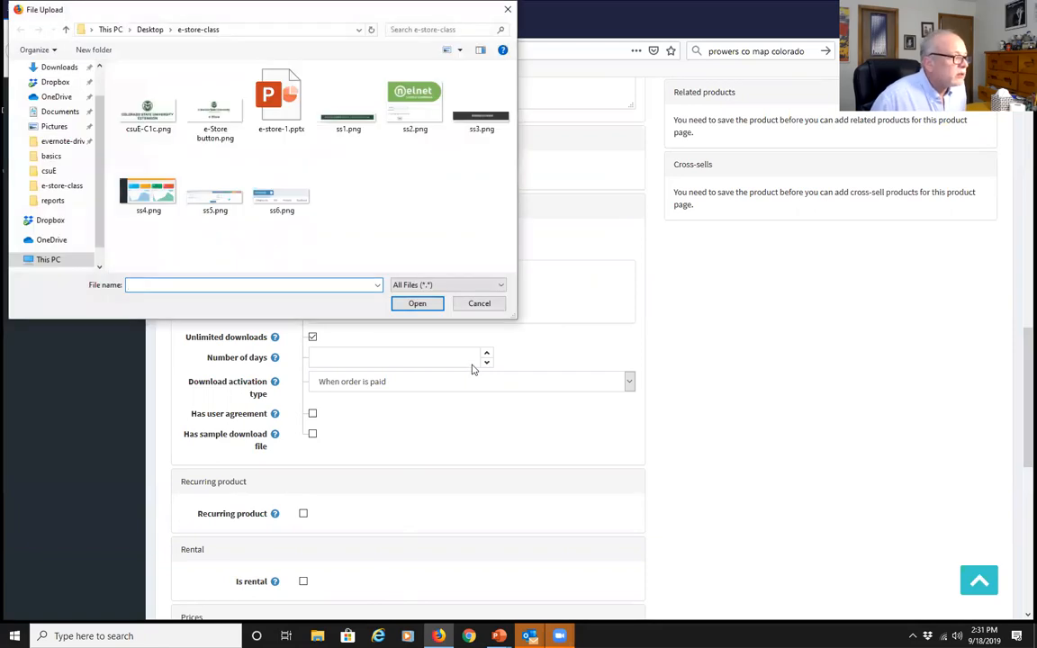
click(260, 97)
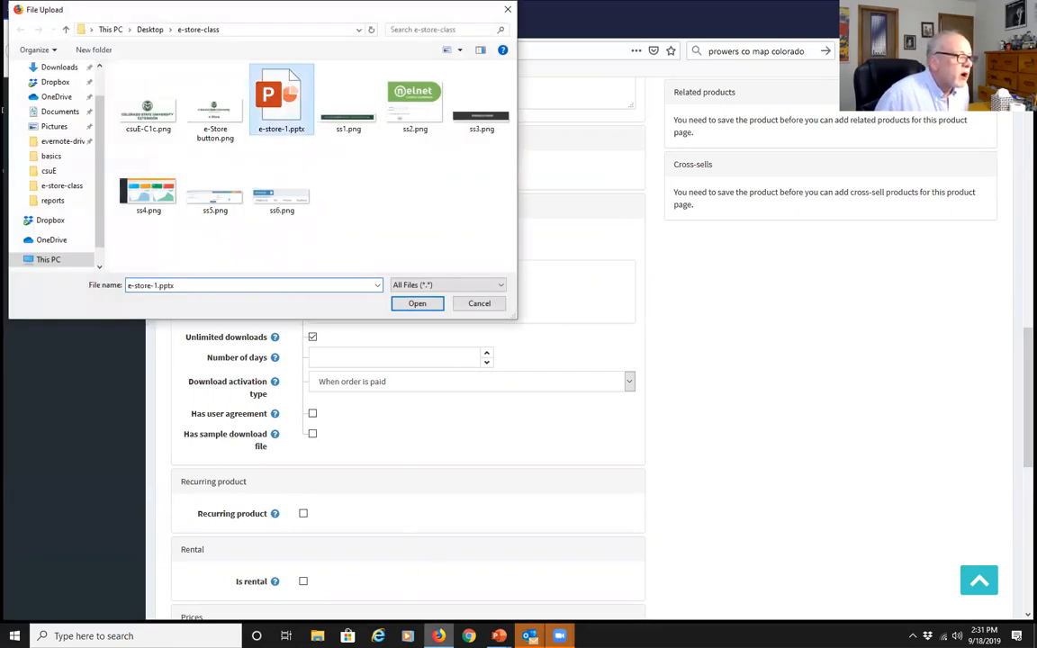
click(416, 304)
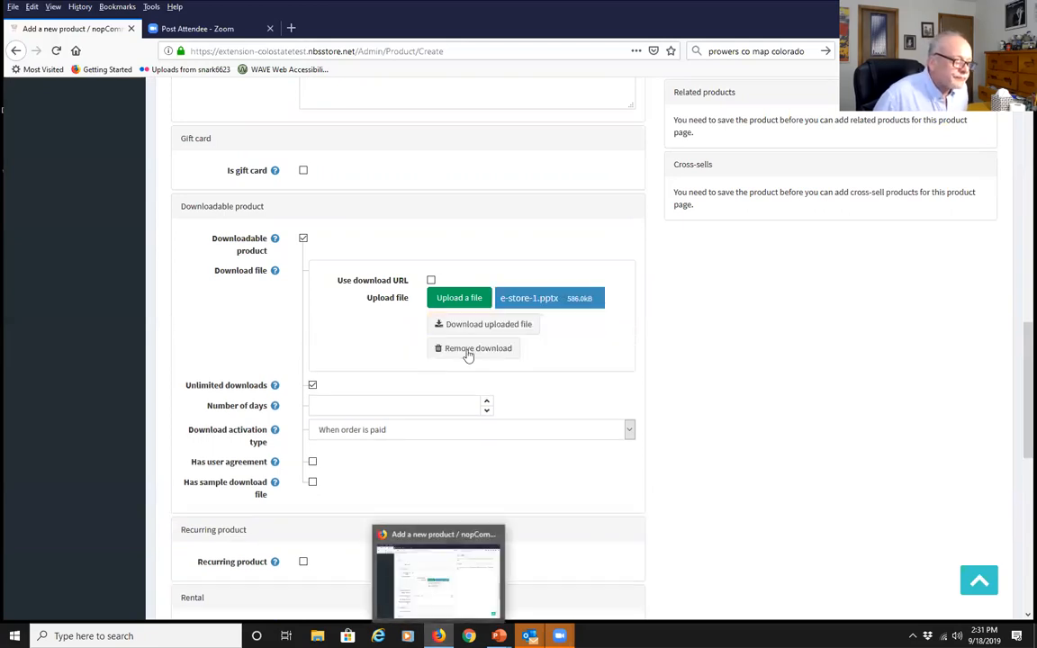
click(470, 349)
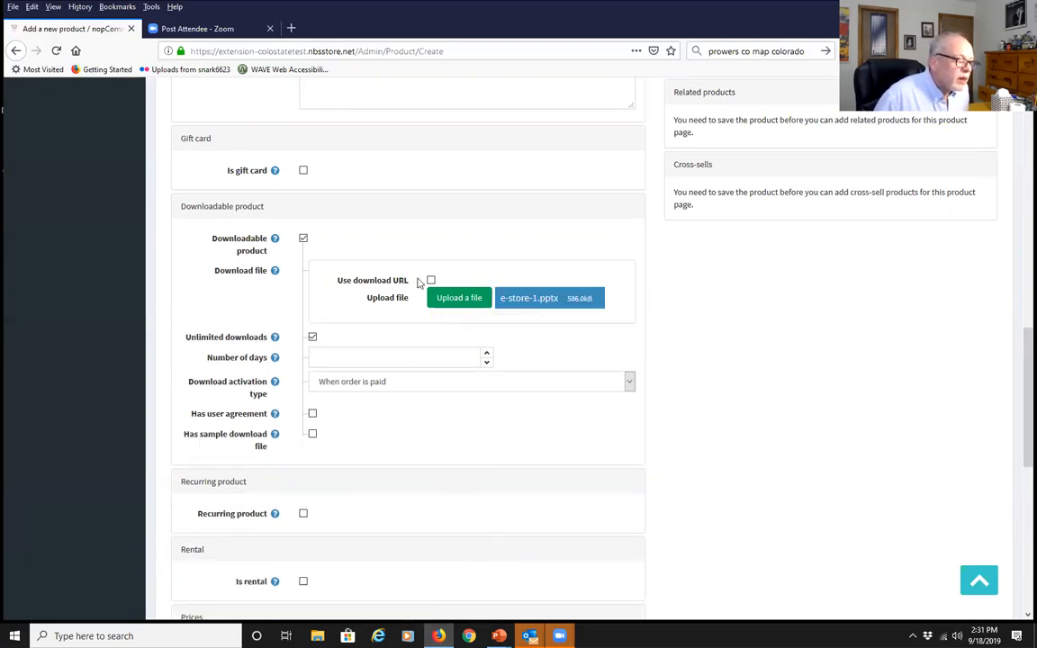
click(431, 281)
click(440, 297)
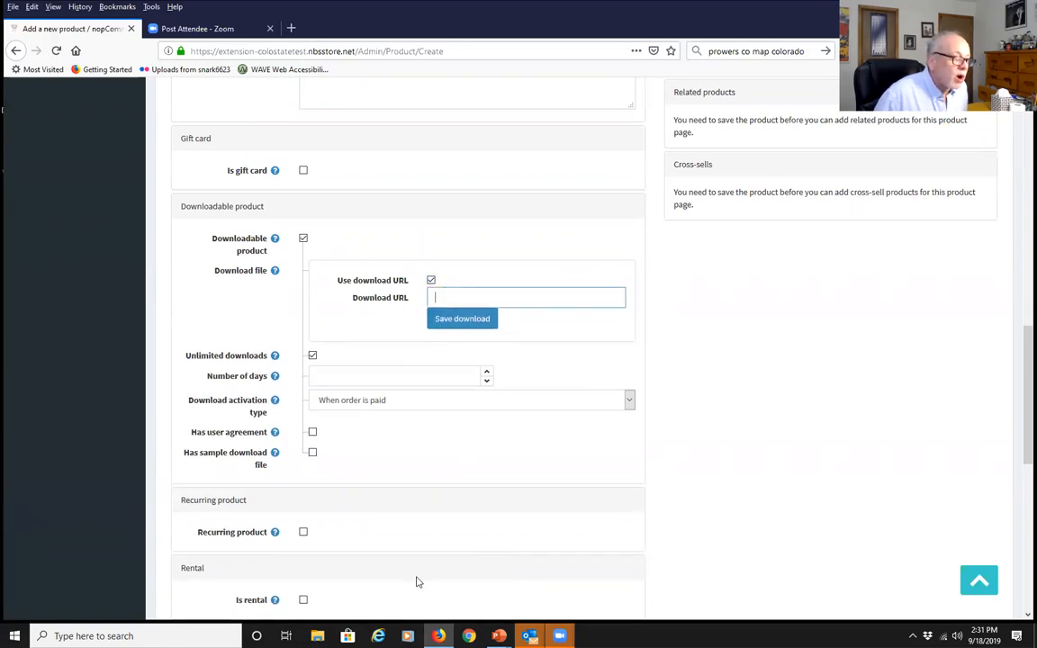
click(431, 281)
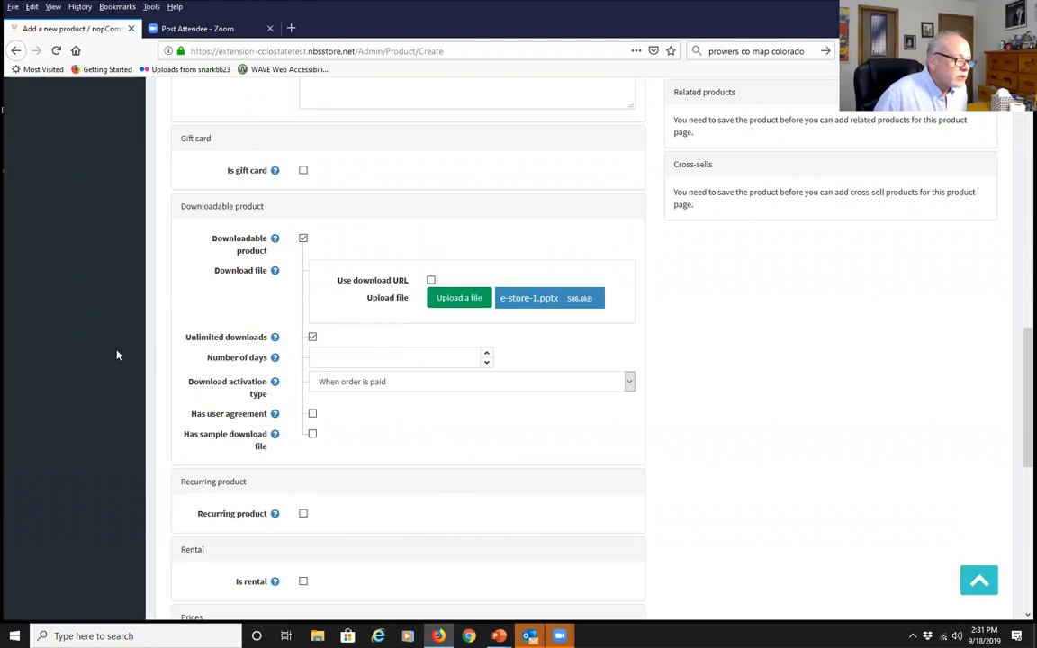
Turn off Unlimited downloads for a 10-download limit, keeping activation when paid, no user agreement or sample file
click(312, 337)
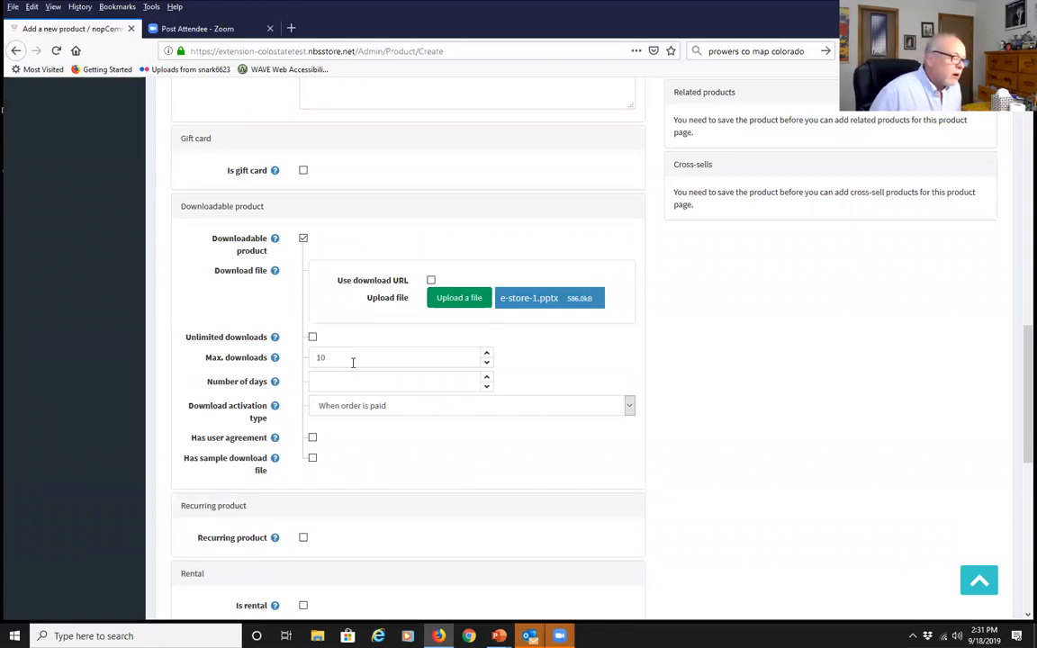
click(335, 383)
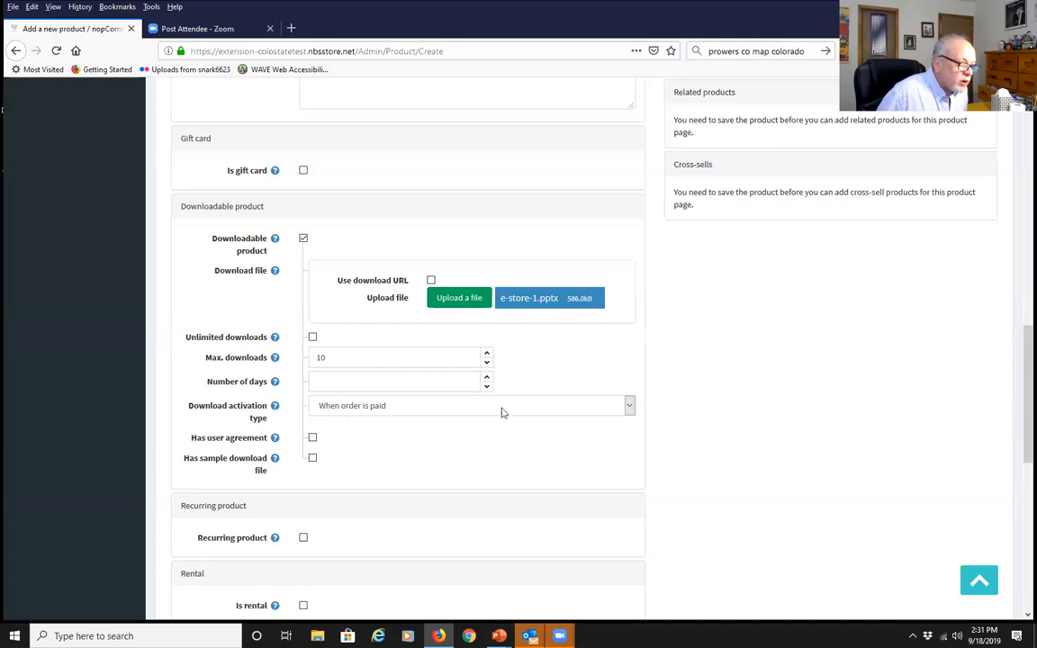
click(630, 405)
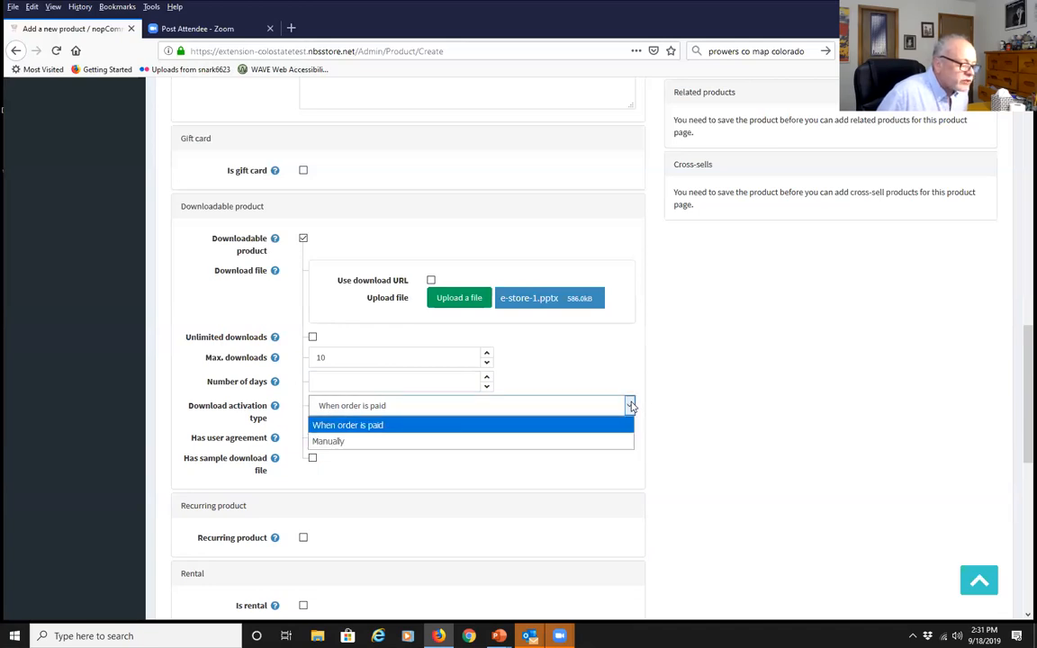
click(360, 425)
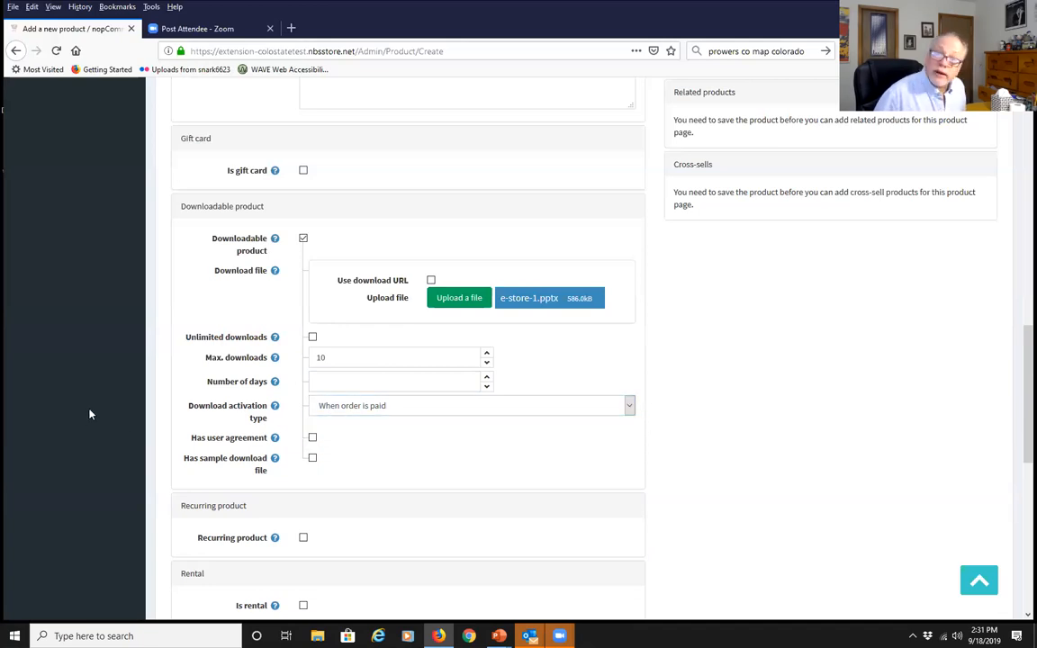
click(312, 437)
click(320, 462)
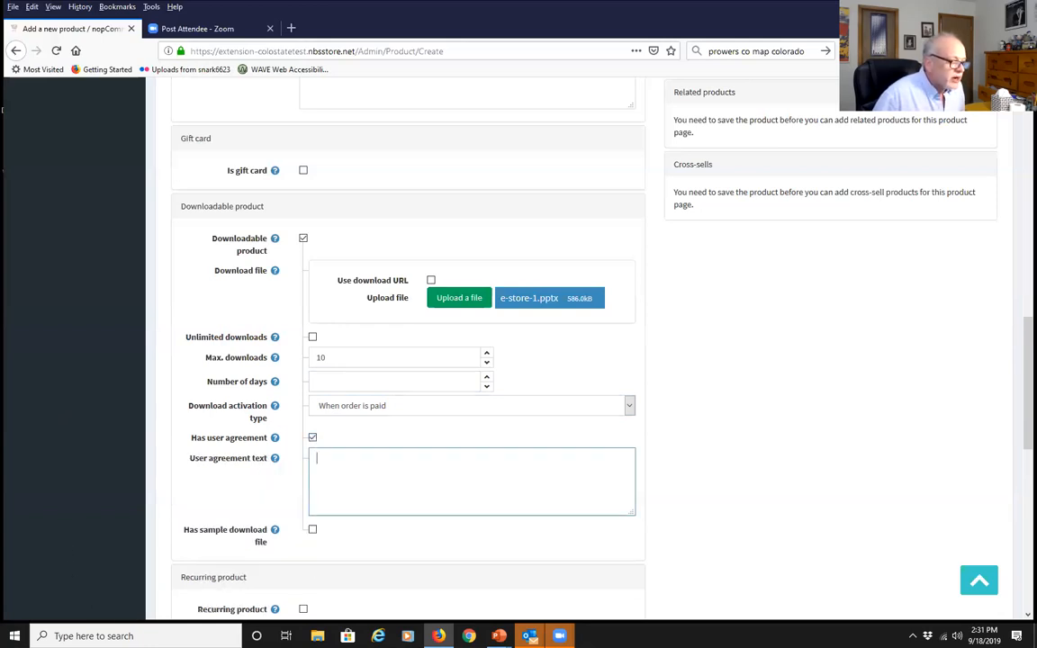
click(312, 437)
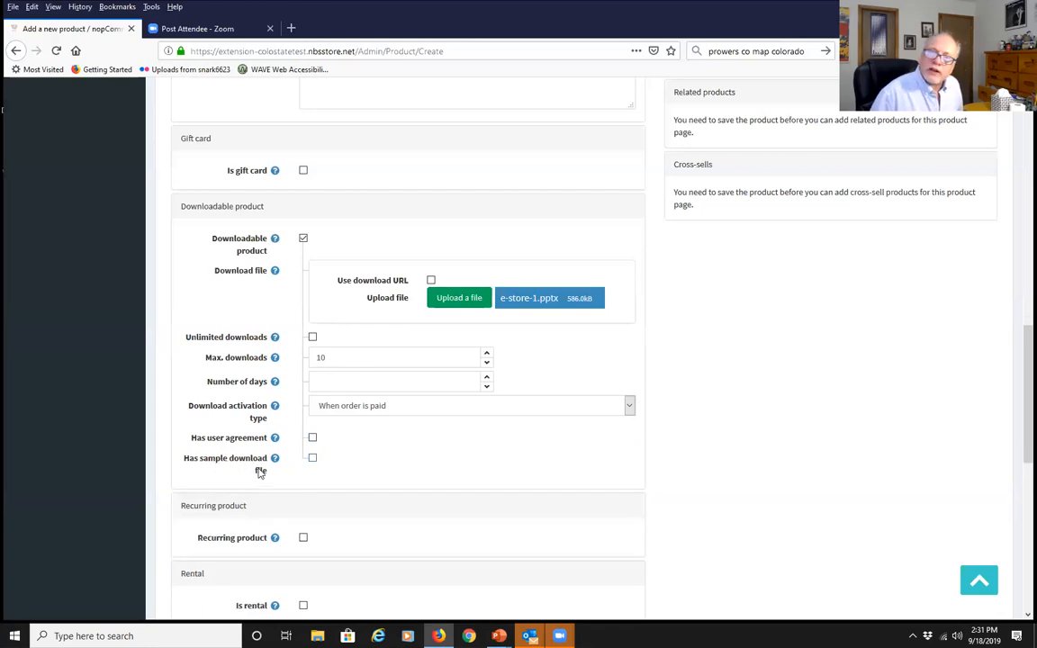
click(313, 458)
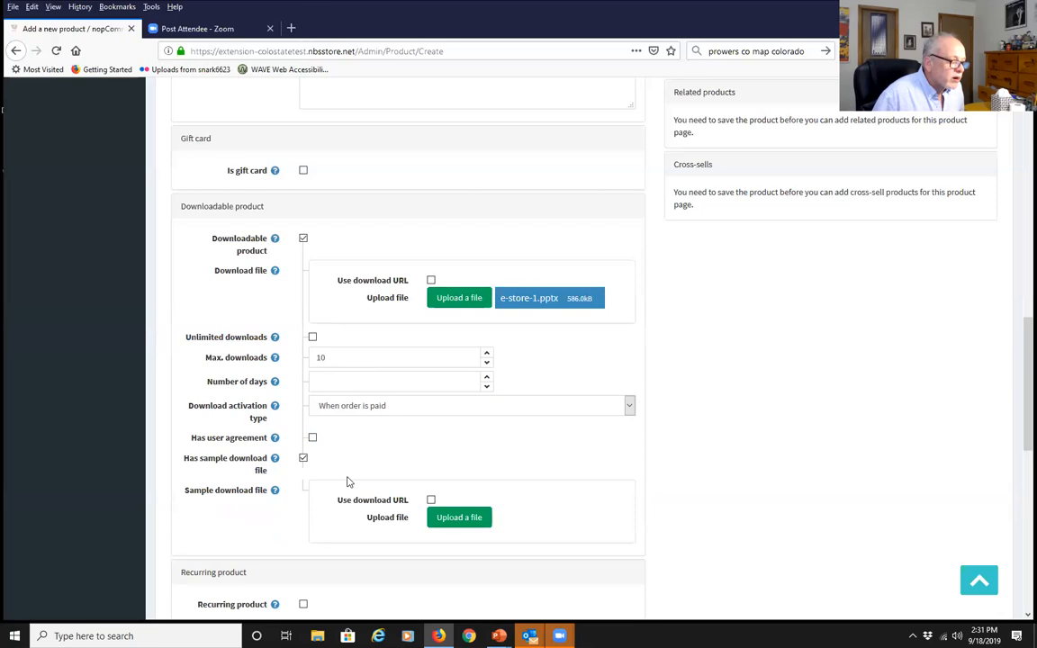
click(305, 459)
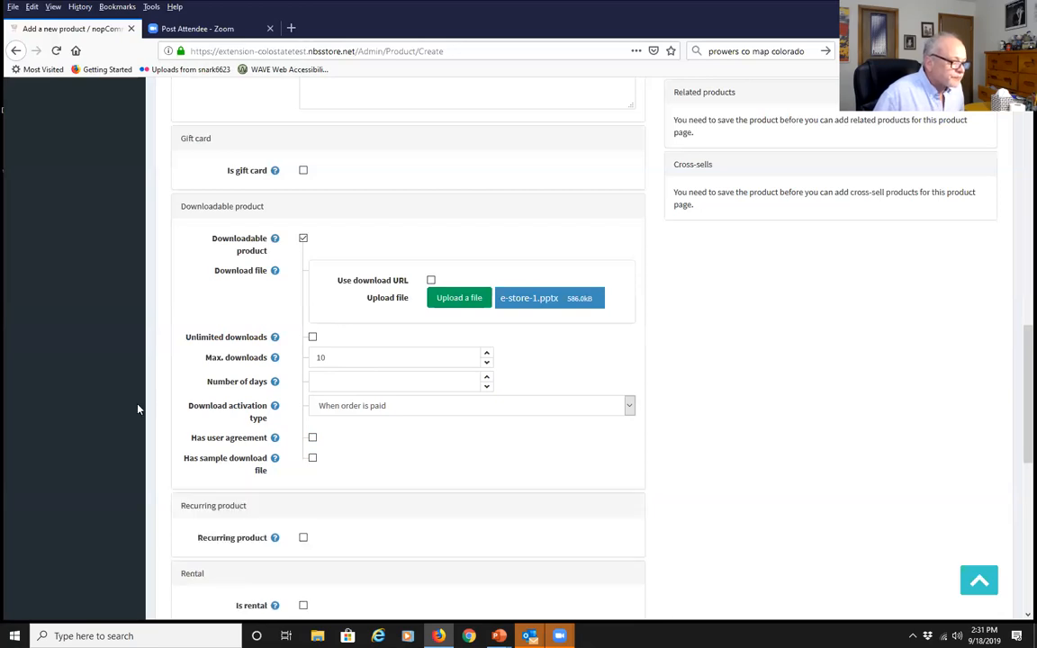
scroll(65, 531, down, 3)
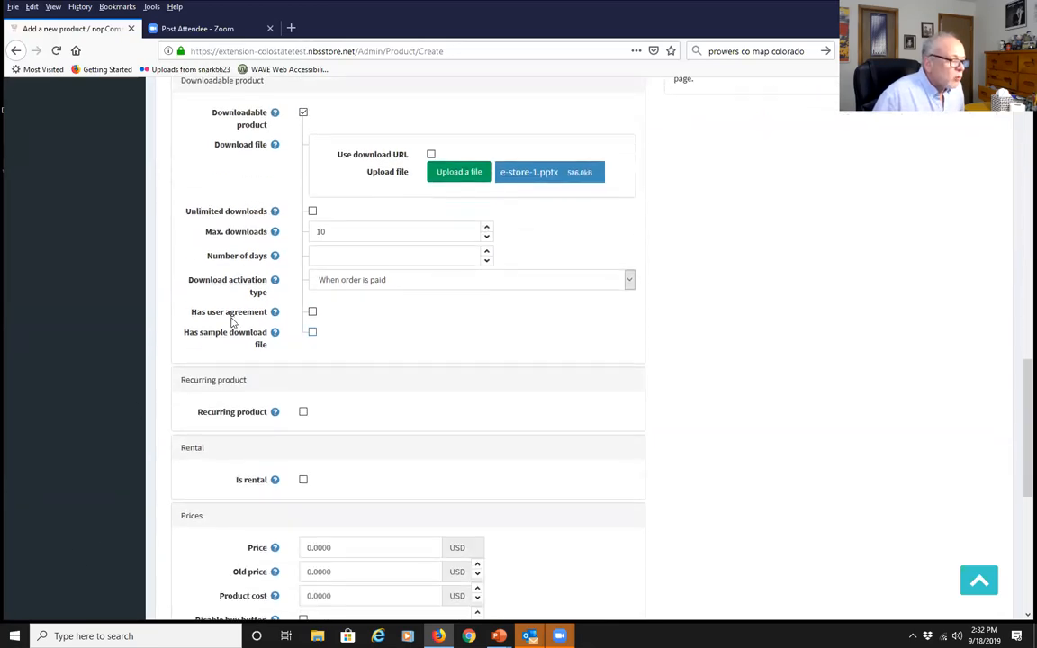
click(303, 412)
scroll(109, 414, down, 3)
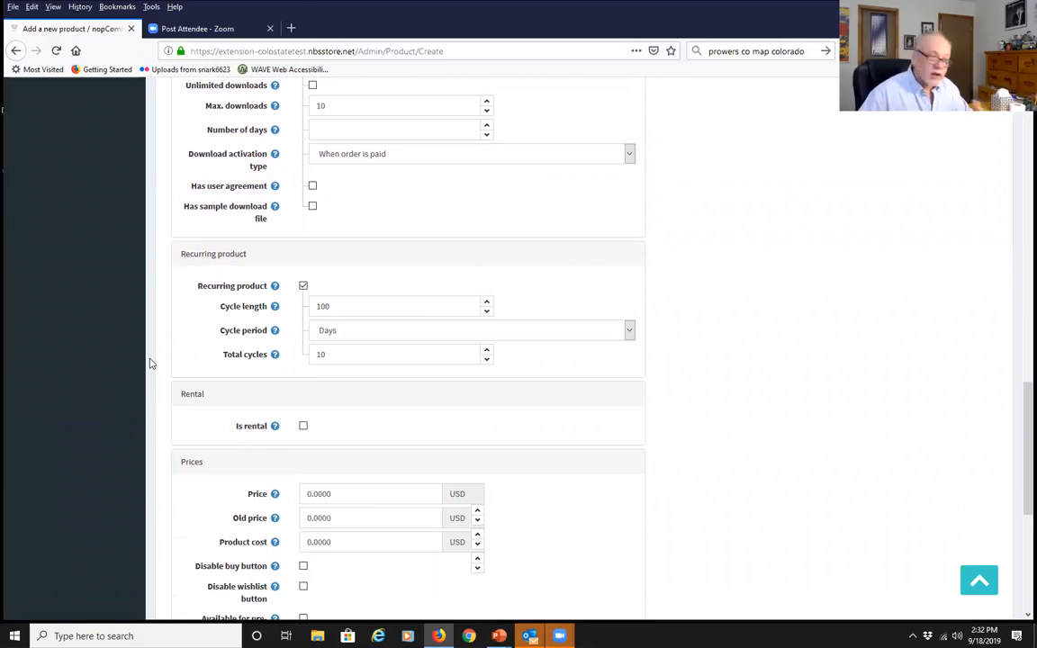
click(303, 287)
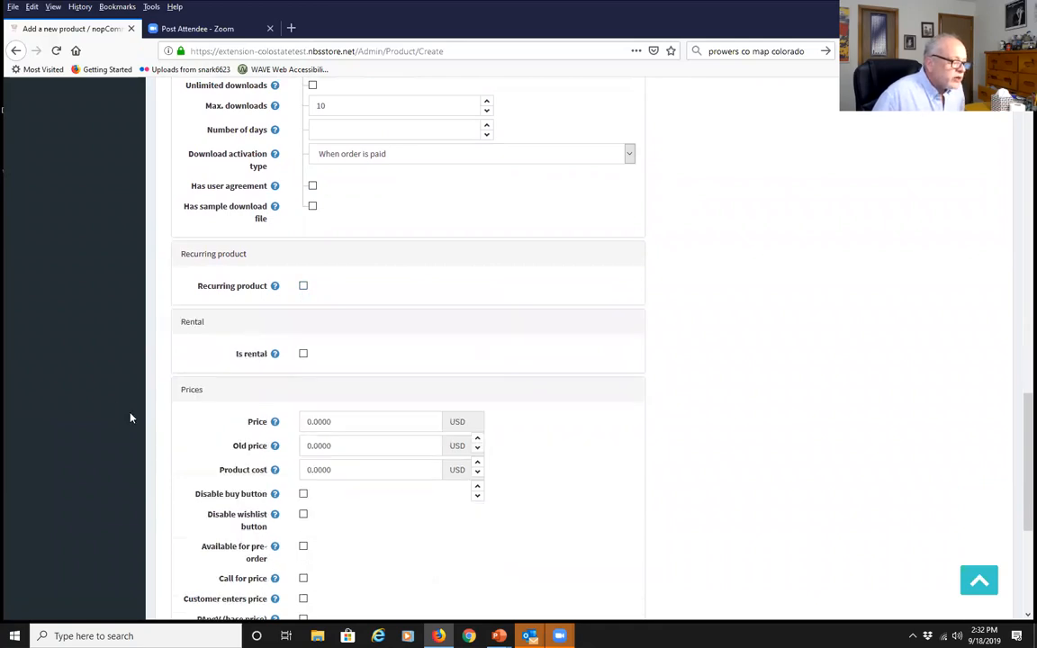
click(304, 354)
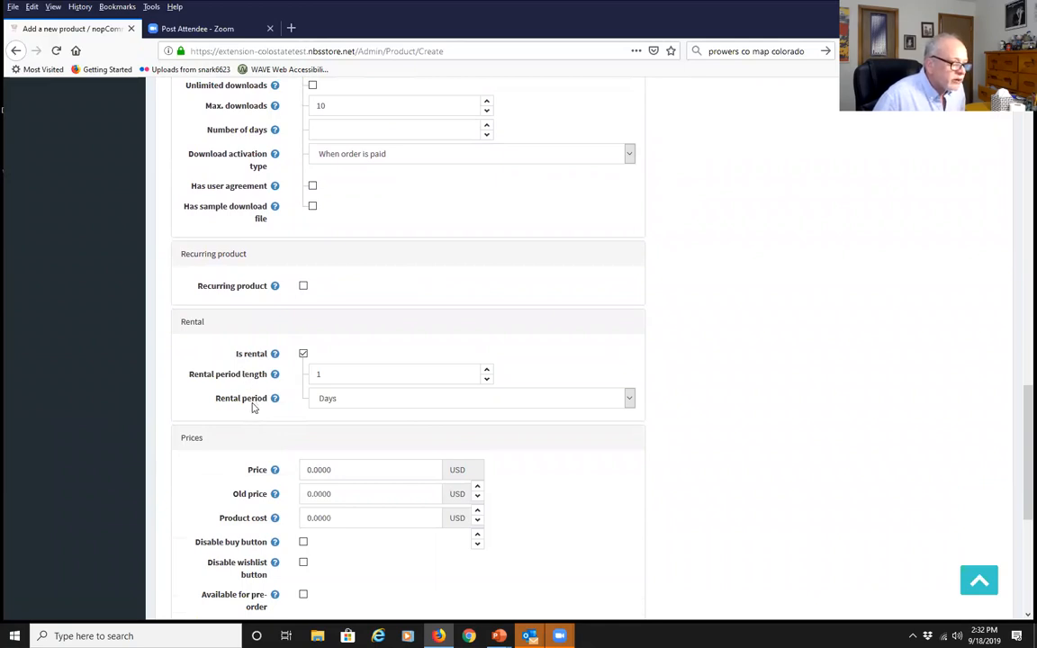
click(302, 354)
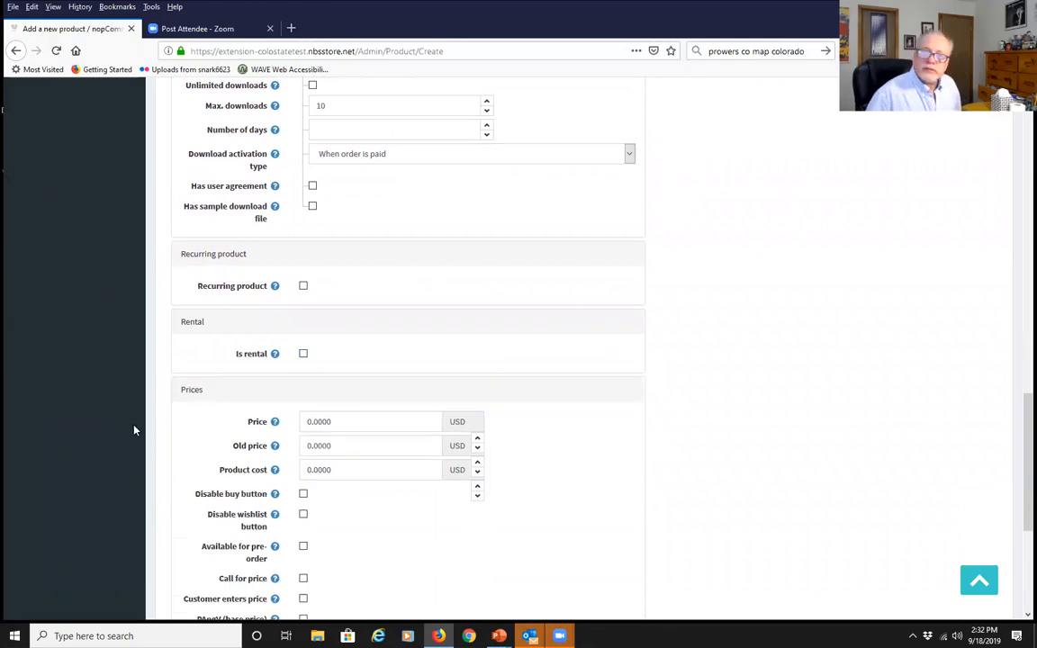
scroll(133, 430, down, 1)
Enter a price of 25 and an old price of 35
click(364, 359)
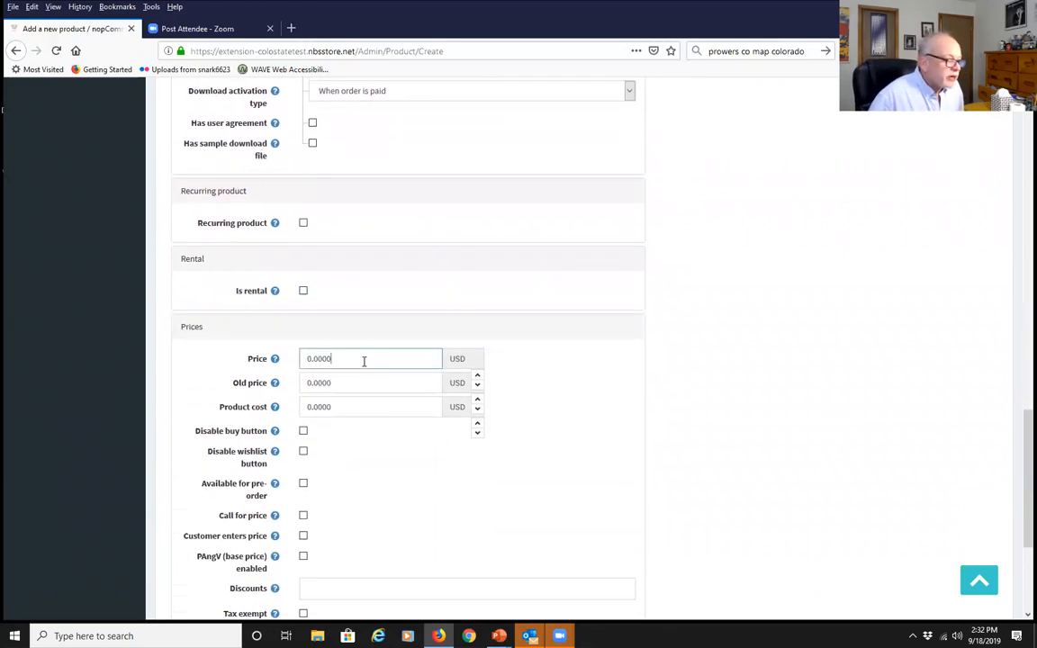
text(25)
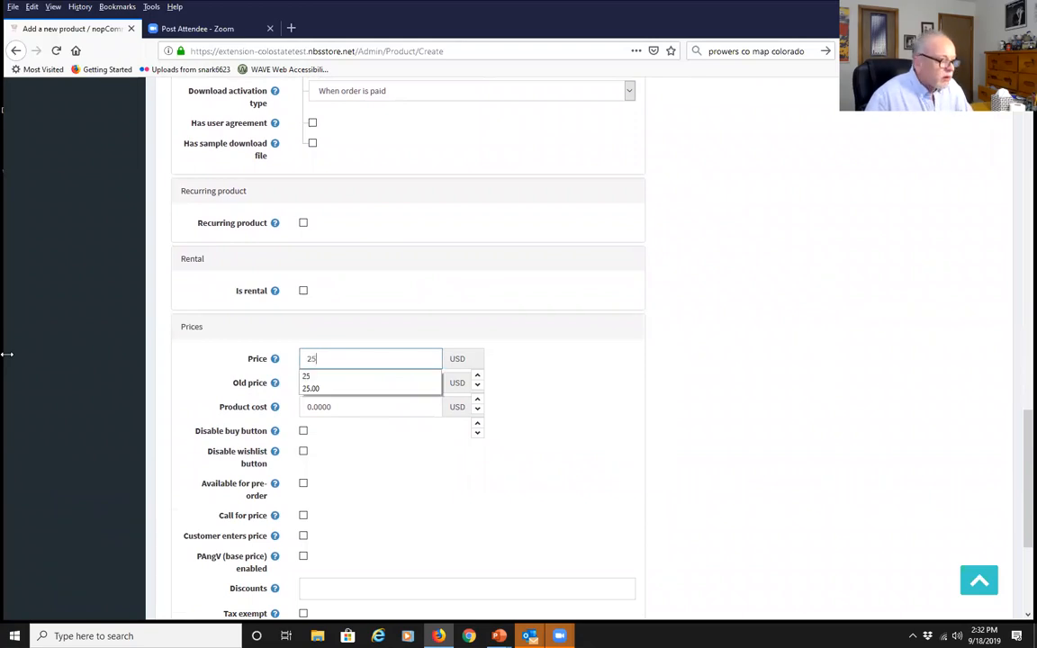
click(97, 381)
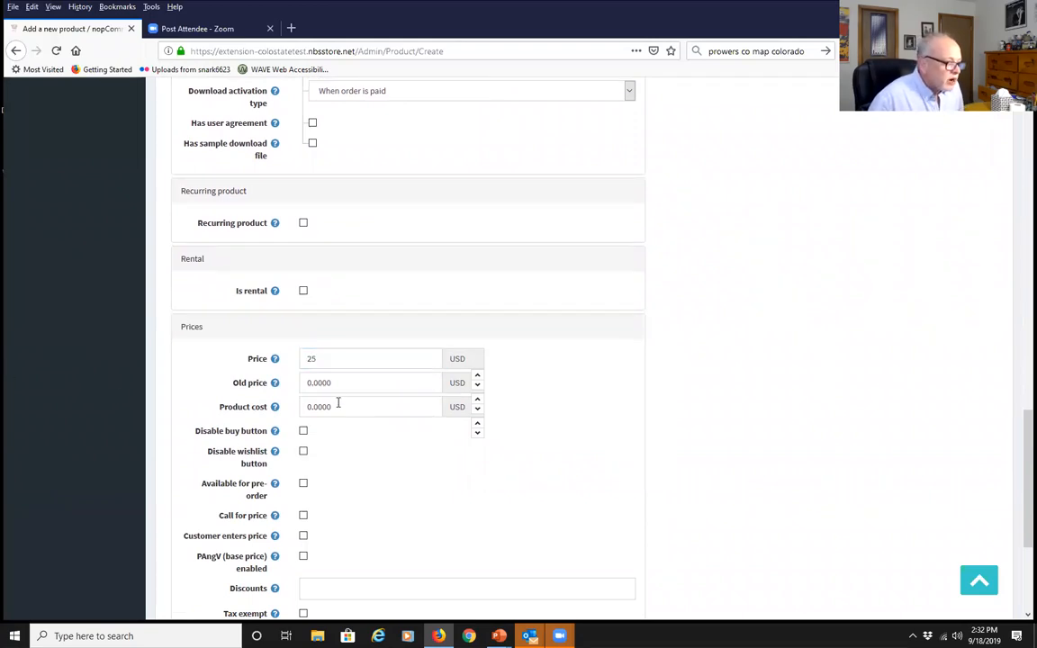
click(348, 385)
text(35)
click(81, 410)
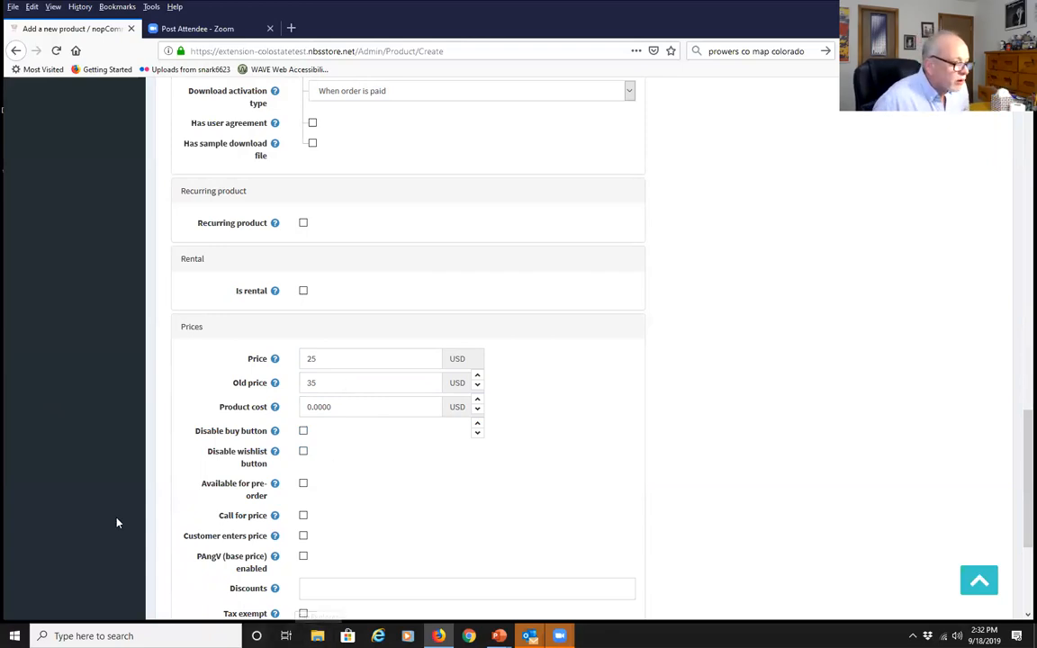
mouse_move(277, 409)
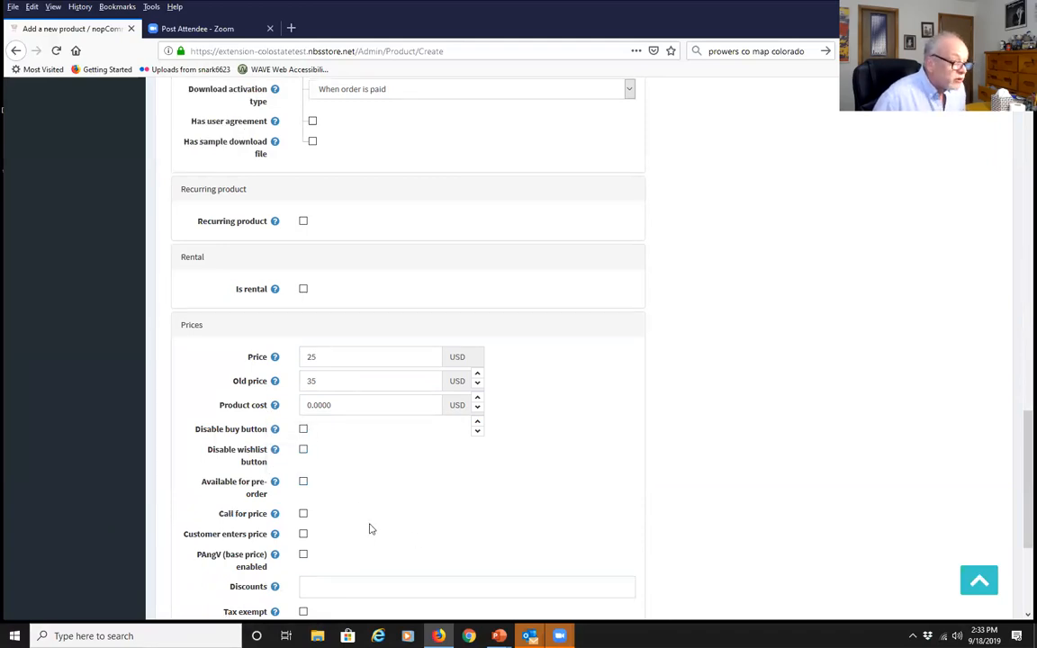
Tick Tax exempt at the bottom of the Prices section
scroll(368, 527, down, 3)
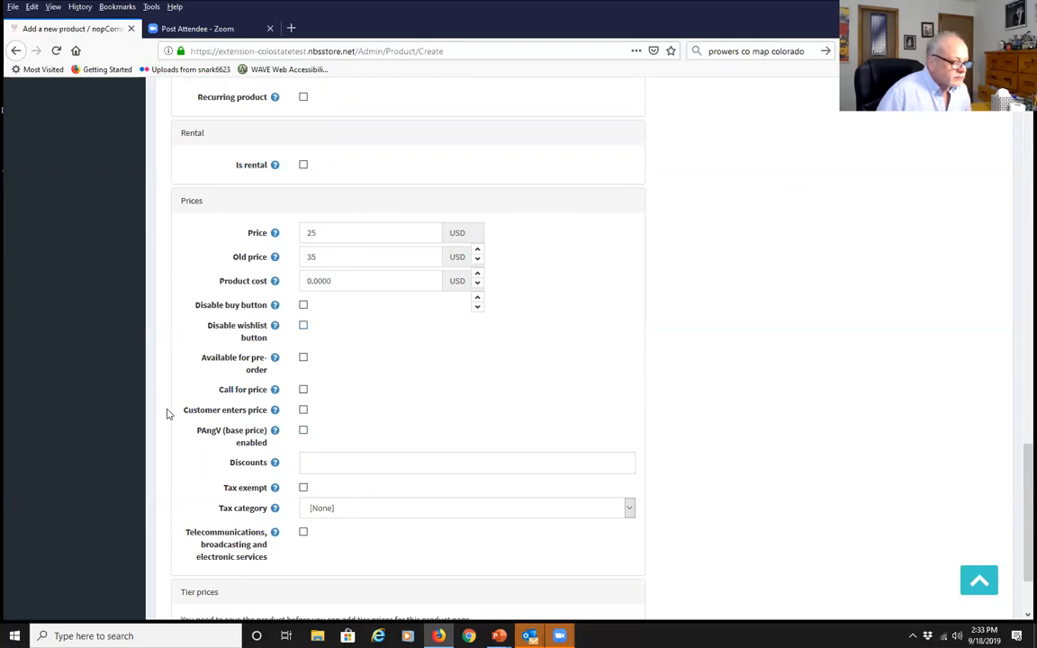
scroll(287, 490, down, 2)
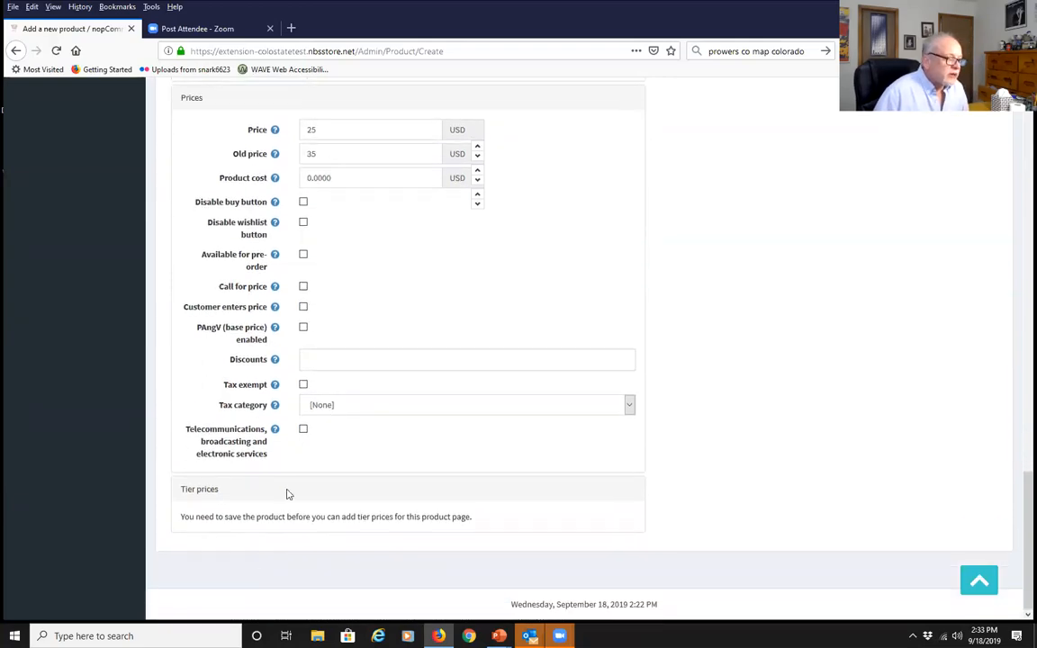
click(302, 385)
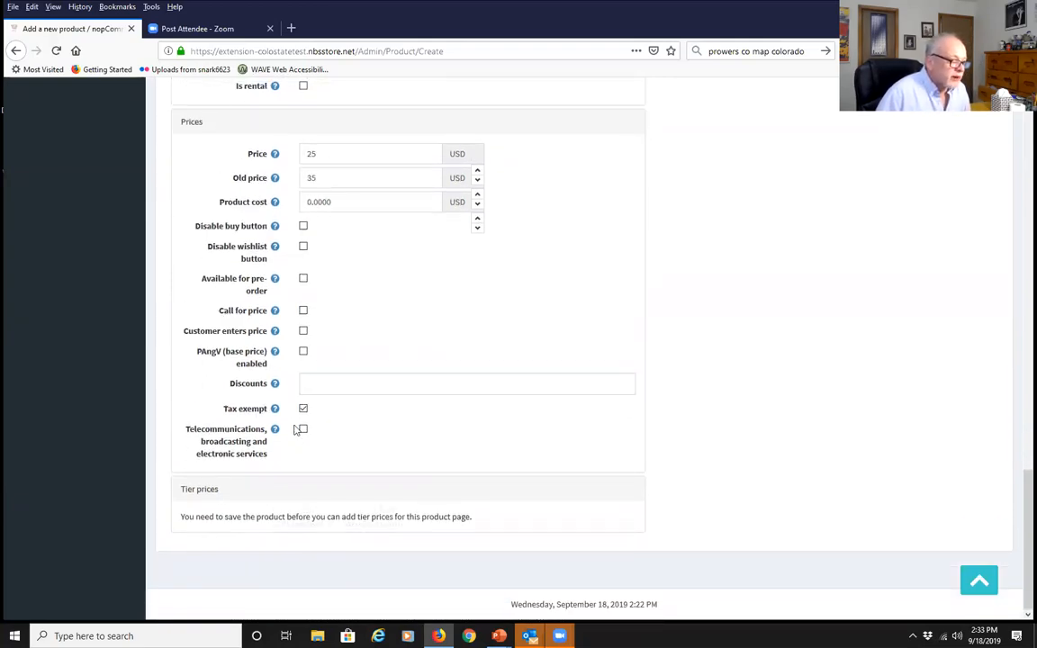
Clear Tax exempt and set the tax category to Electronics & Software
click(303, 410)
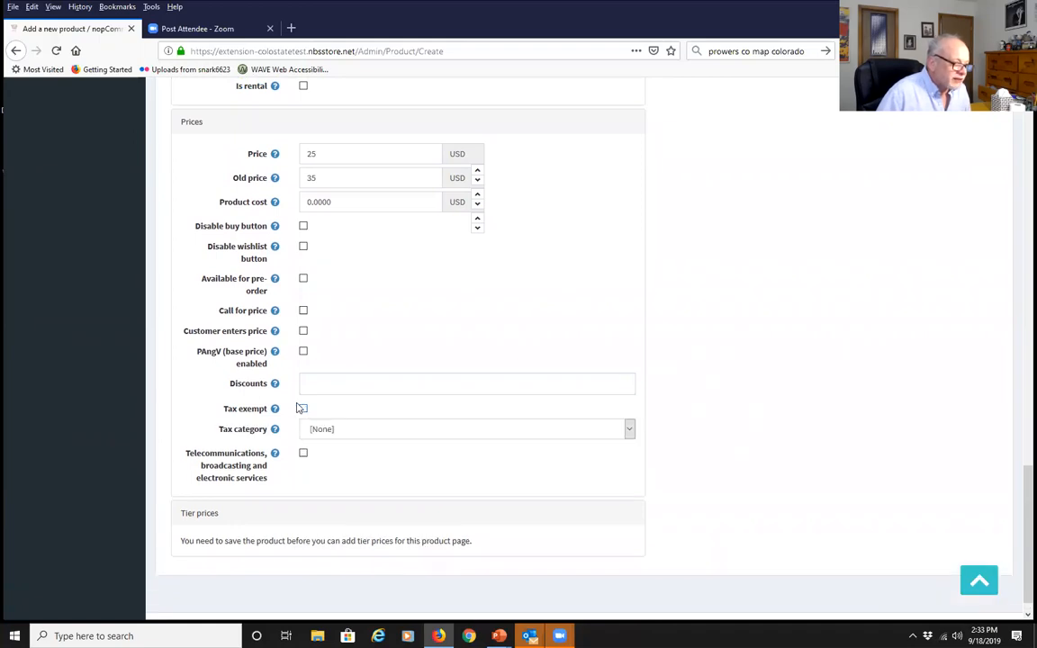
click(629, 430)
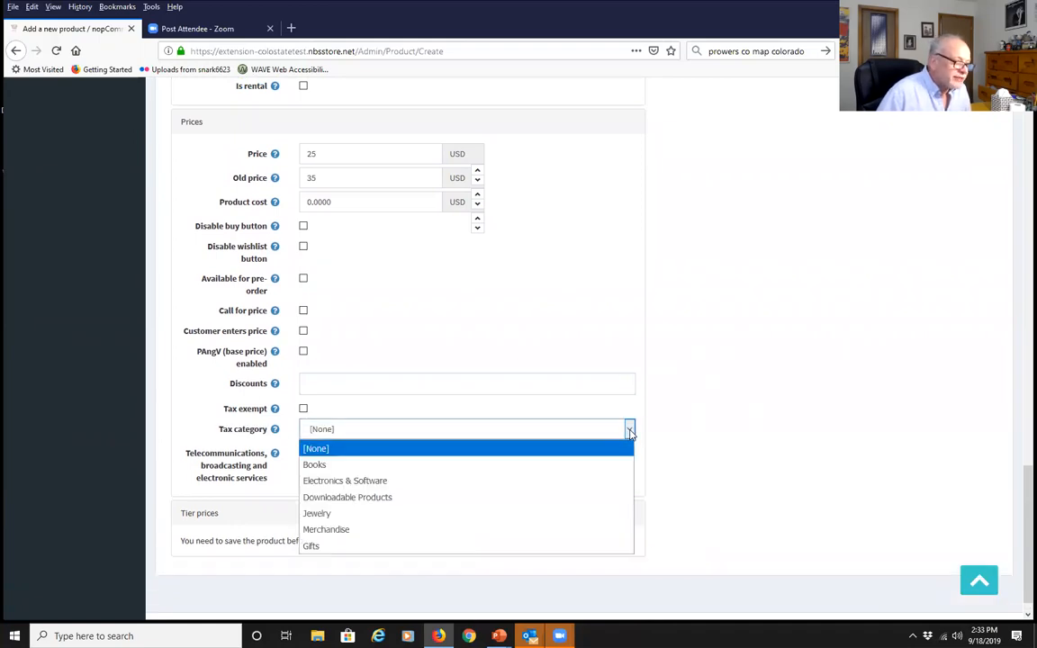
click(428, 484)
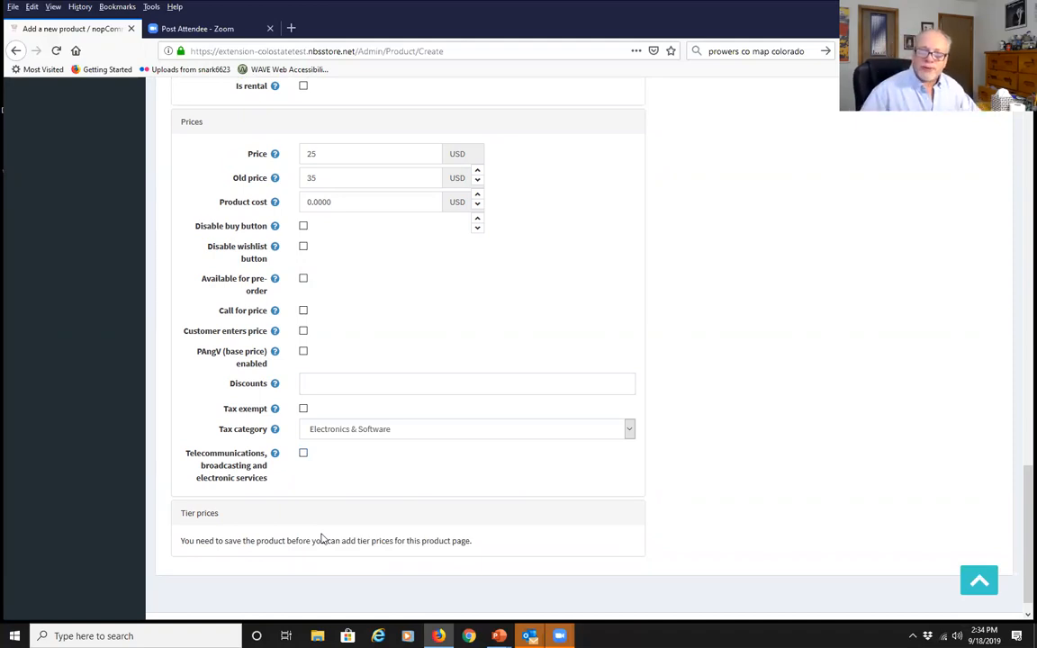
scroll(322, 537, up, 20)
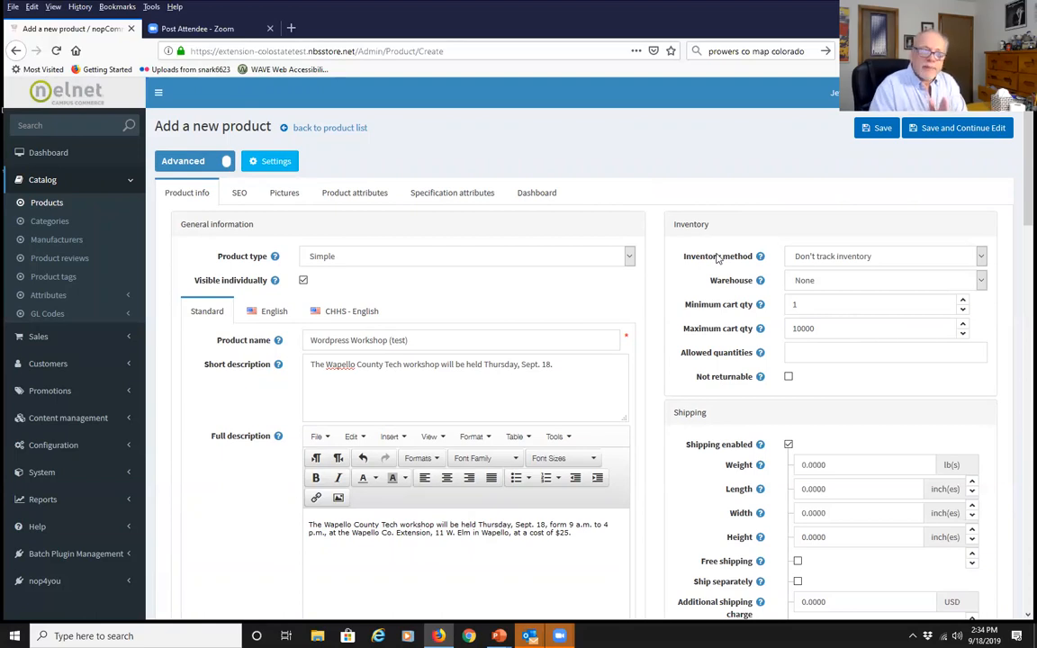
Switch the inventory method to Track inventory and set the stock quantity to 25
click(980, 256)
click(899, 292)
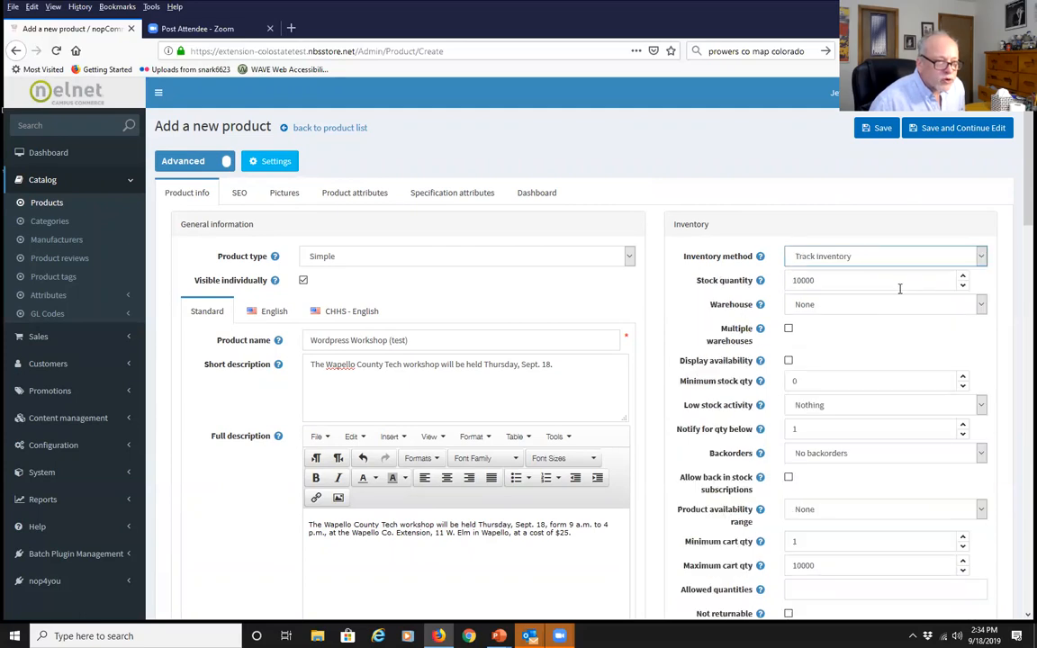
double_click(829, 280)
text(25)
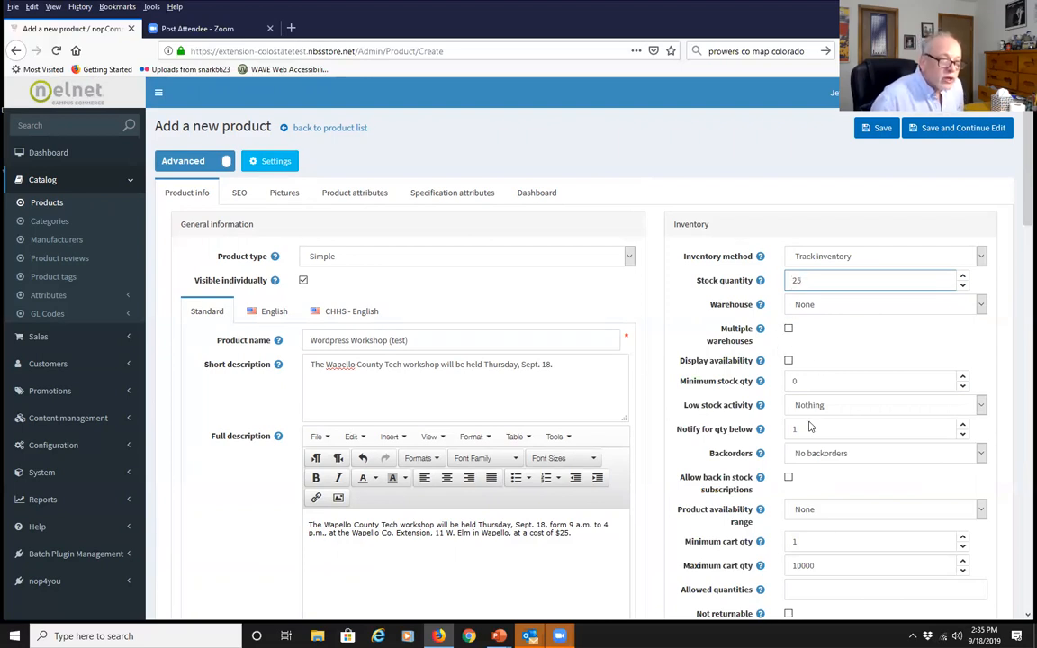
Display availability and stock quantity, and set low stock activity to Disable buy button
click(788, 361)
scroll(706, 337, down, 1)
click(789, 318)
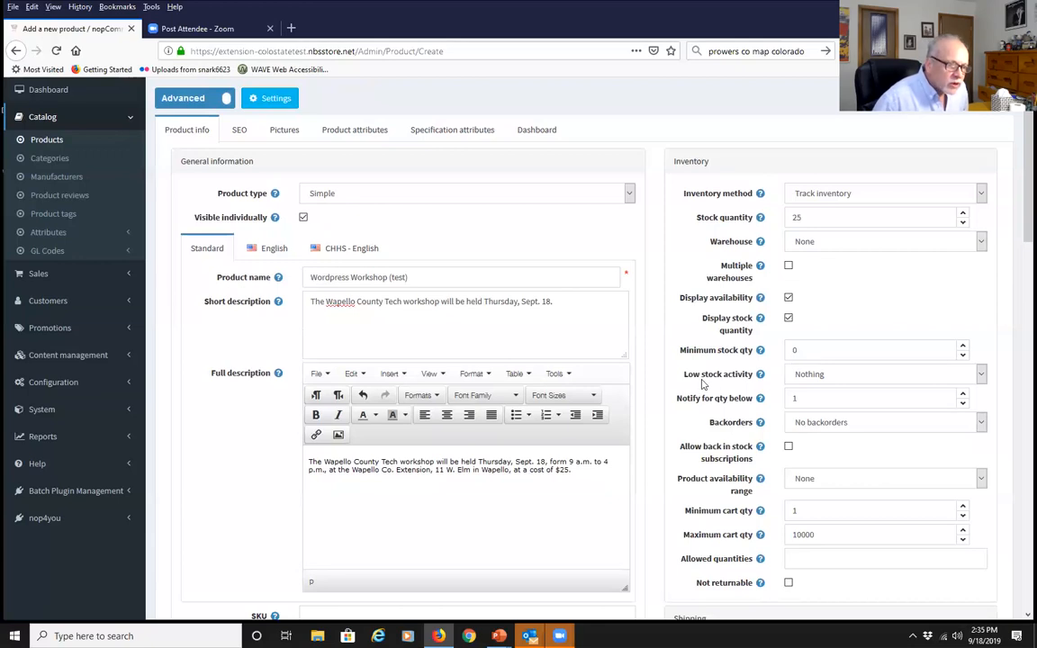
click(981, 379)
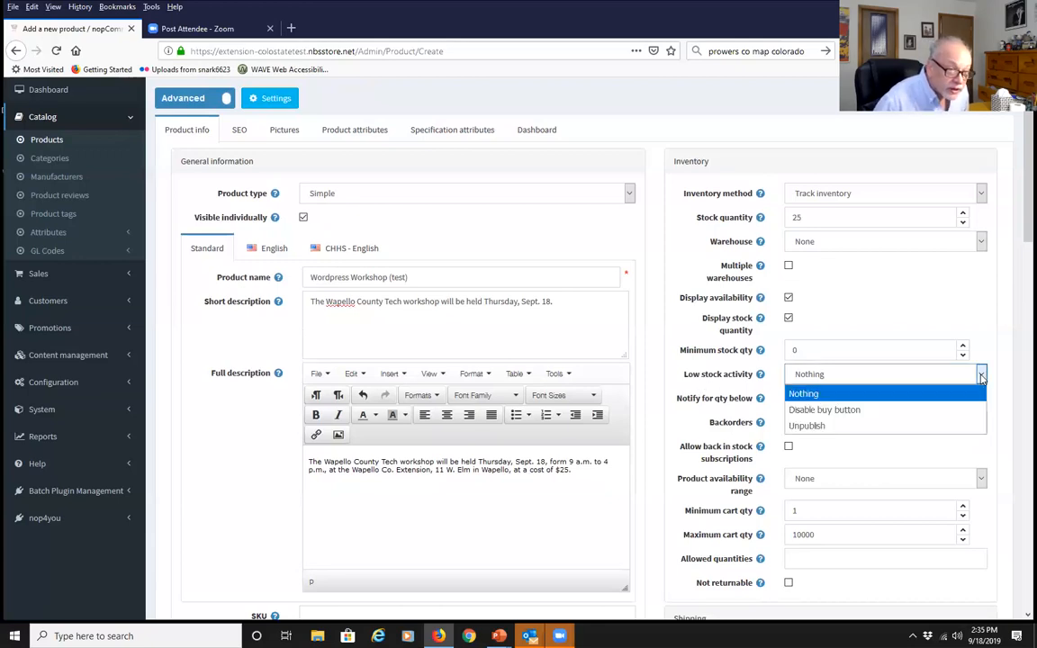
click(897, 411)
click(993, 342)
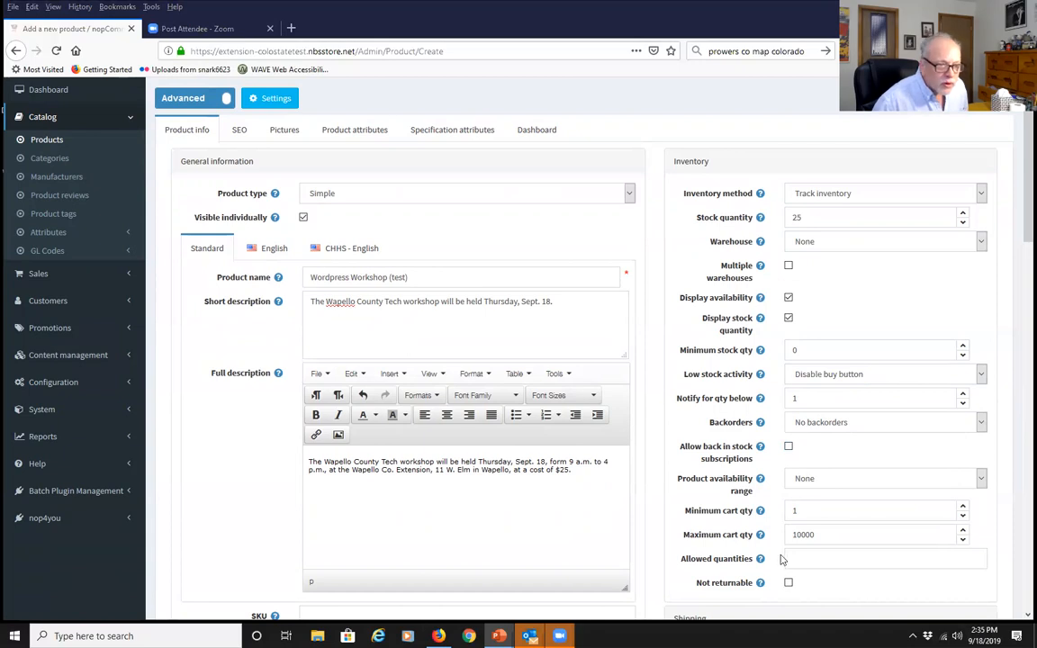
Leave back-in-stock subscriptions off after briefly enabling them
click(789, 447)
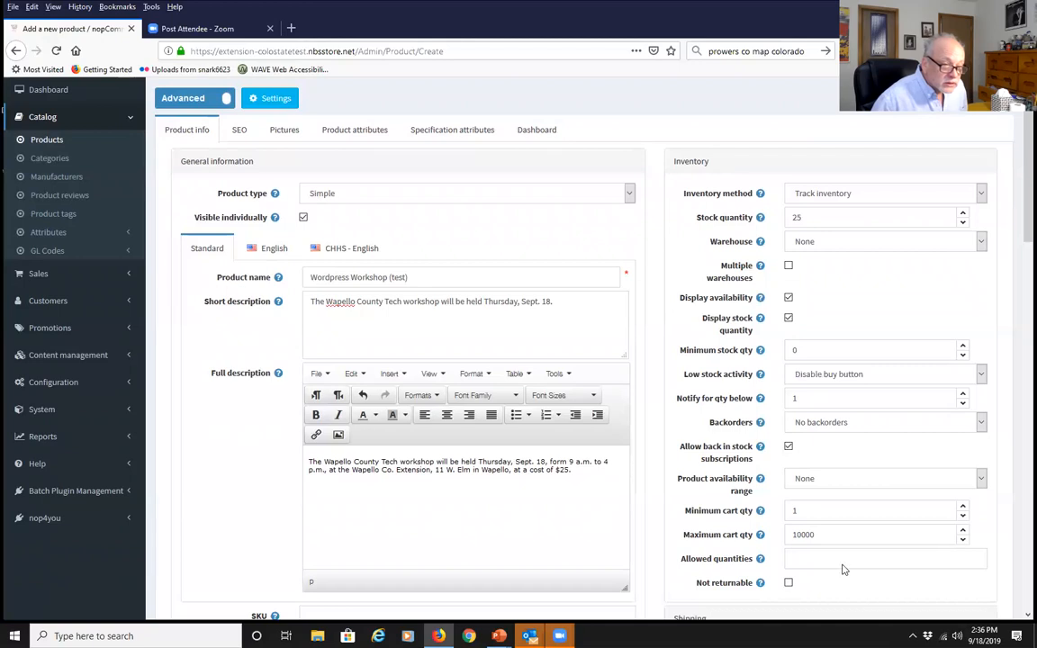
scroll(843, 569, down, 1)
click(789, 385)
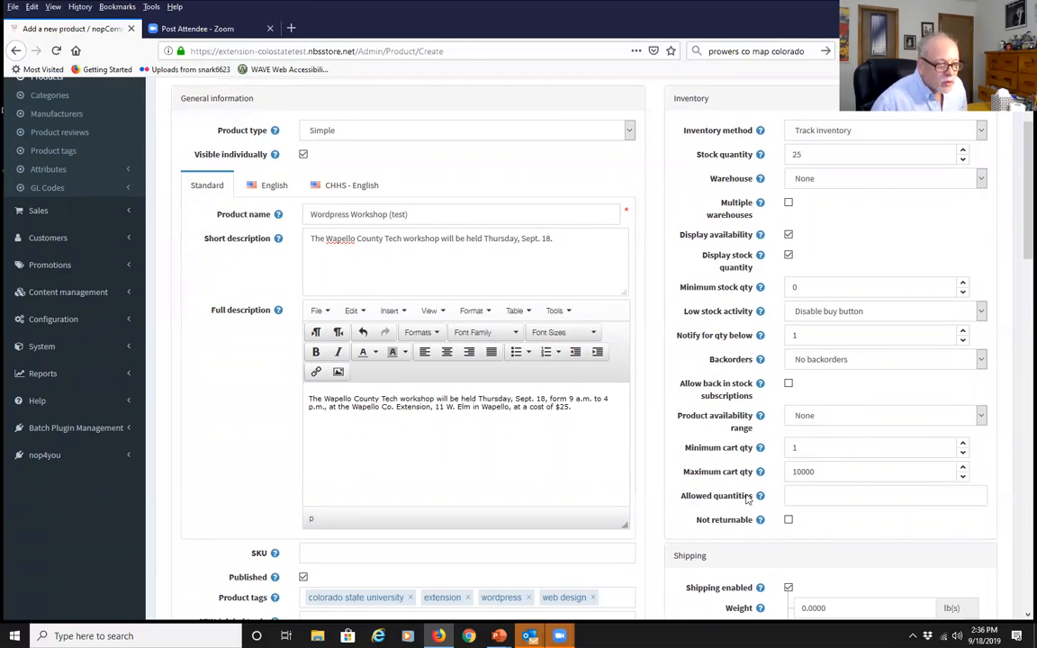
Toggle Shipping enabled off and back on, and review the delivery date choices
scroll(835, 514, down, 1)
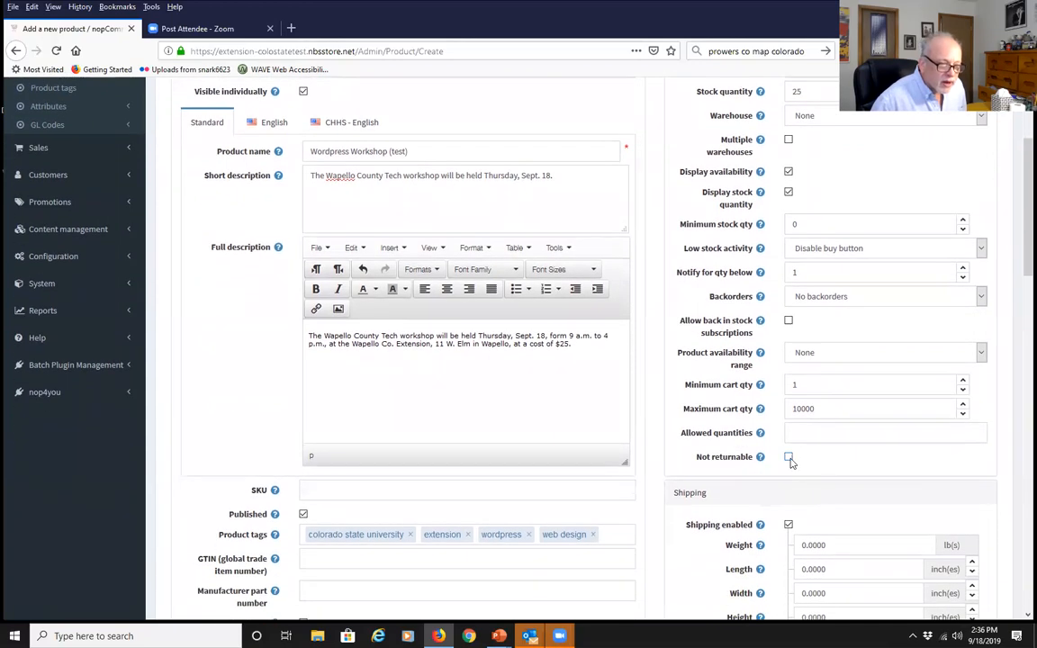
scroll(791, 462, down, 2)
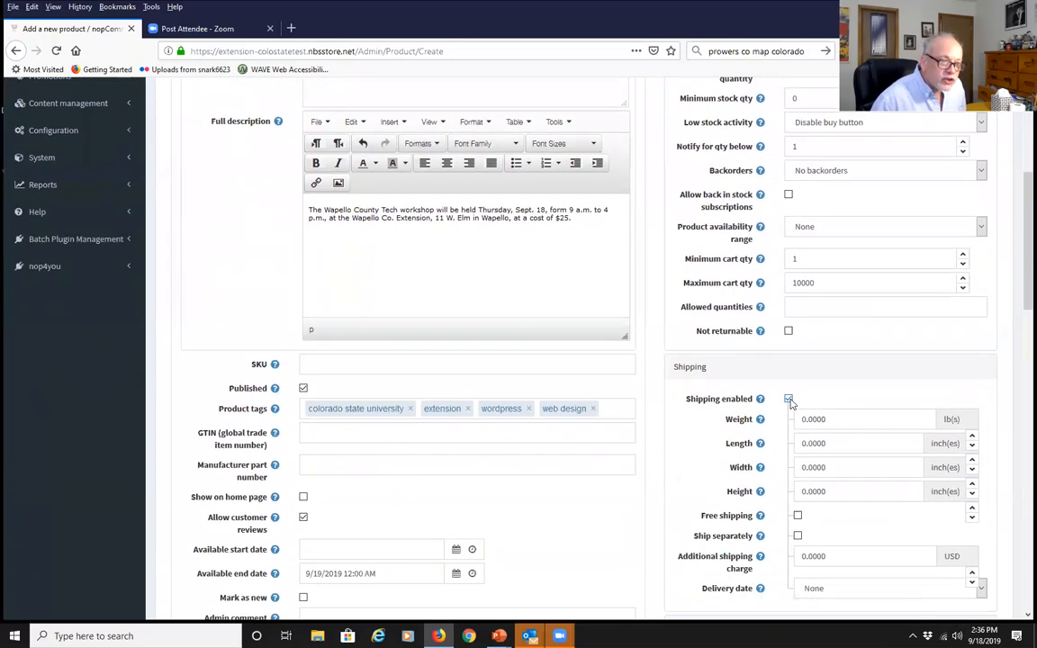
click(788, 400)
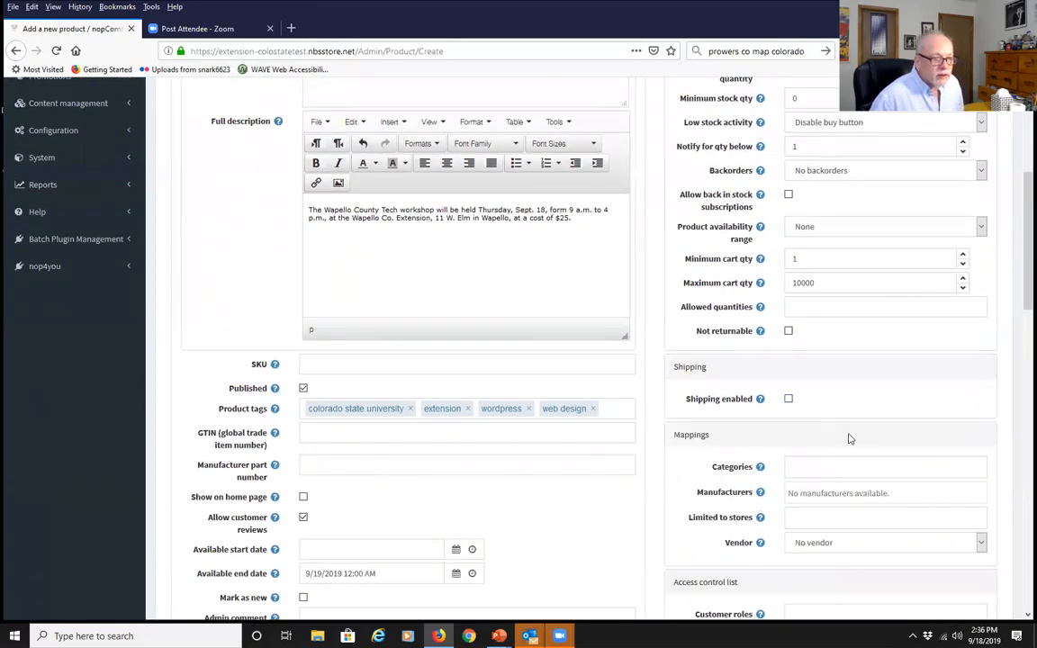
click(788, 400)
scroll(810, 396, down, 2)
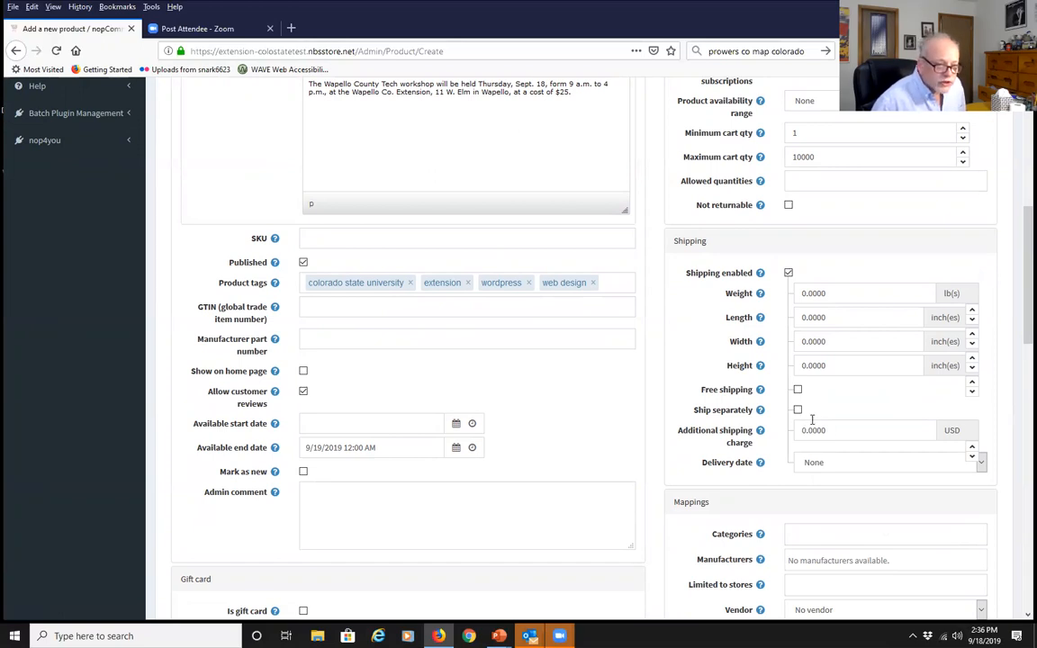
click(980, 463)
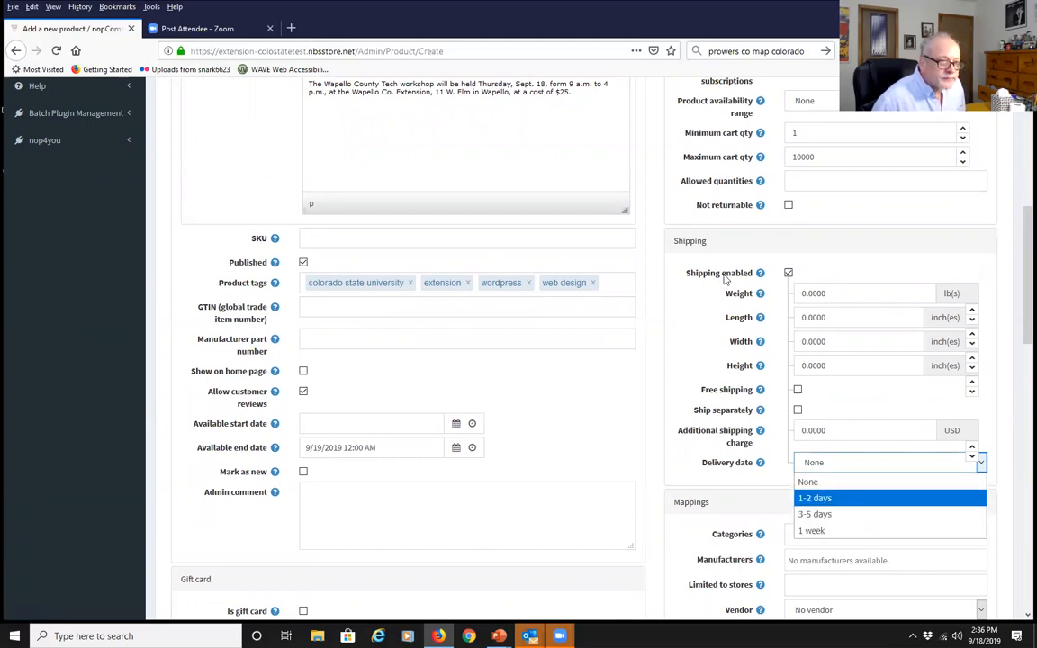
Switch shipping off for the product and bring up its category choices
click(788, 273)
scroll(542, 535, down, 2)
click(812, 286)
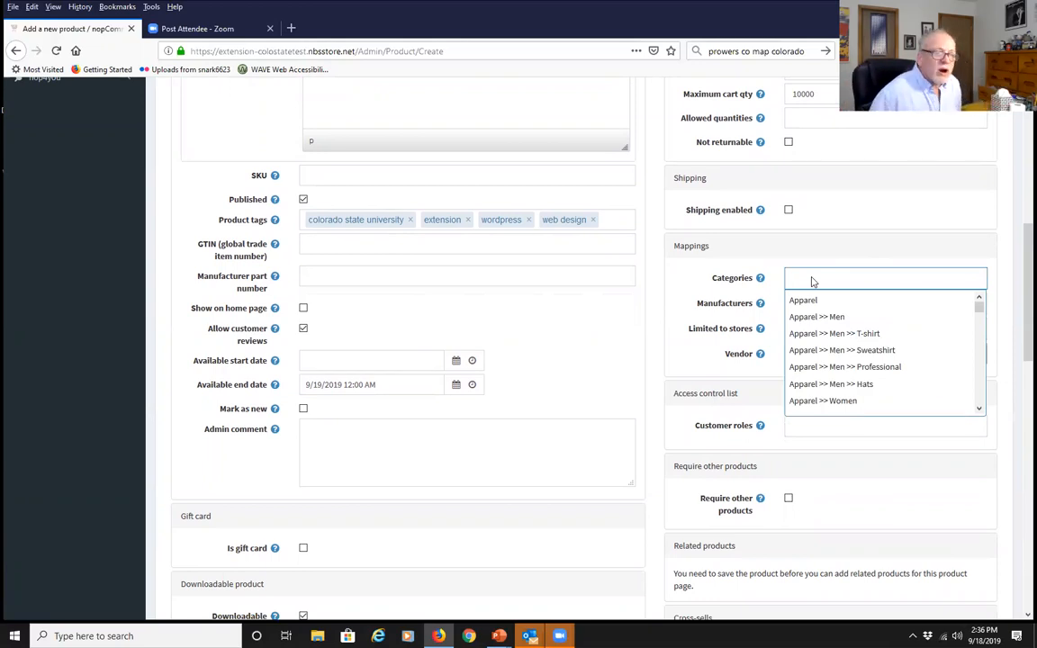
Assign the category Counties >> Wapello County (test) >> Wapello Co. Workshops (test)
scroll(809, 365, down, 3)
scroll(808, 364, down, 10)
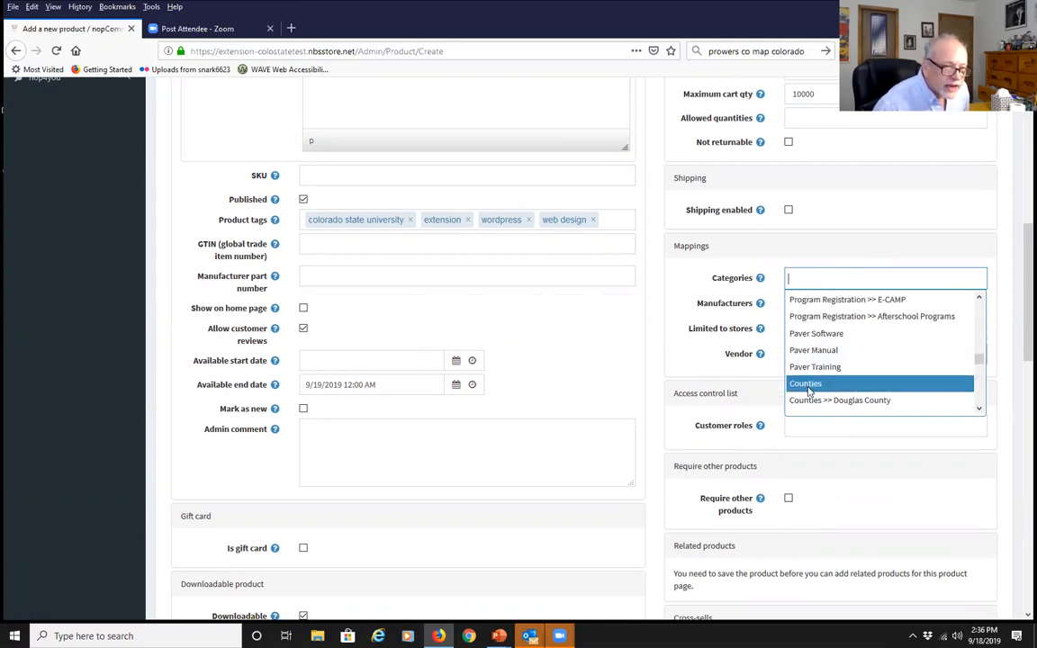
scroll(808, 389, down, 2)
scroll(809, 392, down, 5)
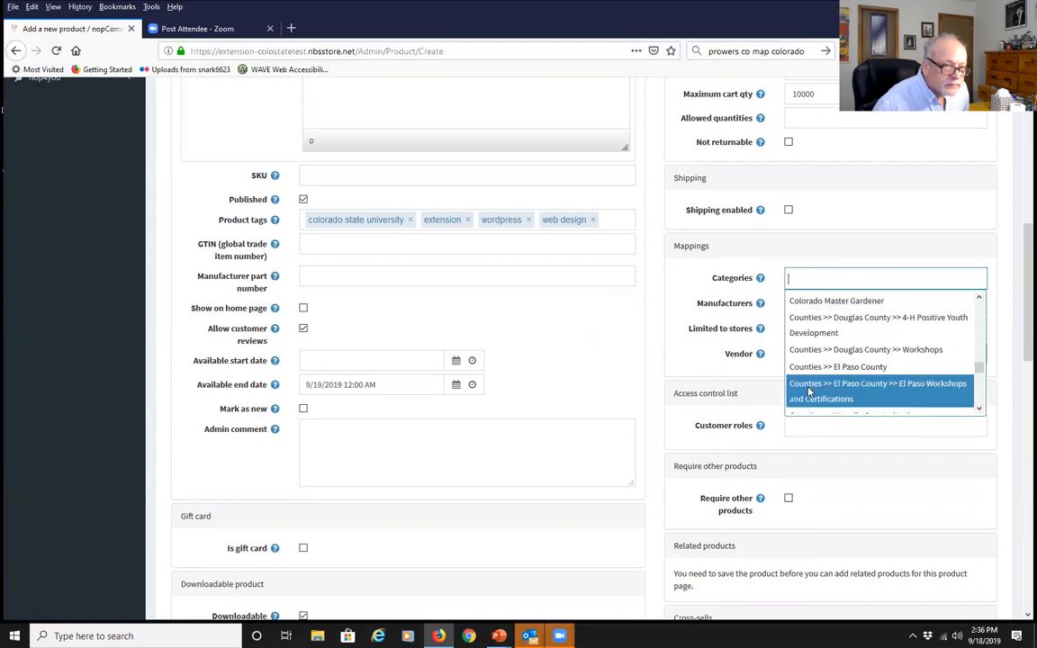
scroll(808, 388, up, 2)
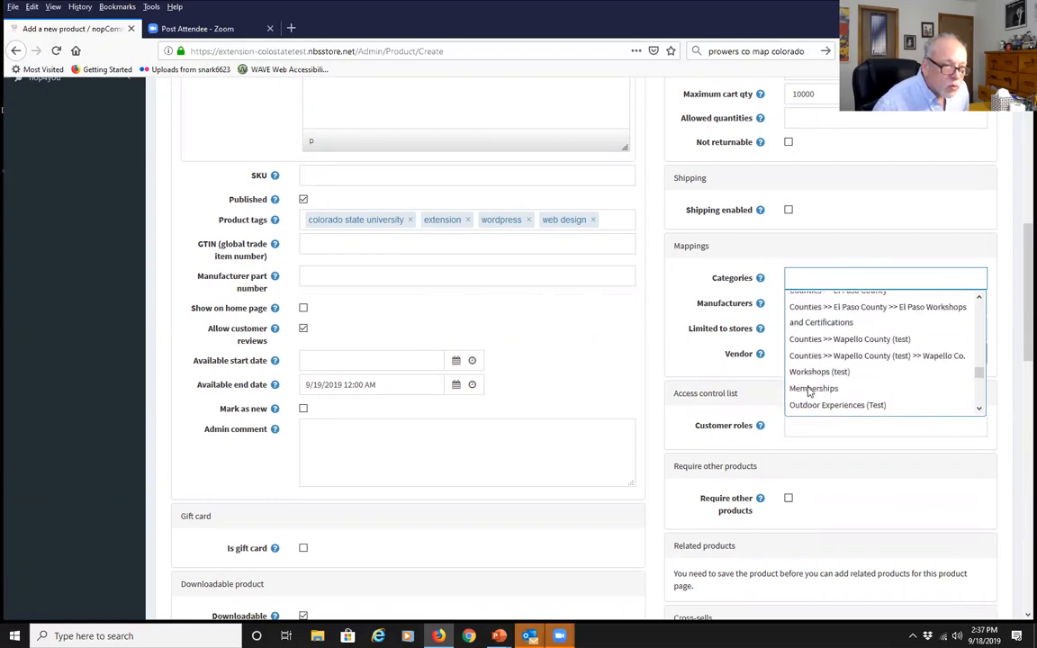
click(851, 368)
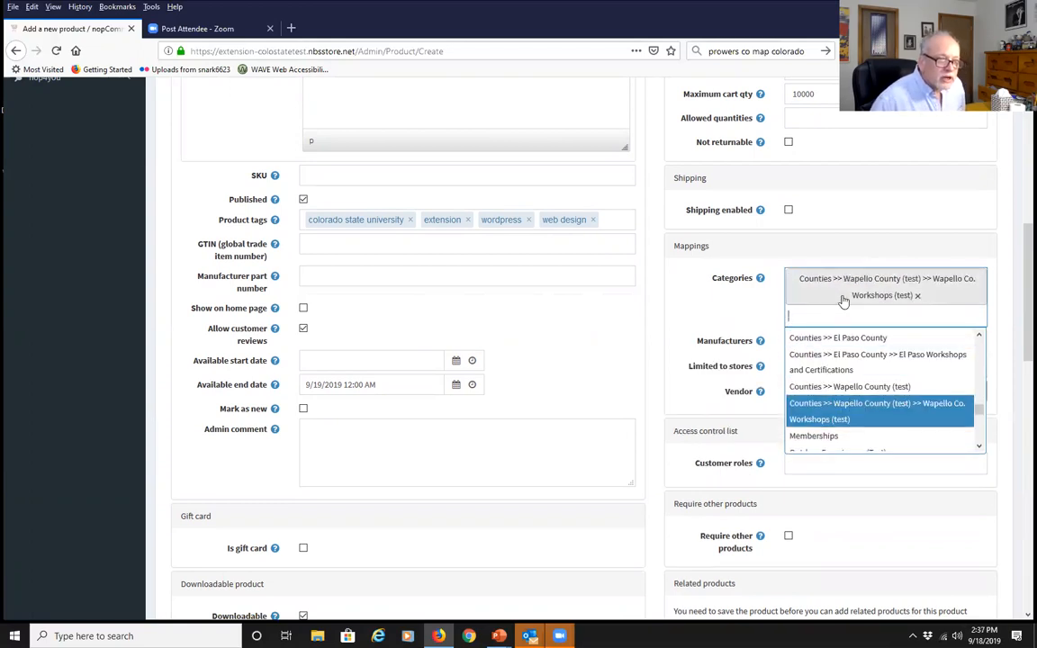
click(684, 294)
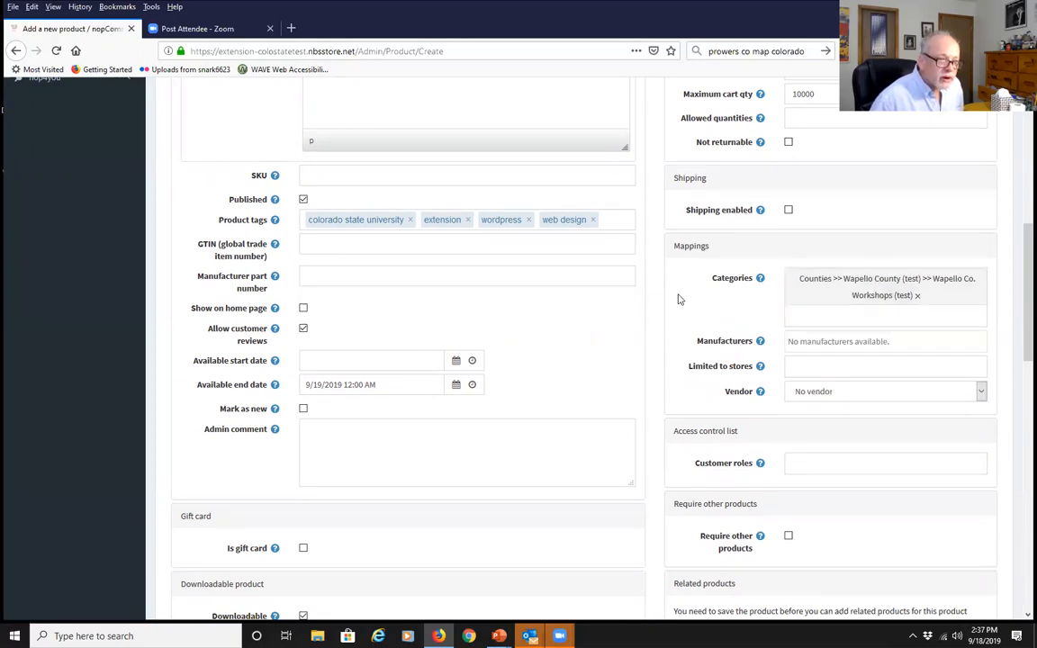
Restrict the product's store mapping to the Extension store
click(833, 366)
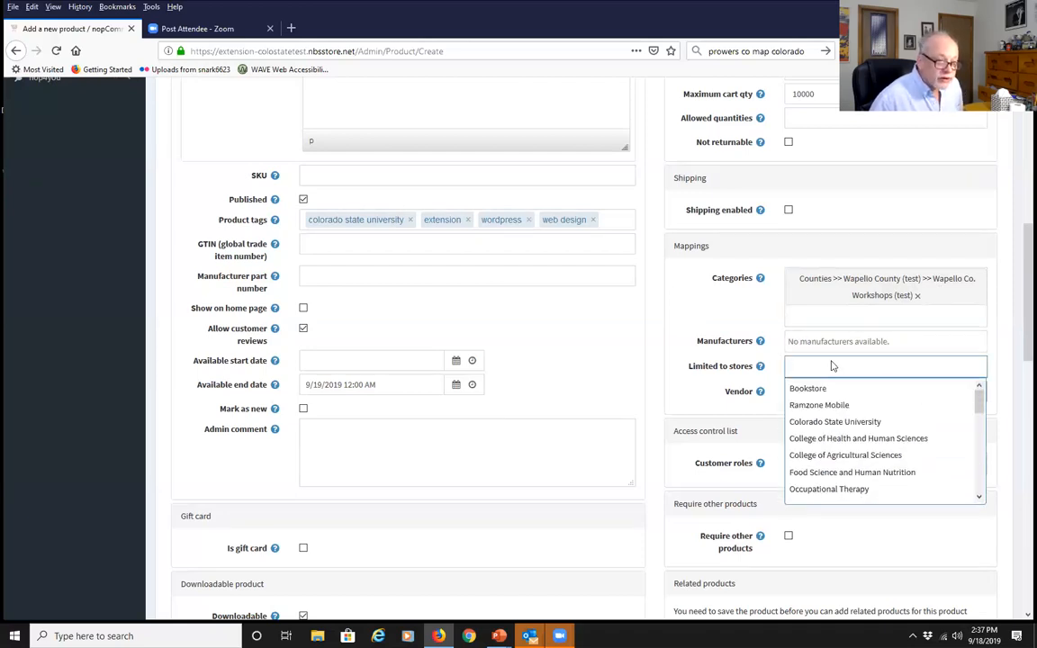
scroll(837, 371, down, 3)
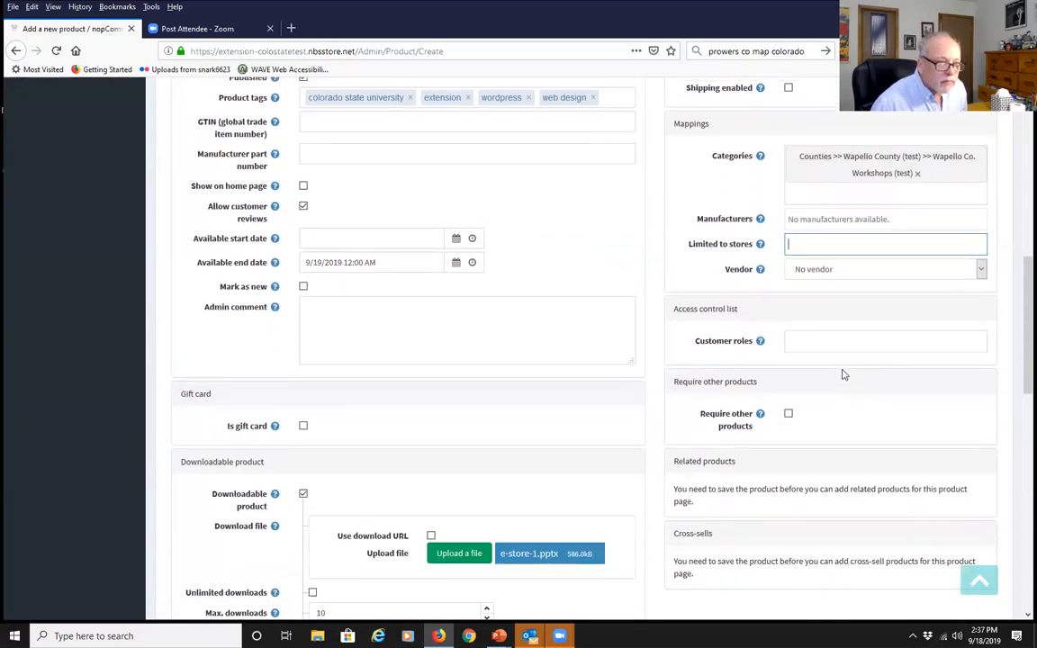
scroll(842, 374, up, 3)
click(825, 366)
scroll(842, 436, down, 3)
scroll(847, 449, down, 5)
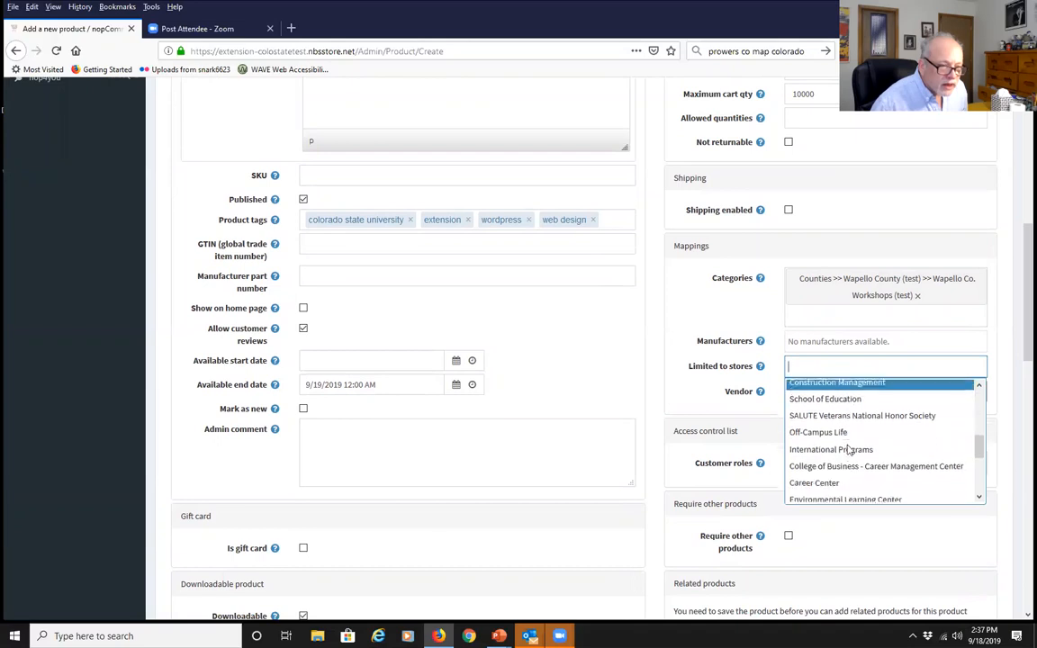
scroll(847, 449, down, 1)
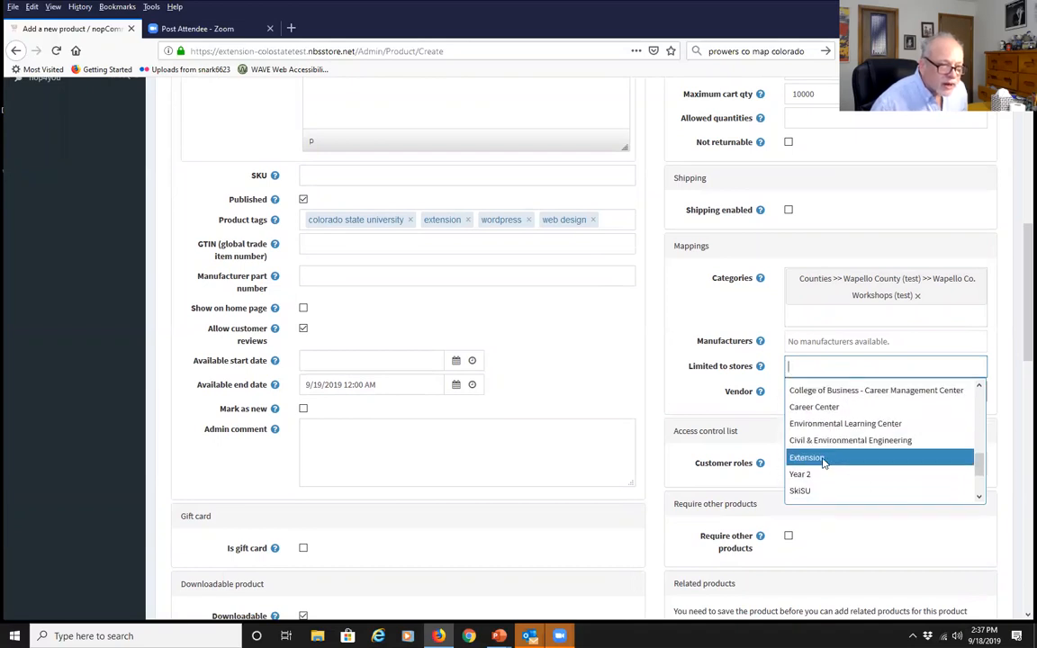
click(823, 459)
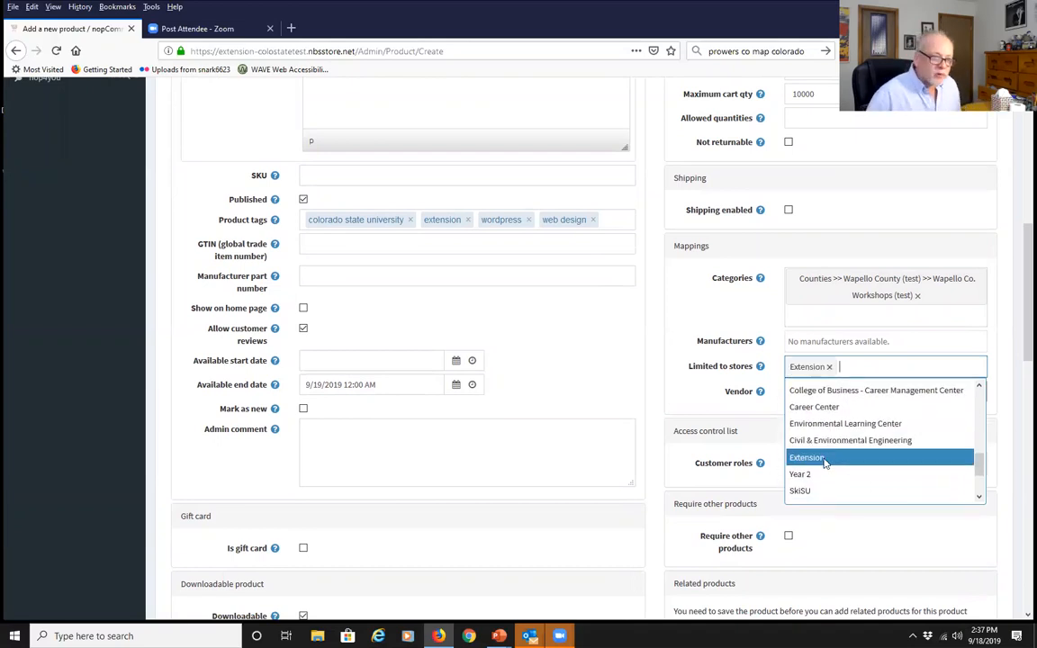
click(657, 531)
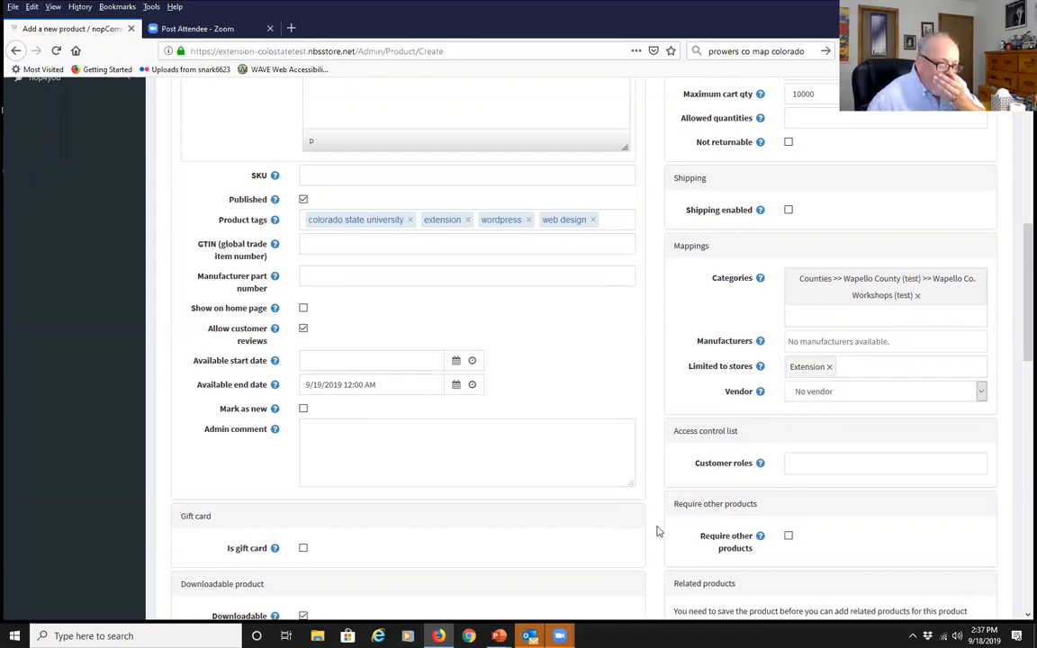
click(835, 464)
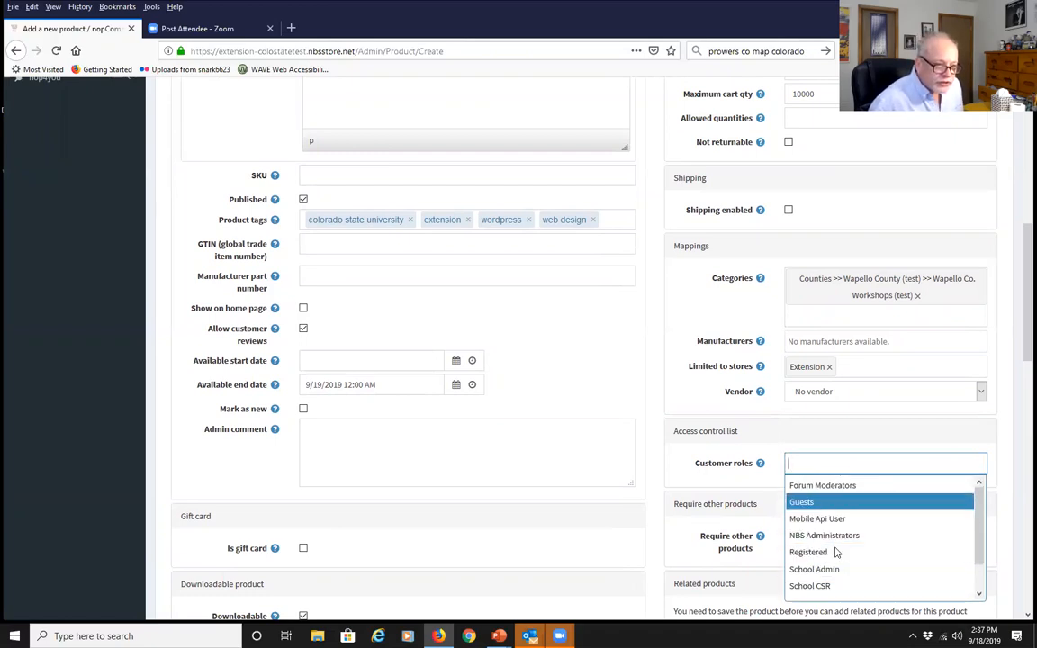
Leave customer roles empty and untick Downloadable product
click(655, 537)
scroll(655, 536, down, 4)
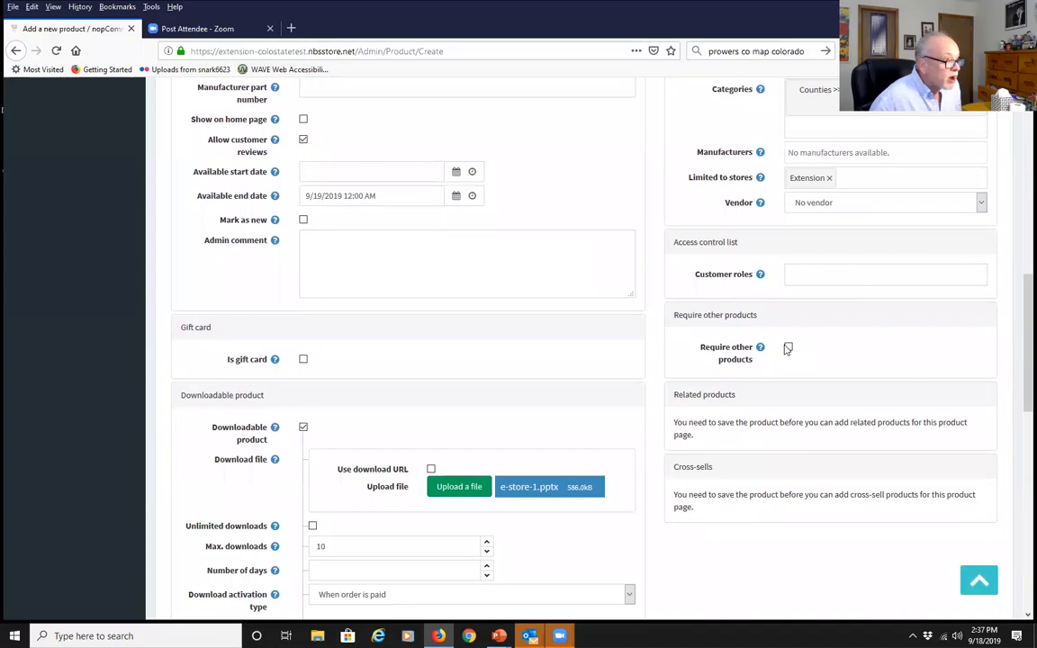
scroll(584, 370, up, 1)
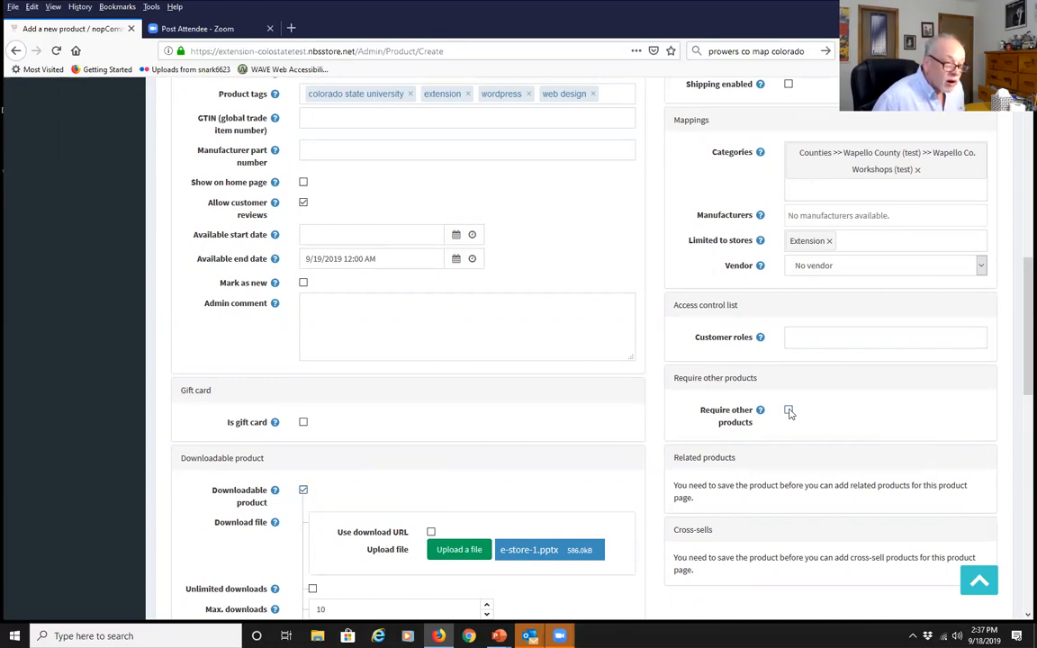
click(303, 490)
Save the product with Save and Continue Edit
scroll(613, 435, down, 3)
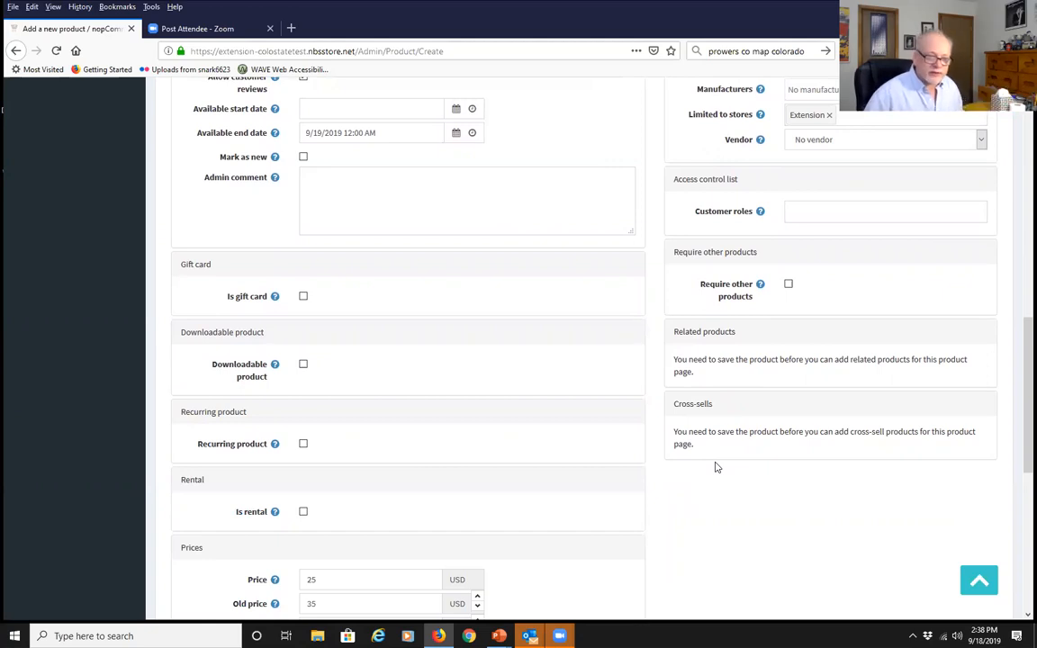
scroll(716, 467, up, 10)
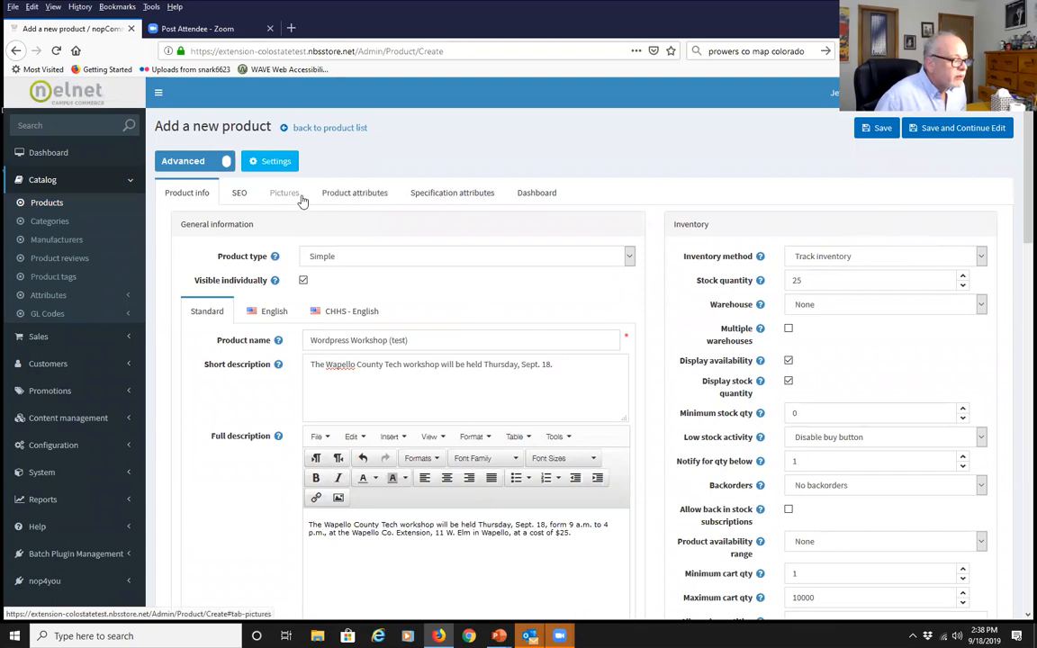
click(952, 129)
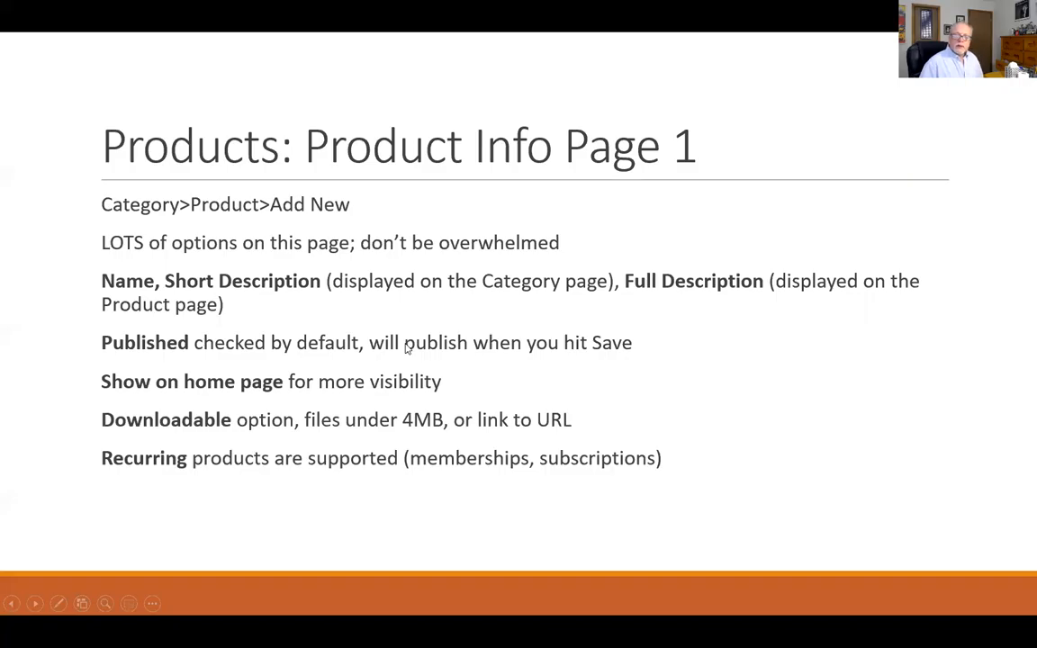
Step through the Product Info slides to the SEO and Pictures tabs slide, then return to Firefox
key(Right)
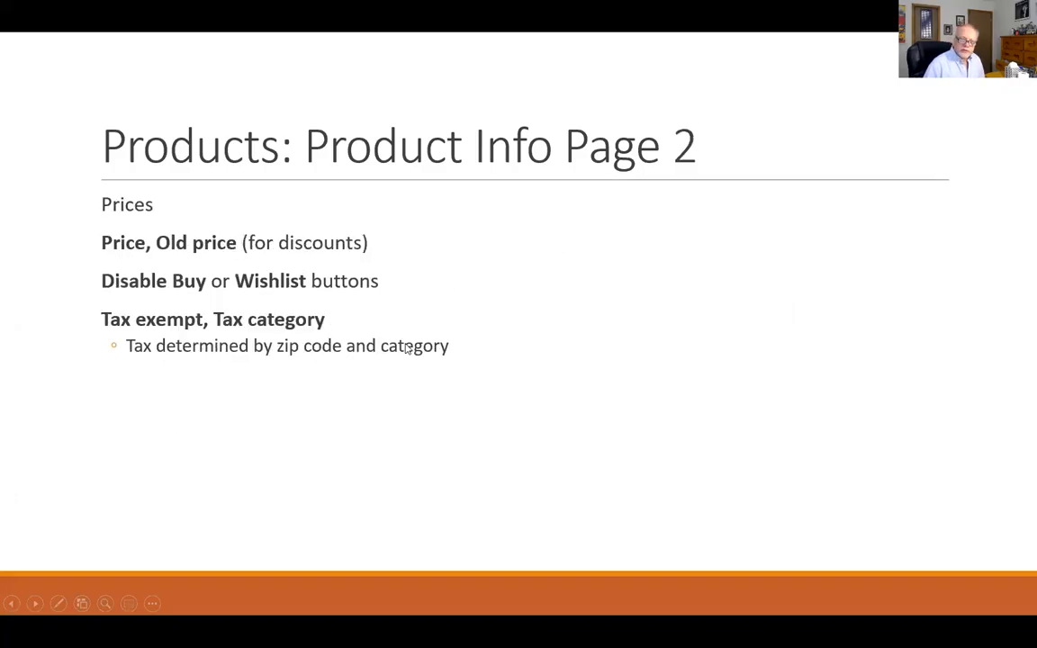
key(Left)
key(Right)
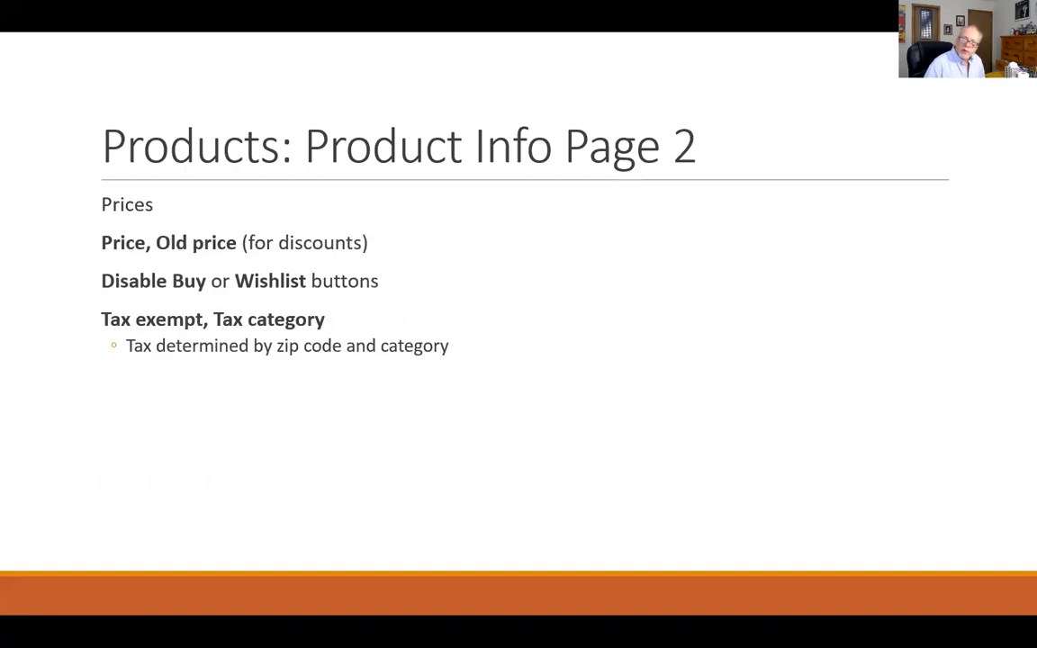
key(Right)
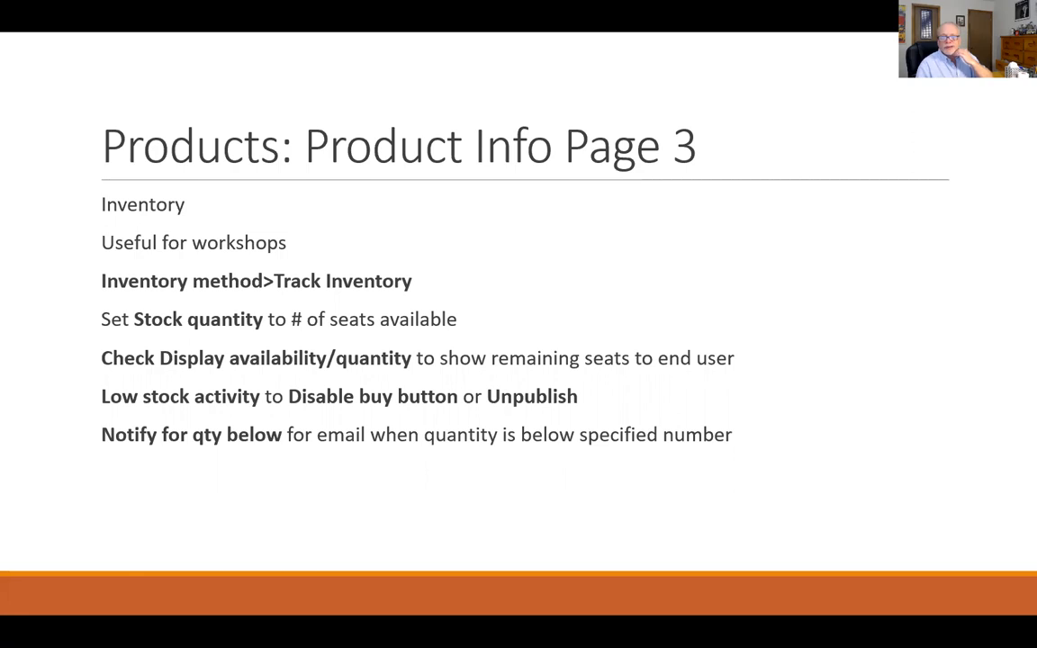
key(Right)
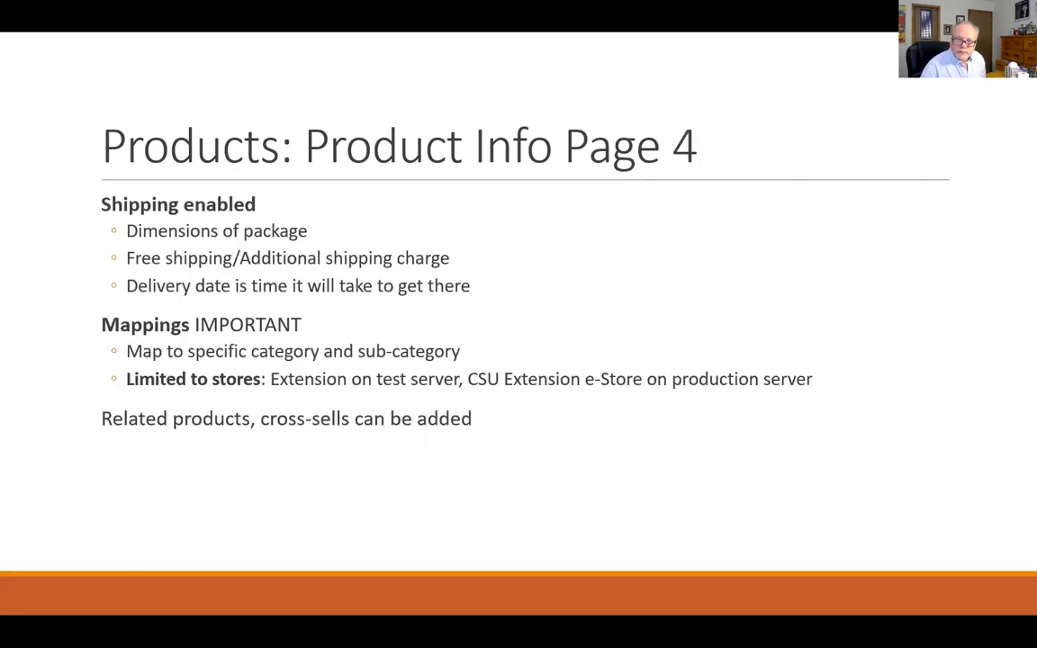
key(Right)
key(Left)
key(Right)
key(Left)
key(Right)
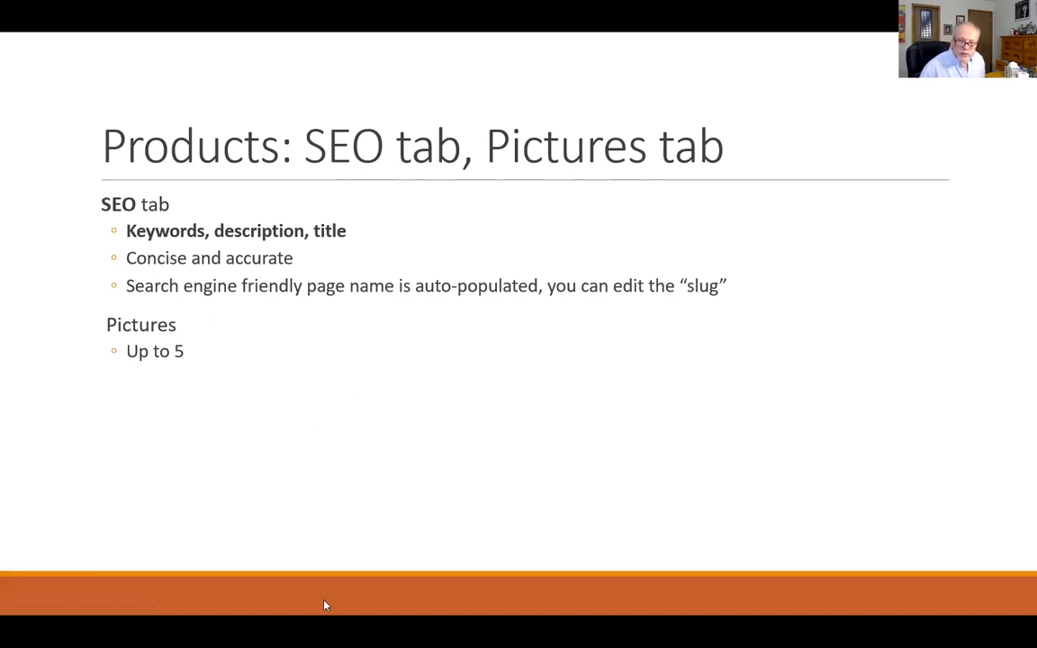
key(alt+Tab)
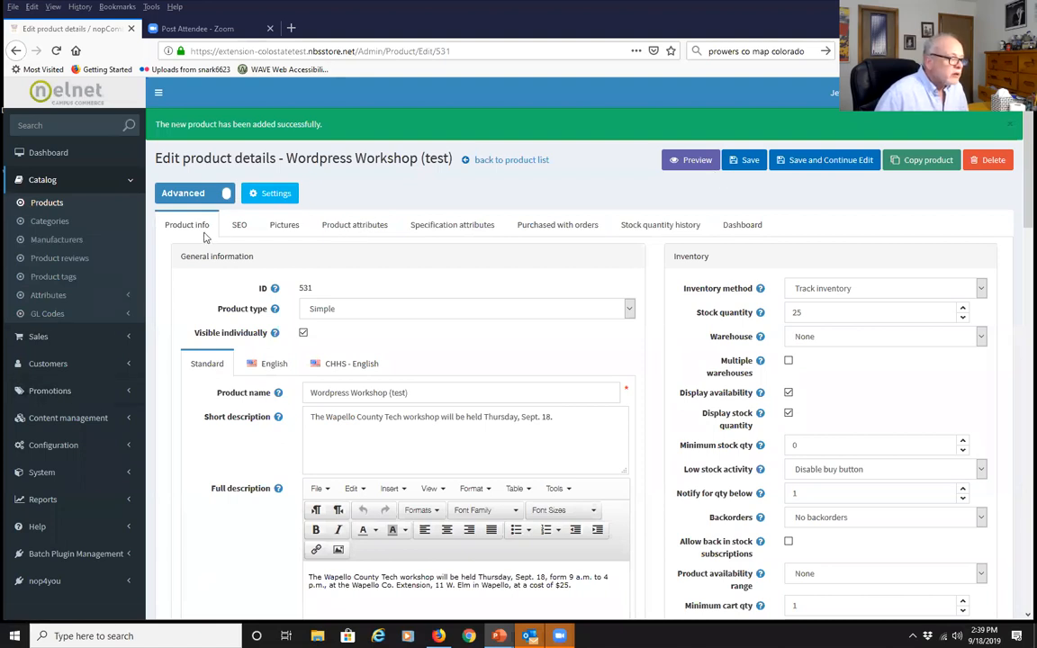
On the SEO tab, autofill the Wapello County meta keywords and paste the workshop meta description
click(238, 225)
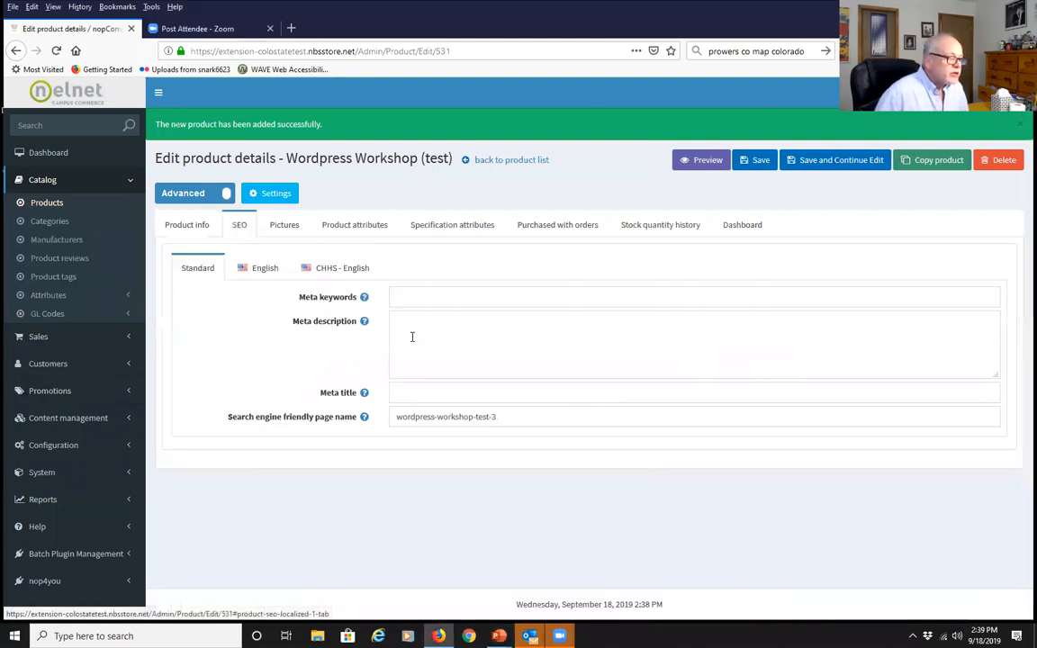
click(407, 294)
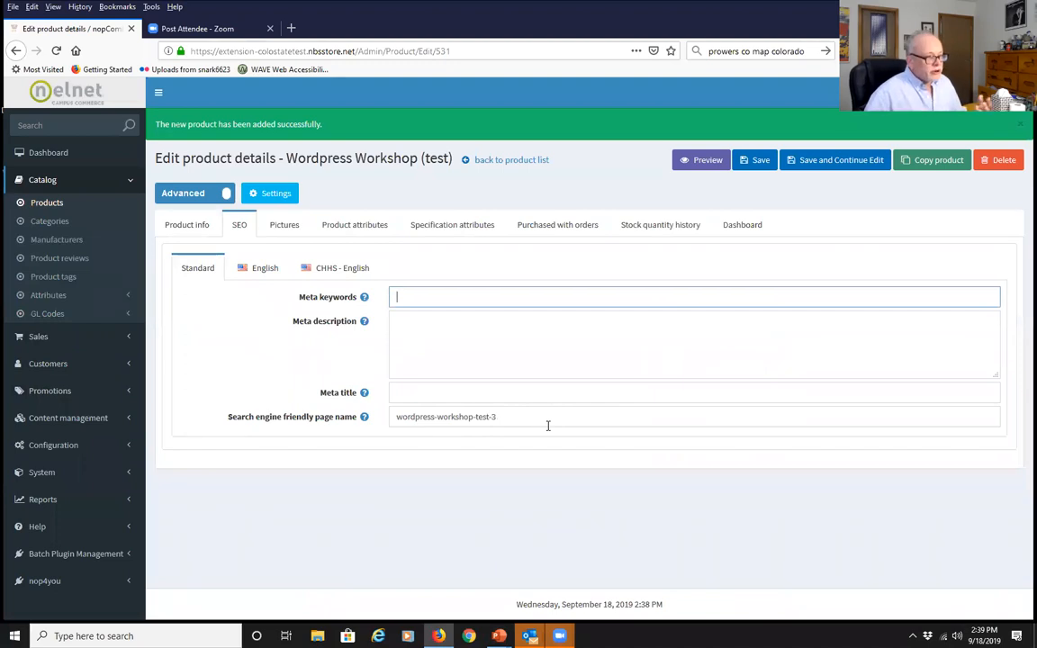
text(co)
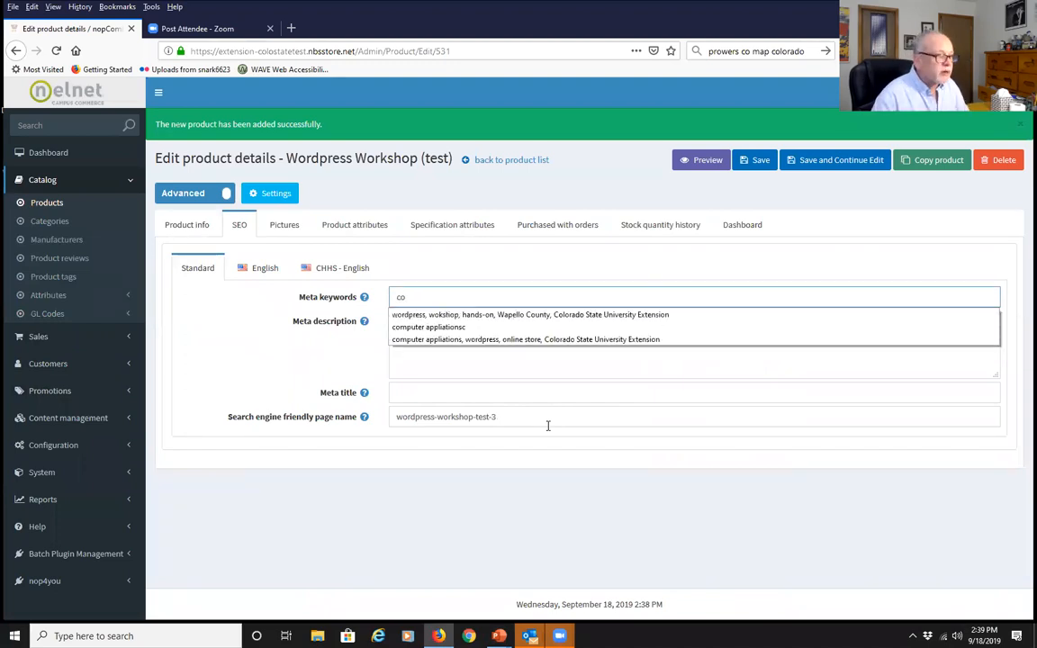
key(Down)
key(Return)
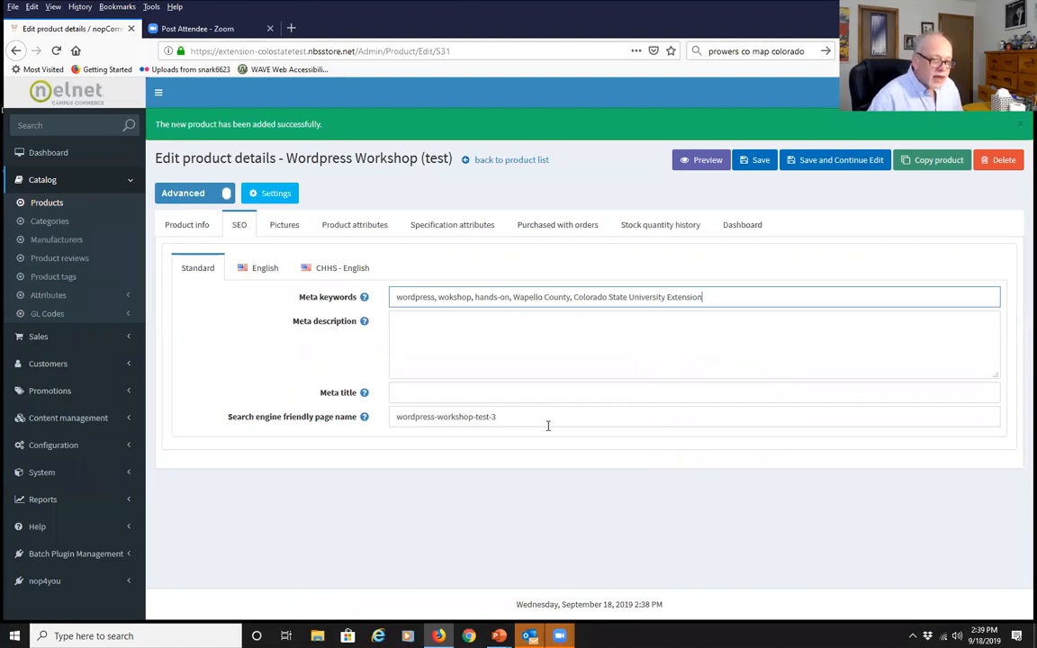
click(436, 327)
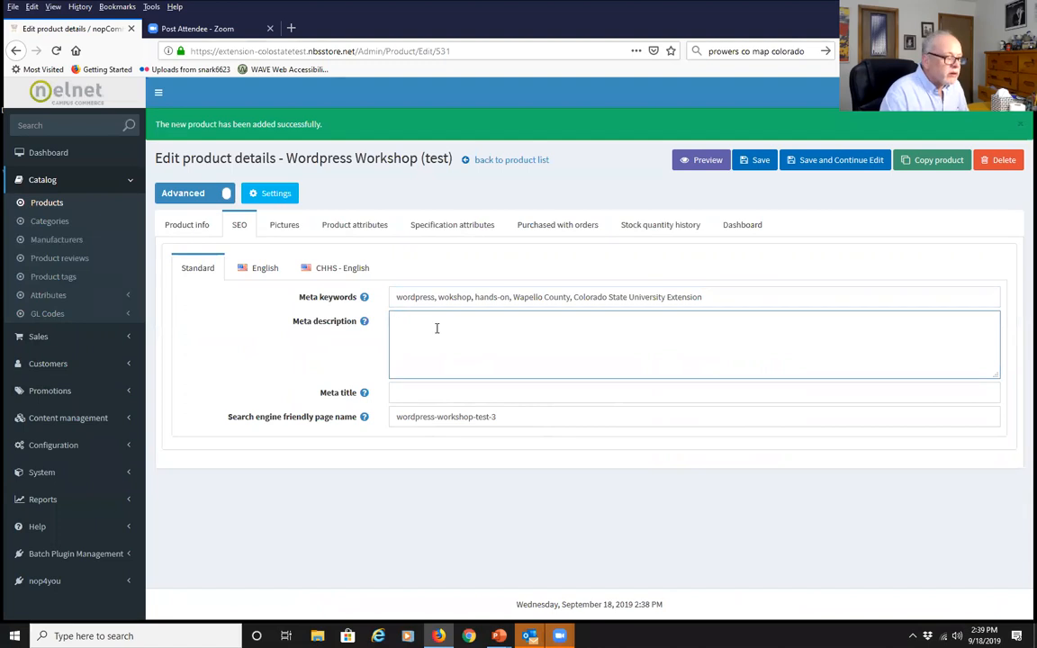
text(The Wapello County Tech workshop will be held Thursday, Sept. 18, form 9 a.m. to 4 p.m., at the Wapello Co. Extension, 11 W. Elm in Wapello, at a cost of $25.)
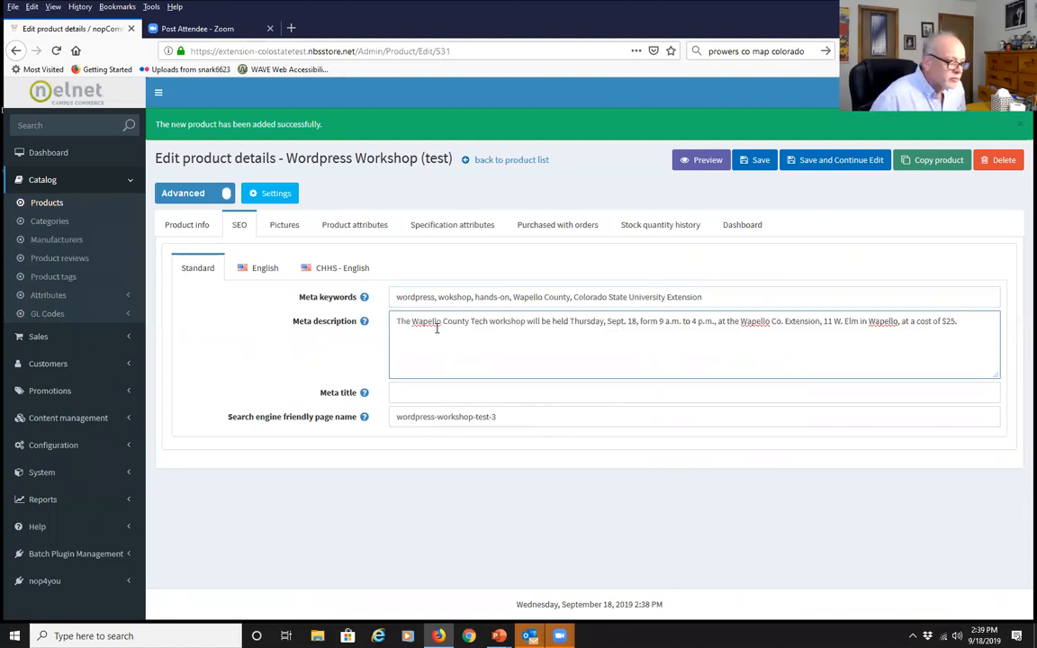
Set the meta title to 'Wapello County Tech workshop - Wordpress'
click(409, 398)
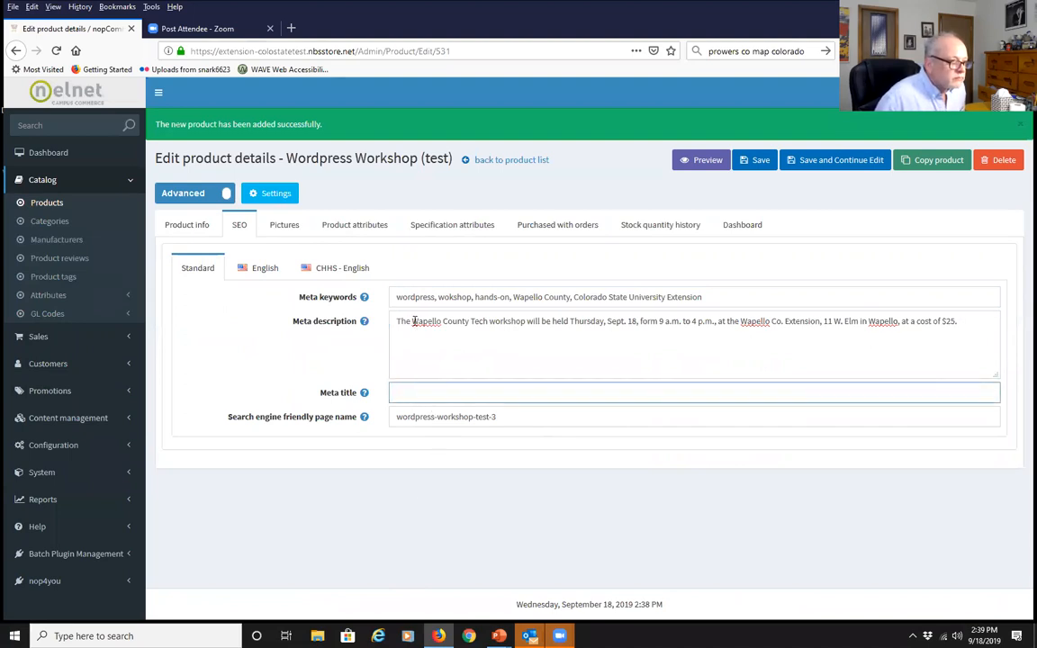
drag(413, 321, 521, 330)
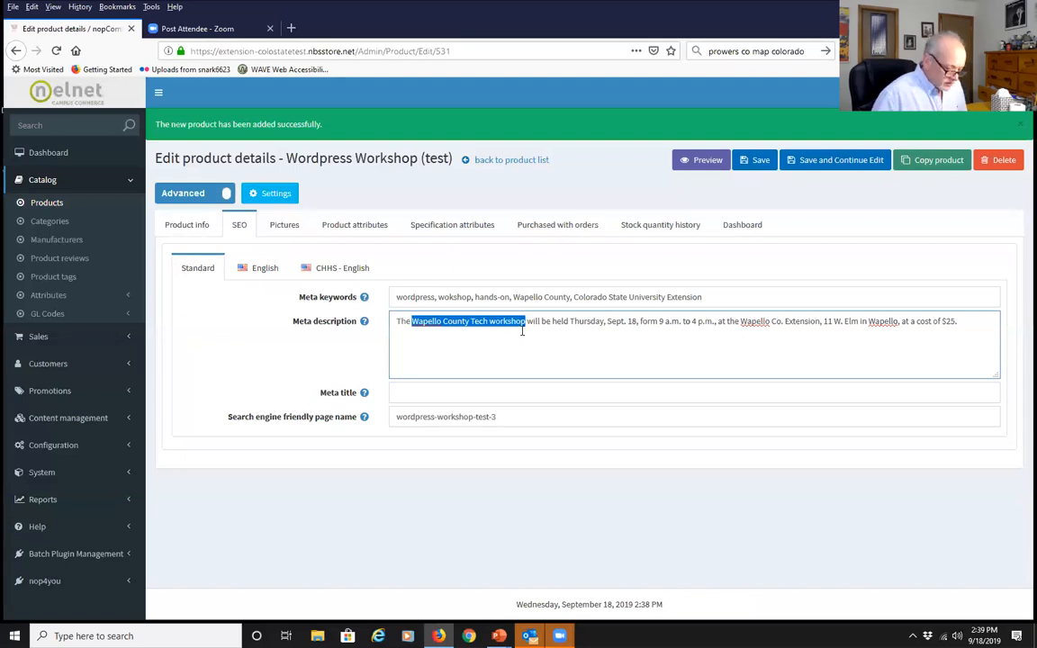
key(ctrl+c)
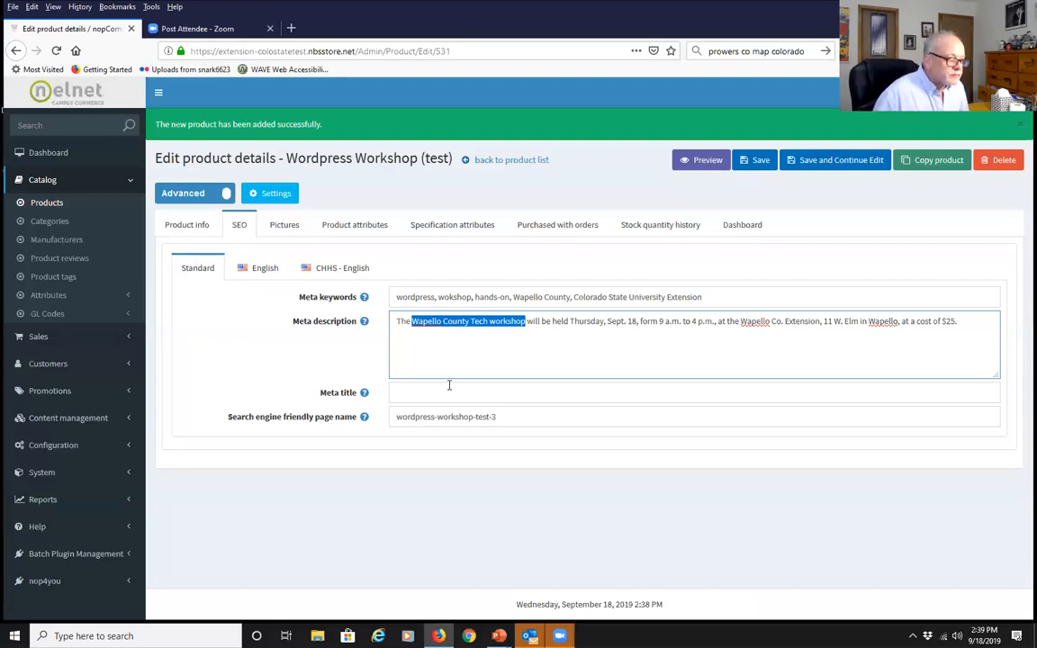
click(449, 387)
key(ctrl+v)
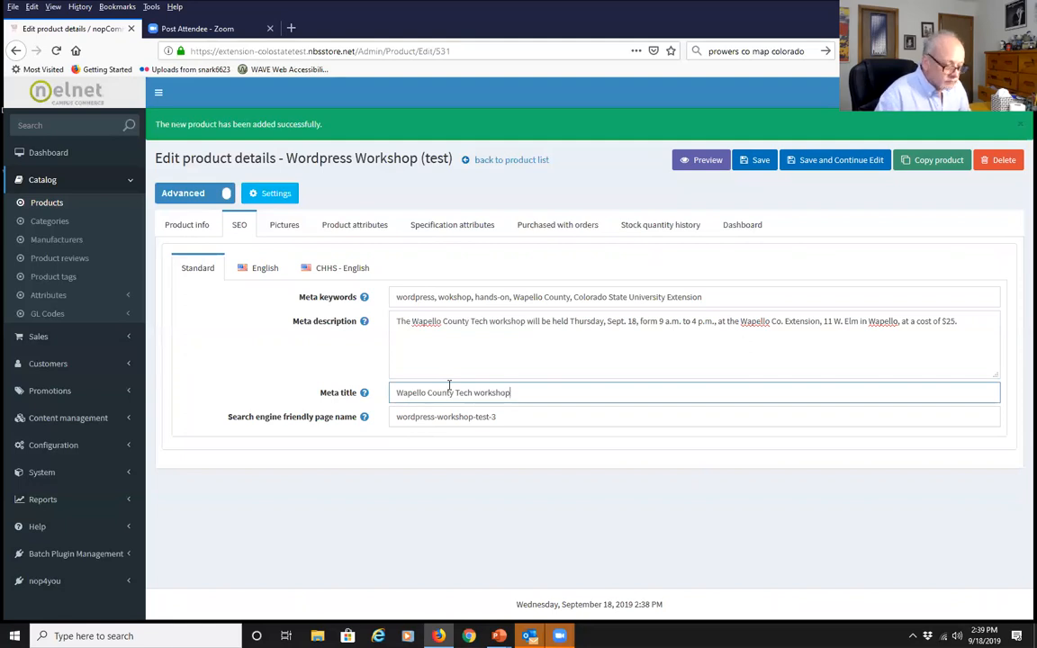
text(- Wor)
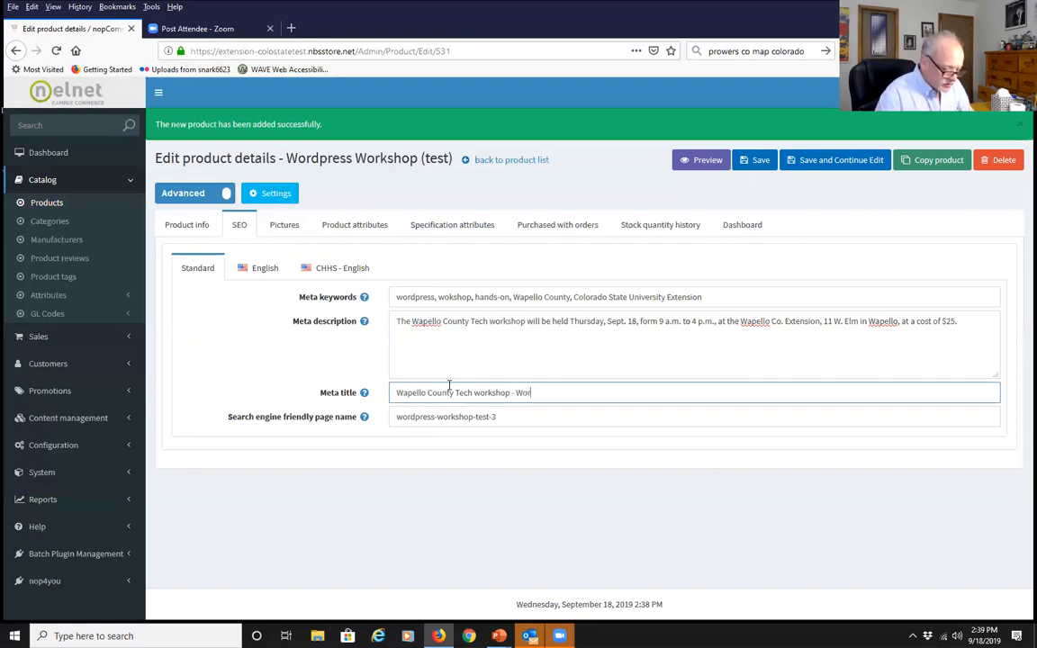
text(dpress)
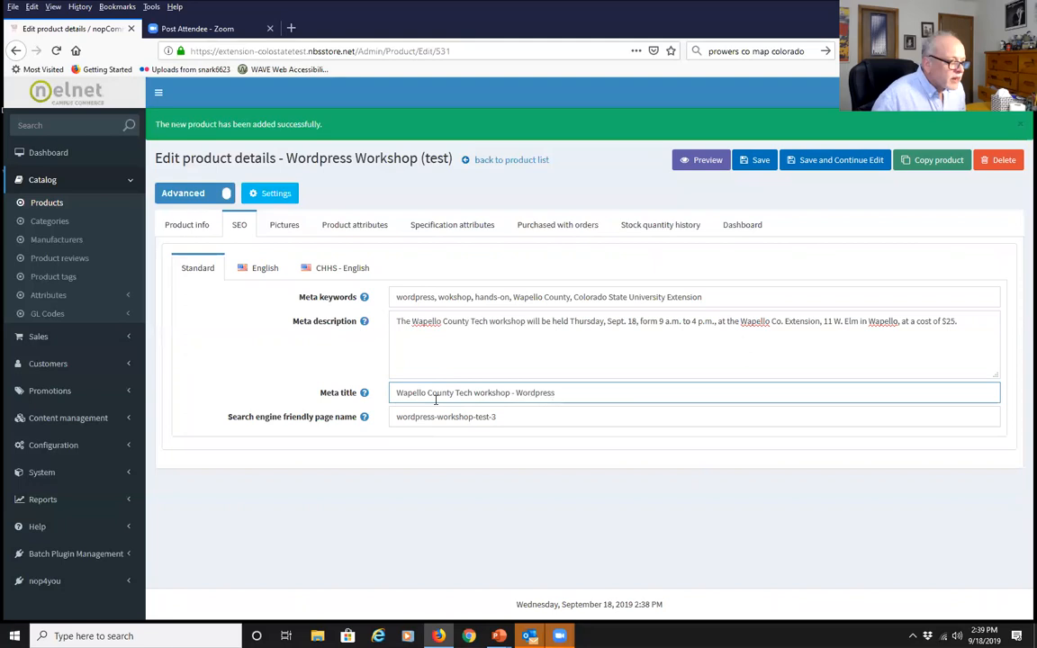
click(224, 576)
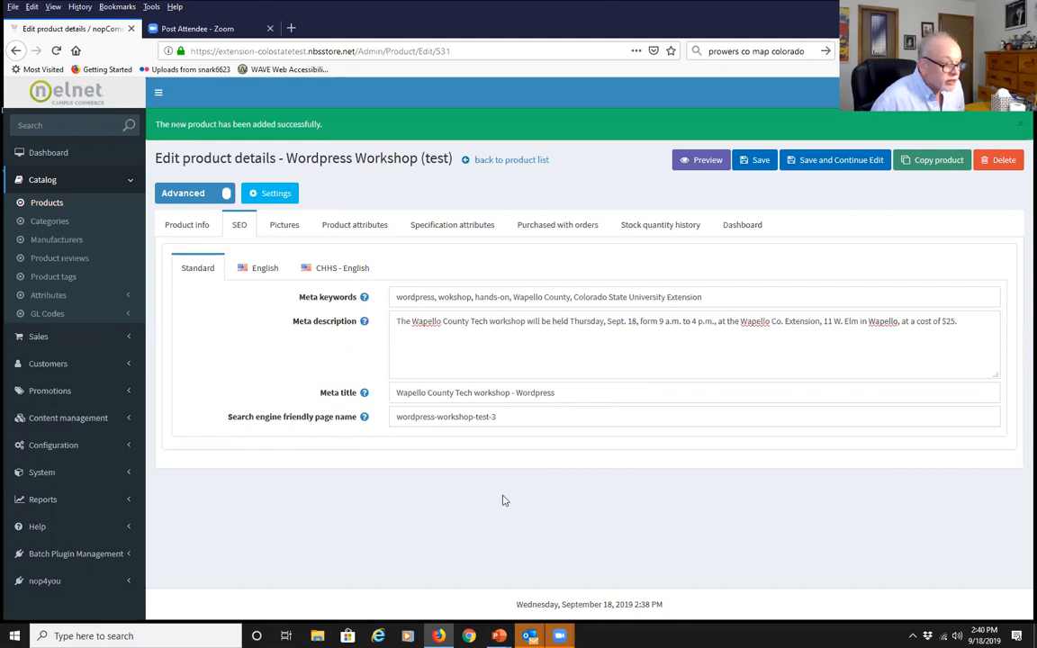
Change the page-name slug from its test-3 ending to 'Wapello-wordpress-tech-workshop'
drag(502, 416, 476, 423)
key(BackSpace)
key(BackSpace)
key(Left)
key(Left)
key(Left)
key(Left)
key(Left)
key(Left)
key(Left)
key(Left)
key(Left)
key(Left)
key(Left)
key(Left)
key(Left)
key(Left)
key(Left)
key(Left)
key(Left)
key(Left)
text(Wapelo-)
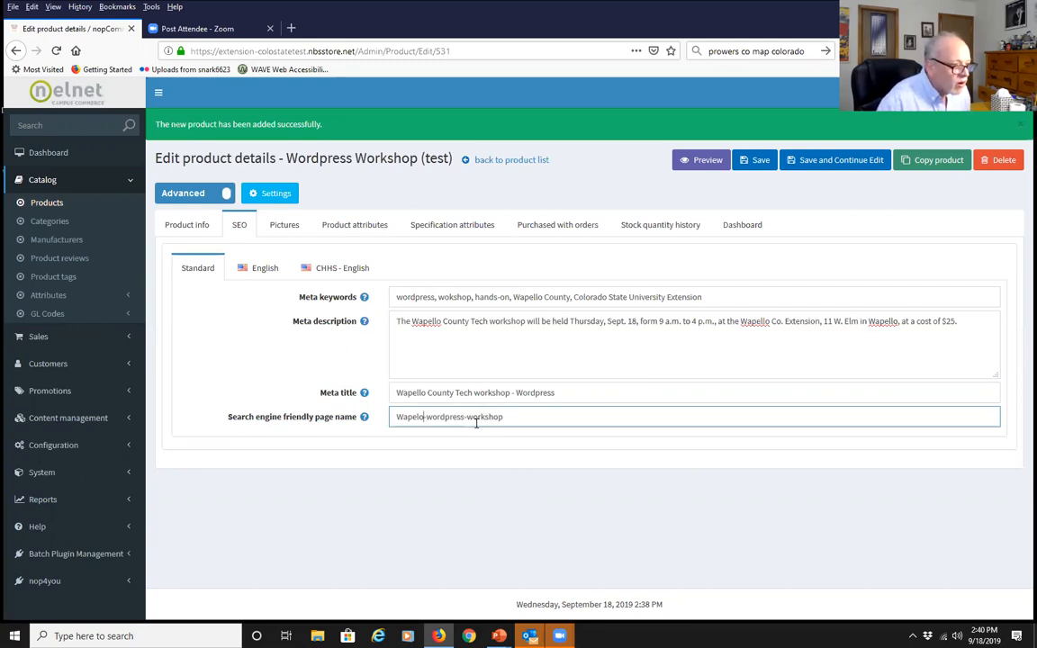
key(Left)
key(Left)
text(l)
key(Right)
key(Right)
key(Right)
key(Right)
key(Right)
key(Right)
key(Right)
key(Right)
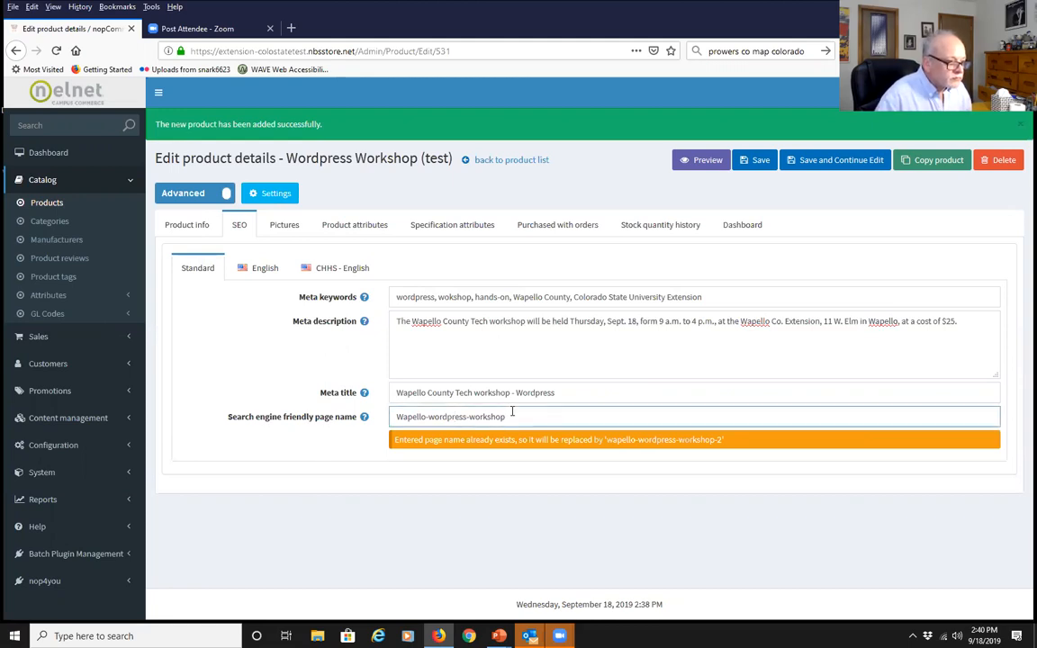
text(tech-)
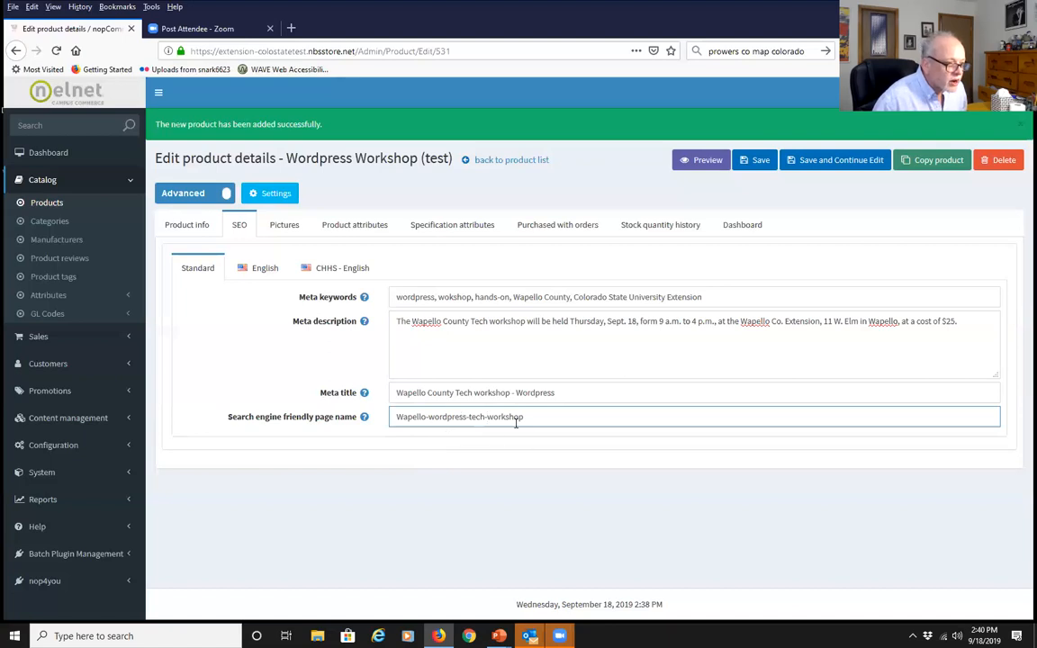
click(220, 369)
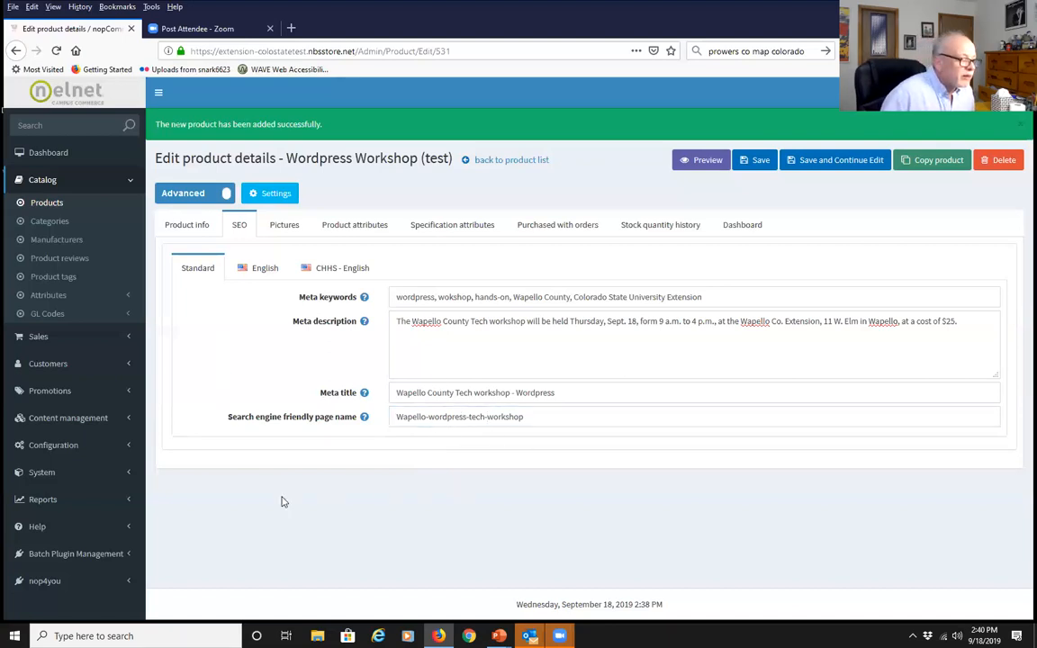
Inspect the picture's Alt and Title fields, then view the still-empty Product attributes section
click(290, 226)
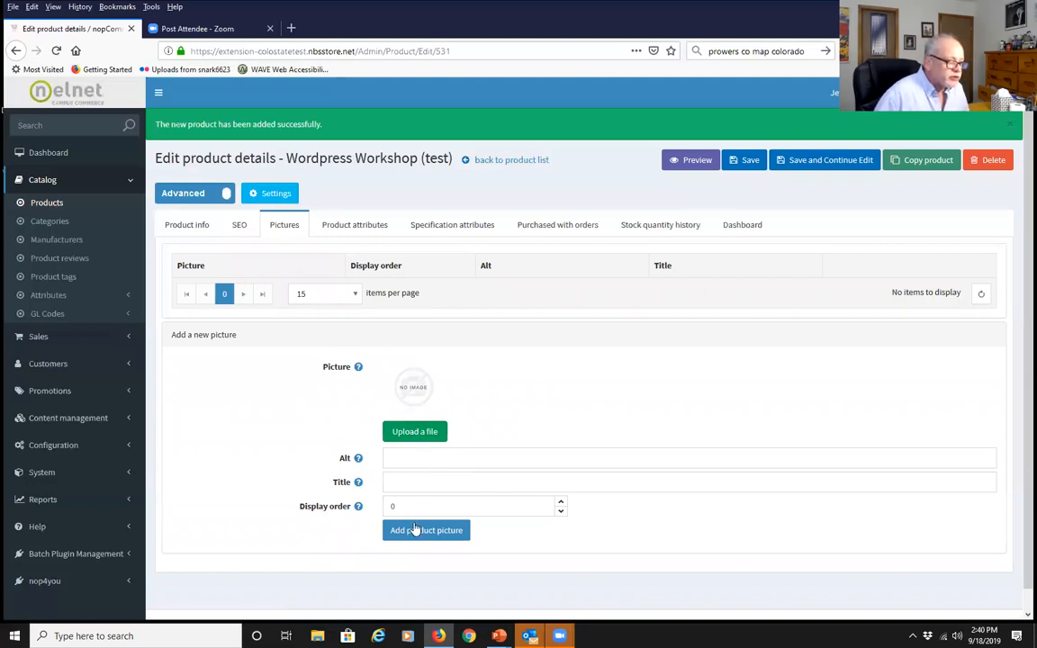
click(392, 454)
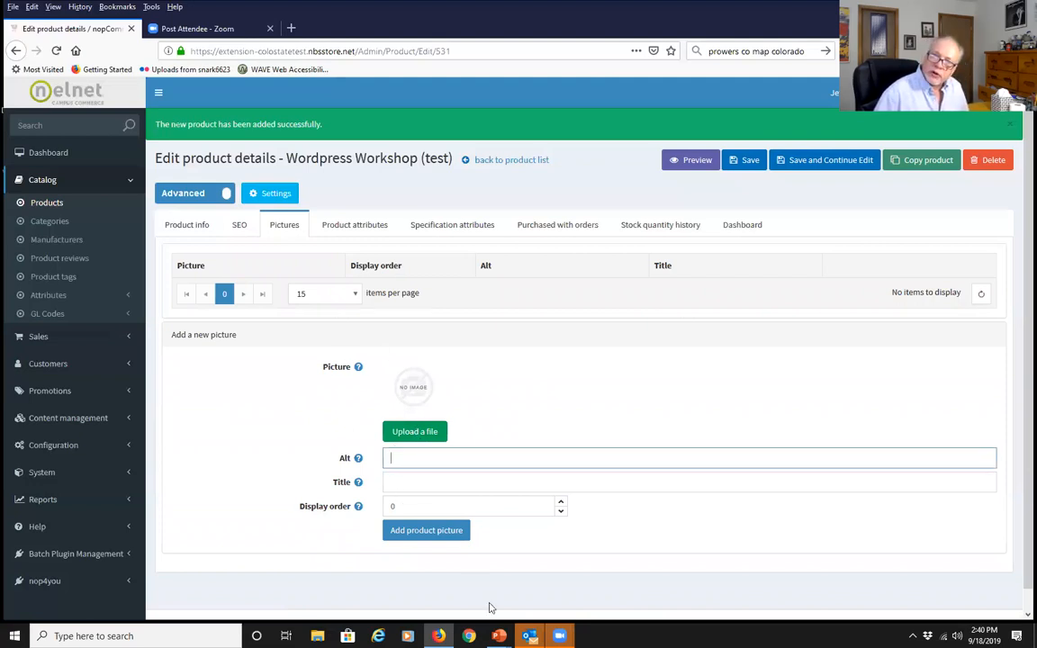
click(391, 482)
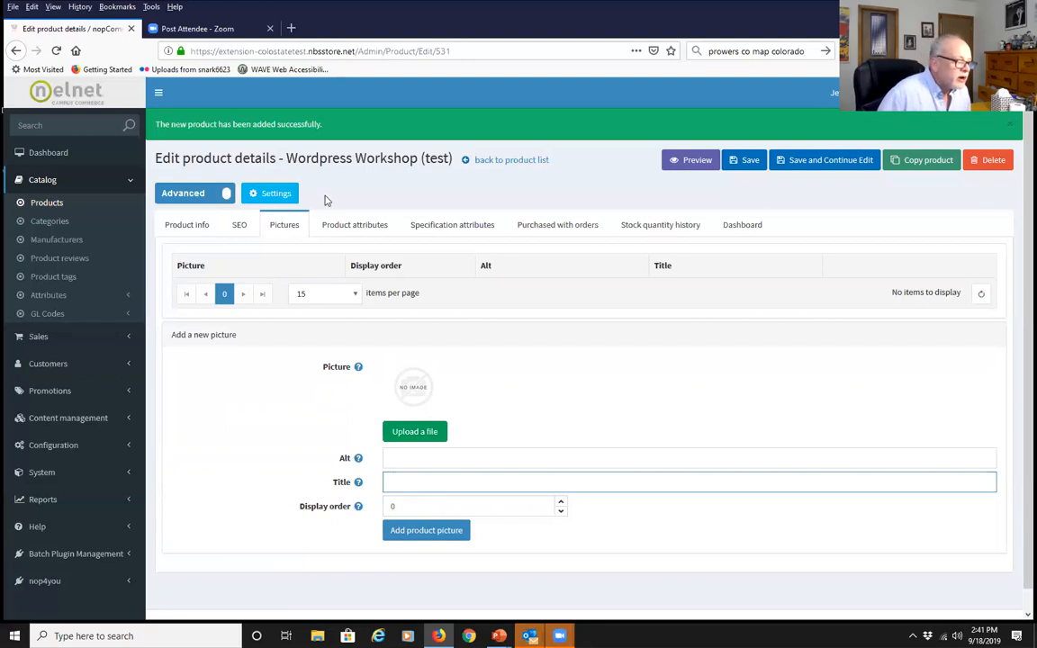
click(333, 225)
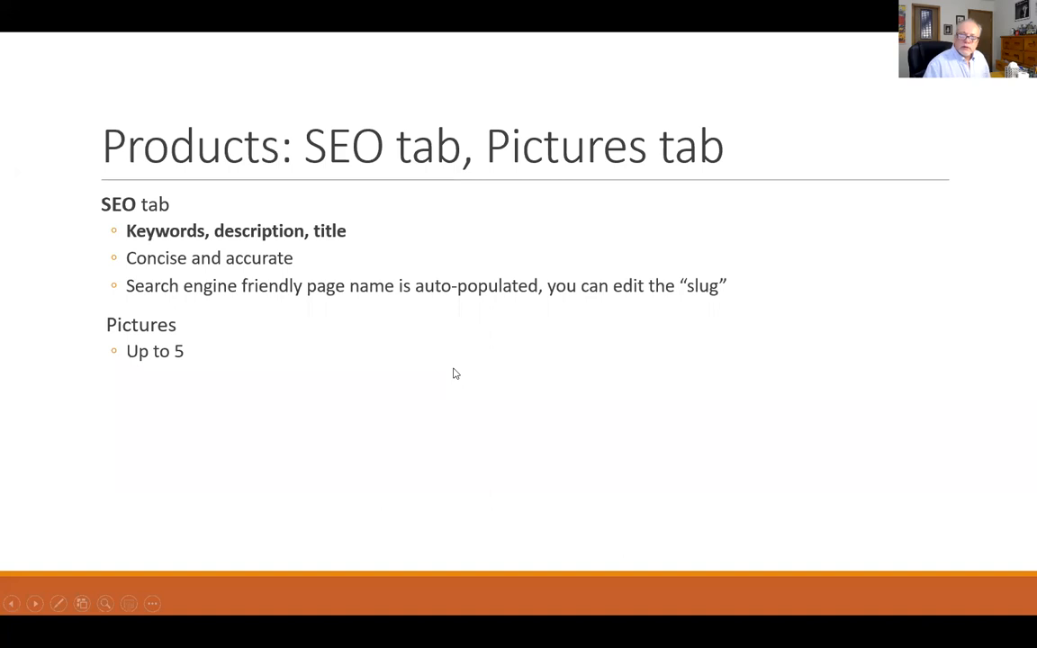
Move the PowerPoint slideshow to the Adding Product Attributes slide
key(Right)
key(Right)
key(Left)
key(Right)
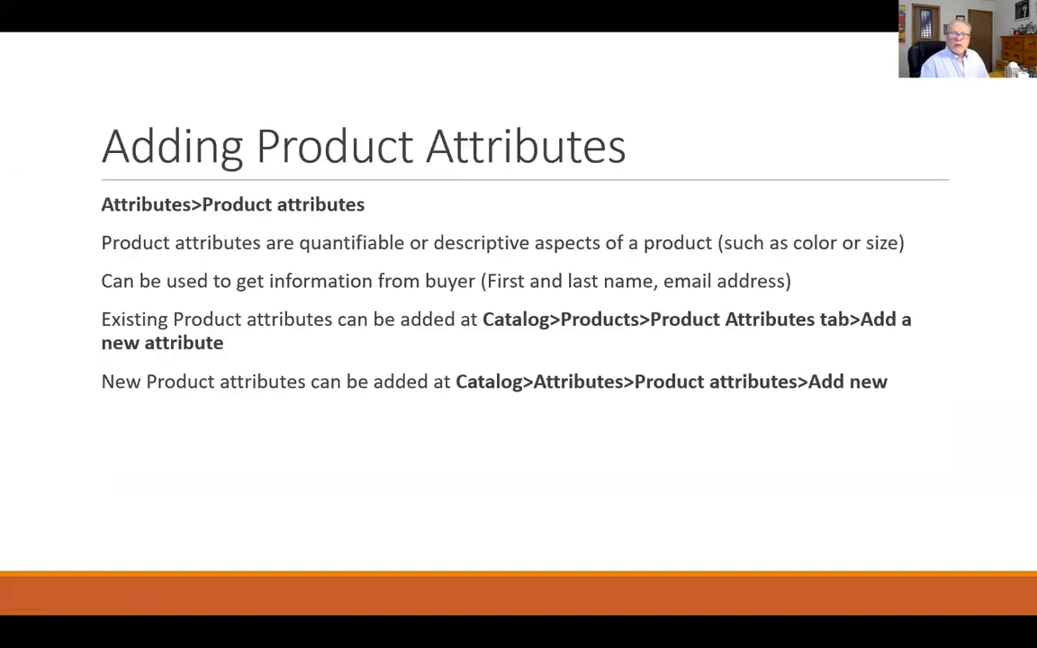
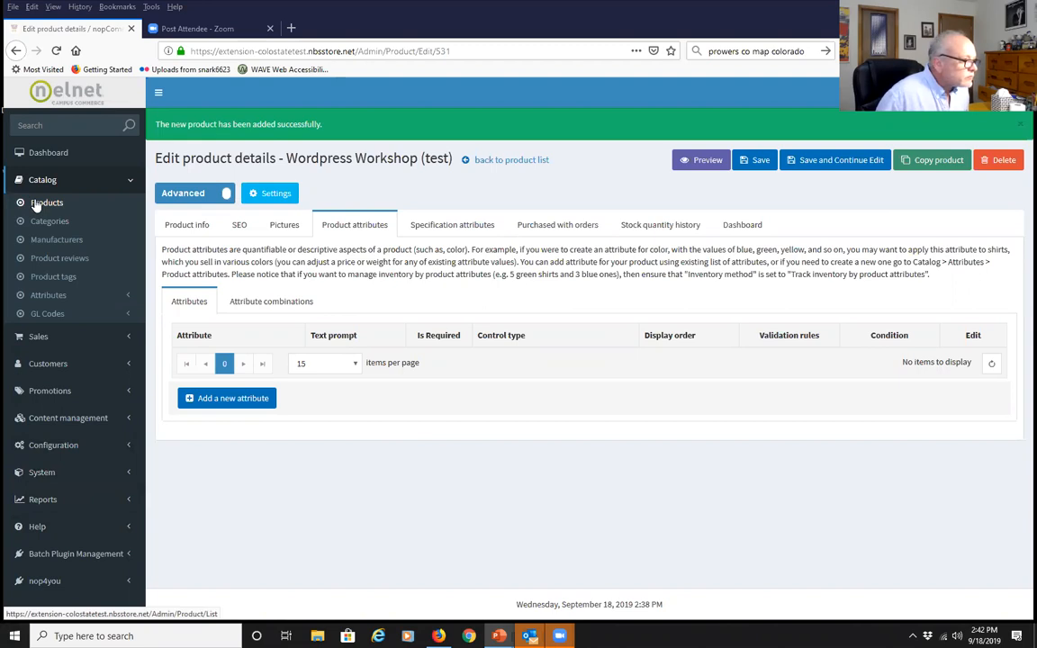
Return to the Wordpress Workshop (test) product and bring up its Product attributes section
click(38, 204)
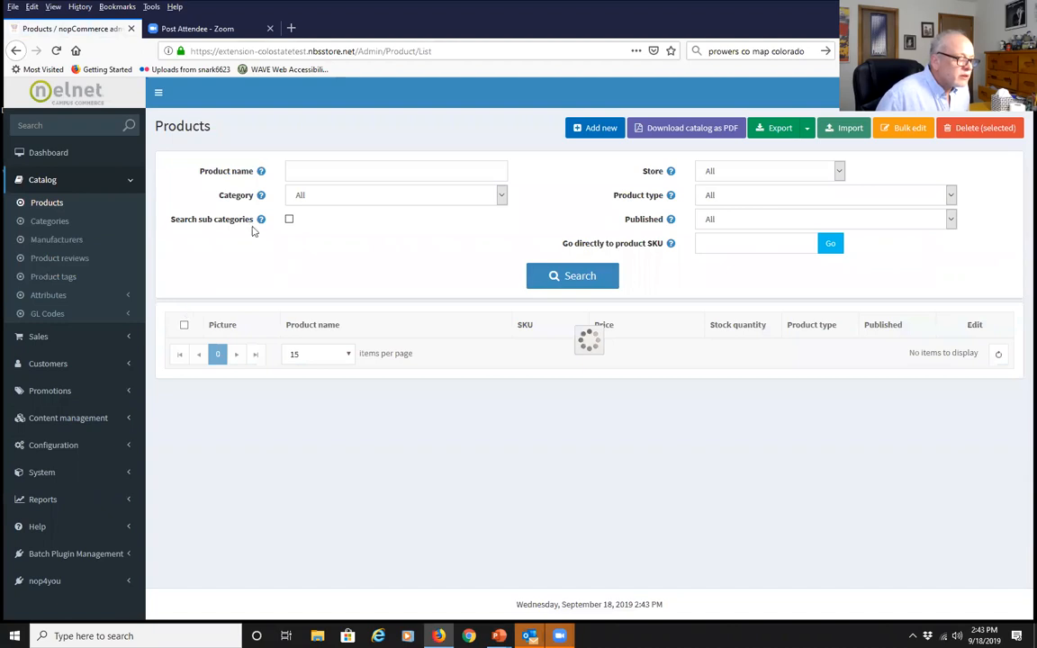
click(16, 52)
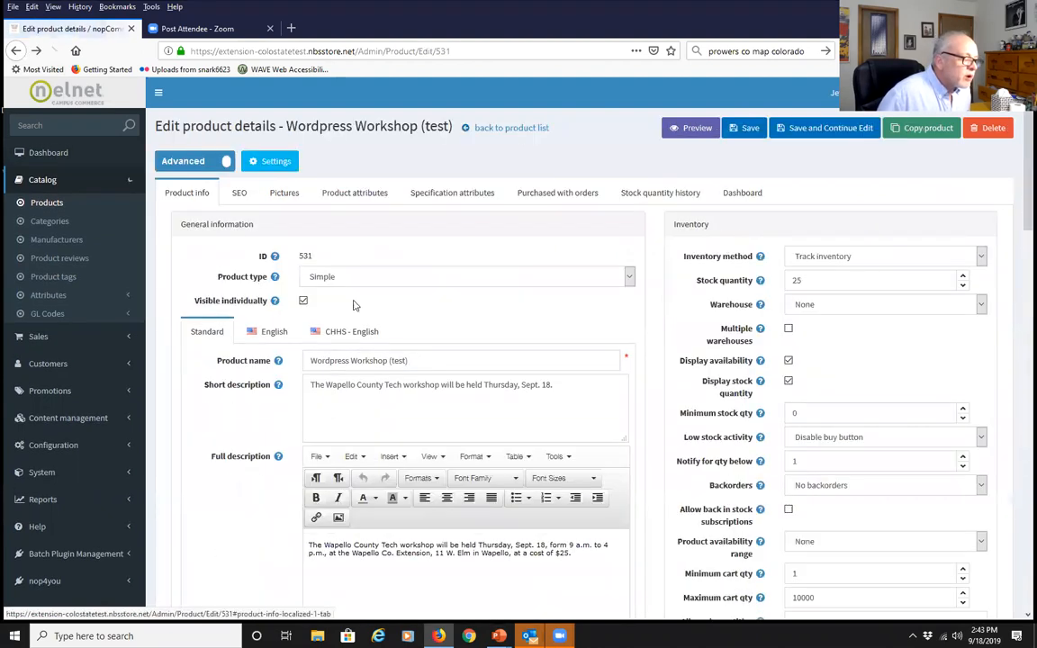
click(352, 194)
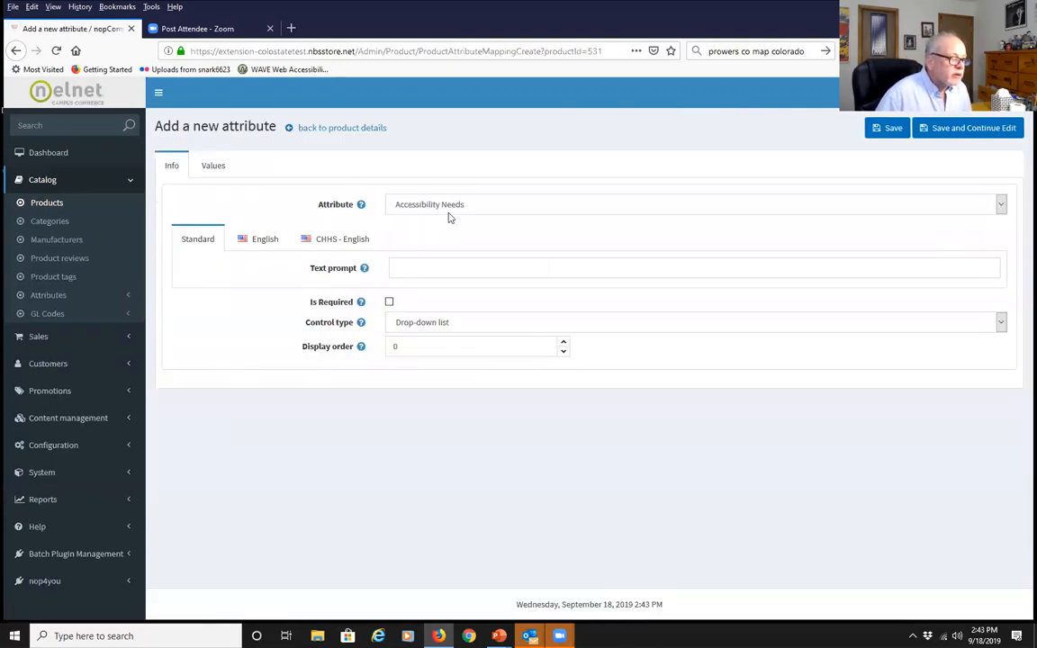
Choose Attendee Names as the attribute, with the prompt 'What is your first and last name?'
click(1002, 206)
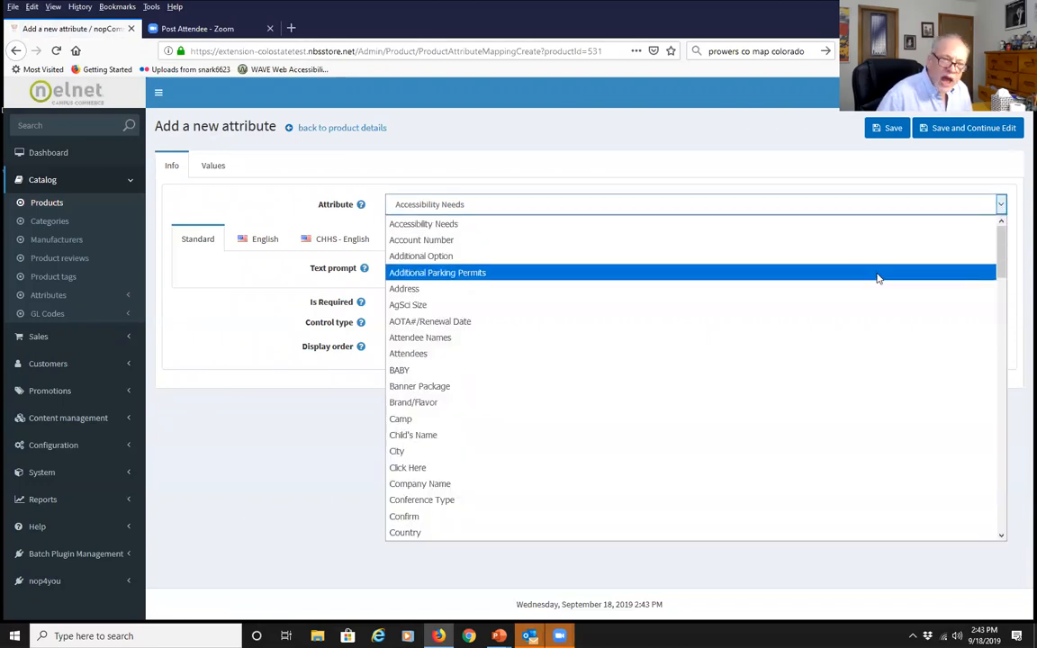
scroll(824, 290, down, 1)
scroll(824, 291, down, 7)
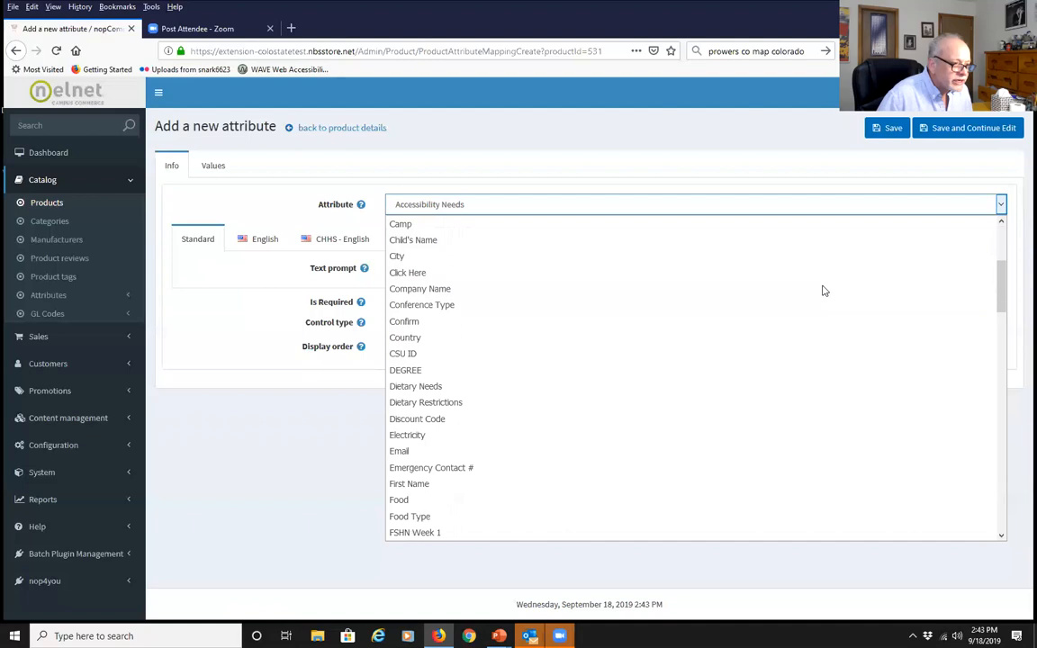
scroll(821, 291, down, 6)
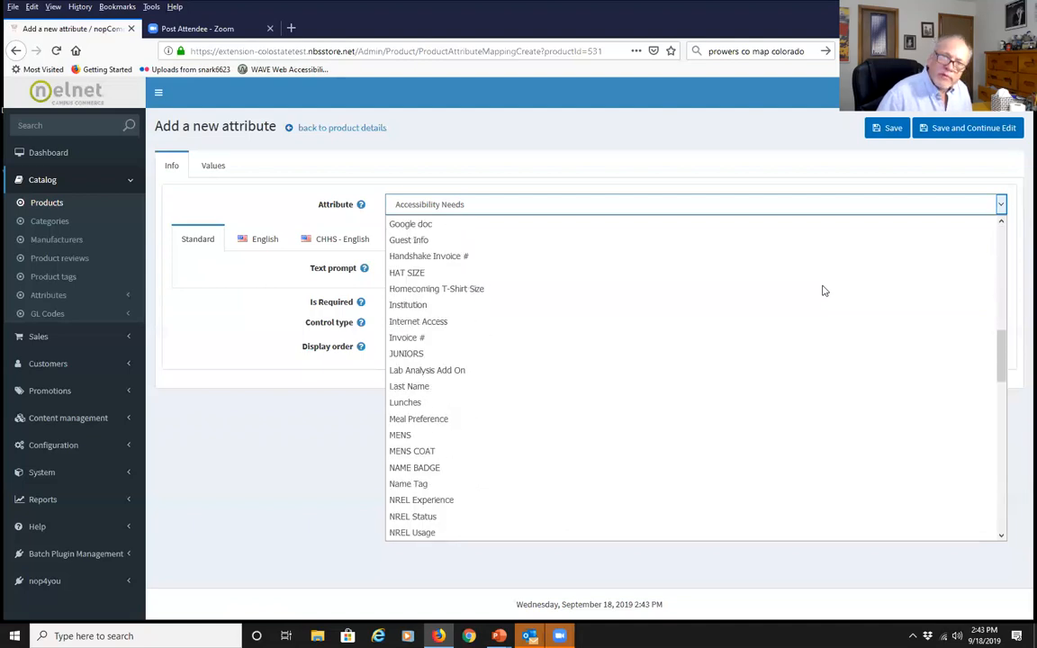
scroll(778, 344, up, 4)
scroll(734, 365, up, 10)
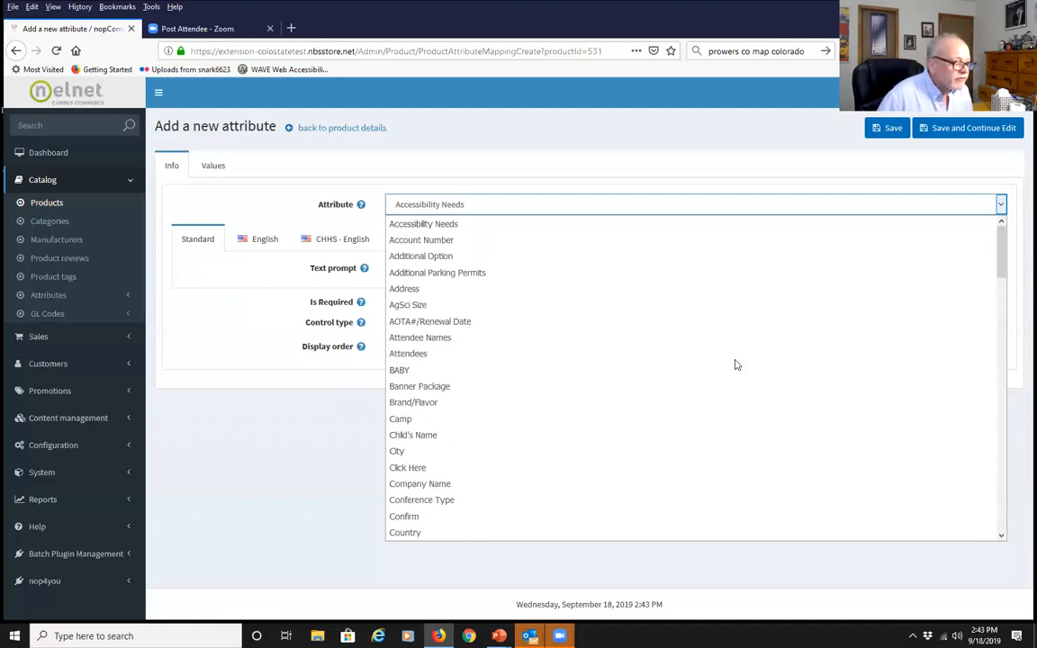
click(453, 339)
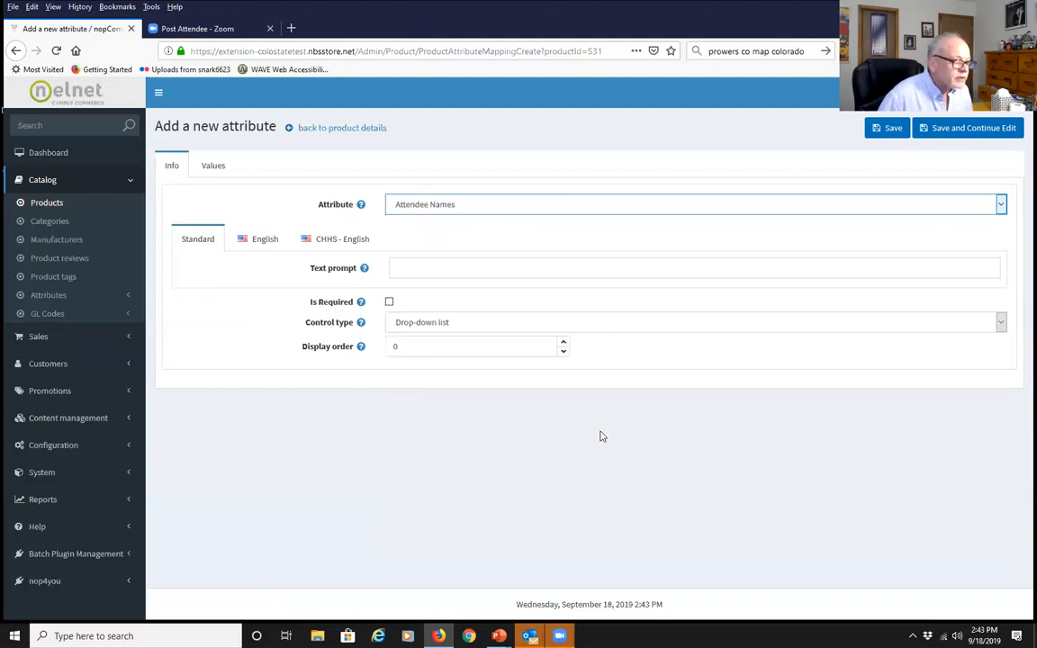
click(443, 268)
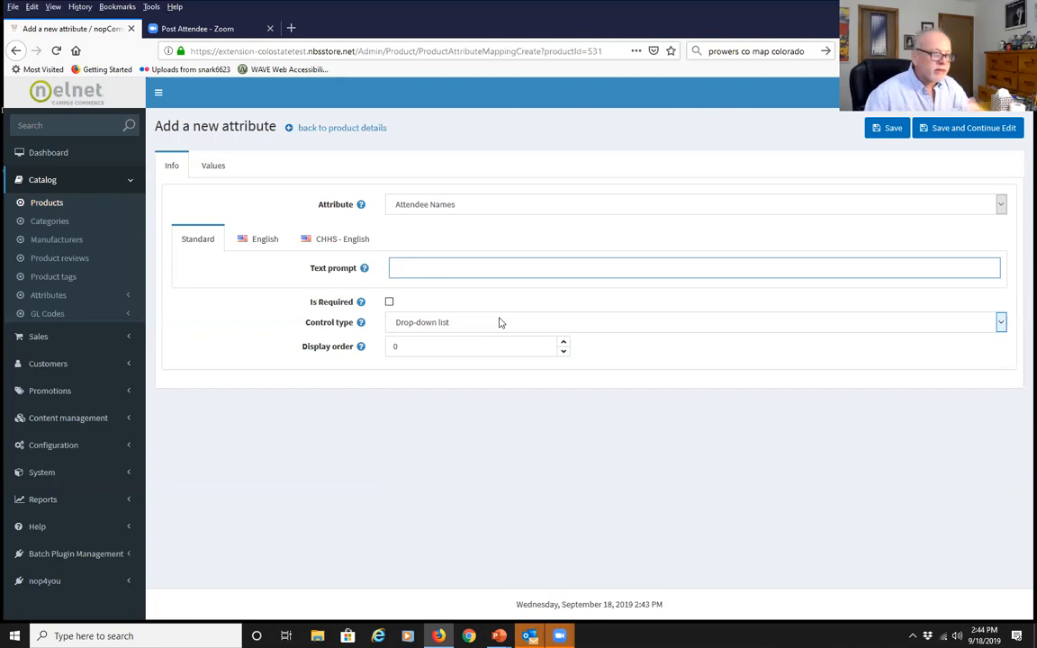
text(w)
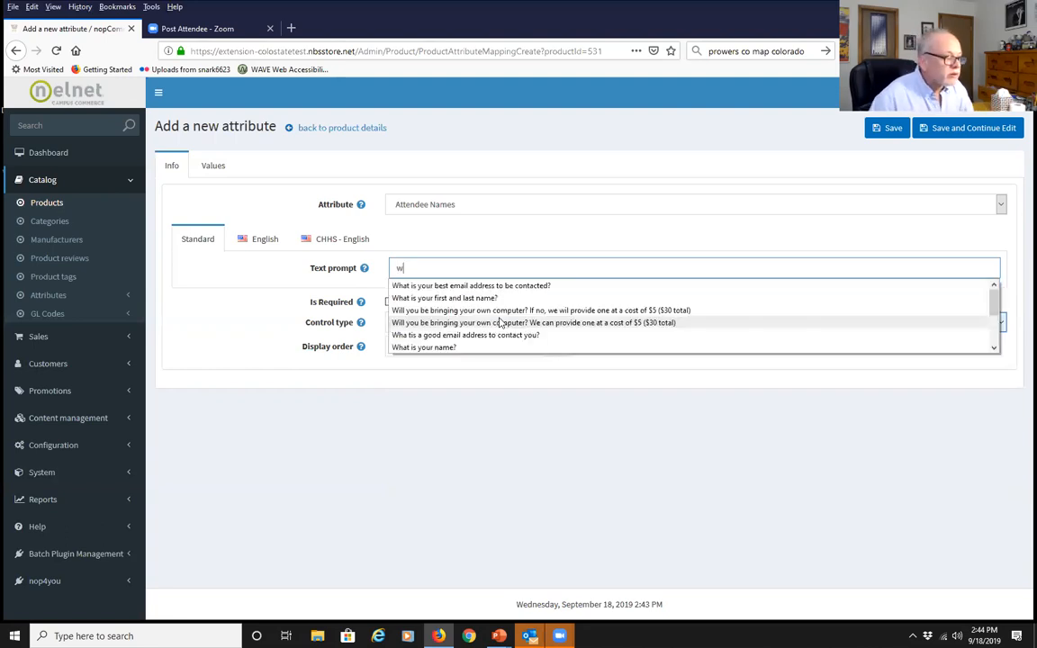
click(468, 298)
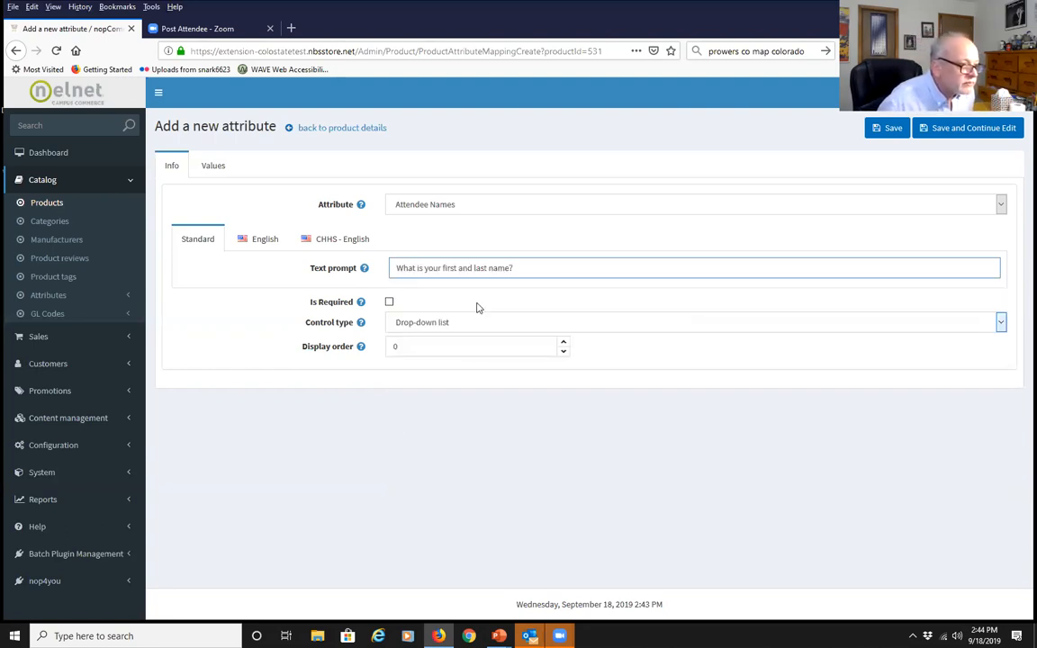
Make it required with a Textbox control at display order 0, and save
click(388, 301)
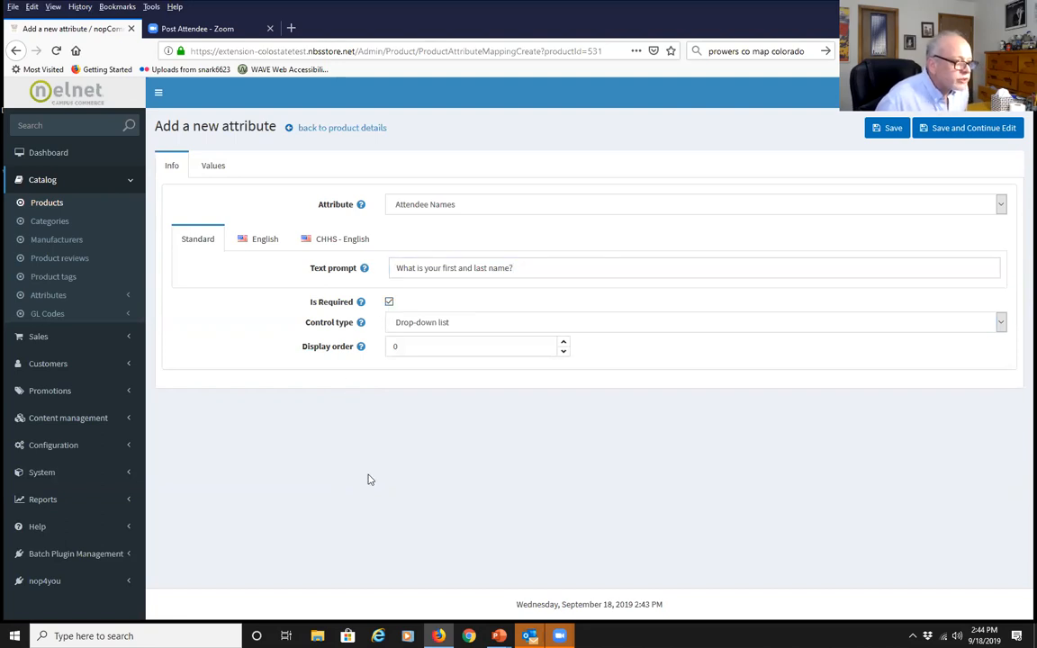
click(1000, 324)
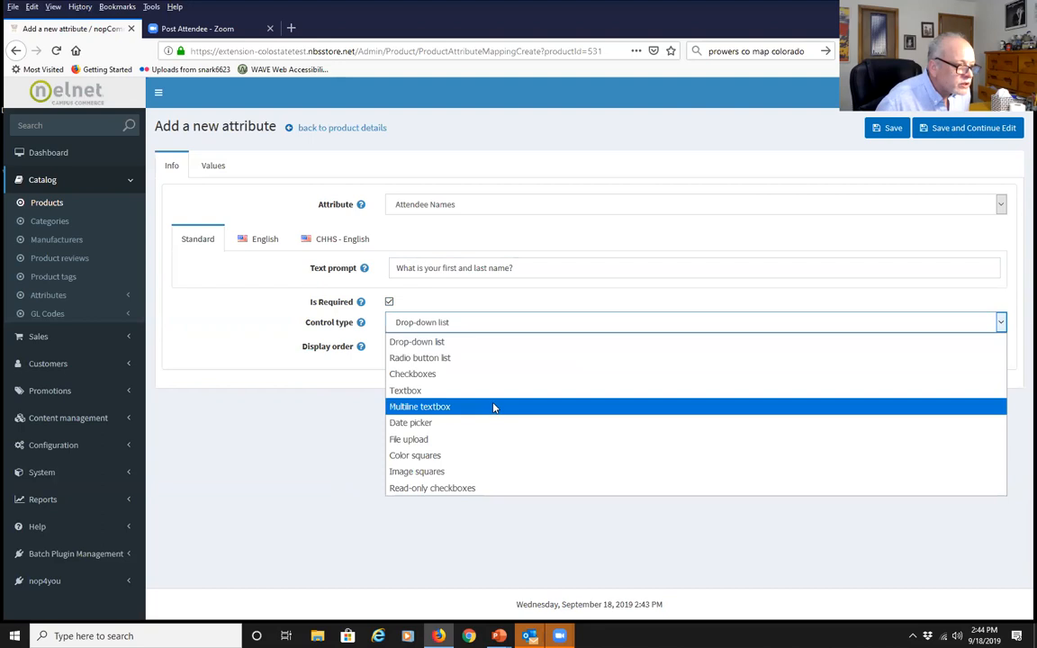
click(472, 390)
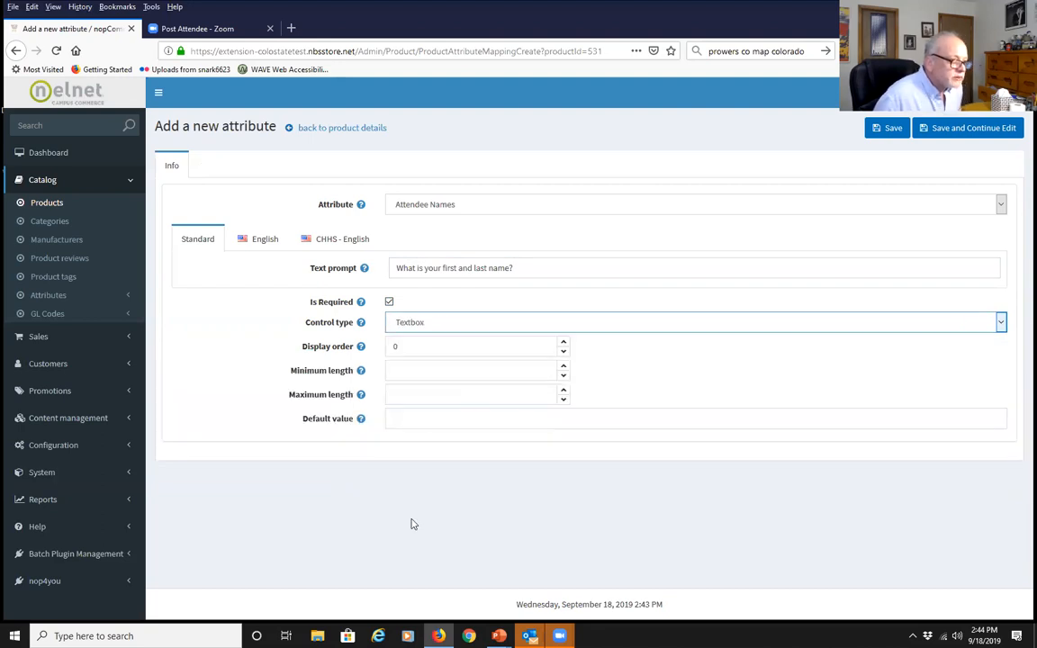
click(407, 346)
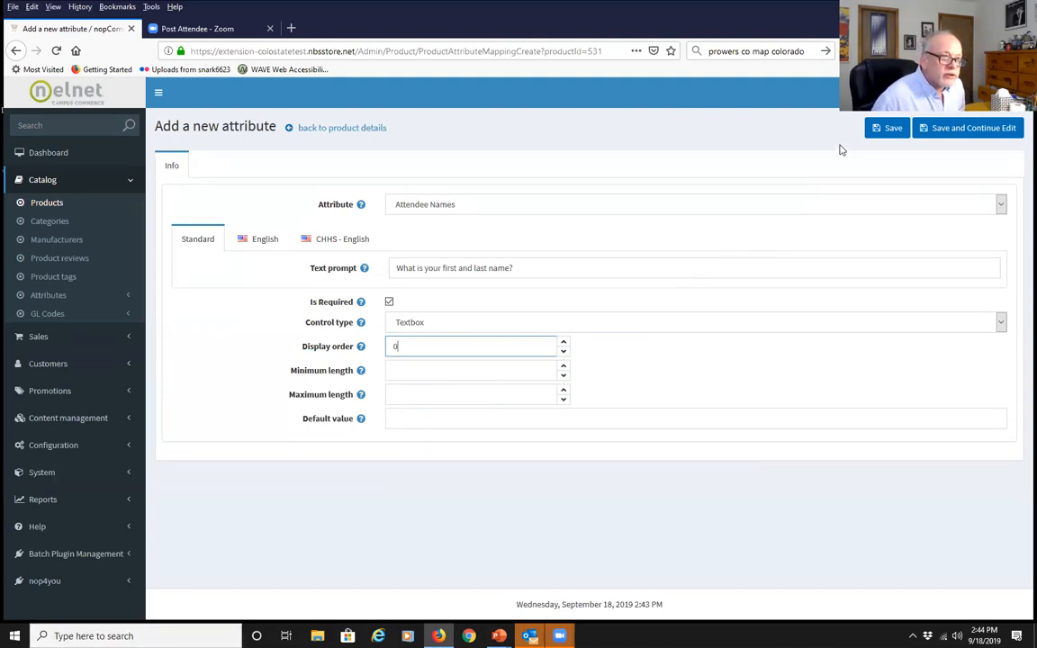
click(873, 128)
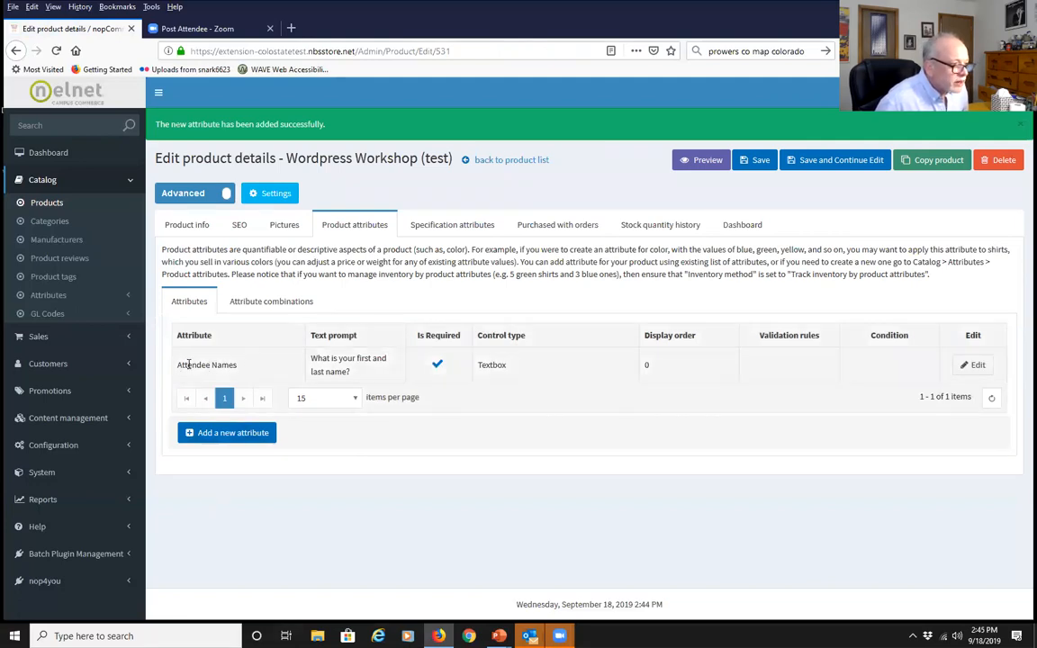
Add the Email attribute with the saved email-contact prompt, marked required, Textbox control, and save
click(233, 435)
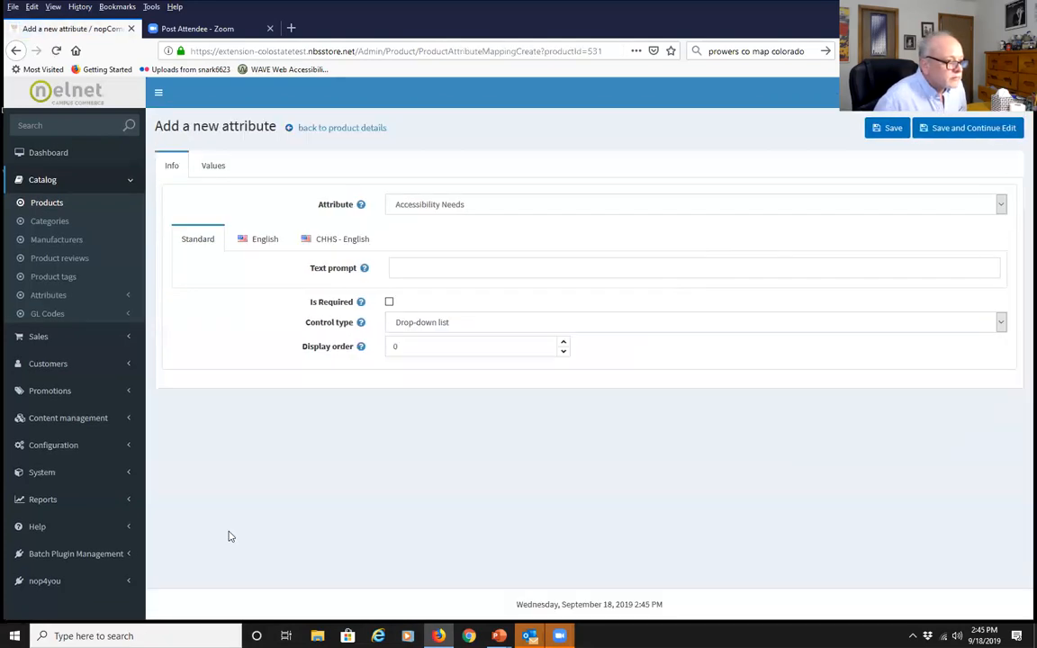
click(999, 207)
scroll(657, 369, down, 3)
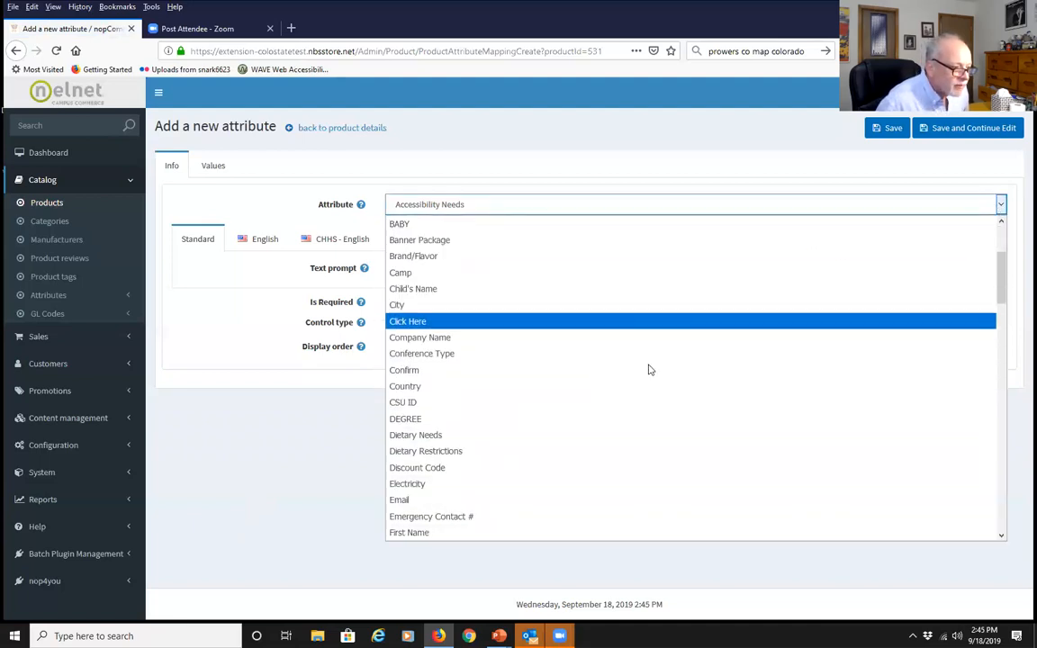
scroll(648, 367, down, 1)
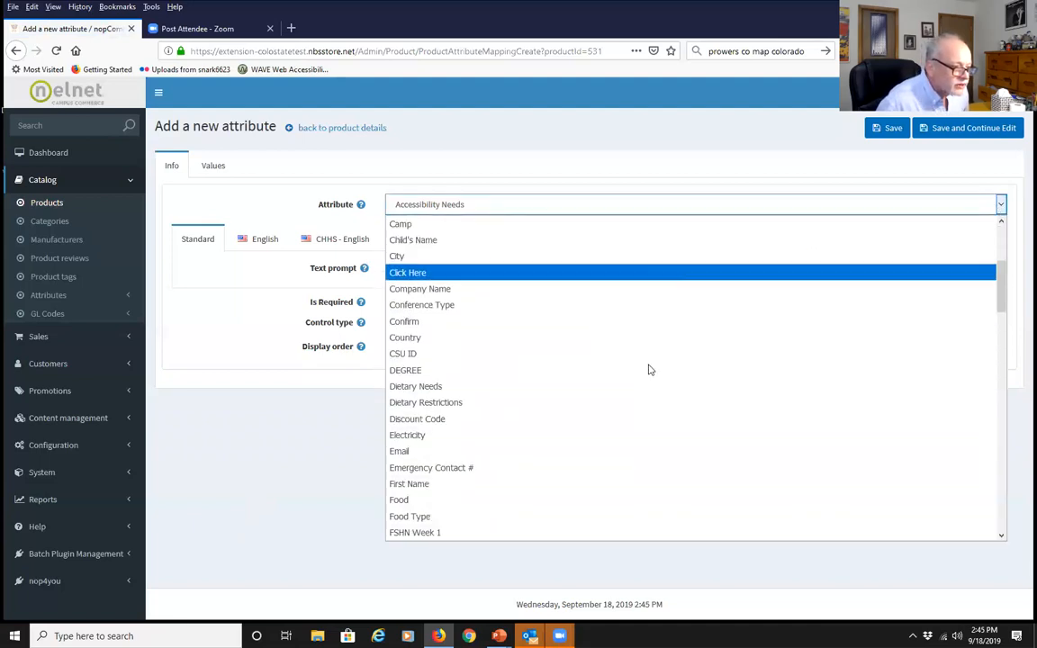
click(413, 450)
click(396, 267)
text(W)
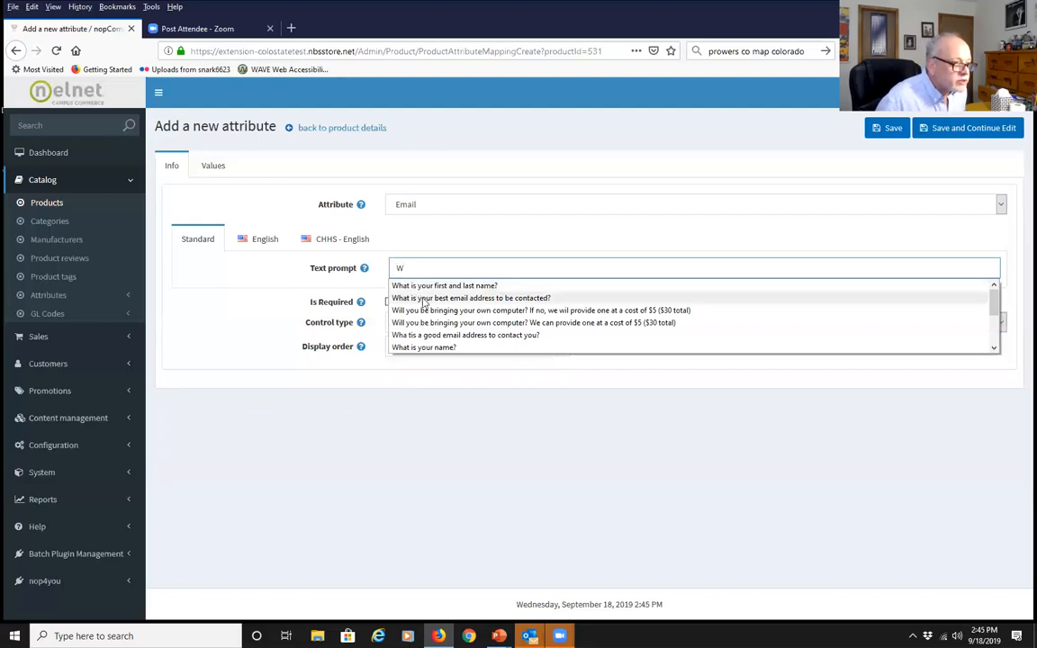
click(423, 299)
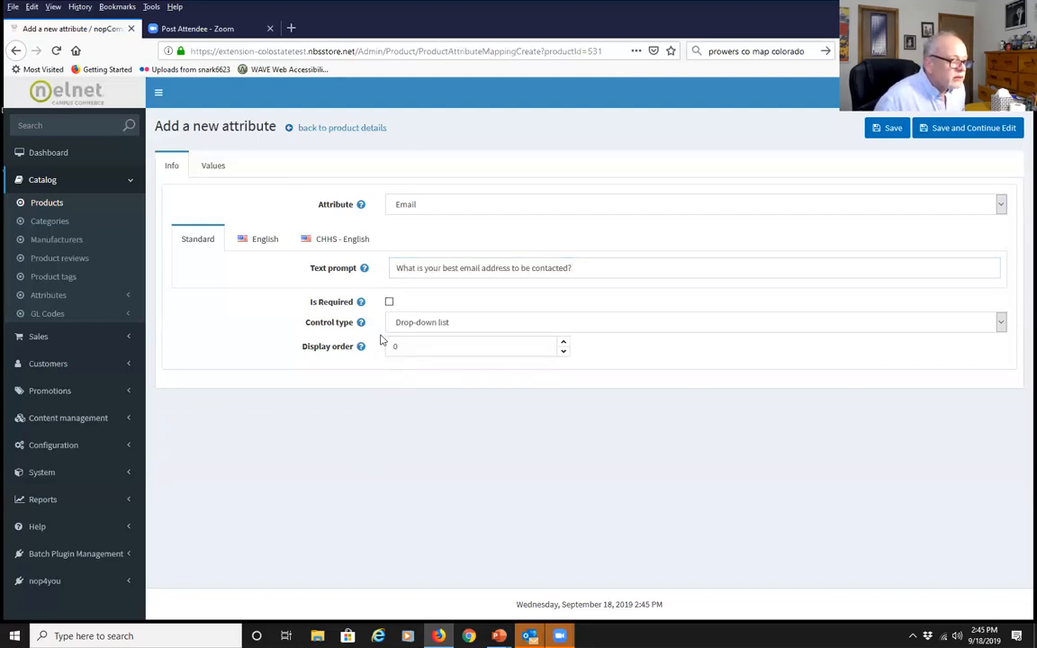
click(388, 303)
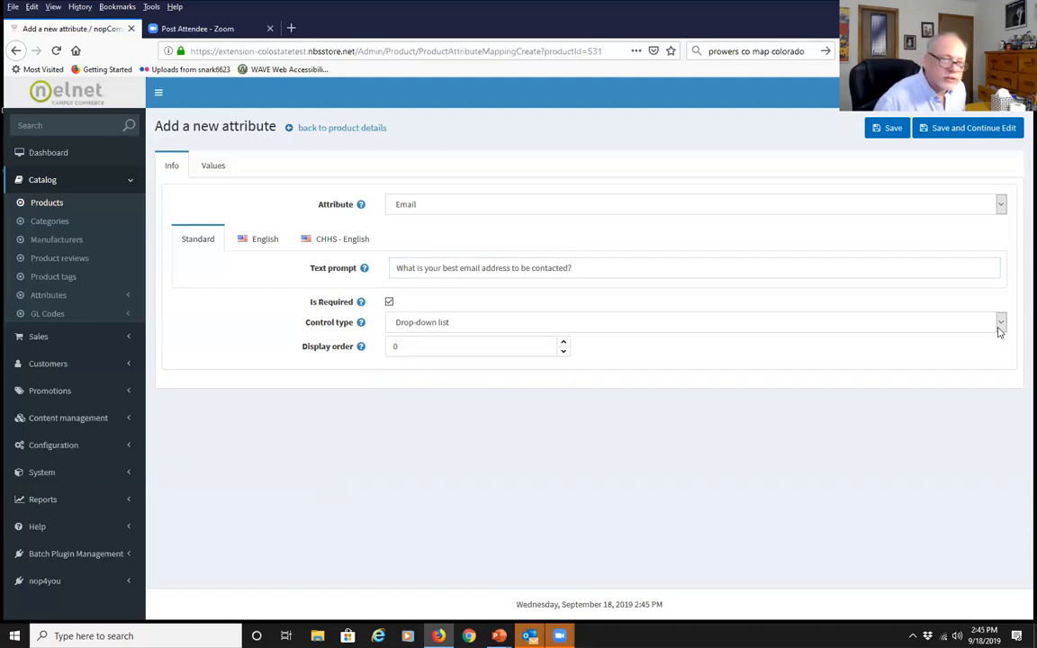
click(997, 333)
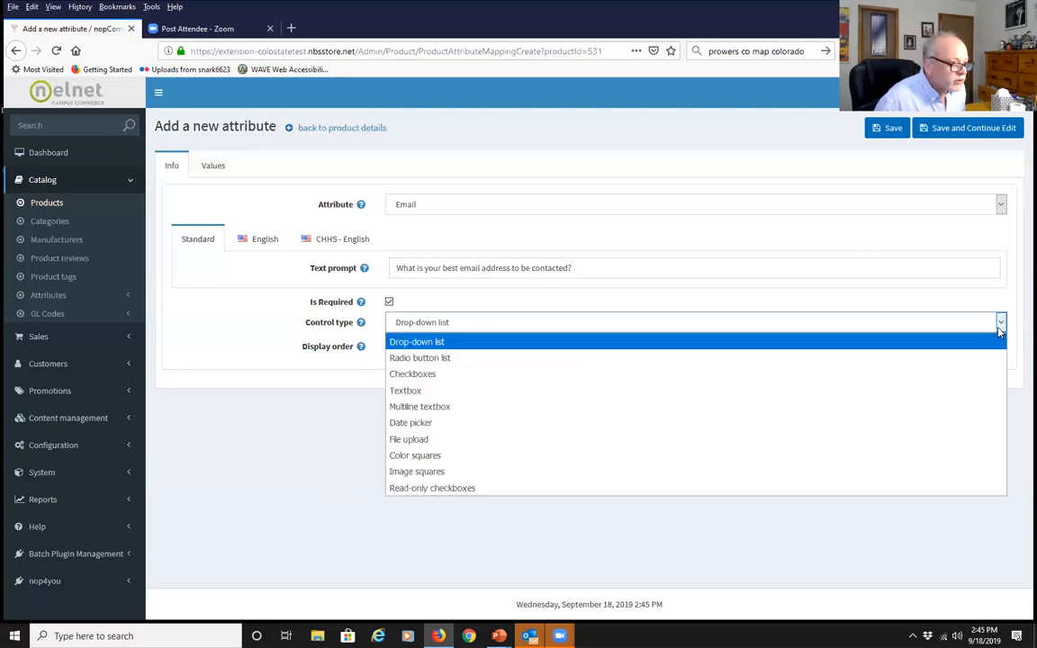
click(676, 393)
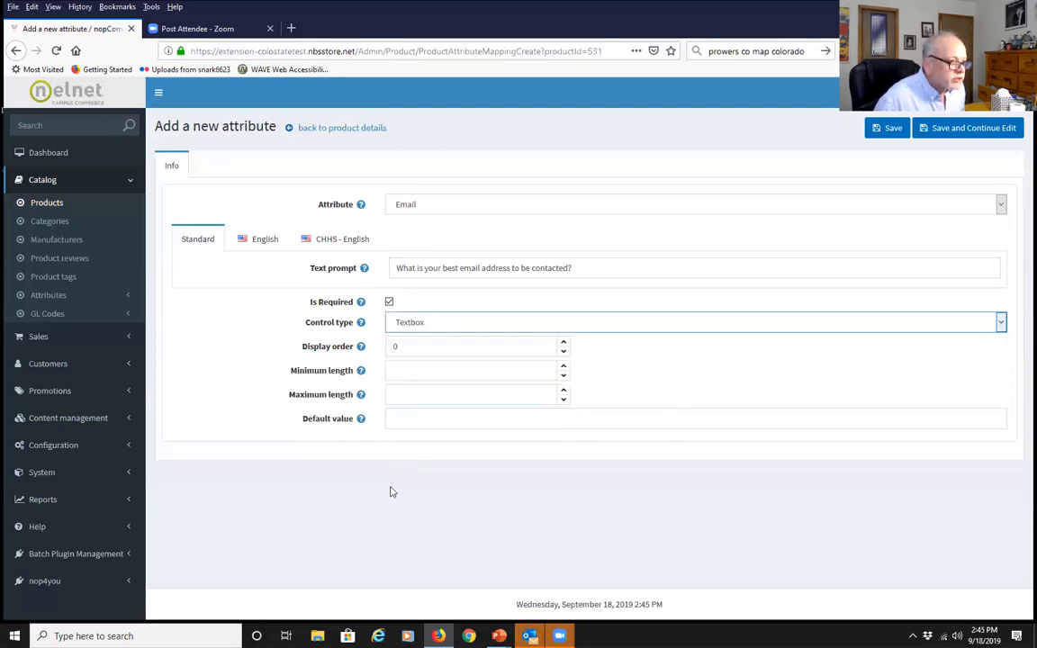
click(887, 129)
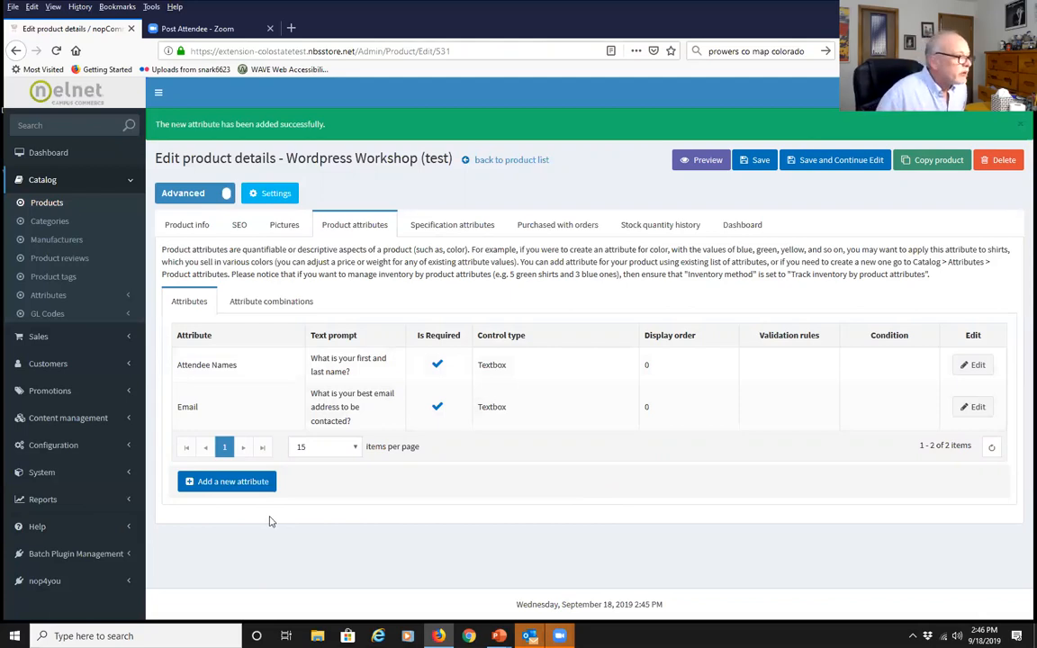
Go to the catalog's master Product attributes list and start a new attribute
click(79, 300)
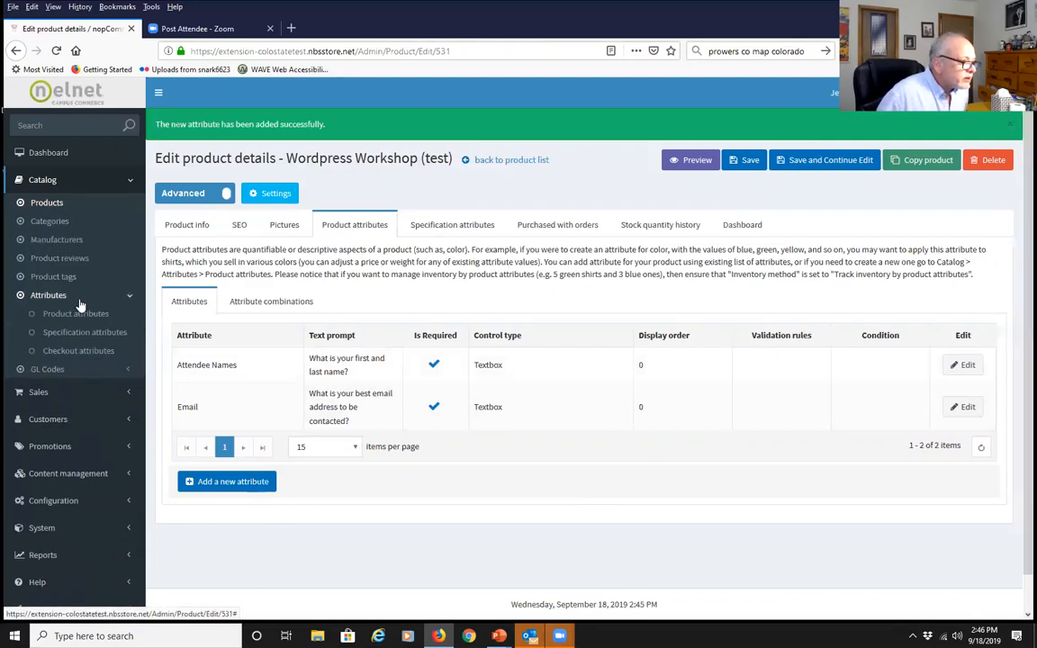
click(80, 315)
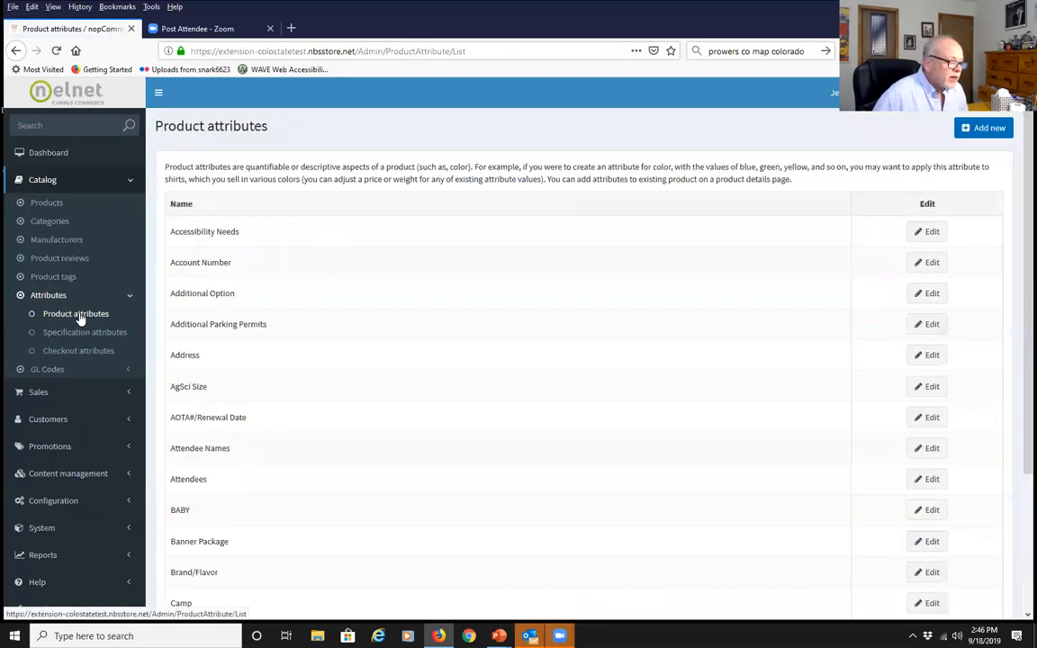
scroll(455, 468, down, 3)
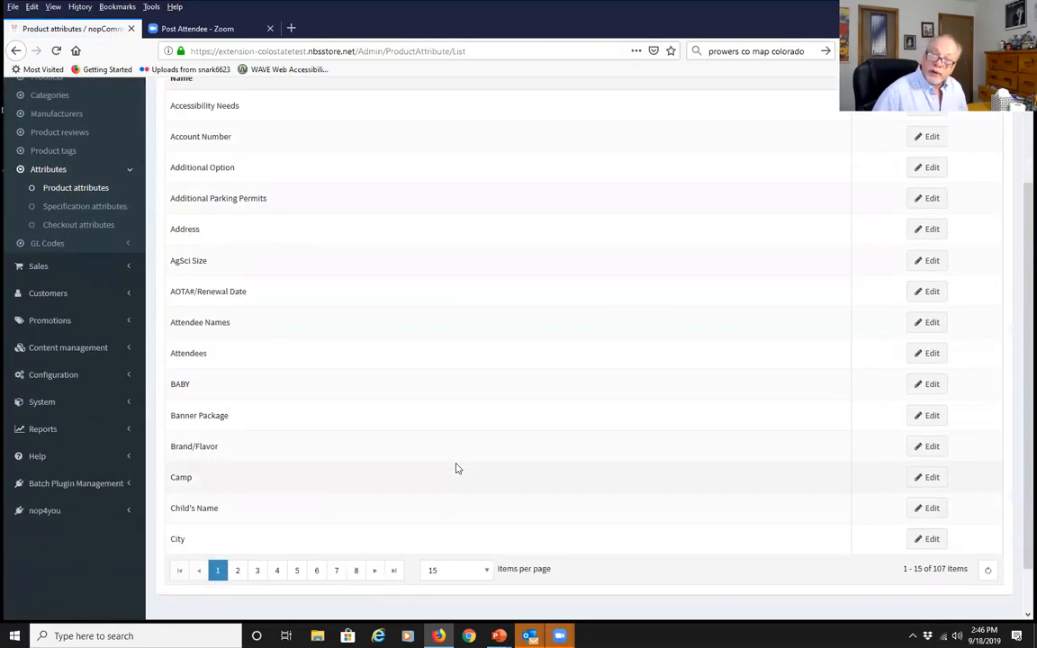
scroll(456, 468, up, 3)
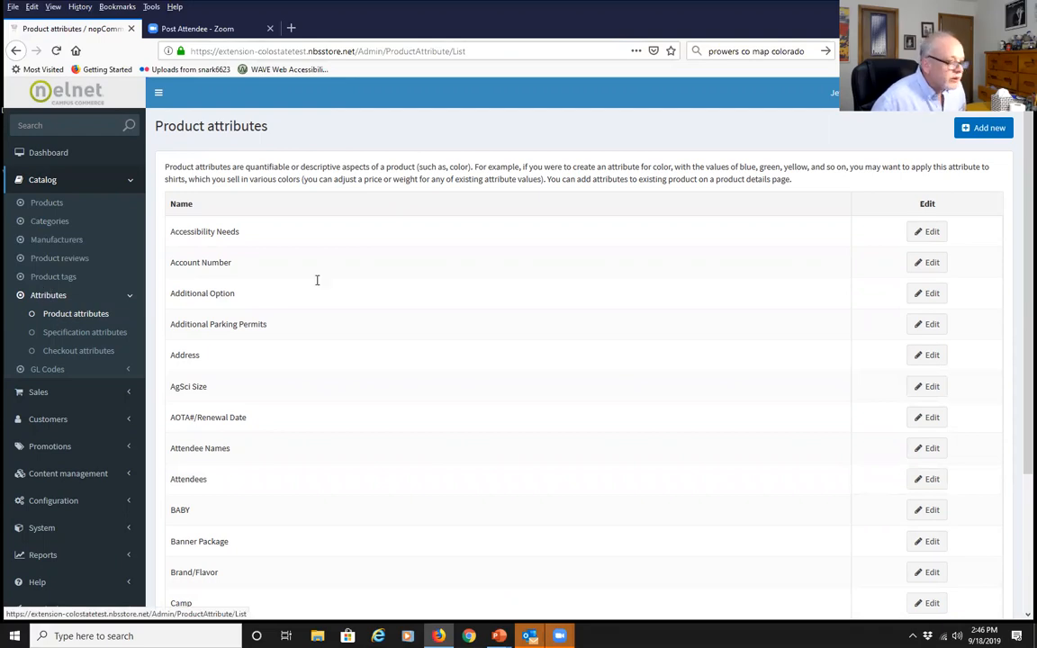
click(983, 133)
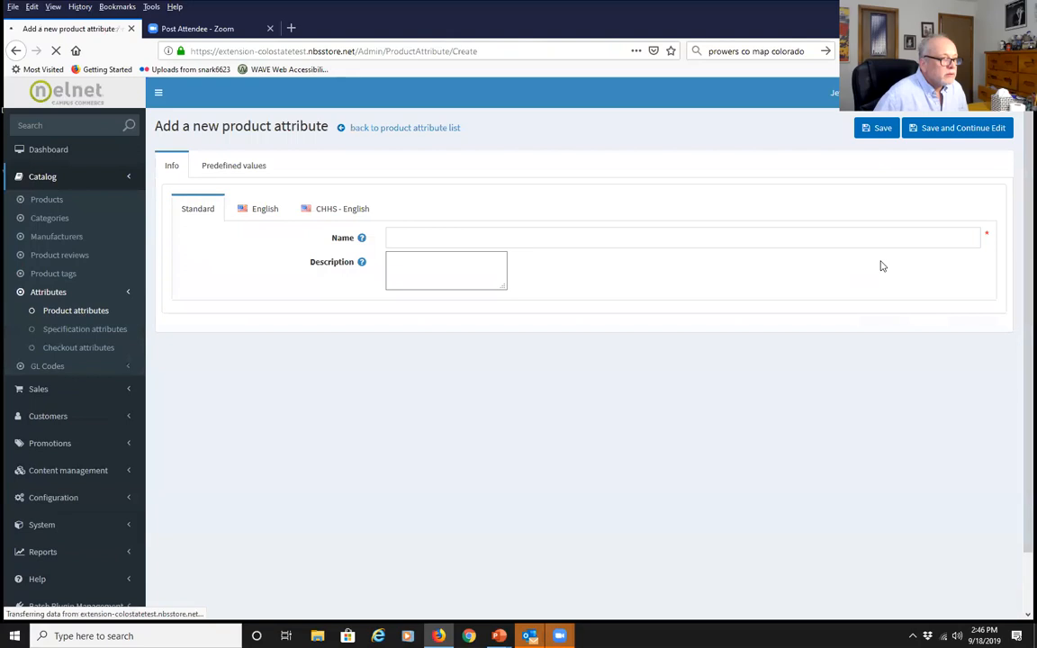
Name the new attribute 'Bring computer?', save it, and find it in the list
click(441, 238)
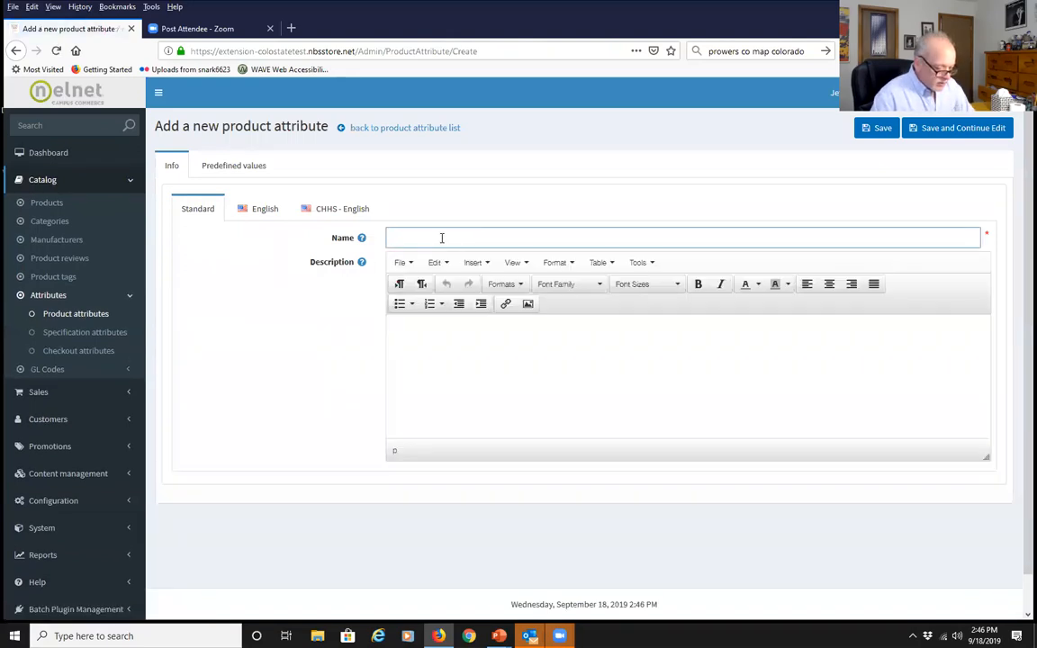
text(B)
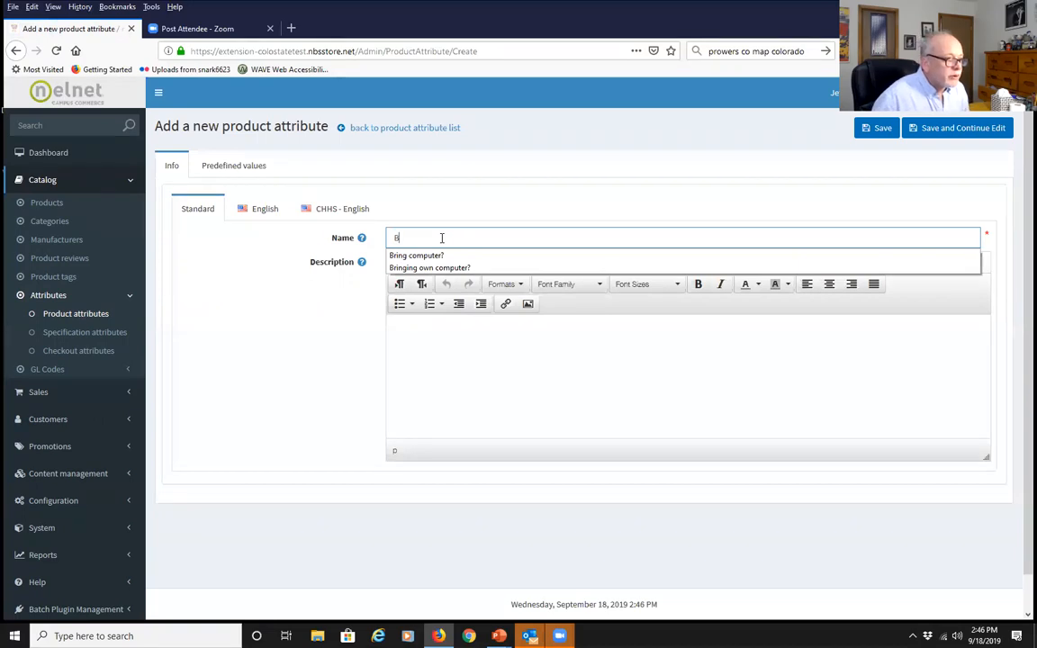
click(439, 259)
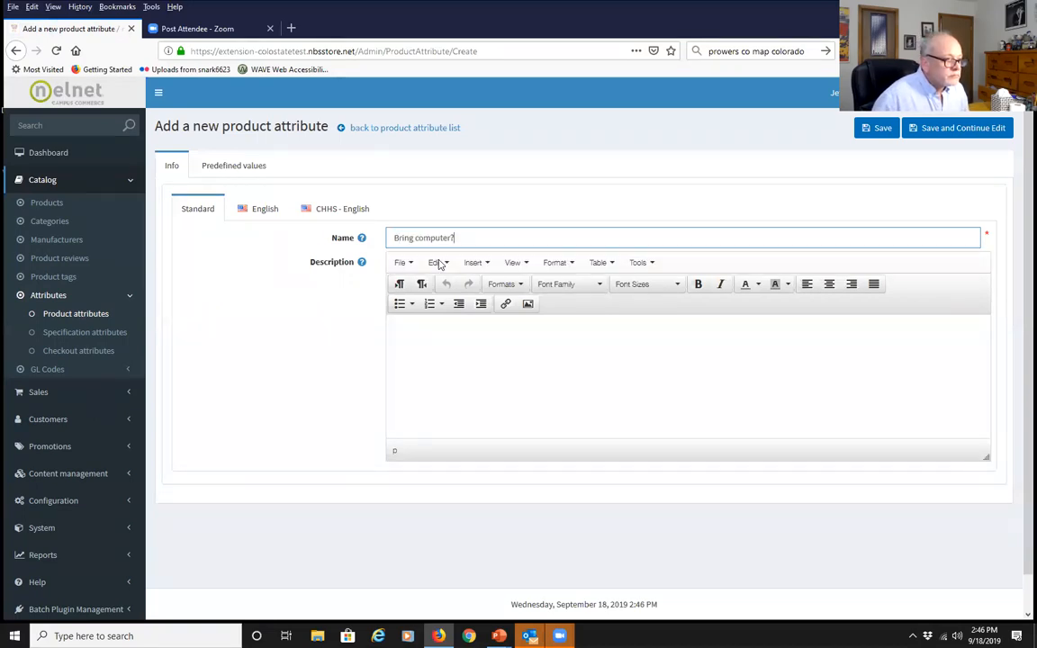
click(441, 355)
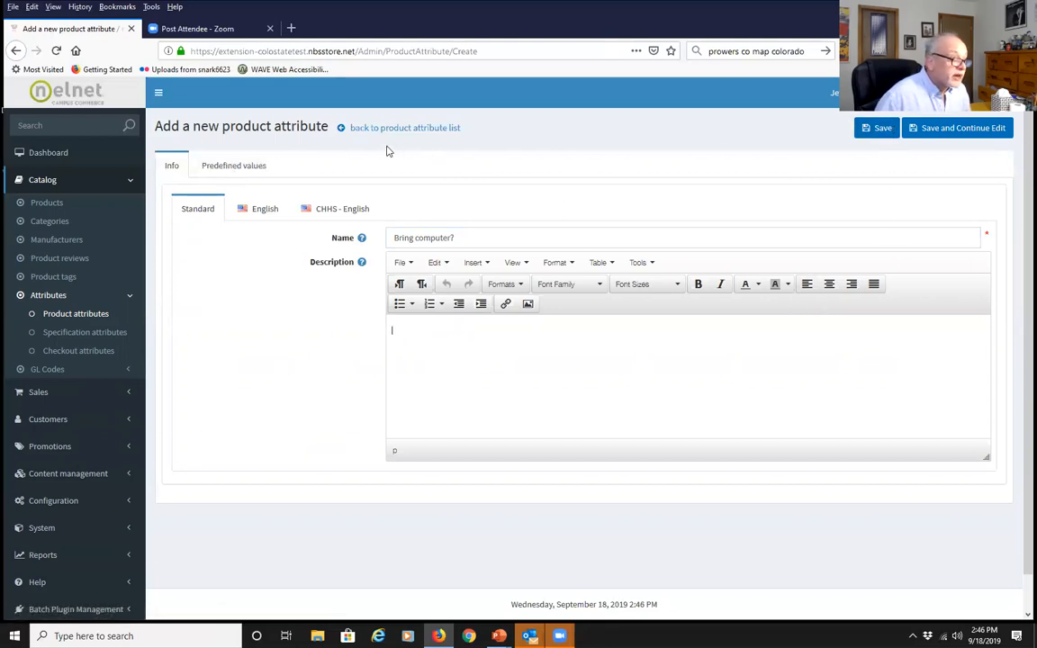
click(236, 166)
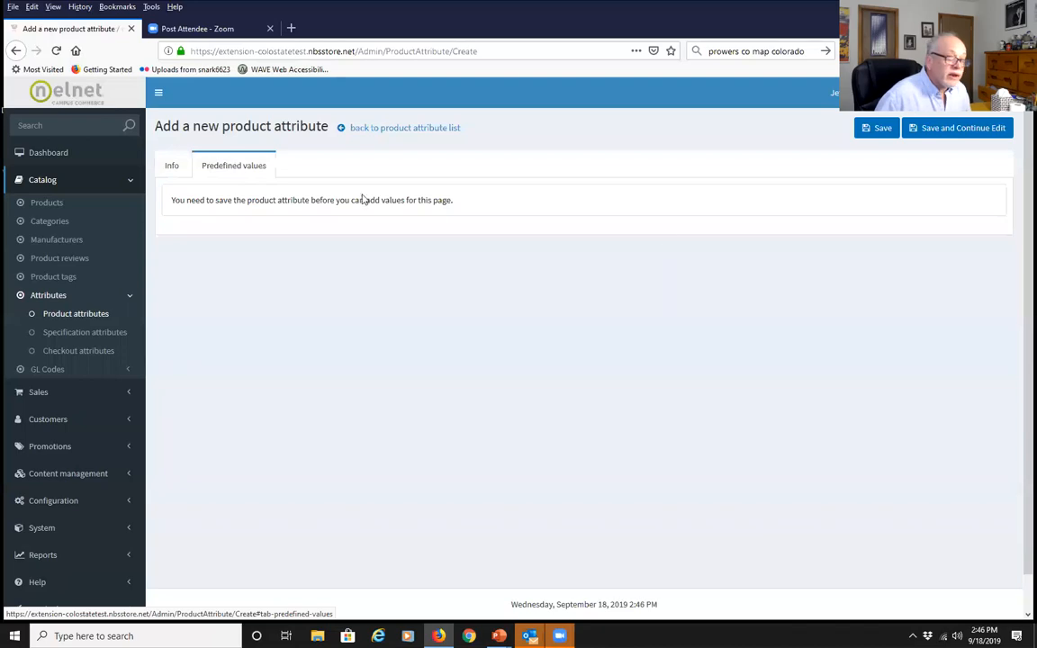
click(868, 131)
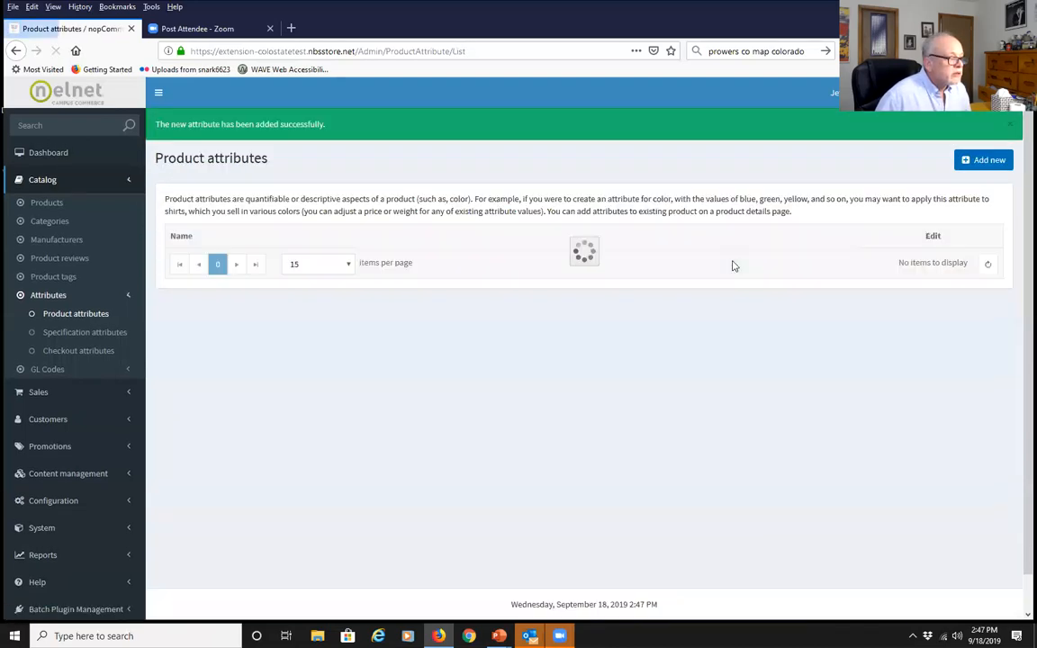
scroll(524, 355, down, 3)
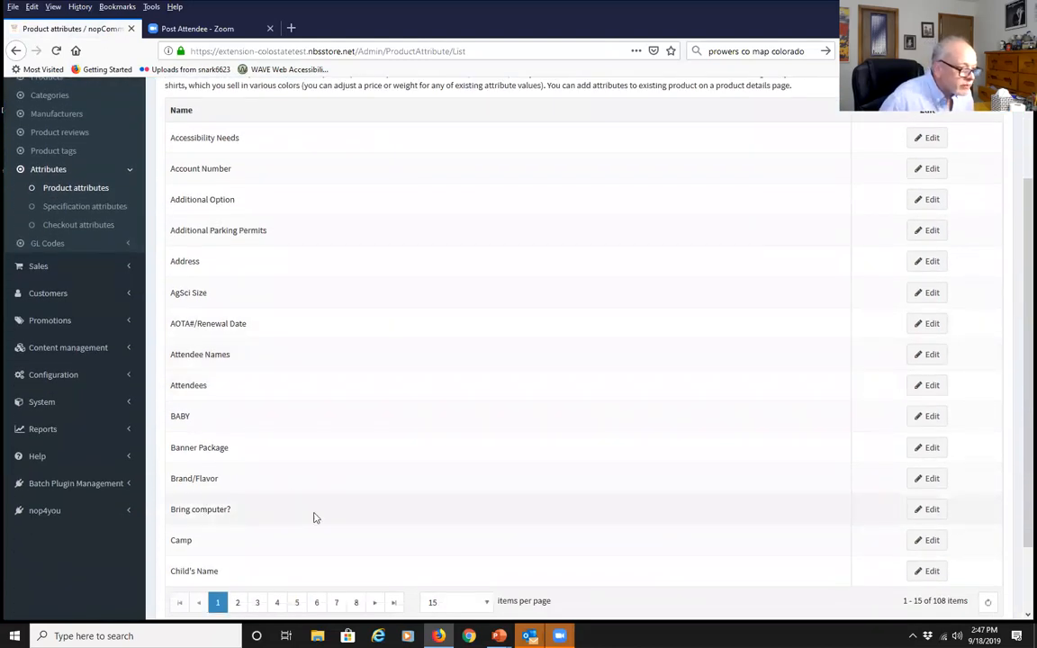
Add the predefined value 'yes, bringing own computer' to Bring computer?
click(925, 510)
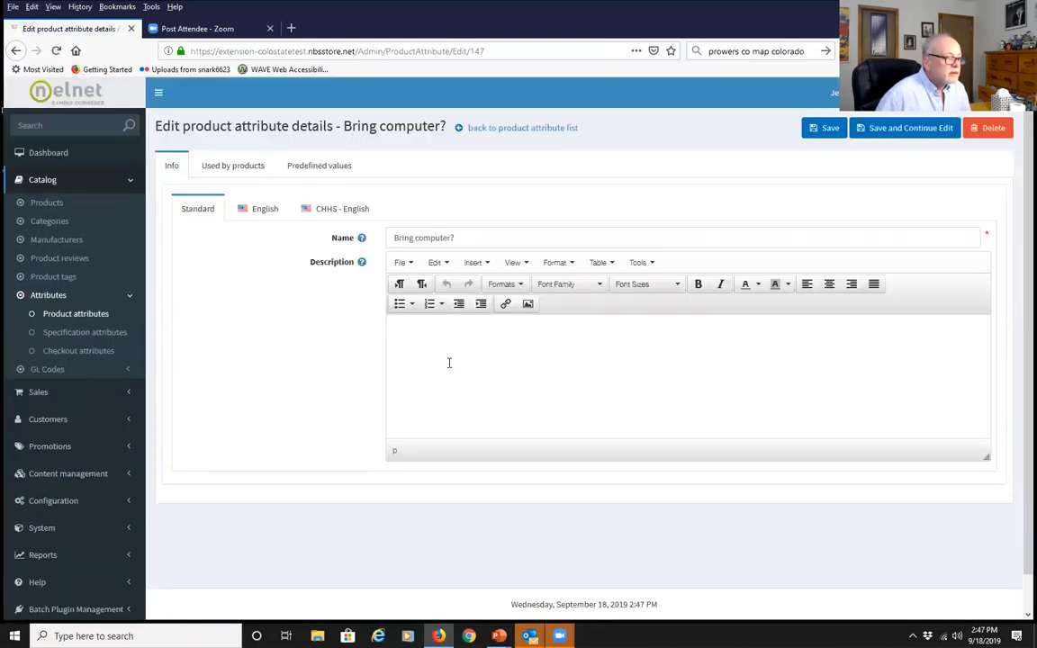
click(311, 166)
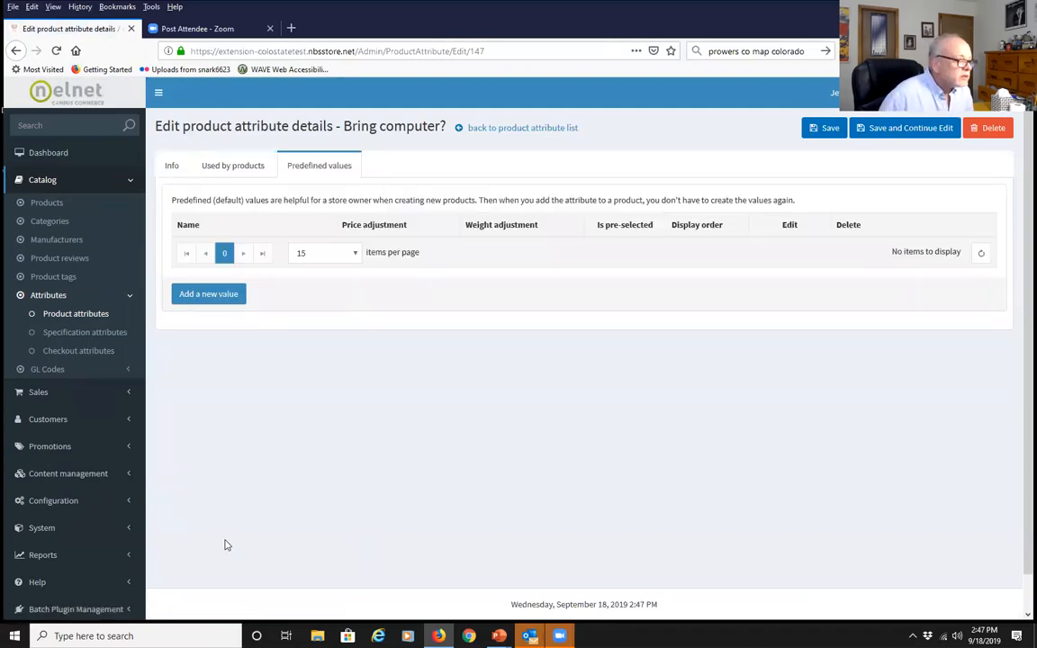
click(216, 295)
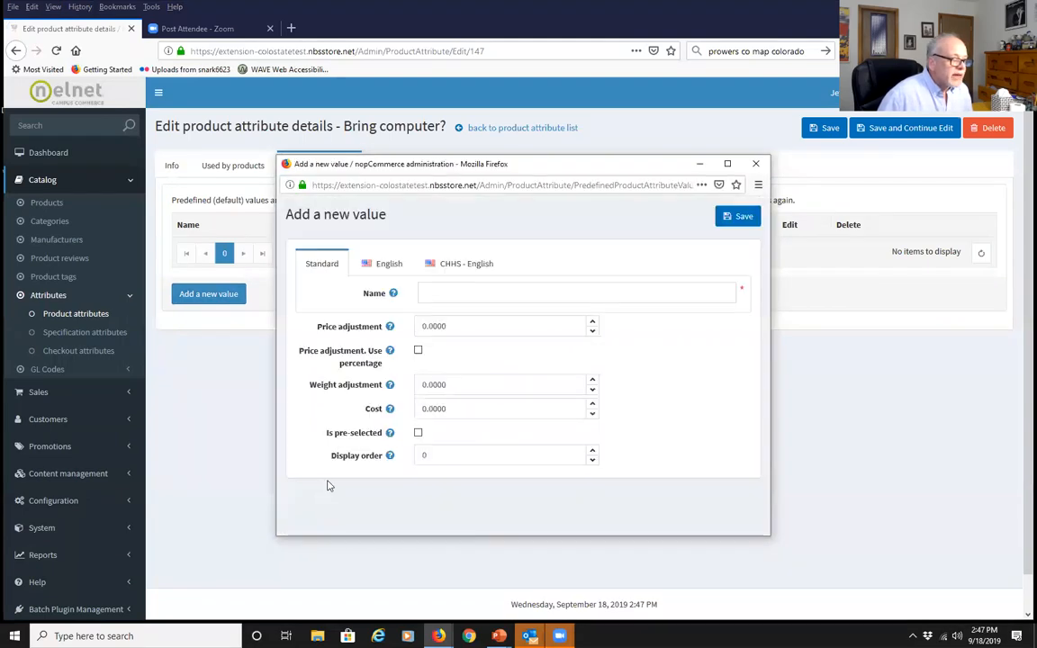
click(447, 293)
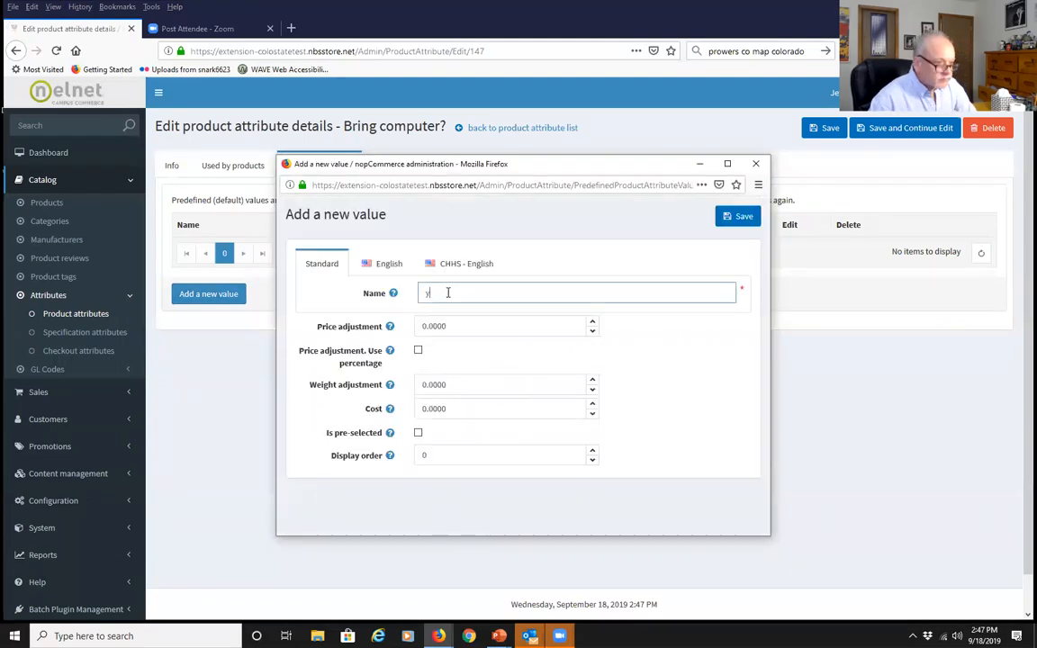
text(y)
key(Return)
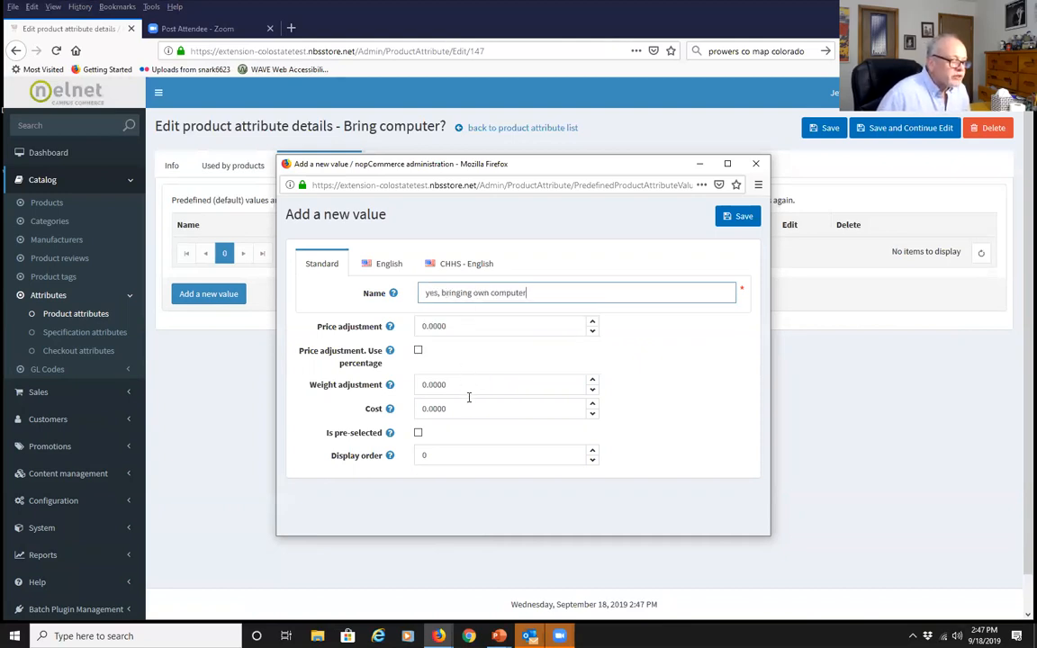
click(737, 218)
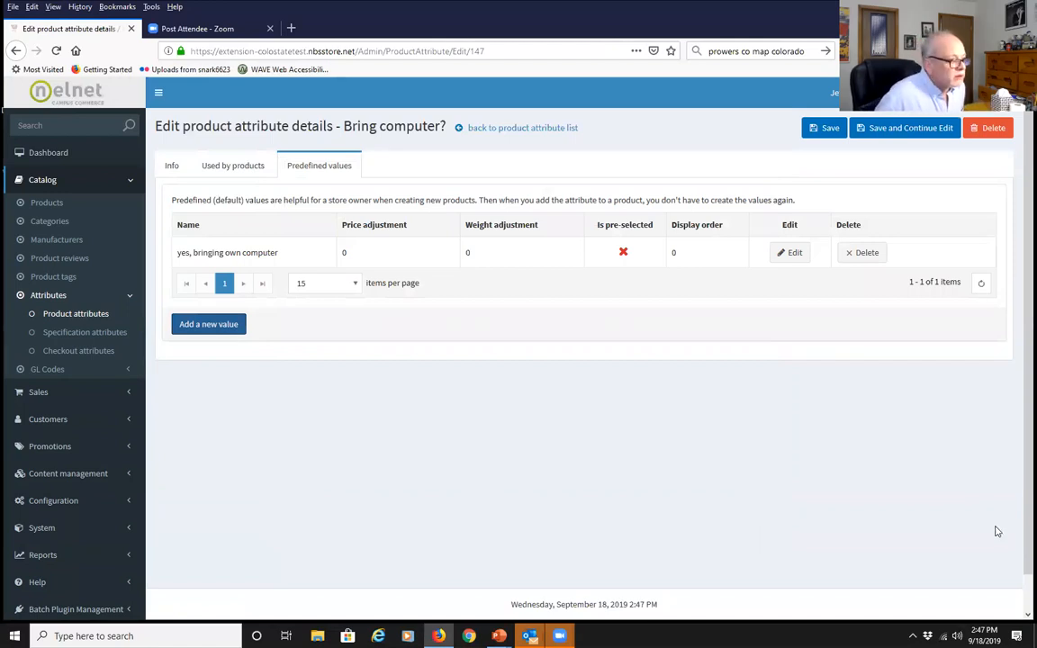
Start a second value 'no, will need one provided' with price adjustment 5
click(206, 325)
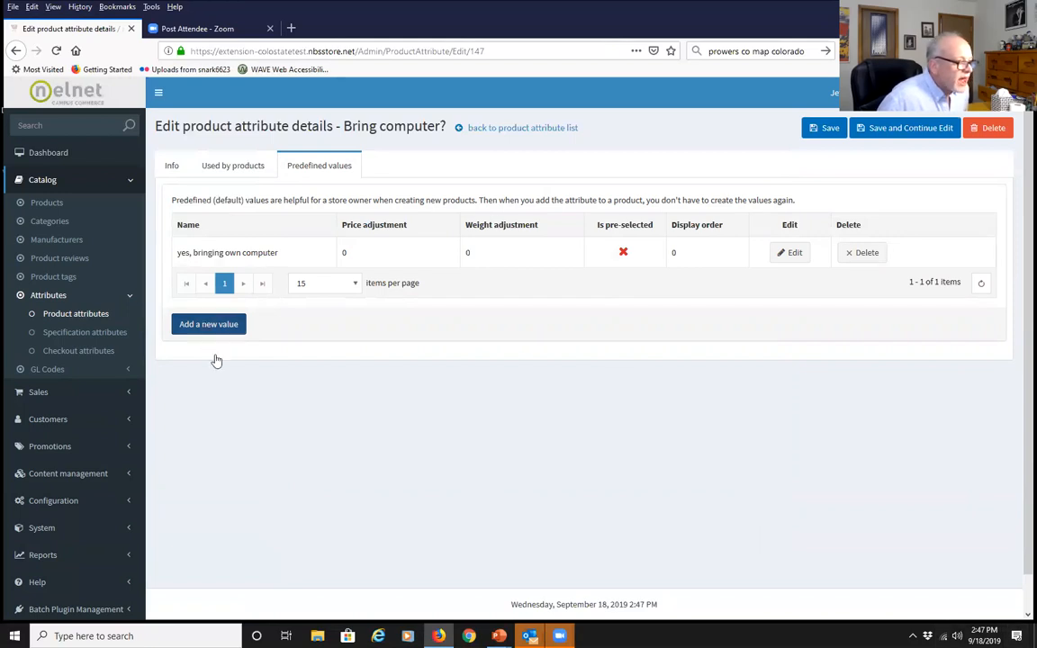
click(452, 286)
text(N)
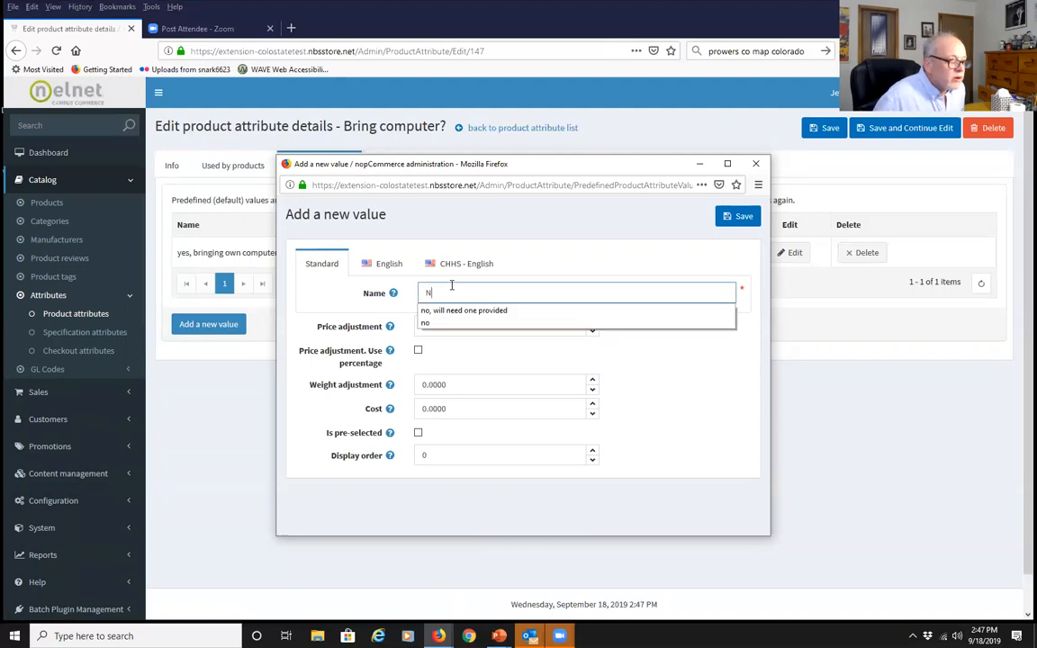
click(458, 311)
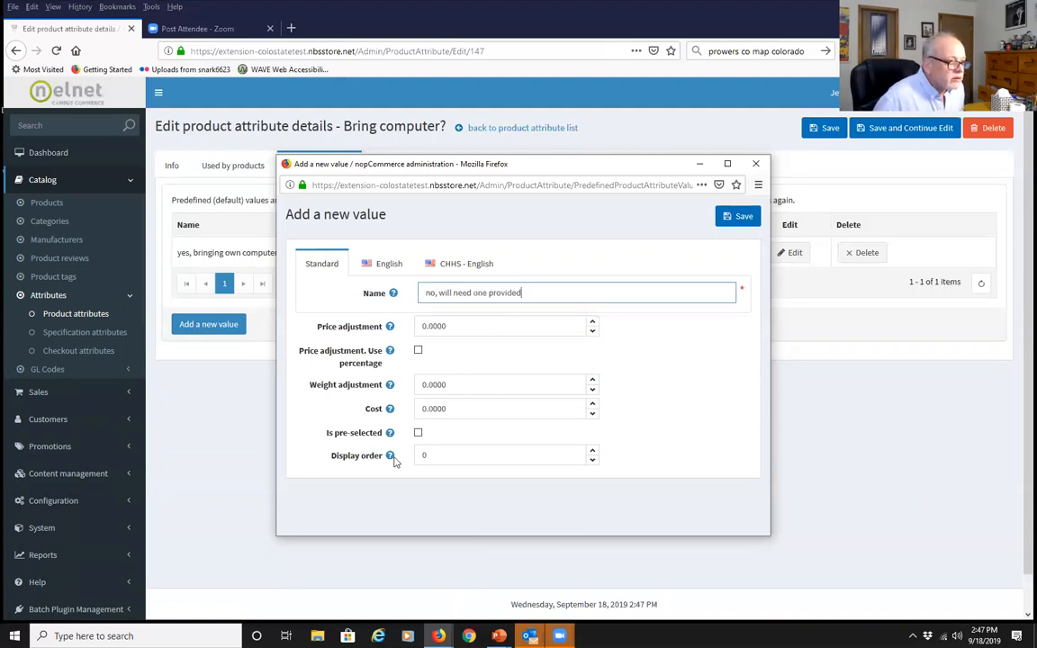
key(Tab)
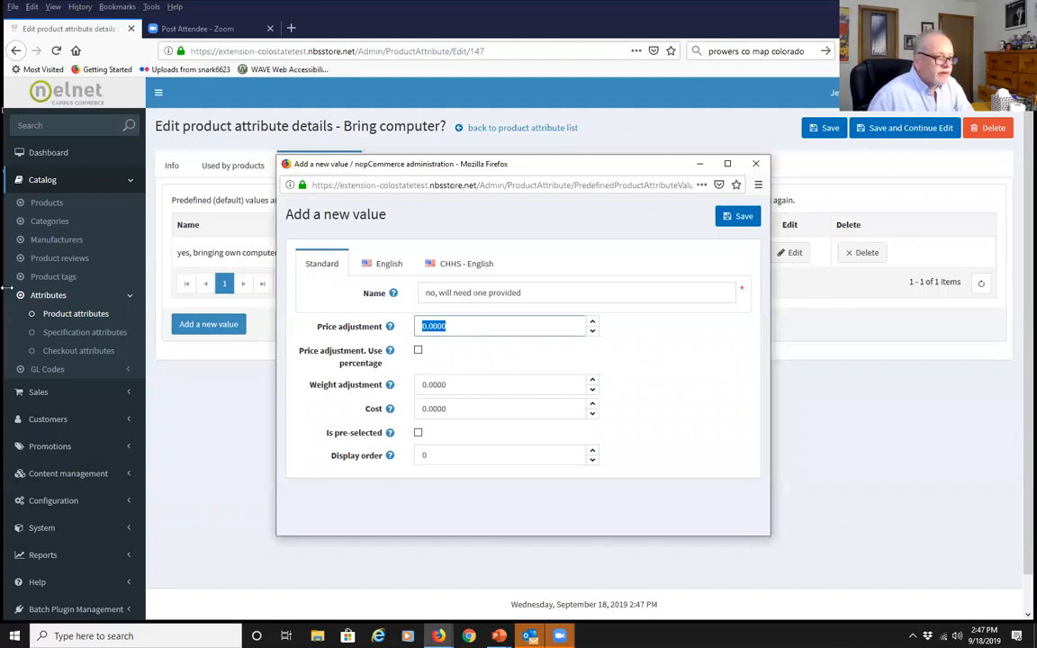
text(5)
click(427, 344)
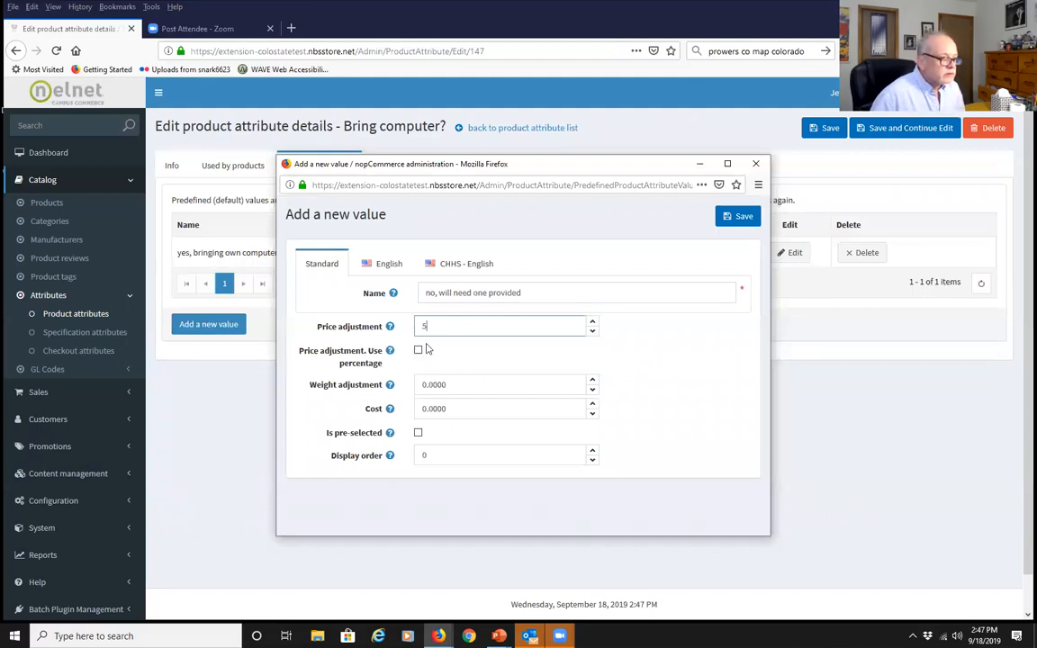
click(211, 430)
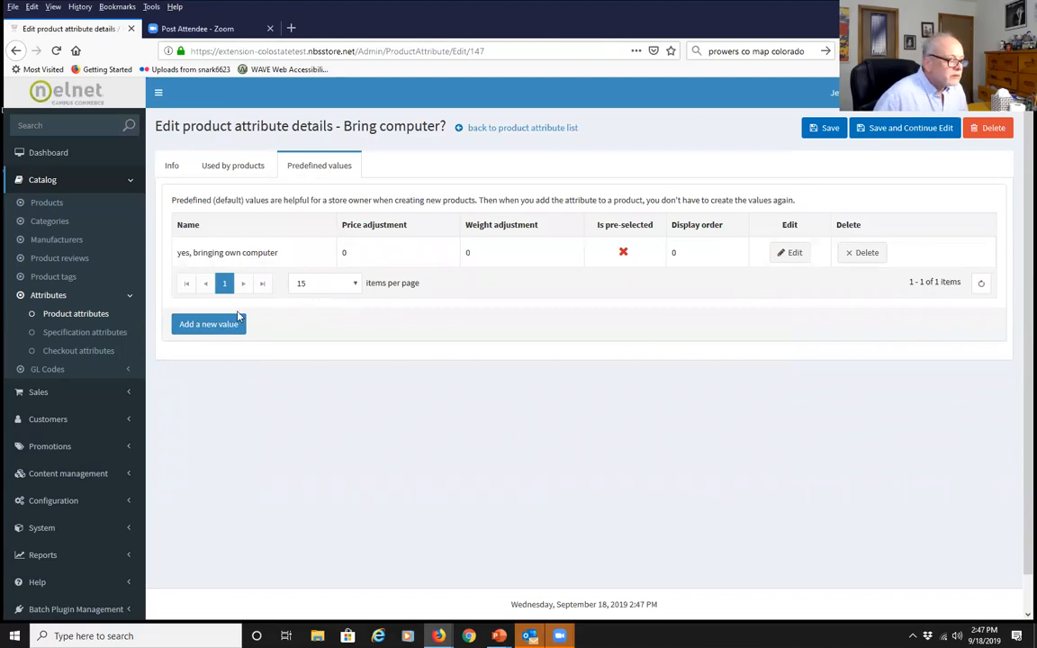
Re-enter 'no, will need one provided' with price adjustment 5 and cost 30, and save it
click(204, 325)
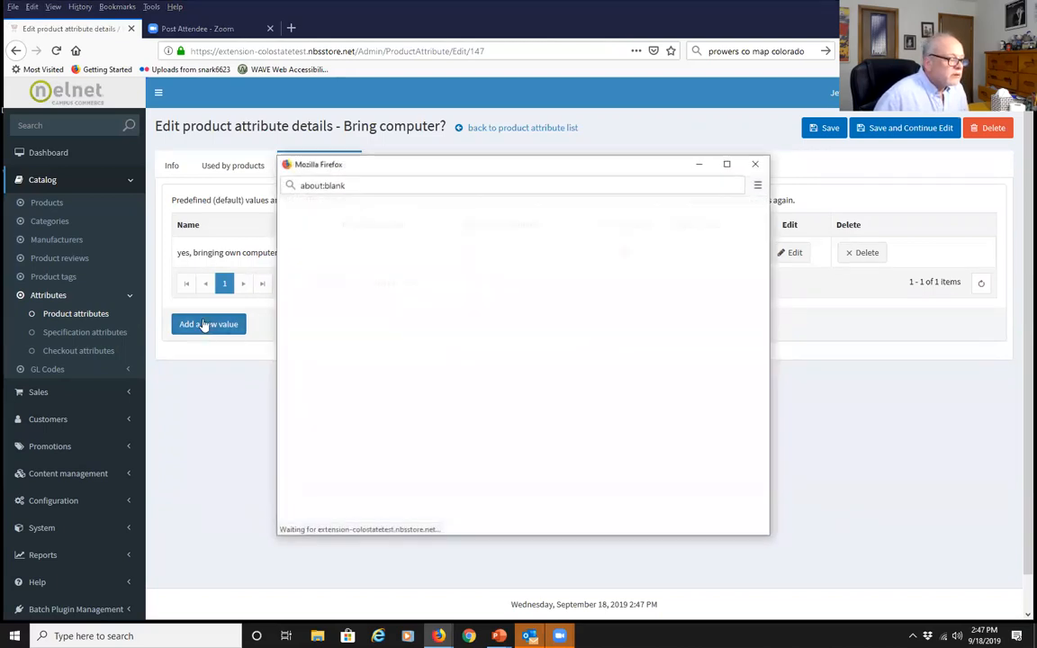
click(480, 292)
text(no)
key(Down)
key(Return)
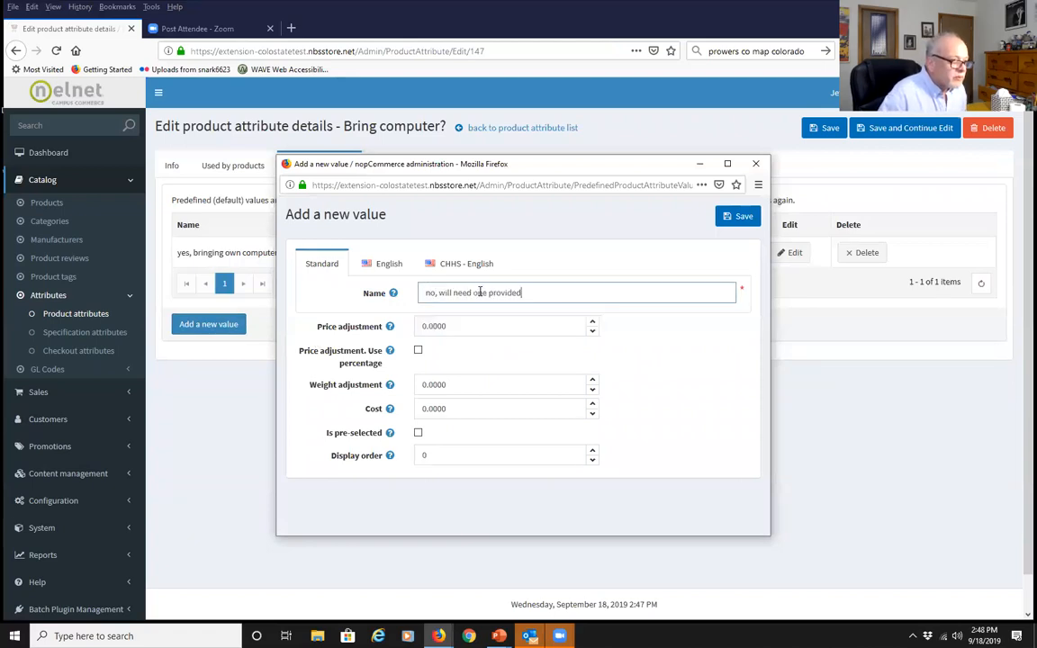
key(Tab)
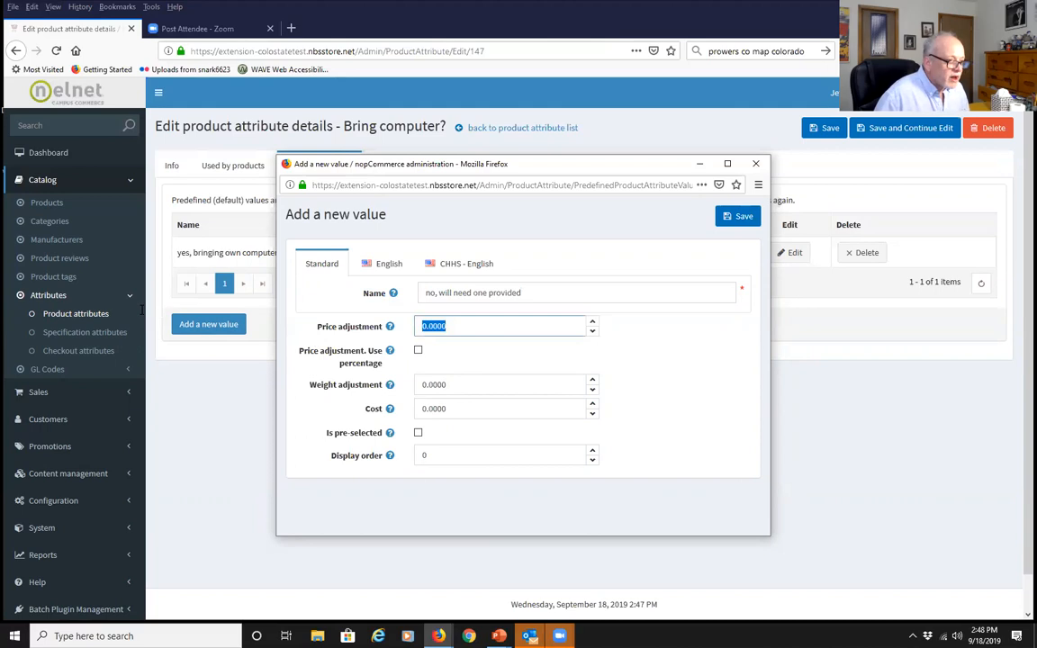
text(5)
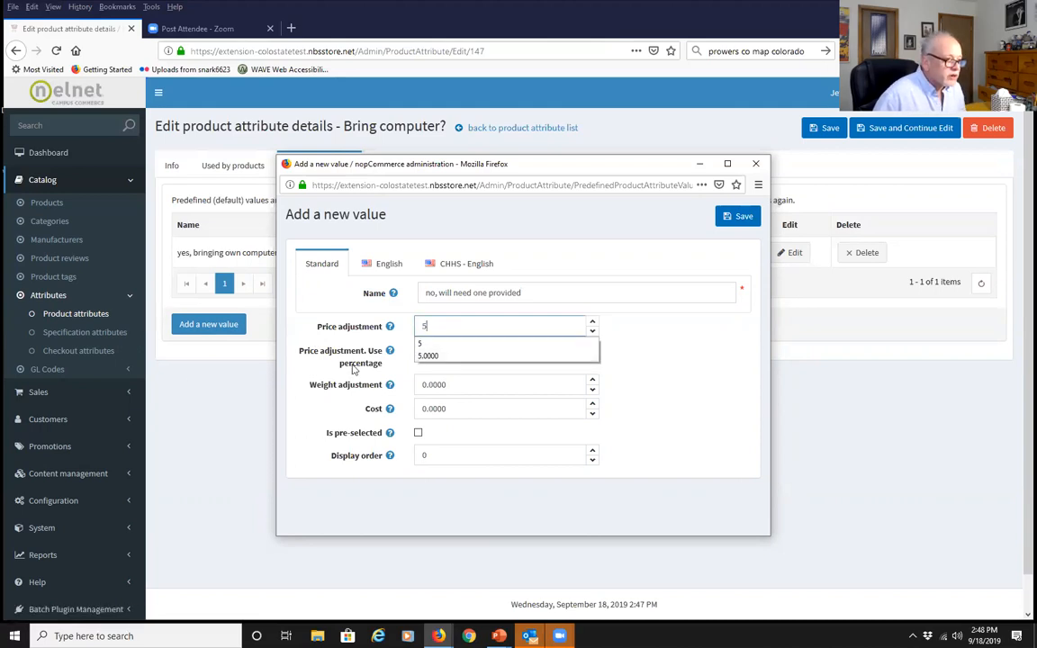
click(419, 344)
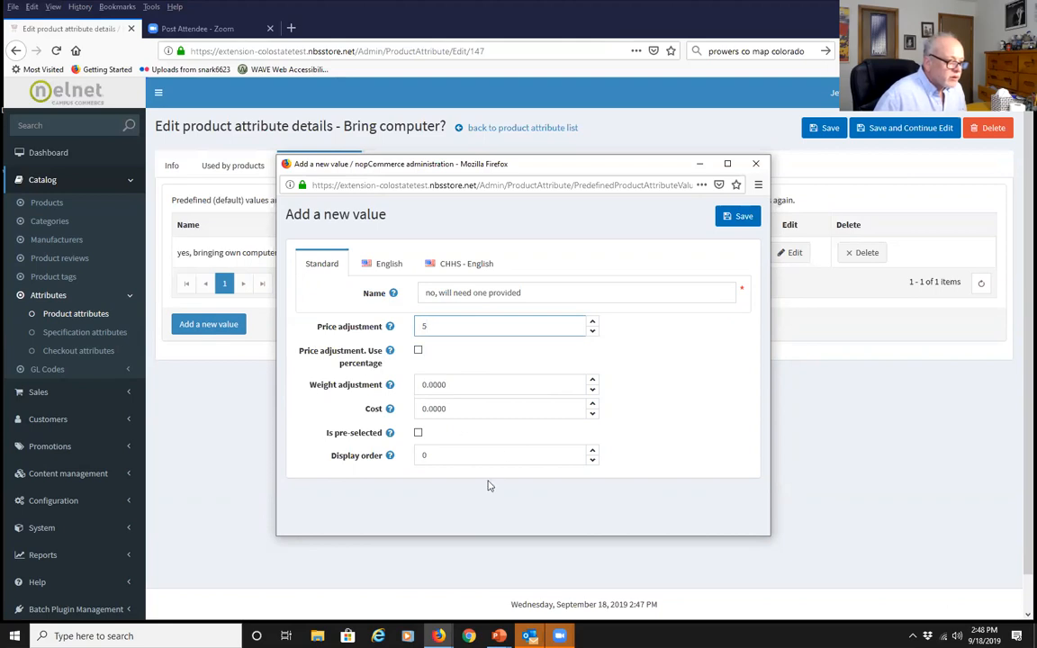
click(462, 410)
text(30)
click(289, 412)
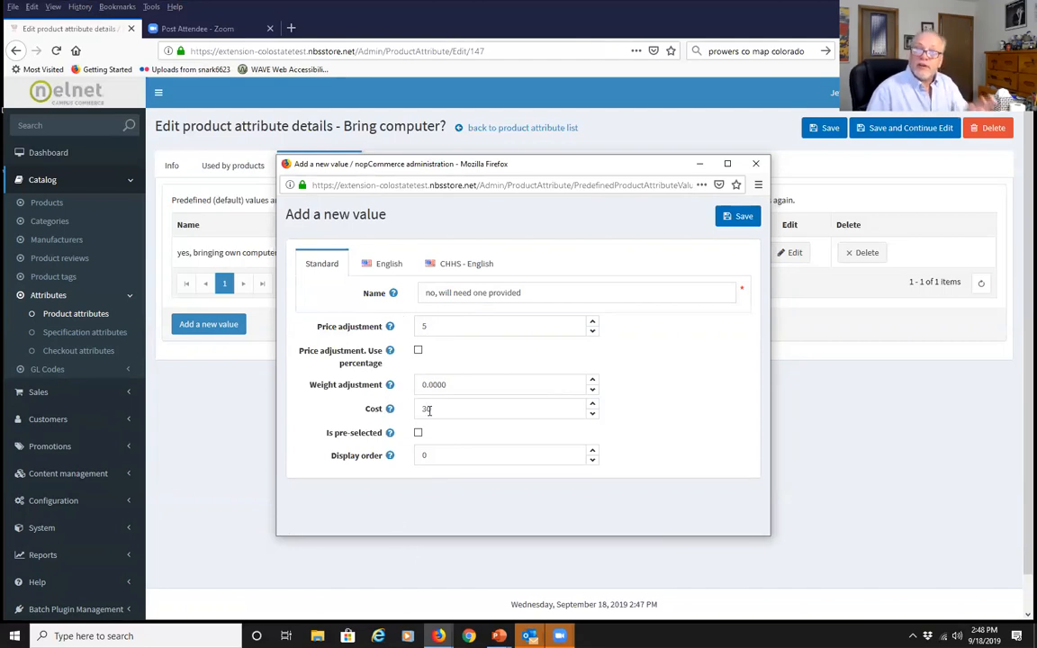
click(735, 216)
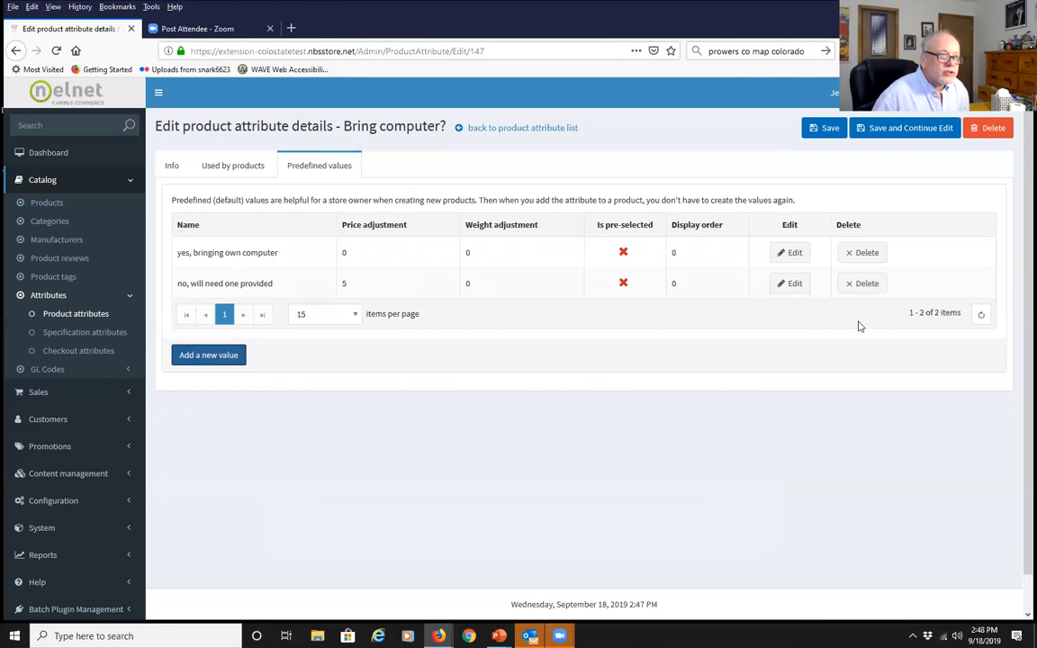
Save Bring computer?, search products for 'wordpres', and open Wordpress Workshop (test)'s attributes
click(823, 137)
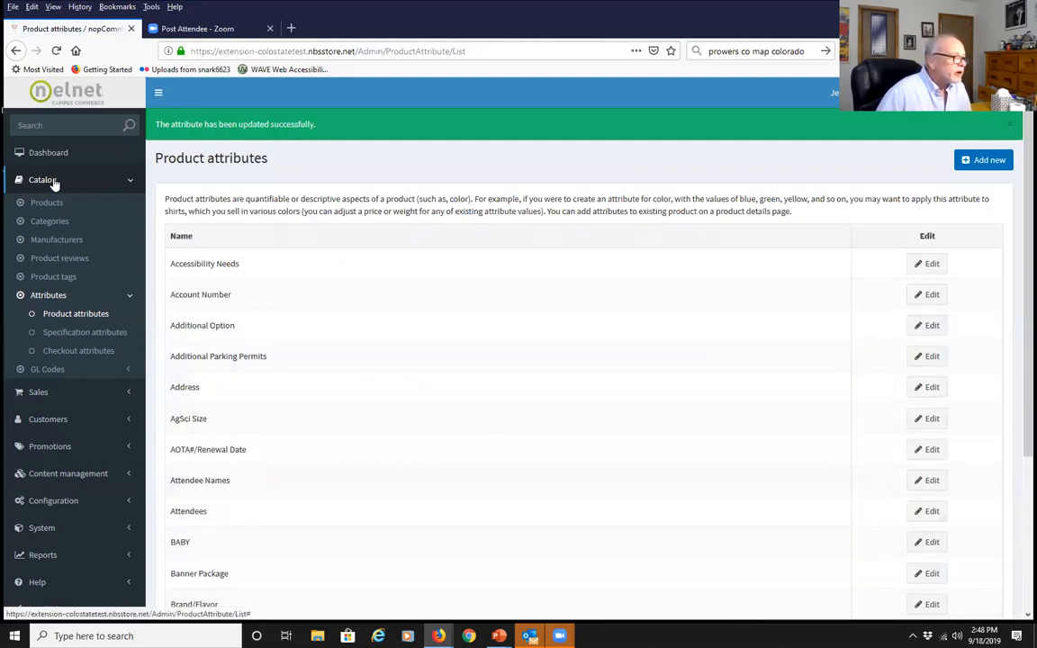
click(552, 441)
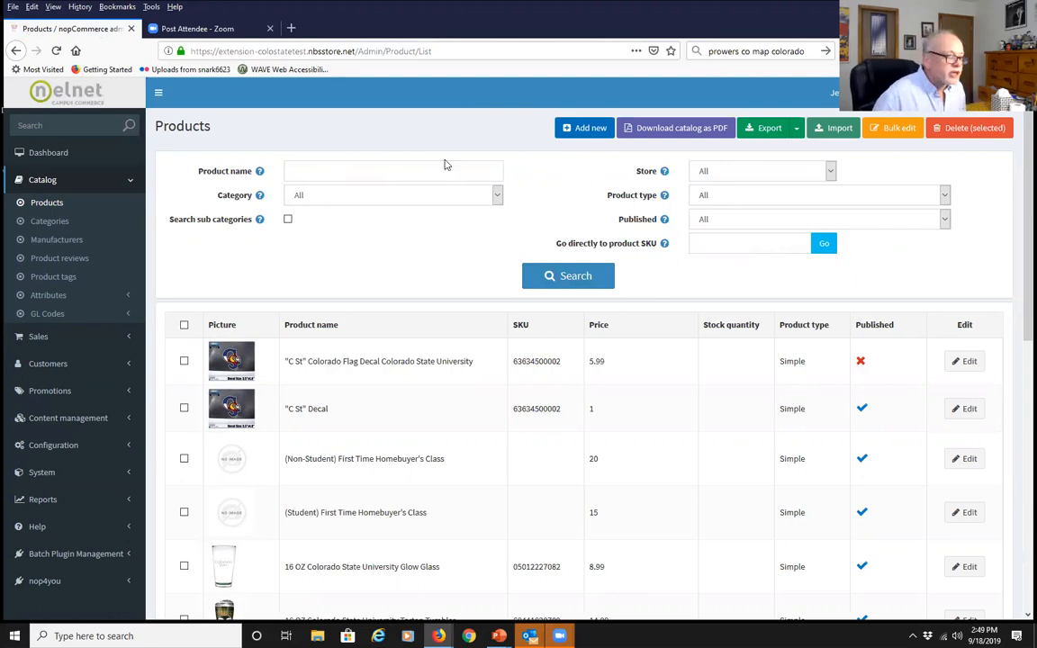
click(409, 175)
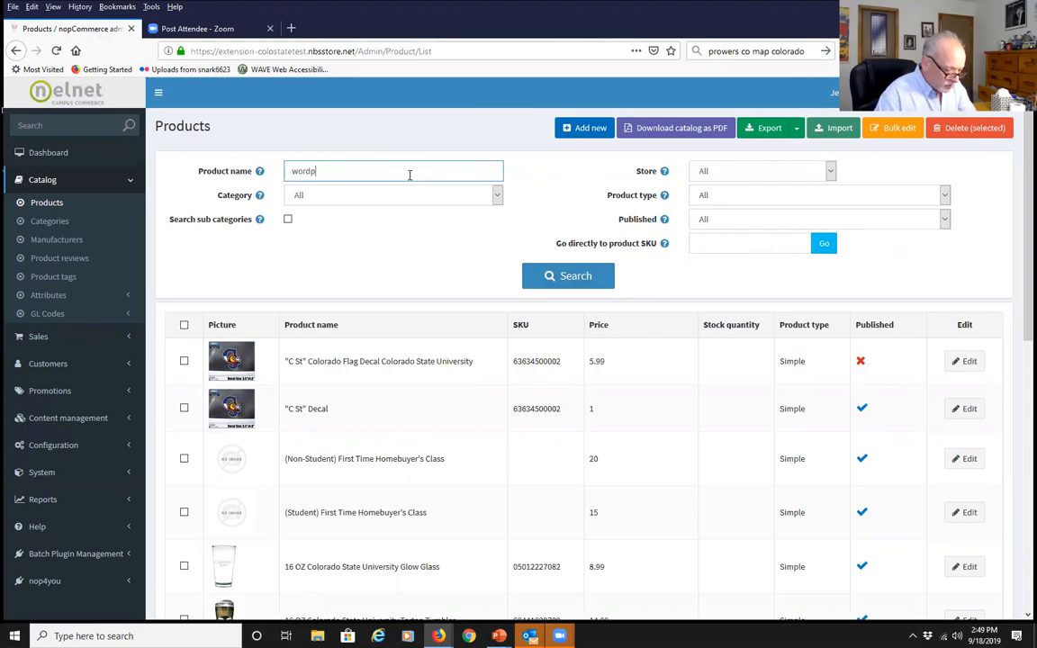
key(Return)
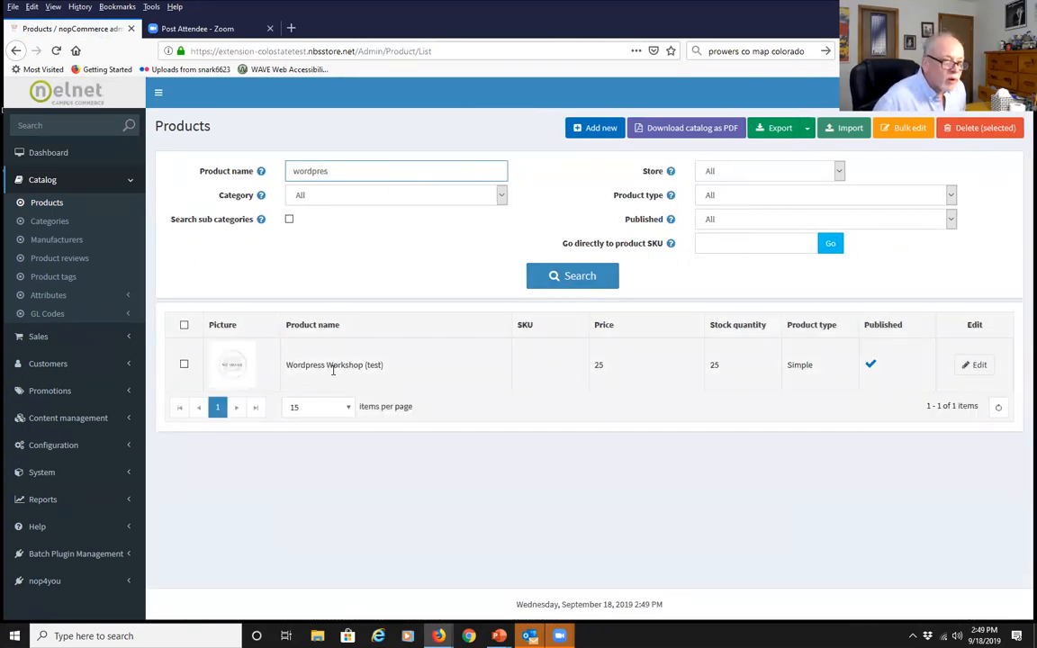
click(976, 368)
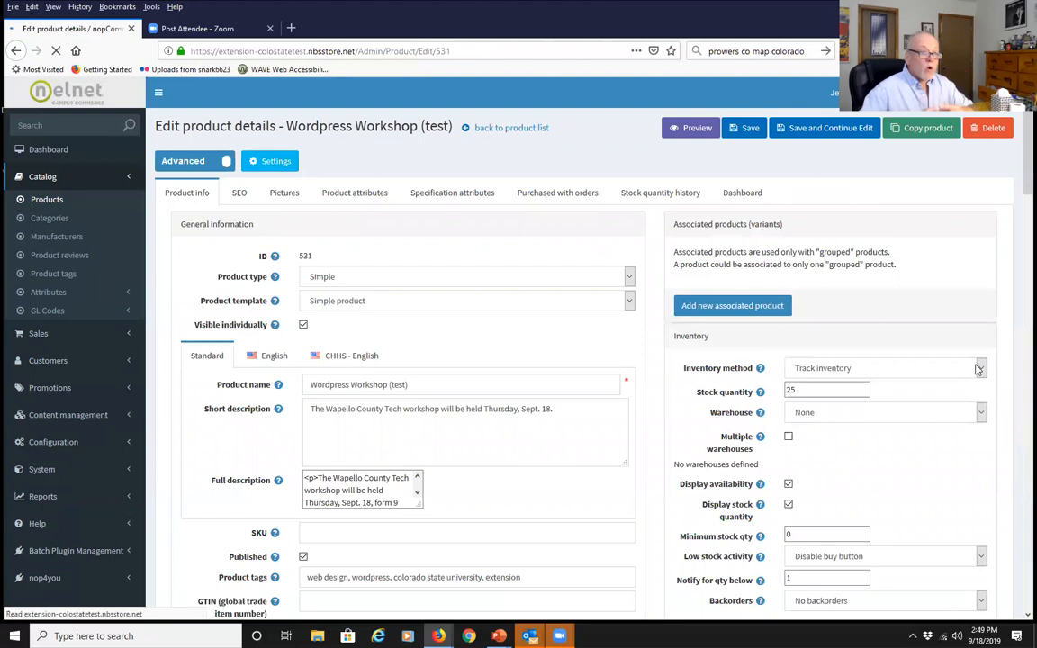
click(349, 200)
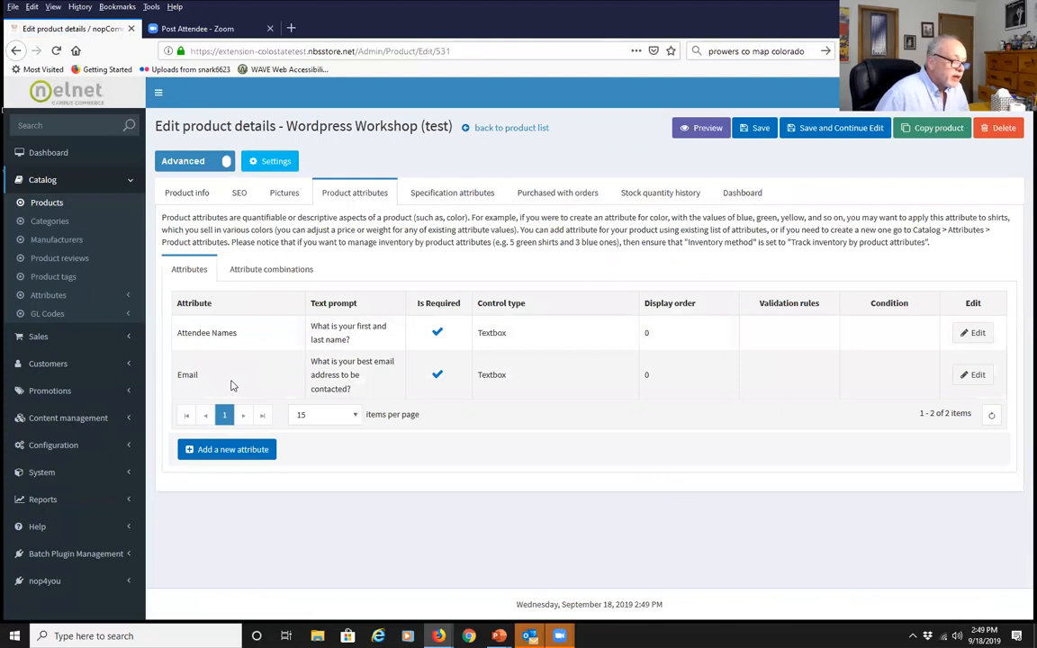
Attach Bring computer? with the saved computer prompt, required, as a Radio button list, and save
click(226, 451)
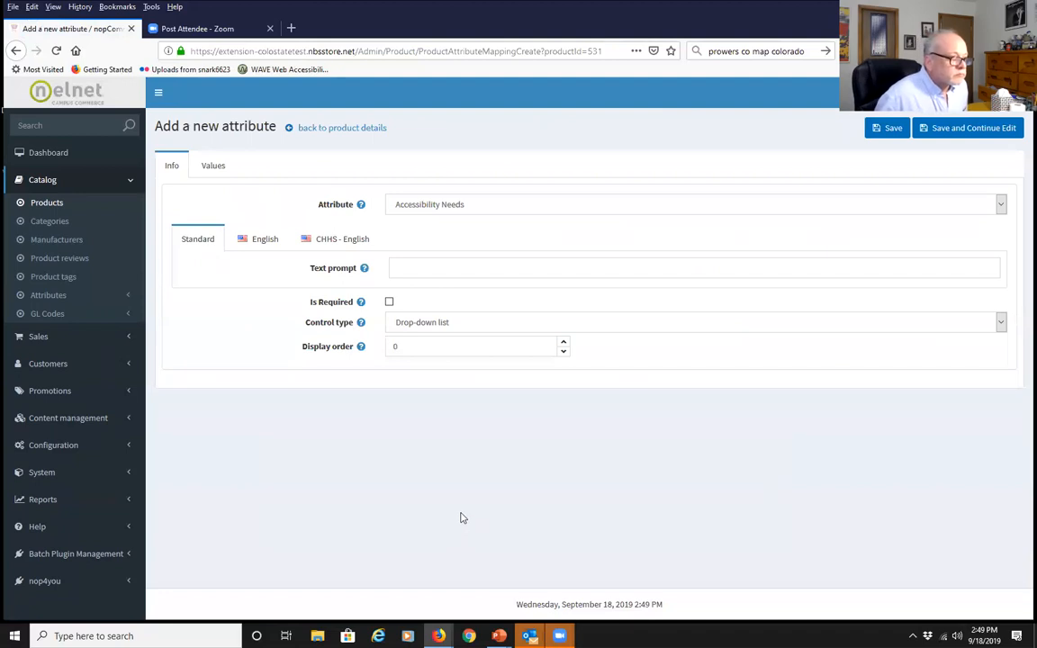
click(999, 205)
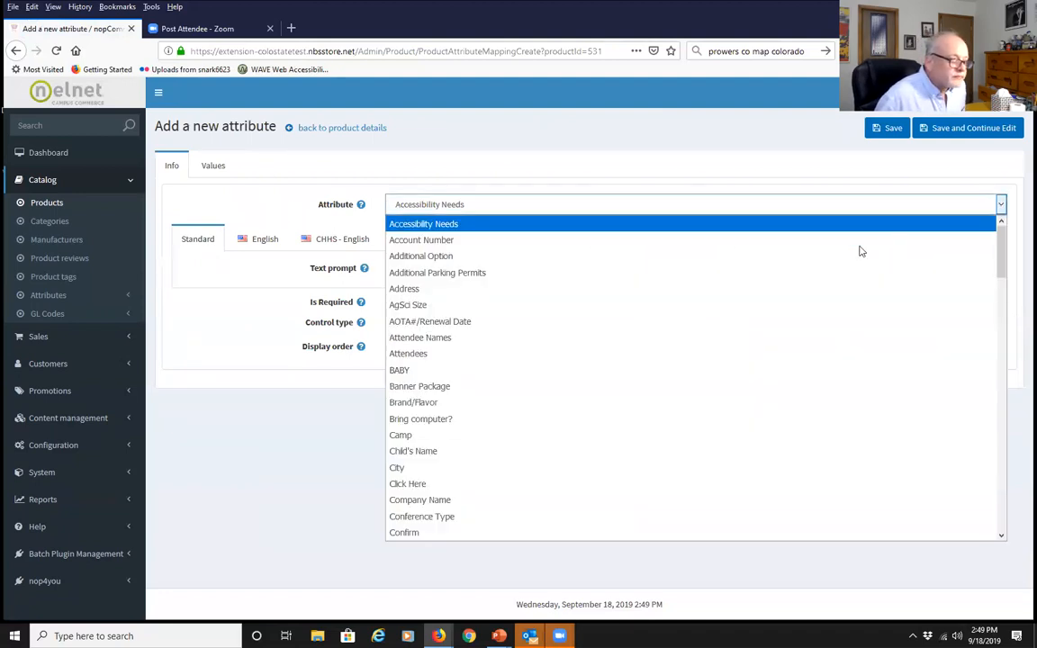
click(491, 419)
click(416, 275)
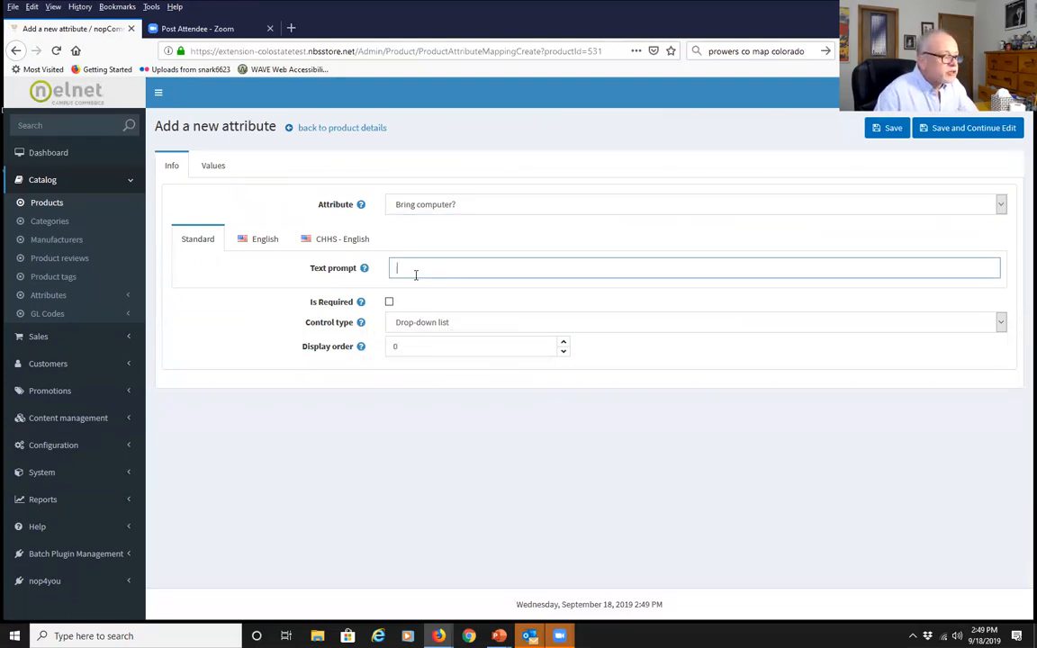
text(W)
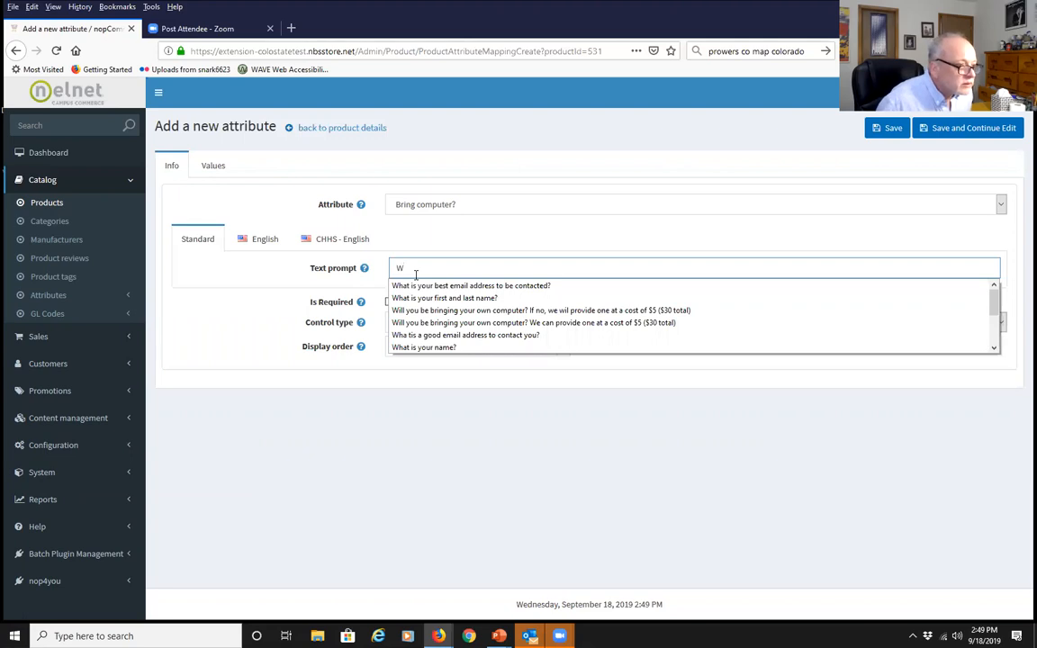
click(429, 322)
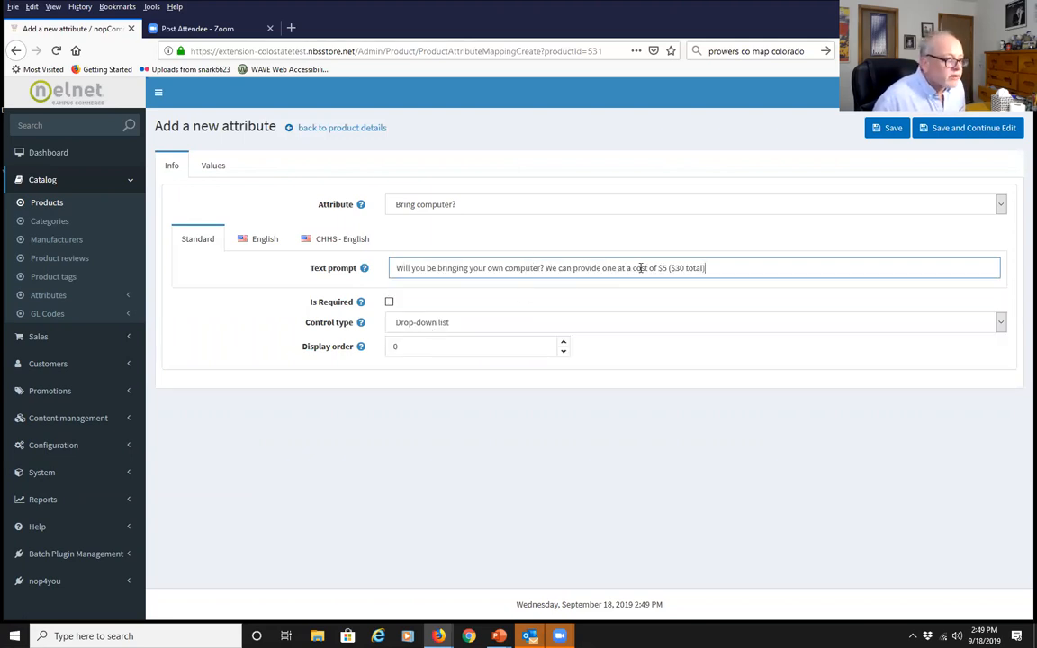
click(389, 301)
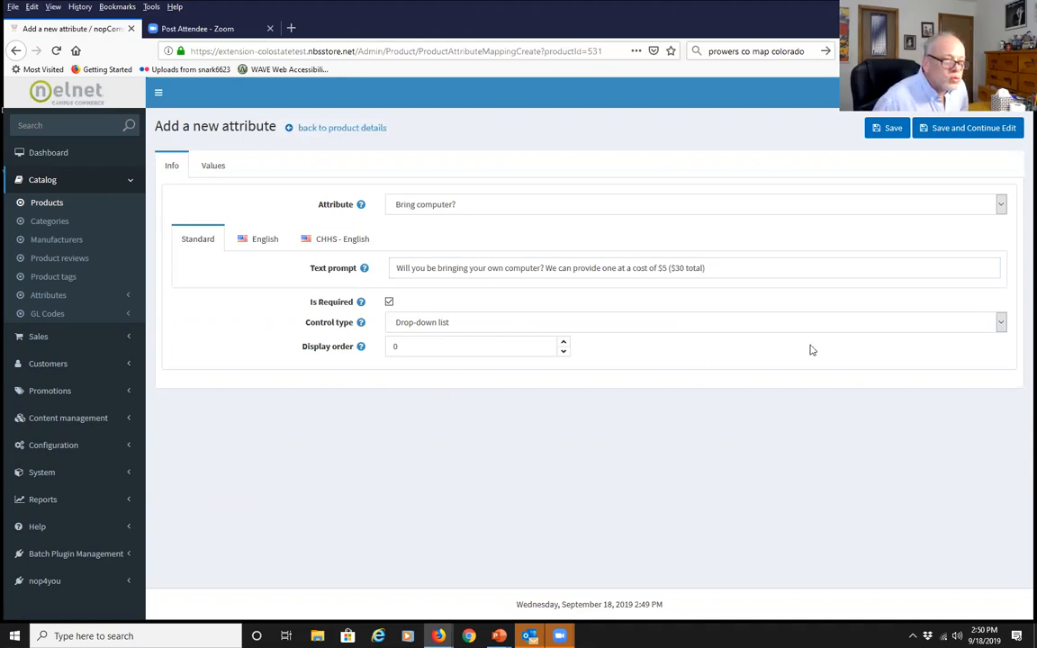
click(999, 326)
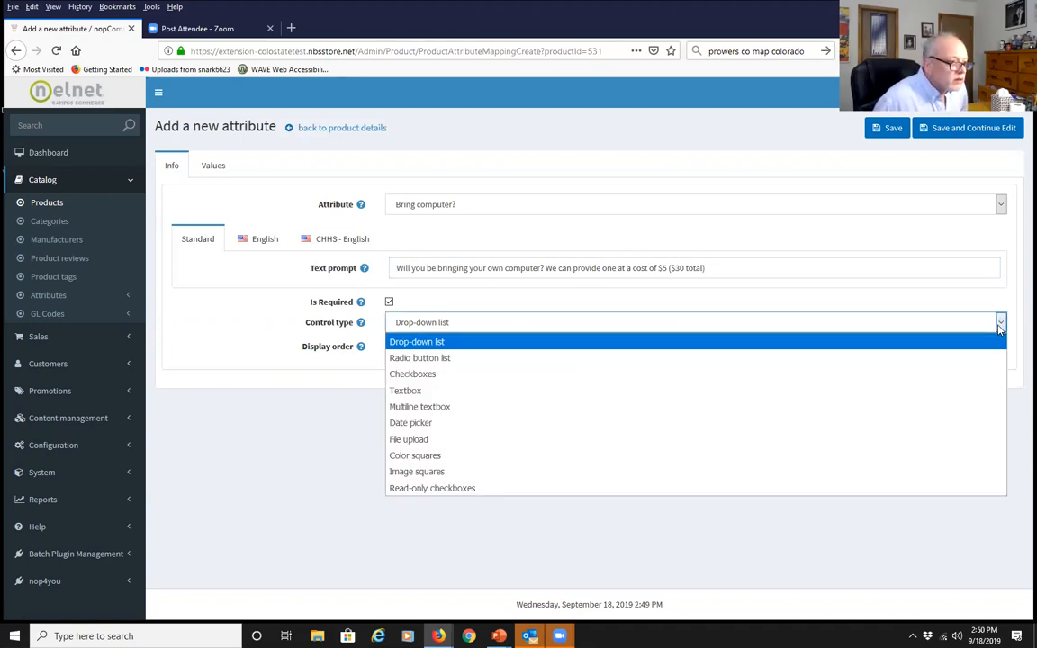
click(493, 359)
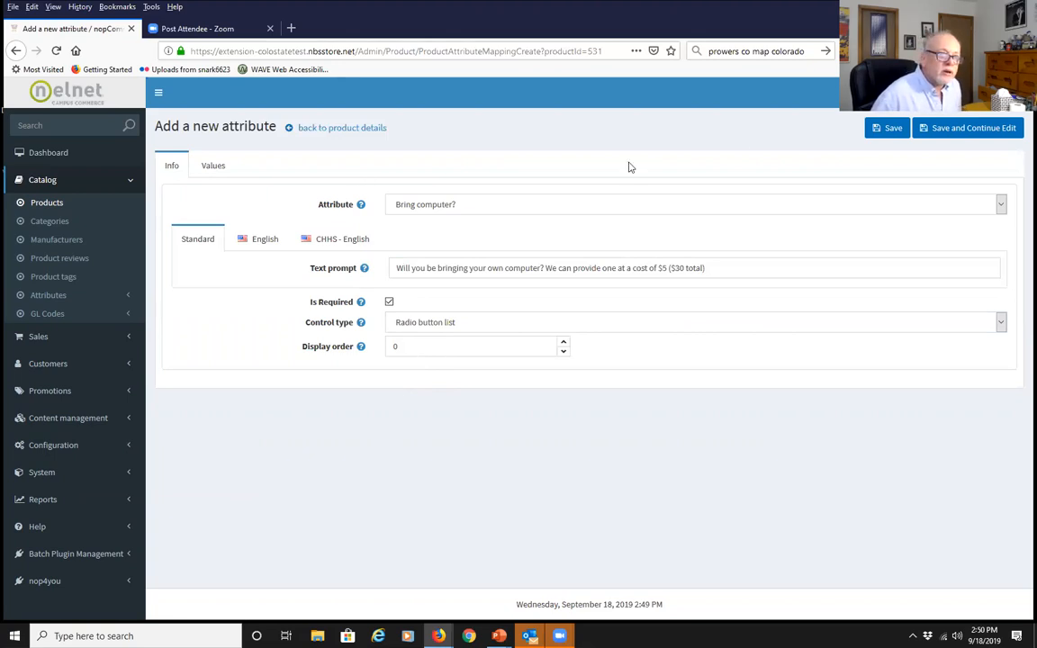
click(887, 129)
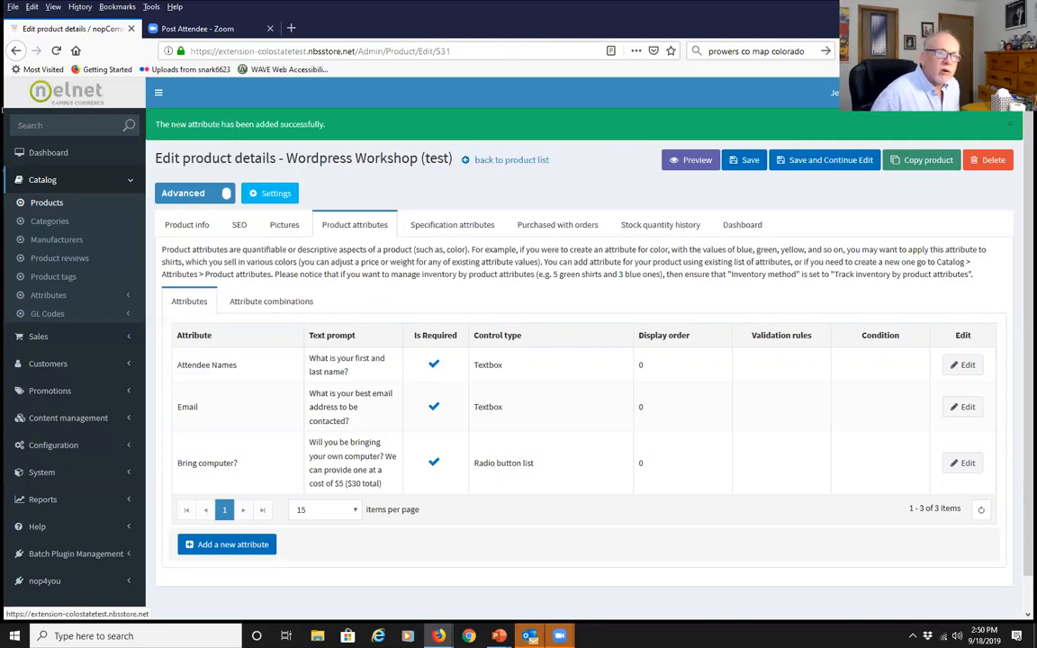
Preview the workshop in the storefront, maximised, and scroll to its name, email and computer questions
click(696, 169)
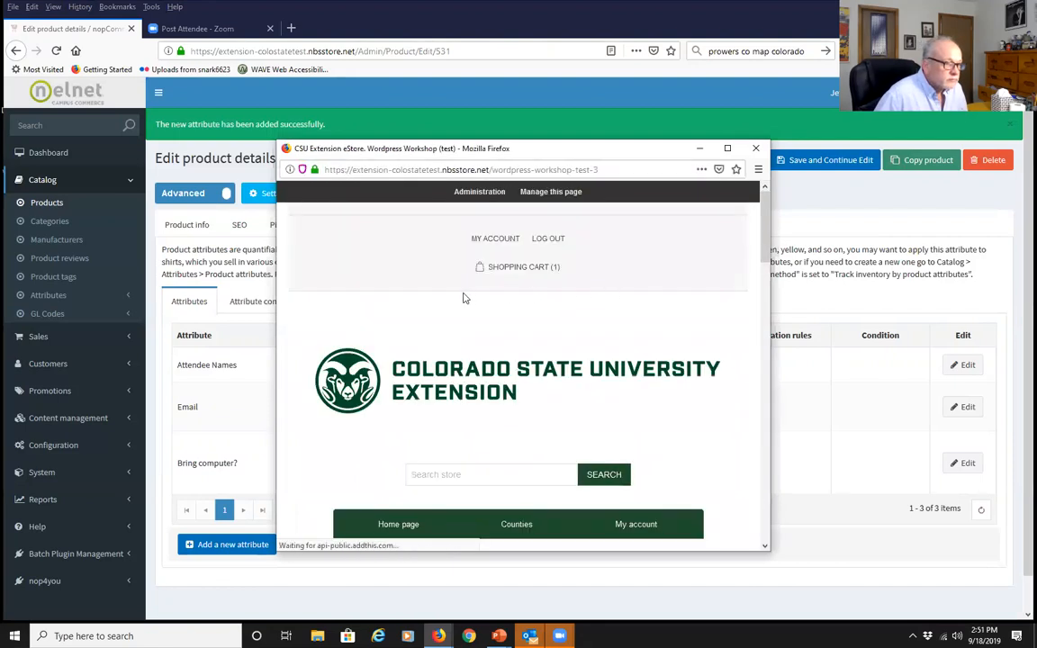
scroll(461, 296, down, 1)
scroll(460, 295, down, 2)
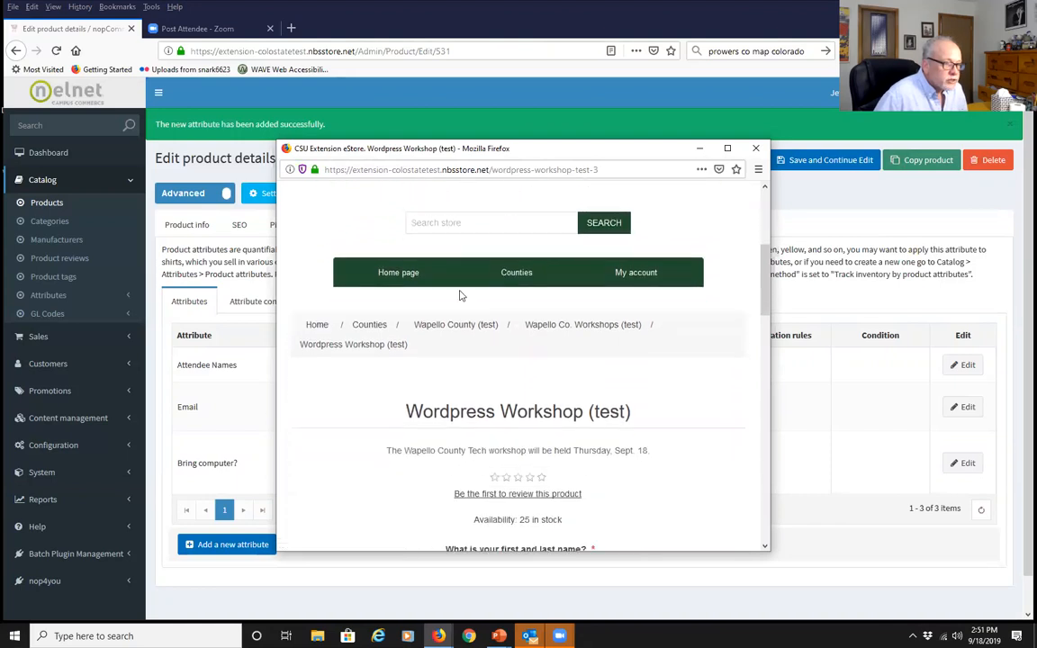
click(727, 147)
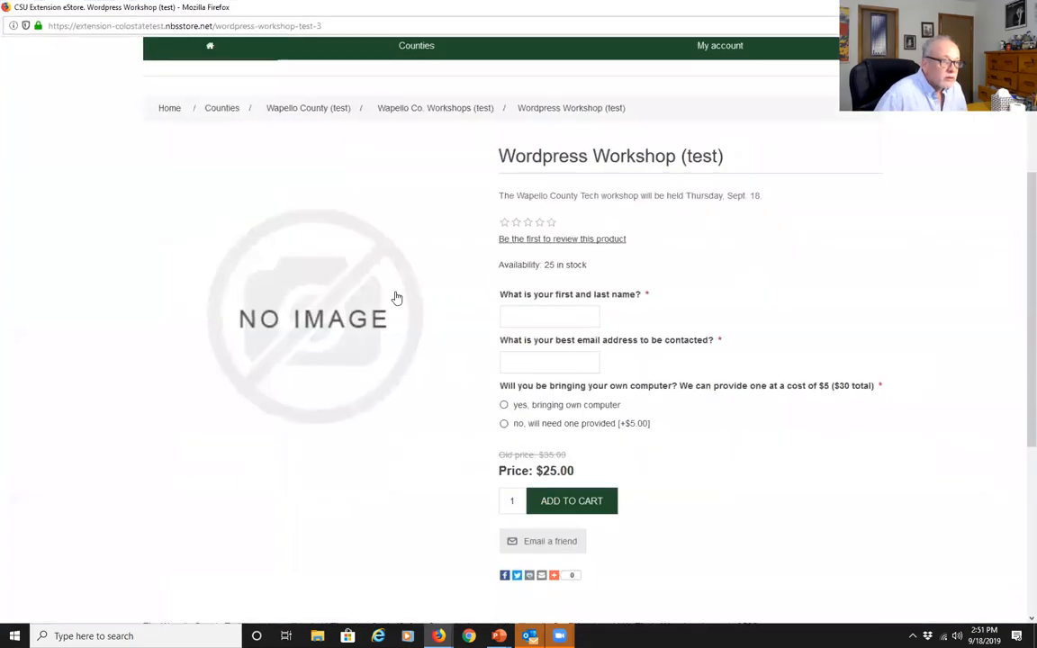
scroll(380, 216, up, 3)
scroll(380, 216, down, 1)
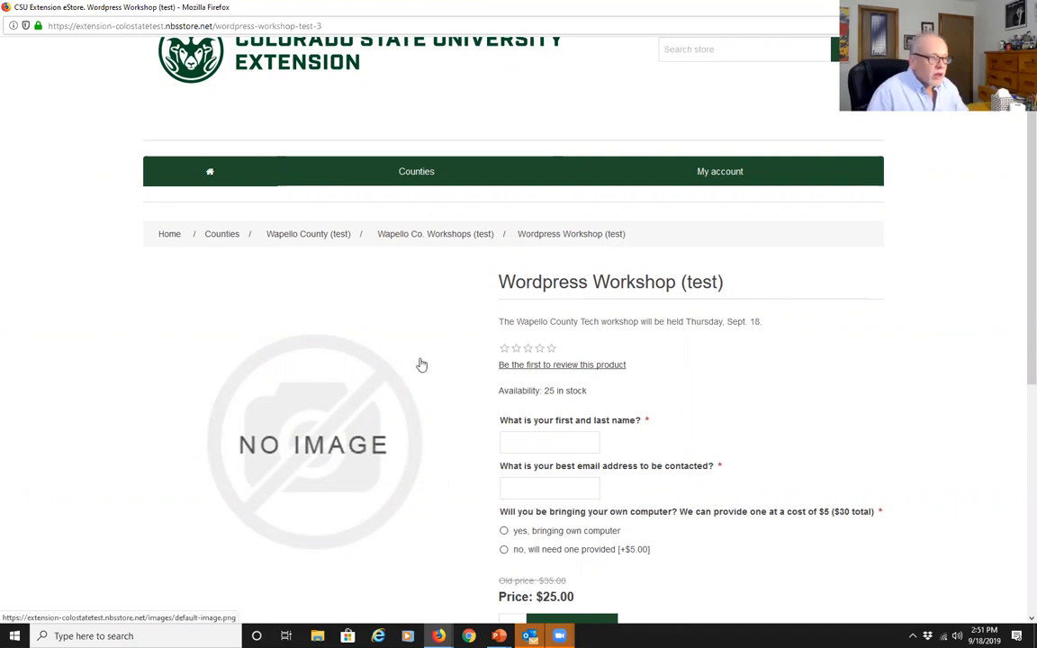
scroll(738, 387, down, 2)
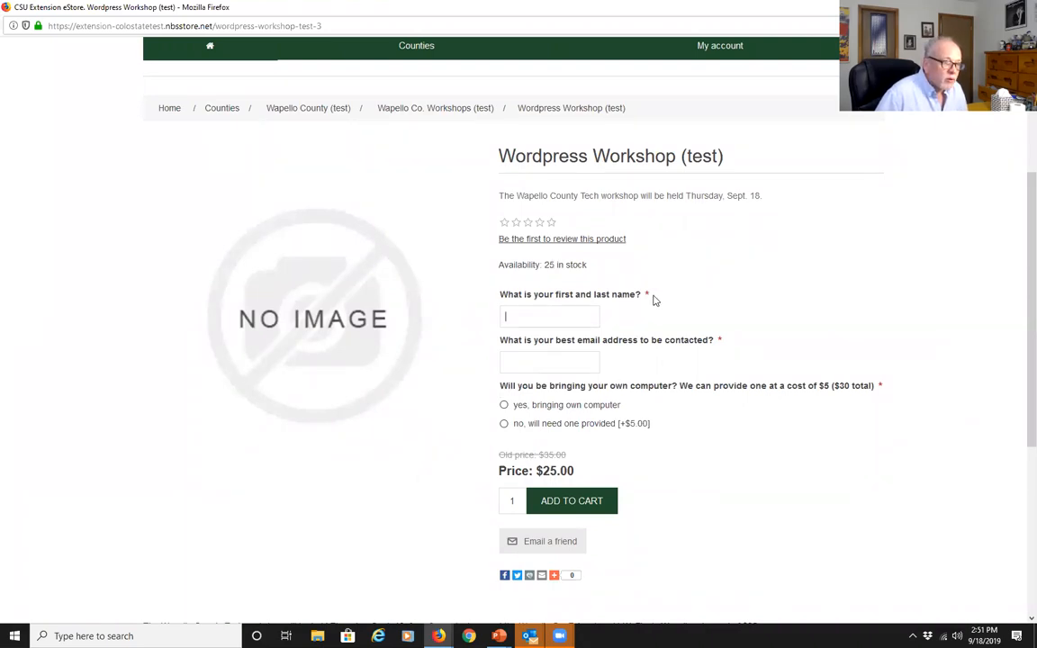
click(532, 358)
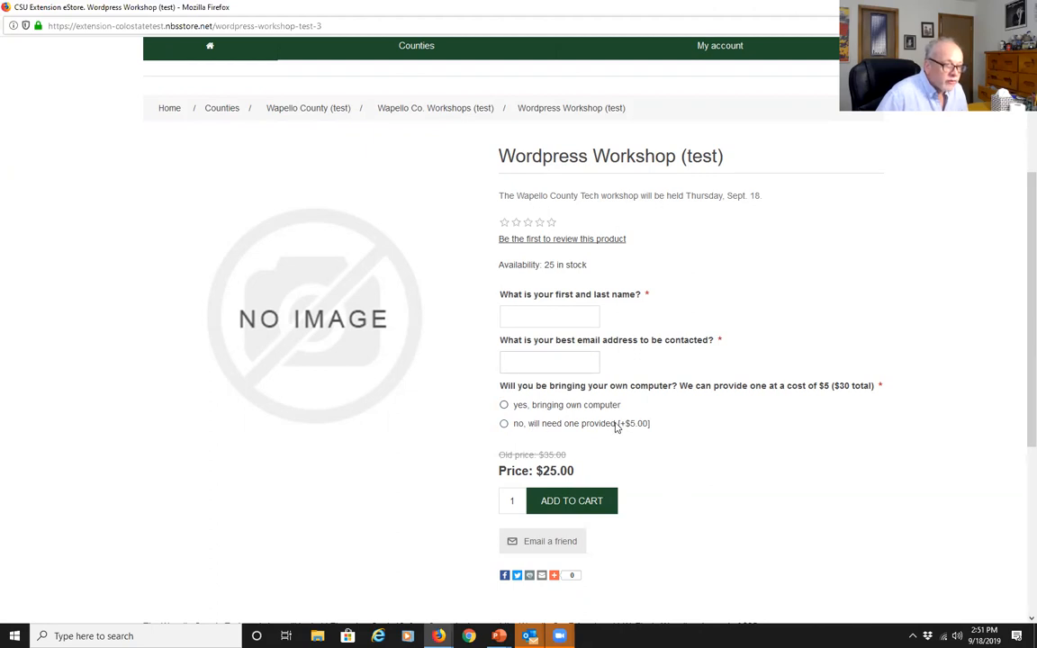
Choose 'no, will need one provided' (+$5) and enter the attendee's name and e-mail
click(504, 407)
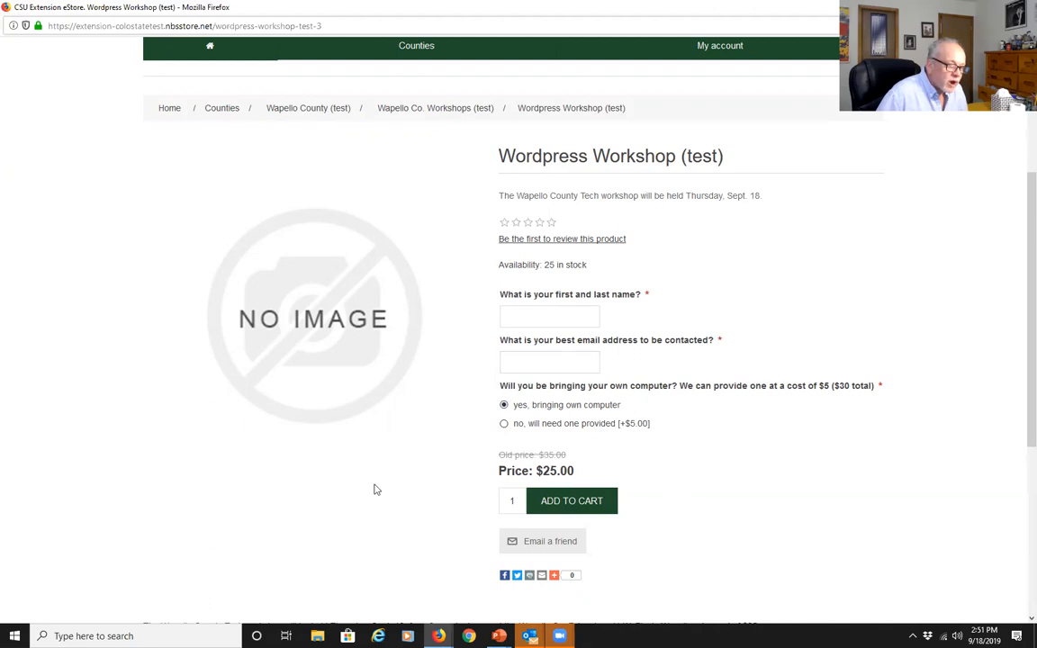
click(504, 425)
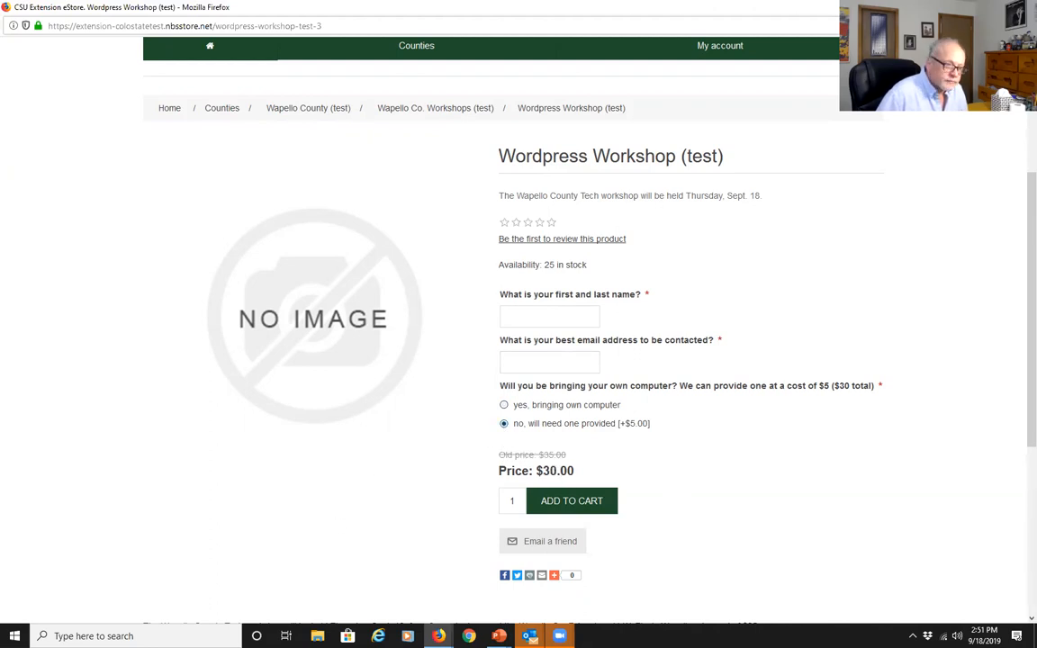
click(530, 320)
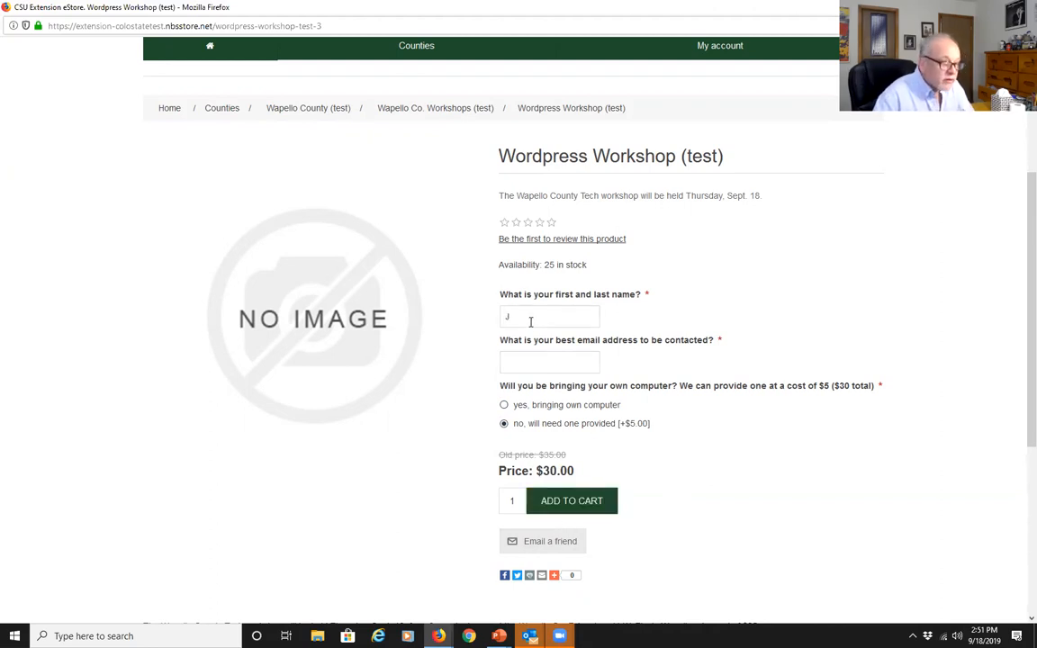
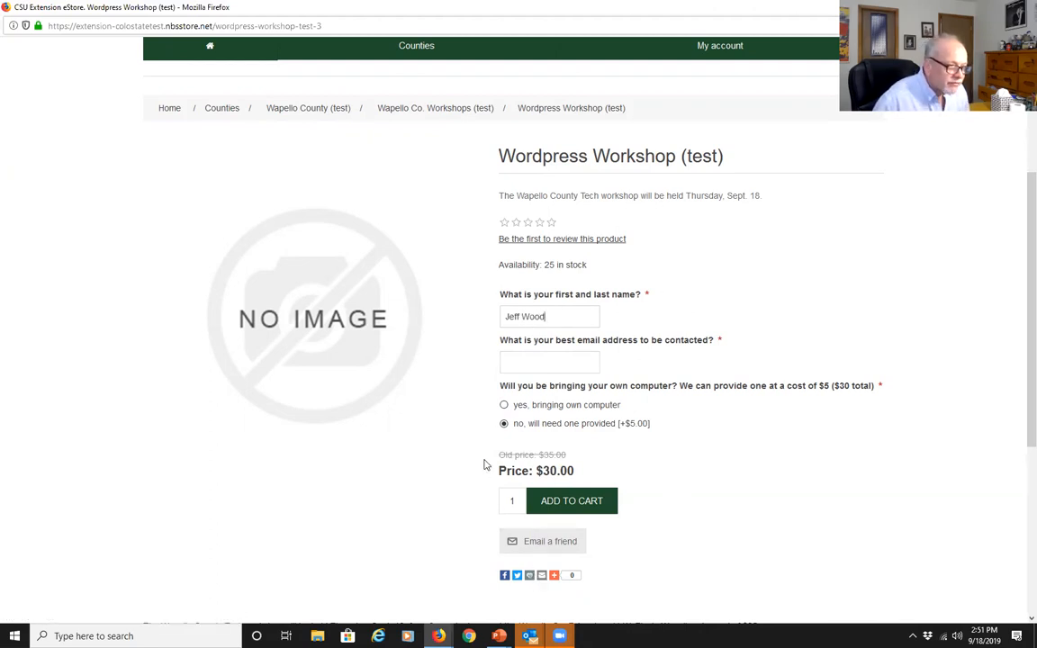
click(535, 361)
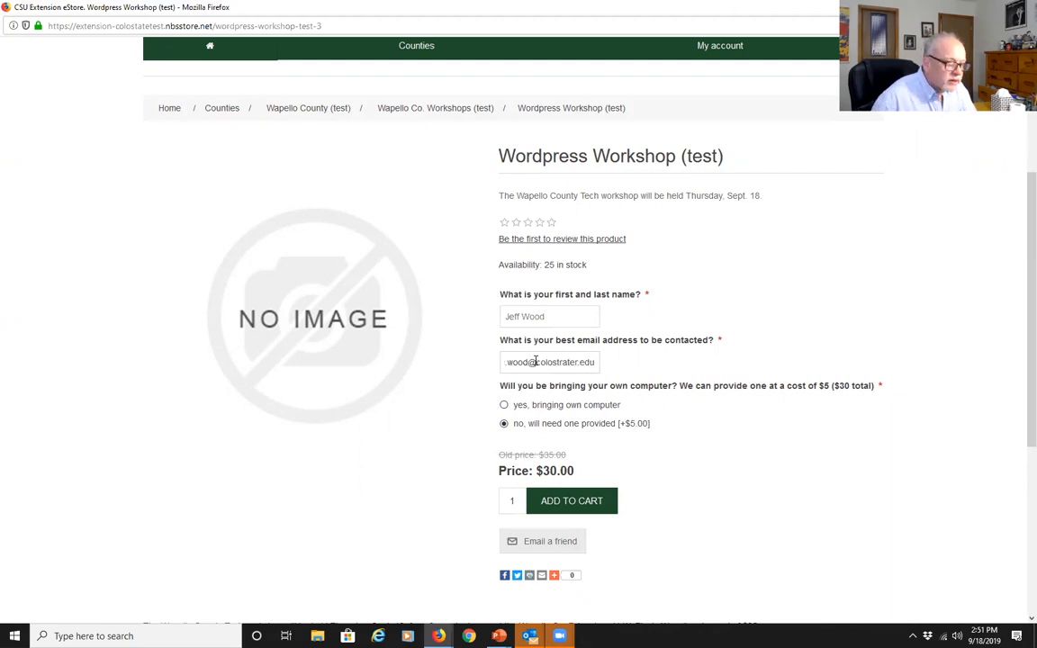
Add the workshop to the cart and check it under Shopping cart at $30.00
click(563, 509)
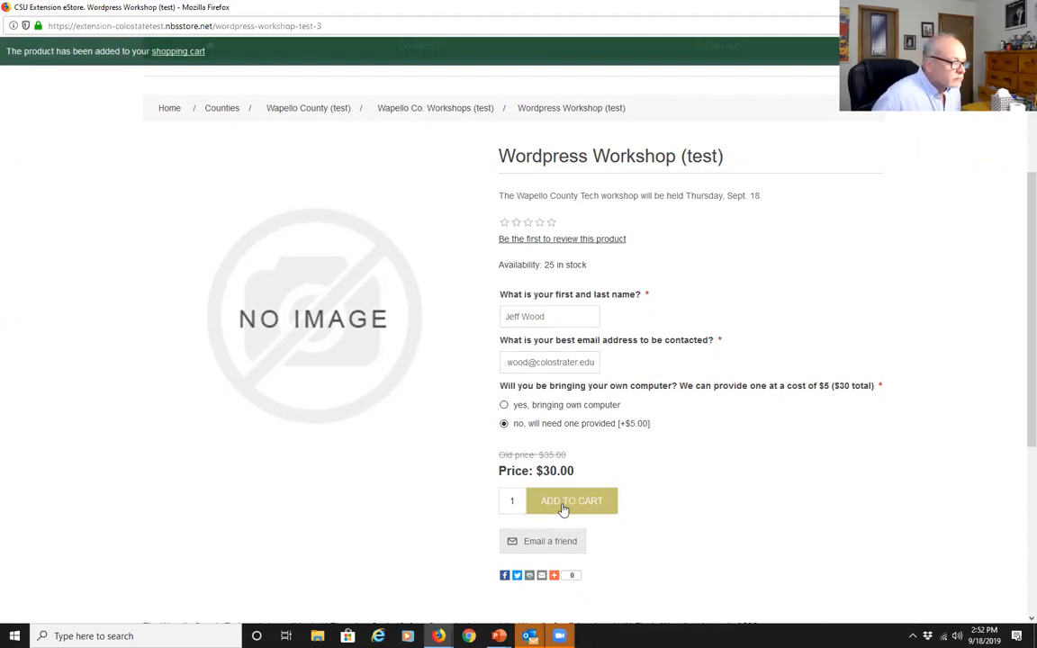
scroll(705, 546, down, 3)
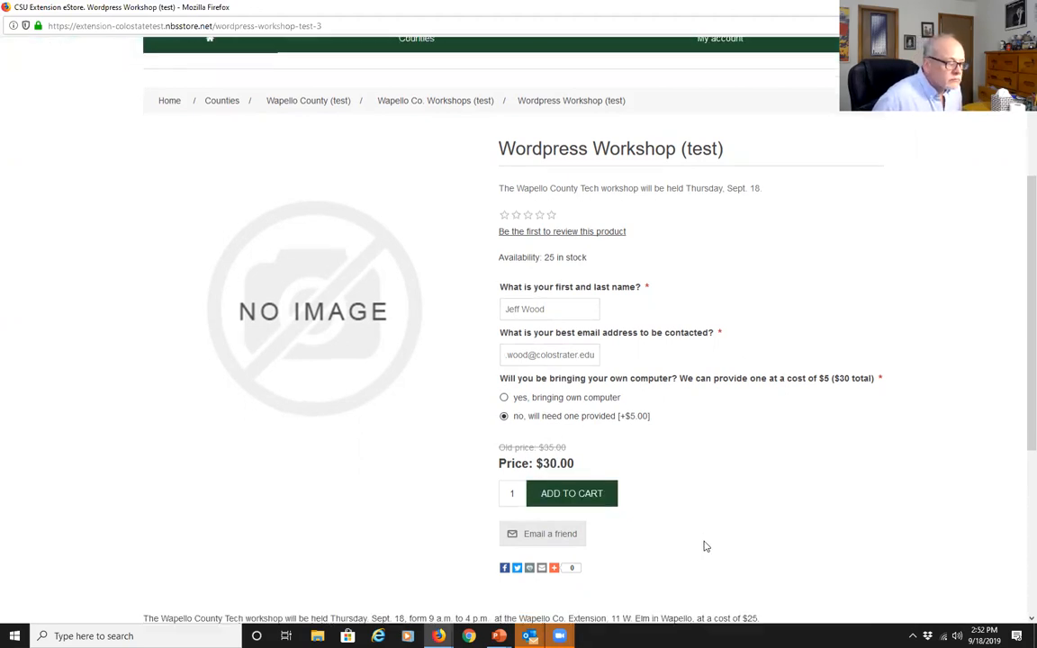
scroll(704, 546, up, 5)
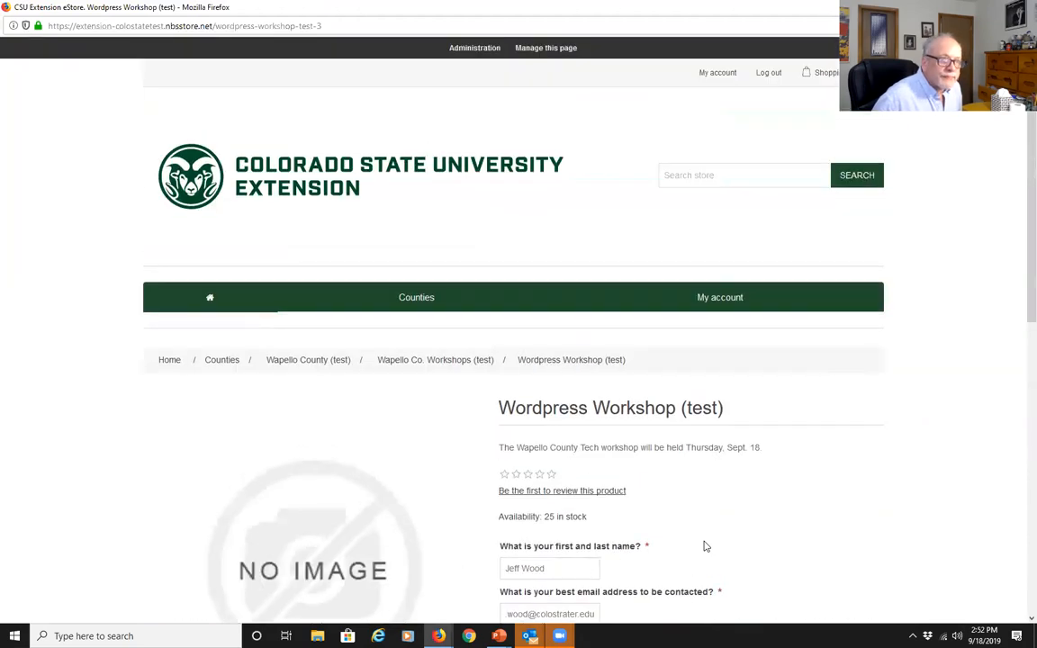
mouse_move(823, 72)
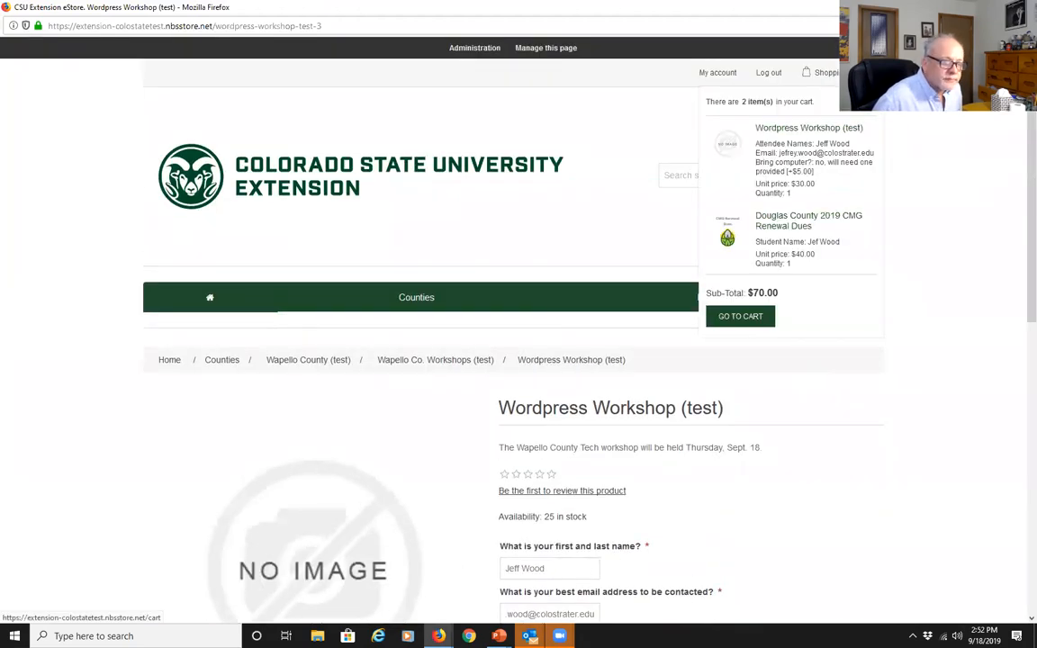